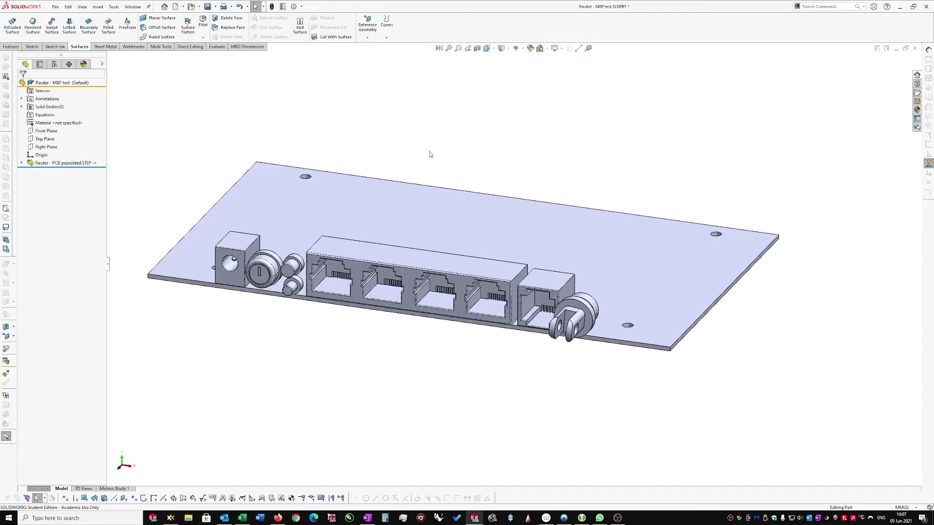
- Insert the part Router Enclosure - Base.SLDPRT and place it below the circuit board, keeping its sheet metal information
{"action": "middle_click_drag", "start_coordinate": [483, 141], "coordinate": [464, 133]}
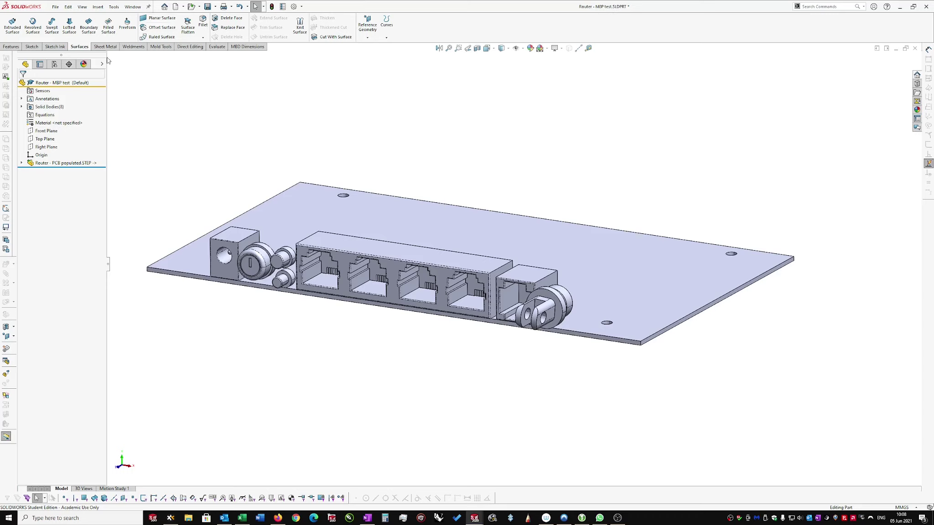
{"action": "left_click", "coordinate": [98, 7]}
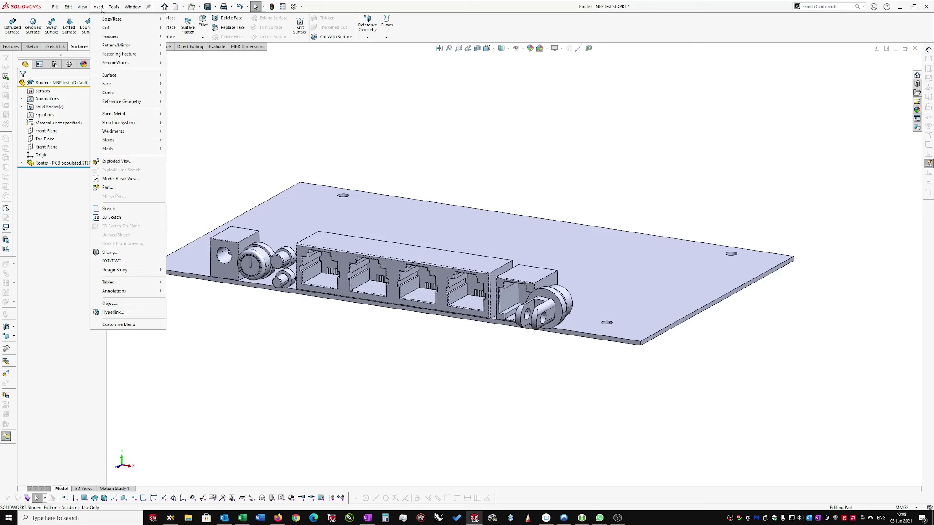
{"action": "left_click", "coordinate": [106, 187]}
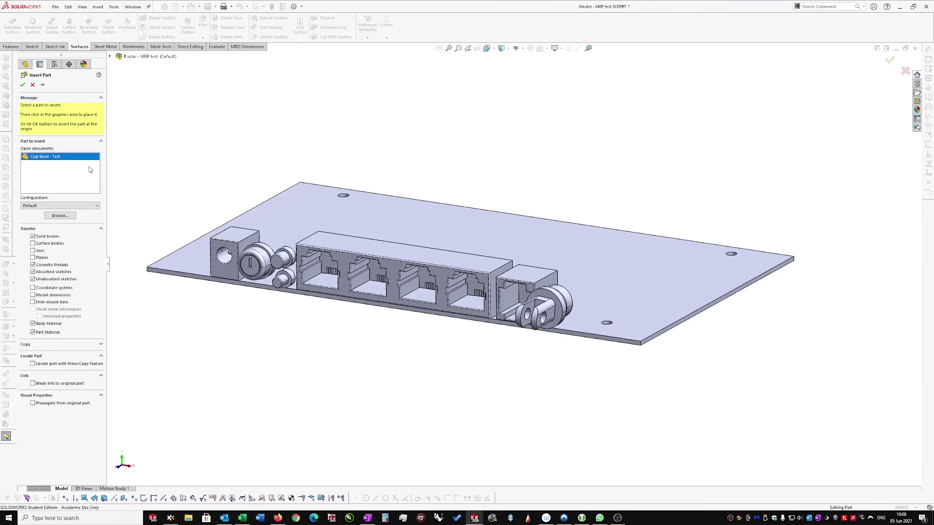
{"action": "left_click", "coordinate": [57, 215]}
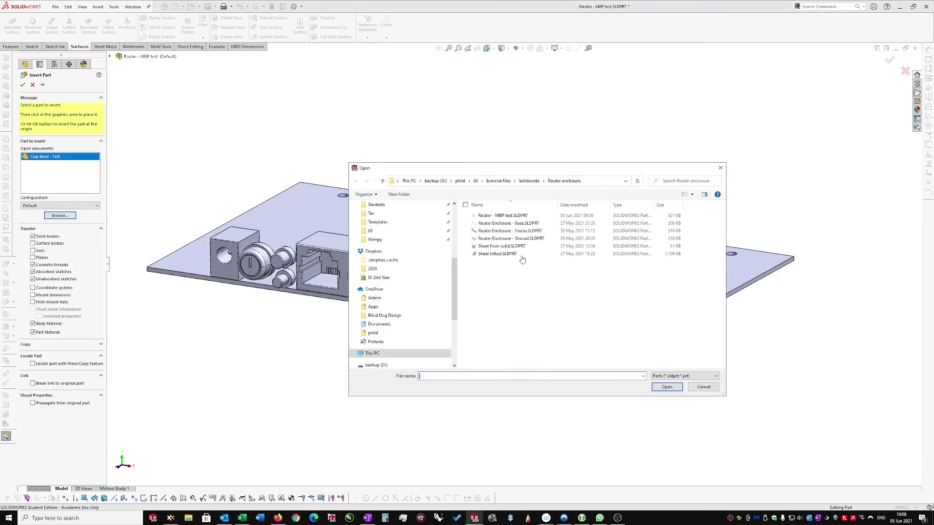
{"action": "left_click", "coordinate": [524, 224]}
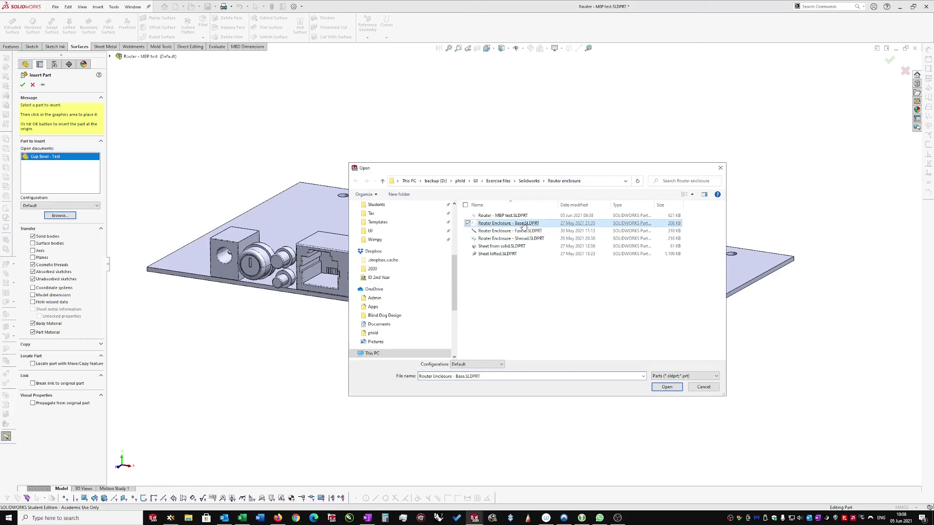
{"action": "left_click", "coordinate": [664, 389]}
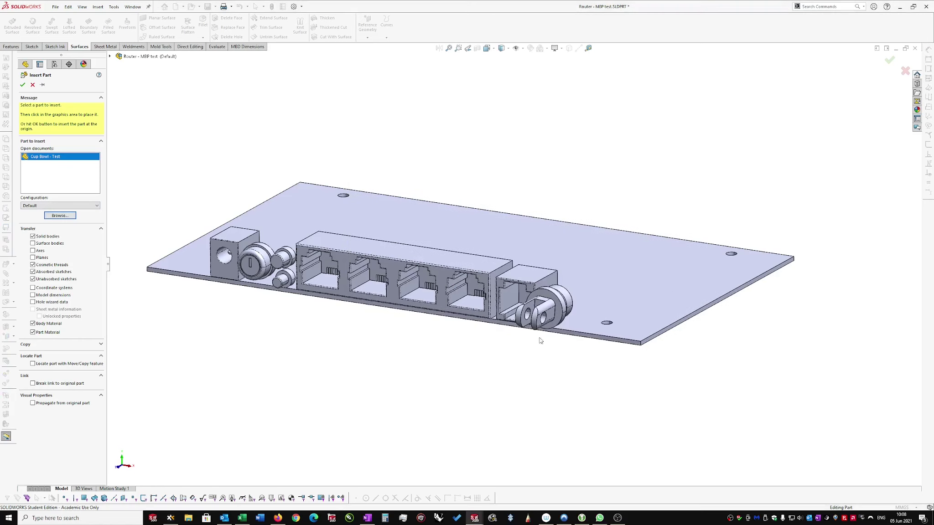
{"action": "left_click", "coordinate": [466, 329]}
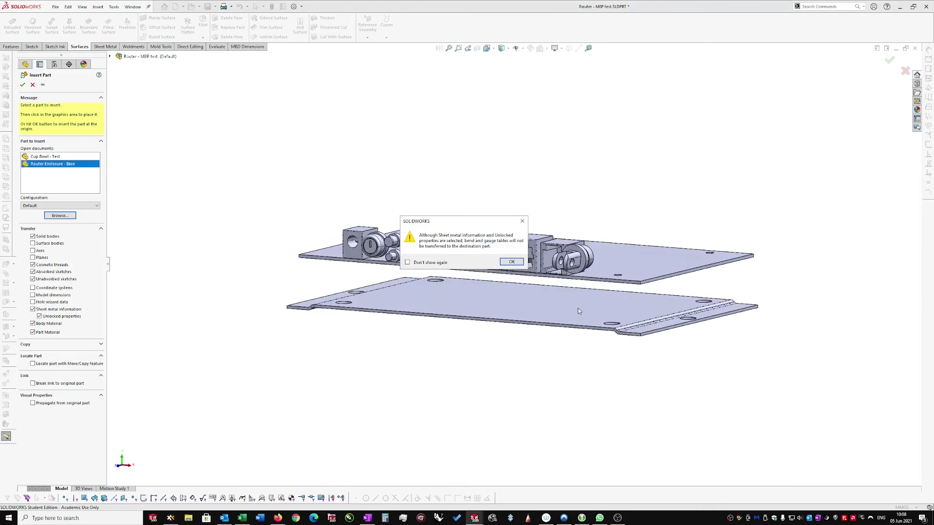
{"action": "left_click", "coordinate": [513, 264]}
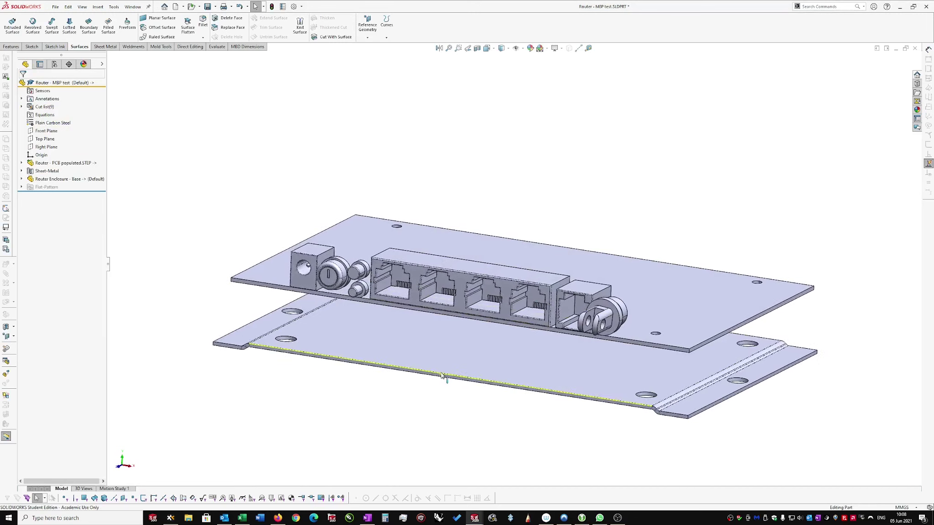
- Start Move/Copy Bodies and select the inserted enclosure base plate as the body to move
{"action": "left_click", "coordinate": [803, 8]}
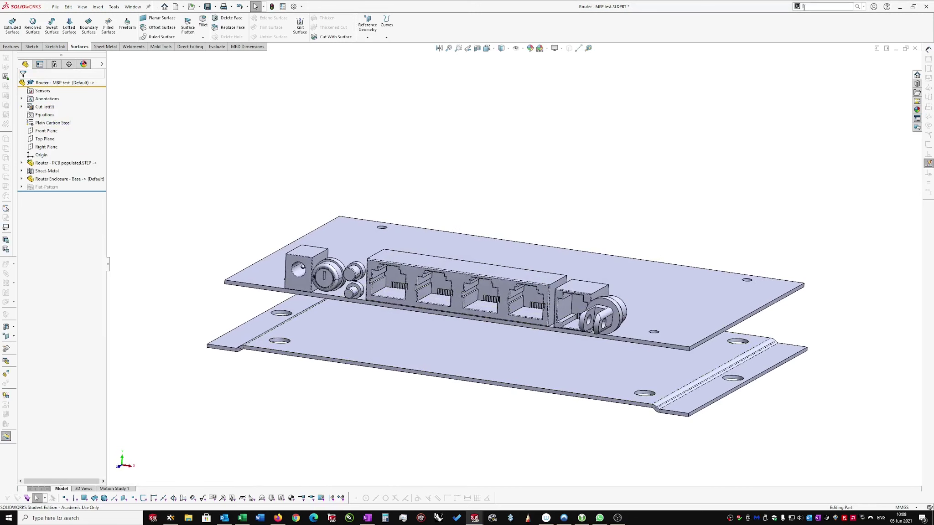
{"action": "type", "text": "move"}
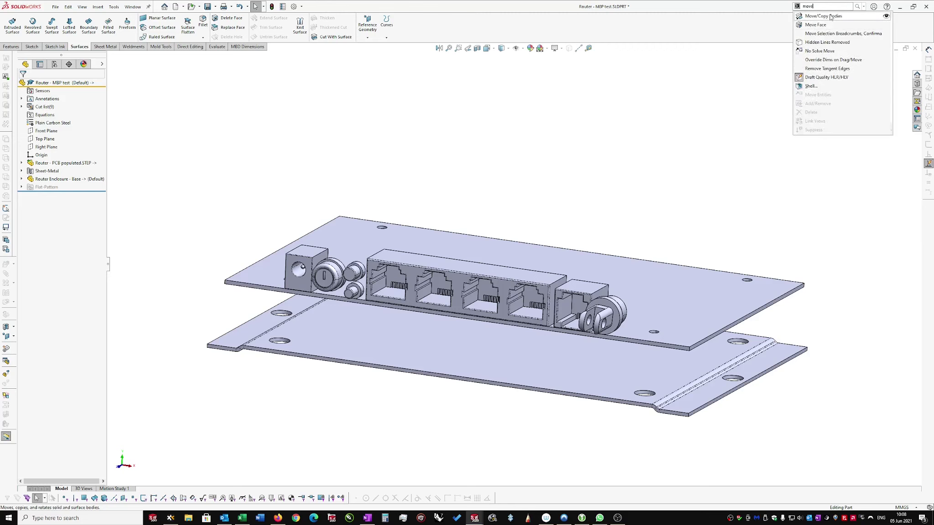
{"action": "left_click", "coordinate": [821, 16]}
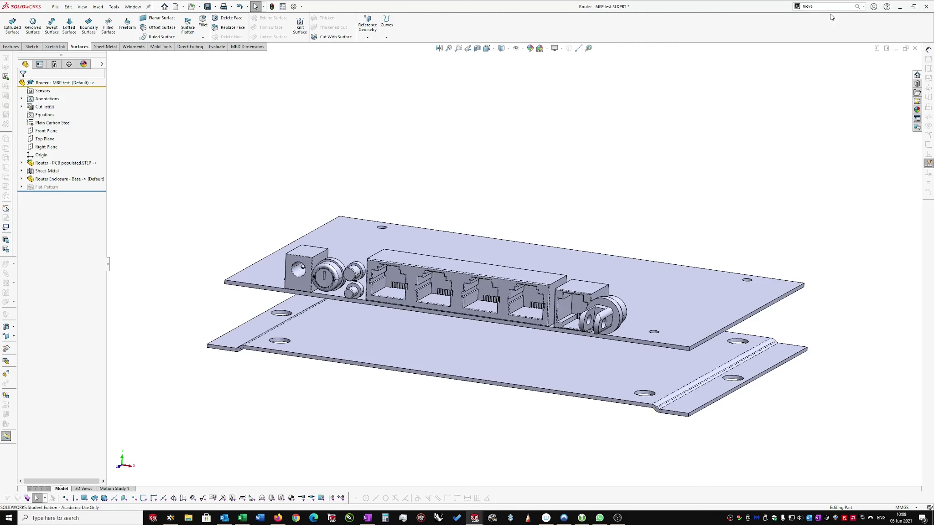
{"action": "left_click", "coordinate": [403, 334]}
- Rotate the base plate body 180 degrees about the Z axis
{"action": "middle_click_drag", "start_coordinate": [513, 326], "coordinate": [531, 340]}
{"action": "left_click_drag", "start_coordinate": [540, 345], "coordinate": [382, 438]}
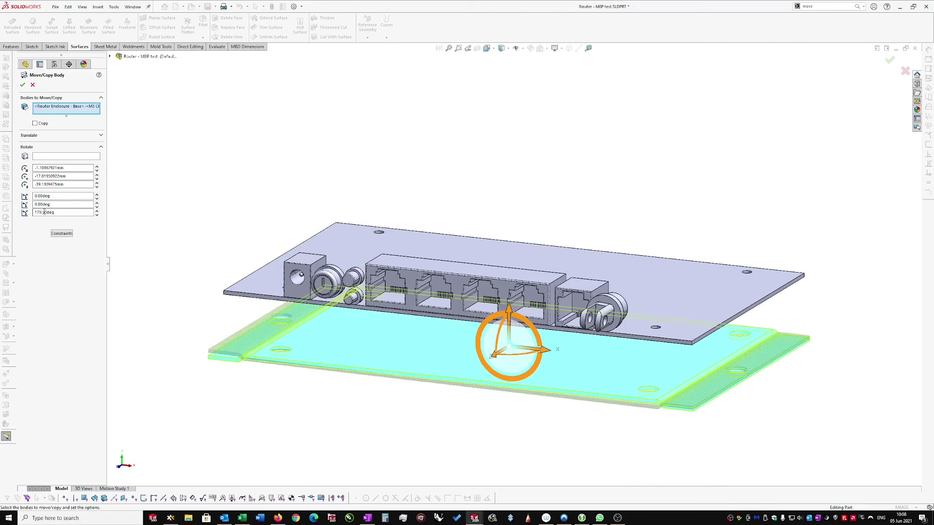
{"action": "type", "text": "18"}
{"action": "key", "text": "Return"}
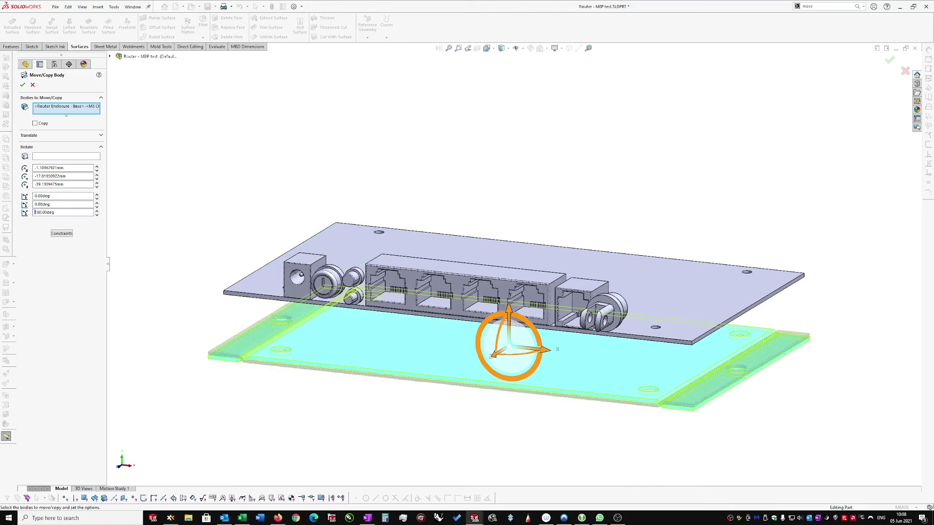
- Constrain the base plate body with a coincident mate between the circuit board's front edge face and the base plate's front edge face
{"action": "left_click", "coordinate": [59, 234]}
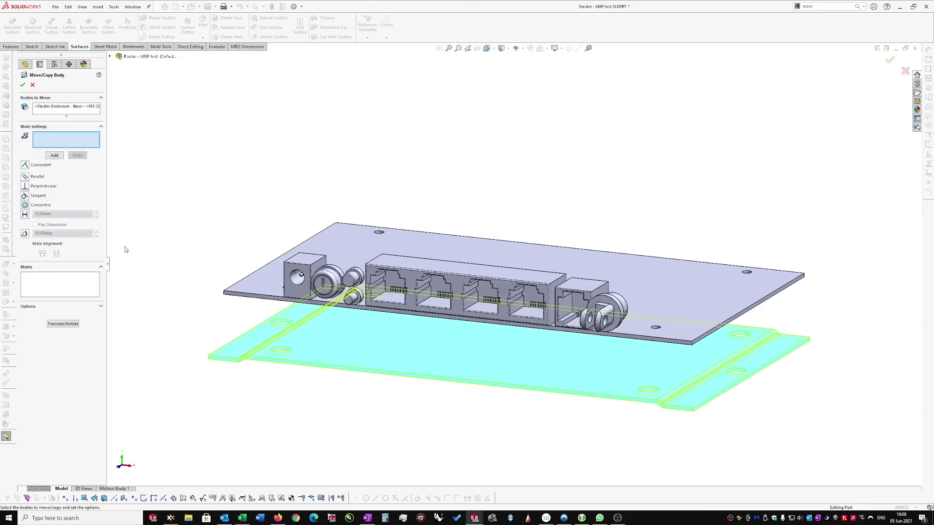
{"action": "left_click", "coordinate": [25, 165]}
{"action": "scroll", "coordinate": [257, 297], "scroll_direction": "down", "scroll_amount": 1}
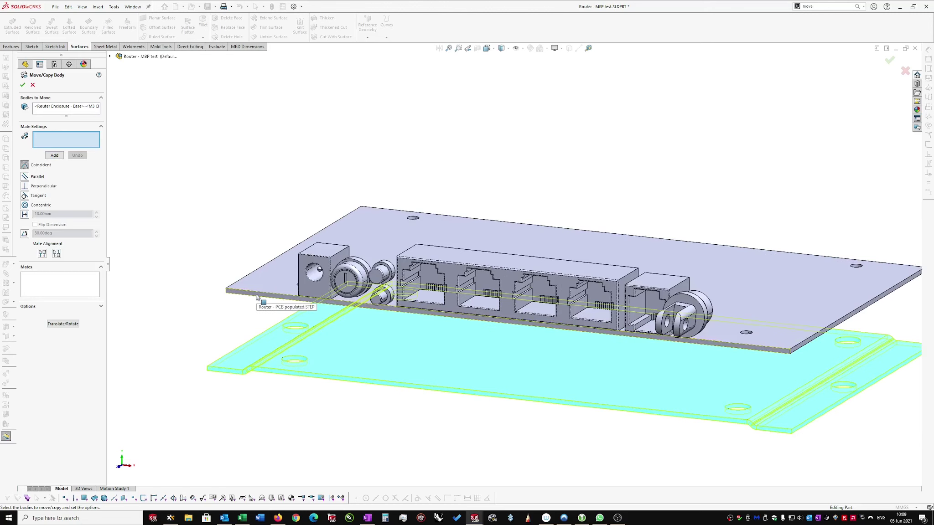
{"action": "left_click", "coordinate": [257, 297]}
{"action": "scroll", "coordinate": [293, 378], "scroll_direction": "down", "scroll_amount": 1}
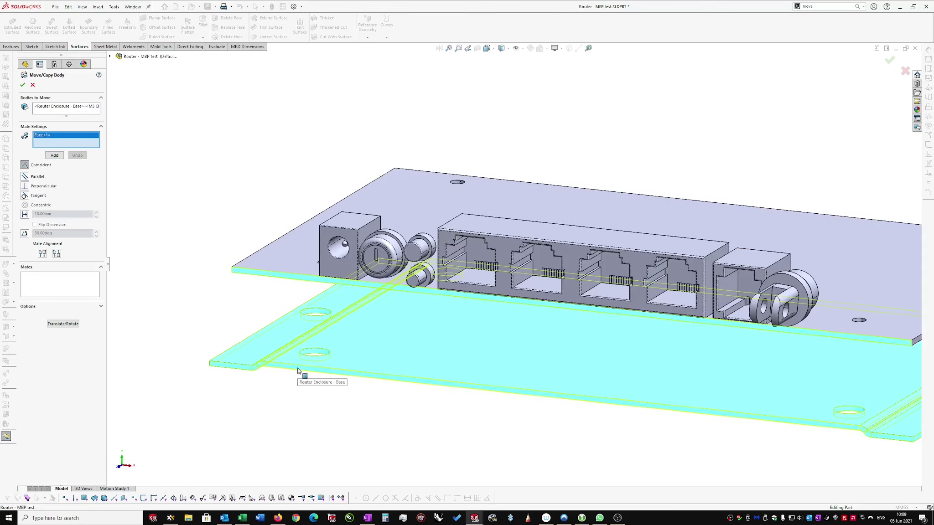
{"action": "left_click", "coordinate": [305, 377]}
{"action": "left_click", "coordinate": [59, 156]}
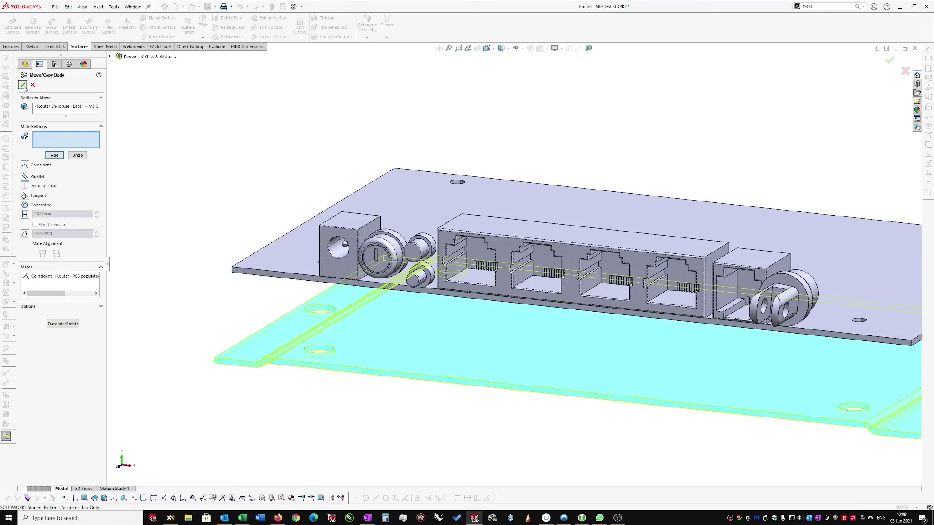
{"action": "left_click", "coordinate": [22, 85]}
- Examine the aligned base plate and the contents of the body-move and Router Enclosure - Base features
{"action": "scroll", "coordinate": [238, 162], "scroll_direction": "up", "scroll_amount": 4}
{"action": "scroll", "coordinate": [500, 328], "scroll_direction": "down", "scroll_amount": 1}
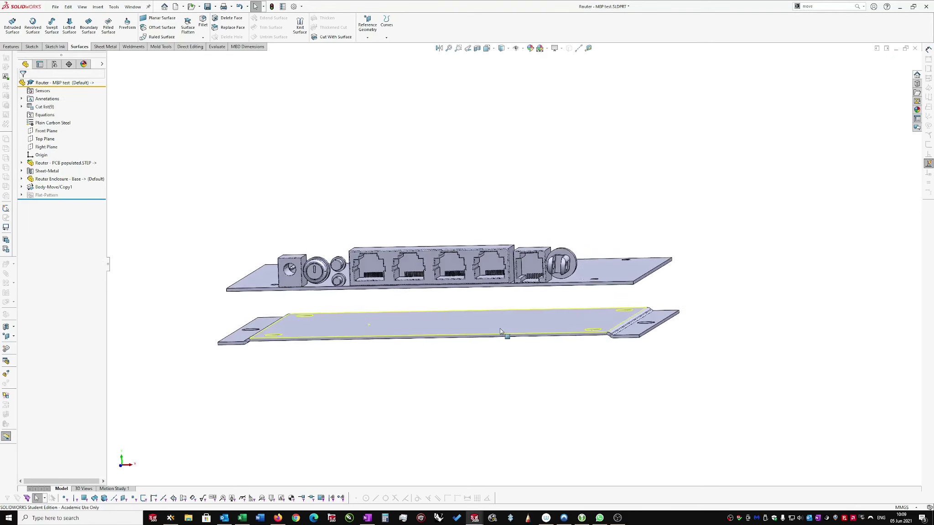
{"action": "mouse_move", "coordinate": [466, 322]}
{"action": "middle_mouse_down"}
{"action": "mouse_move", "coordinate": [439, 322]}
{"action": "mouse_move", "coordinate": [463, 337]}
{"action": "mouse_move", "coordinate": [465, 325]}
{"action": "middle_mouse_up"}
{"action": "left_click", "coordinate": [815, 6]}
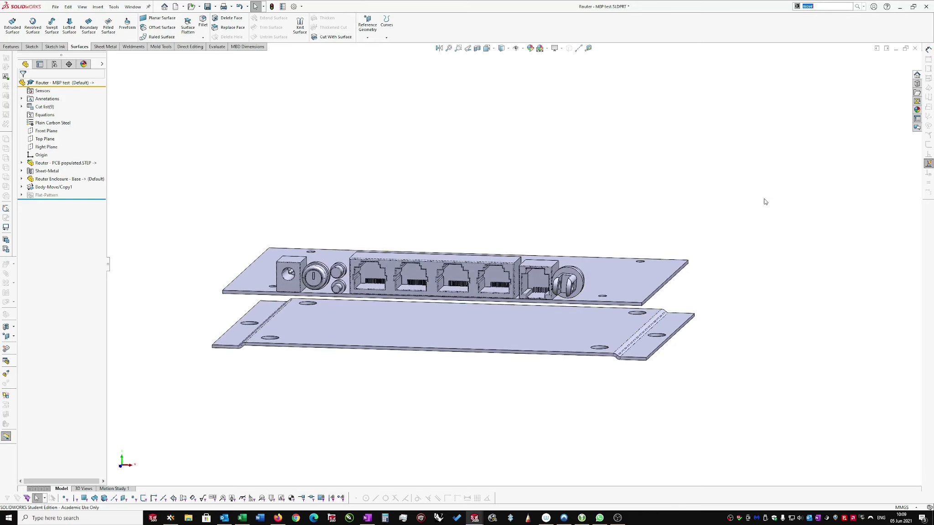
{"action": "middle_click_drag", "start_coordinate": [765, 201], "coordinate": [752, 206]}
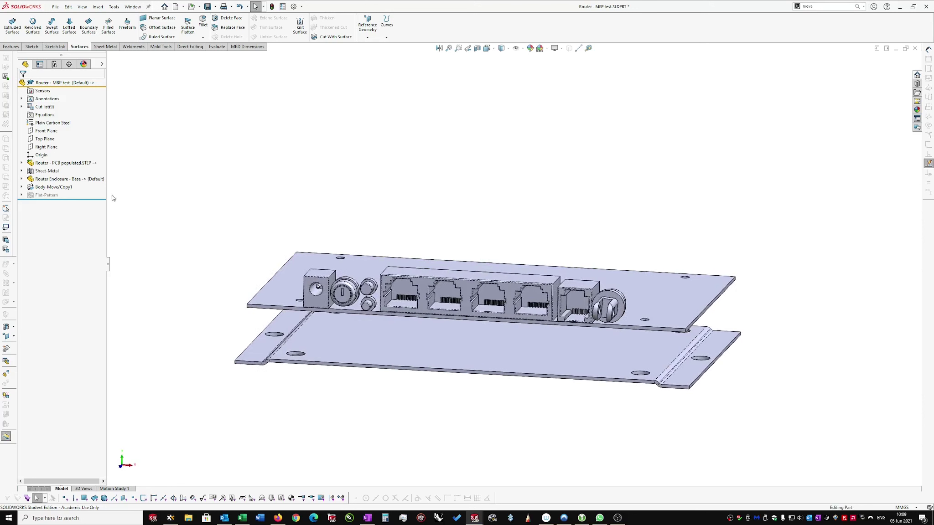
{"action": "left_click", "coordinate": [21, 187]}
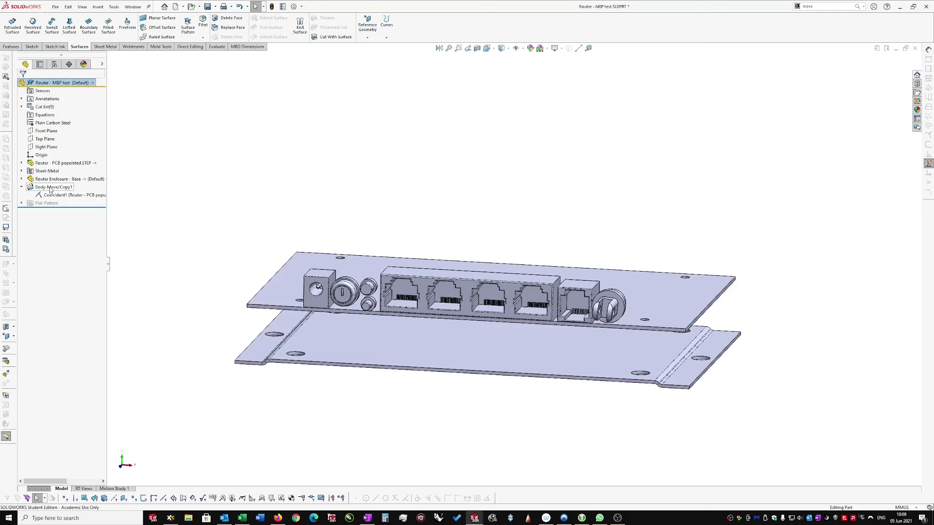
{"action": "left_click", "coordinate": [21, 179]}
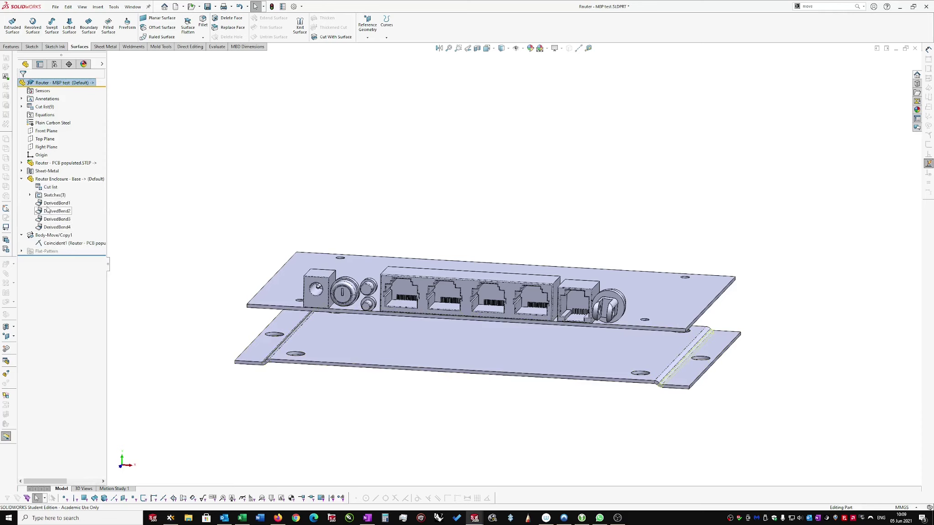
{"action": "scroll", "coordinate": [355, 351], "scroll_direction": "down", "scroll_amount": 2}
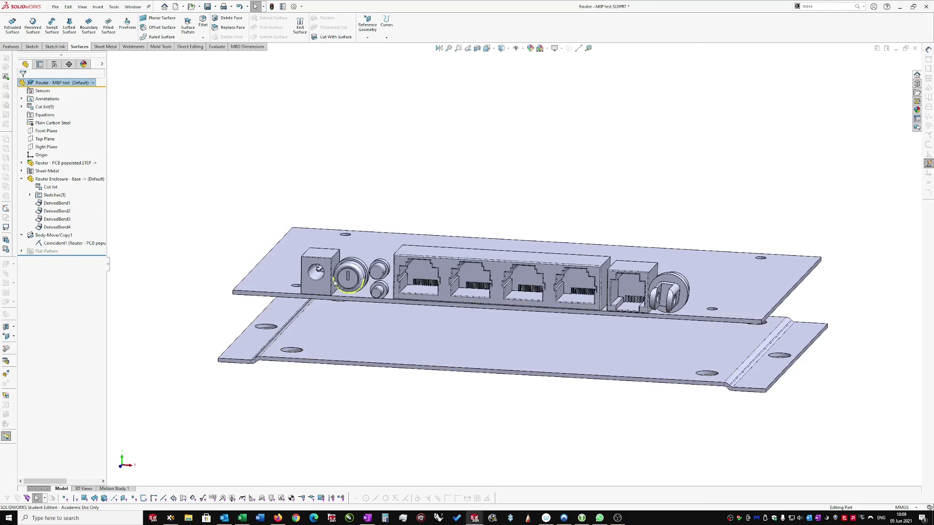
- Start a sheet metal Base Flange with its profile sketch on the Front Plane
{"action": "left_click", "coordinate": [98, 6]}
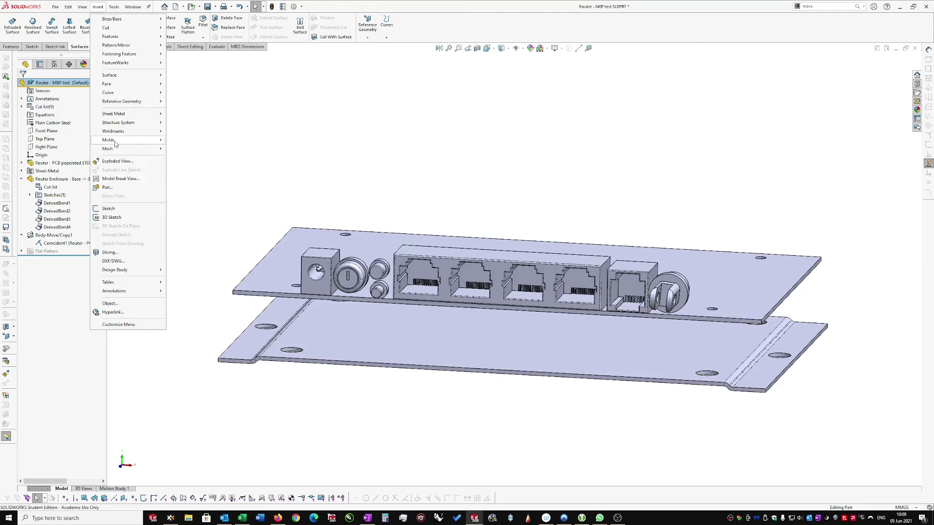
{"action": "mouse_move", "coordinate": [114, 114]}
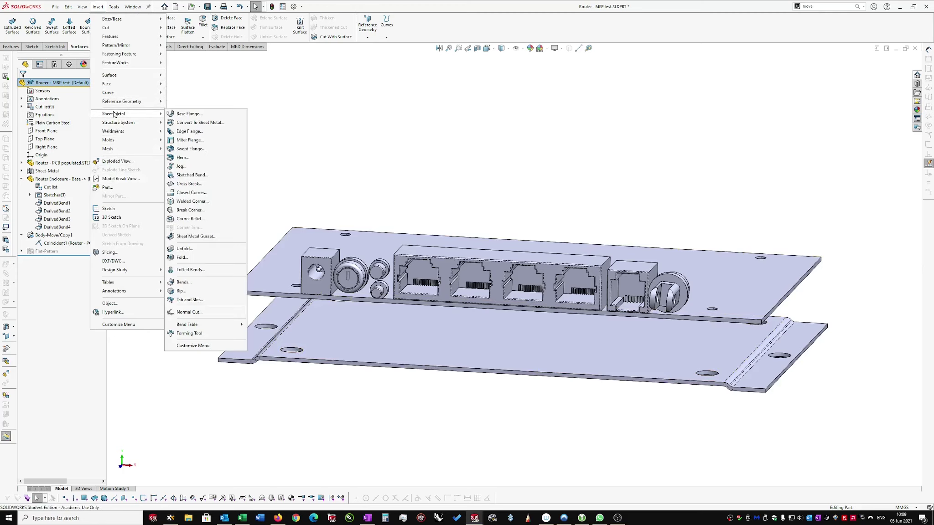
{"action": "left_click", "coordinate": [193, 115]}
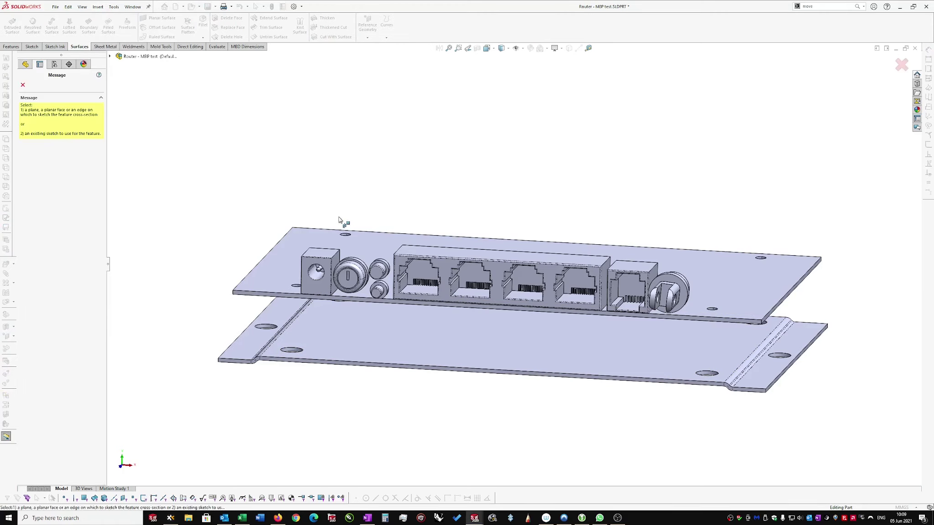
{"action": "left_click", "coordinate": [110, 57]}
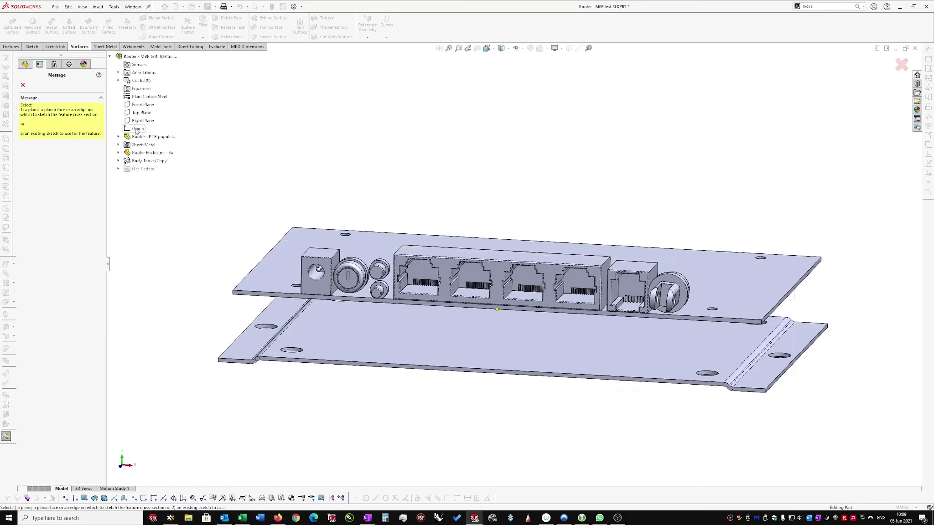
{"action": "left_click", "coordinate": [140, 108]}
- Sketch a vertical construction centreline about 26 mm long from the origin down past the base plate
{"action": "right_click_drag", "start_coordinate": [178, 219], "coordinate": [255, 235]}
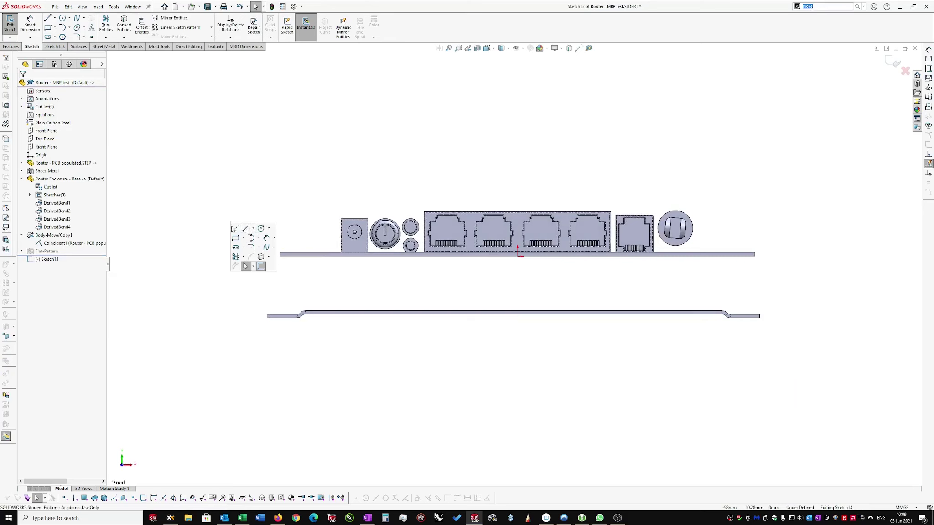
{"action": "left_click", "coordinate": [339, 267]}
{"action": "key", "text": "l"}
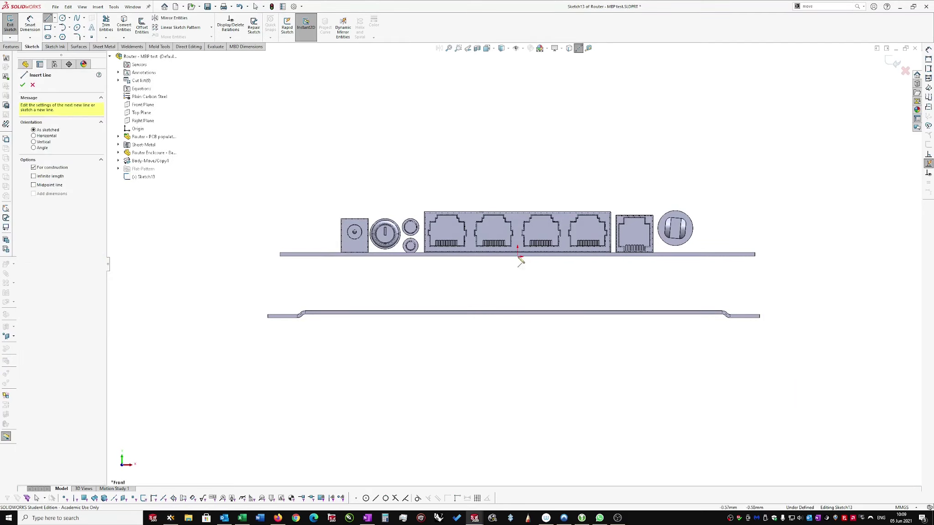
{"action": "left_click", "coordinate": [518, 257]}
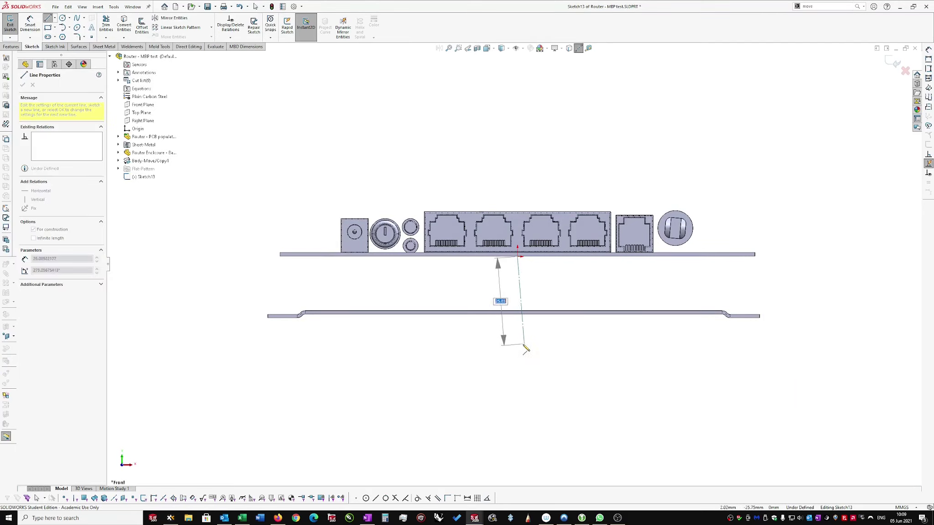
{"action": "left_click", "coordinate": [517, 348]}
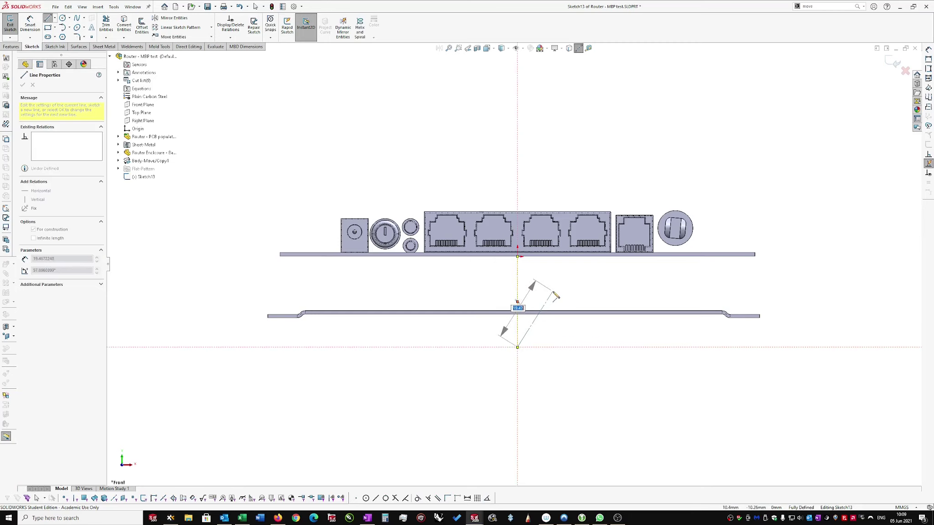
{"action": "key", "text": "Escape"}
- Sketch a horizontal line about 154 mm long between the circuit board and the base plate, extending past both ends
{"action": "key", "text": "s"}
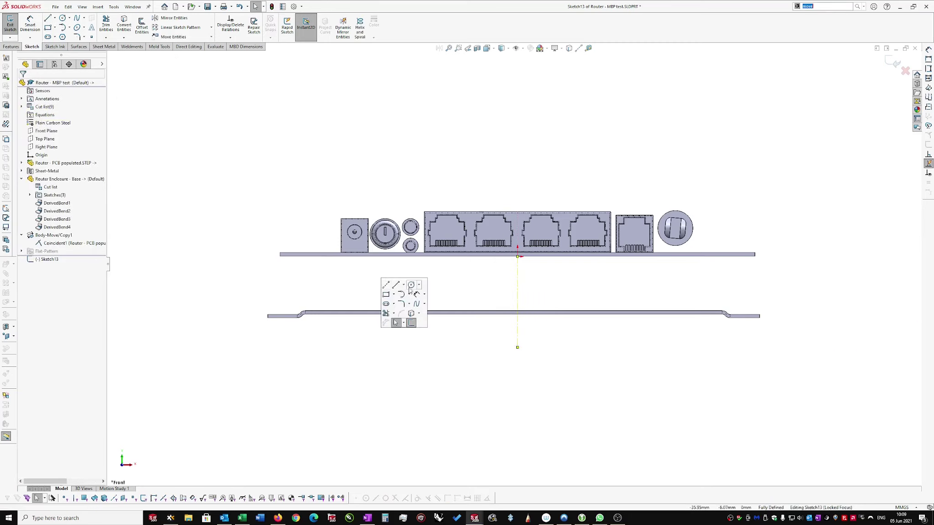
{"action": "left_click", "coordinate": [395, 286]}
{"action": "left_click", "coordinate": [261, 284]}
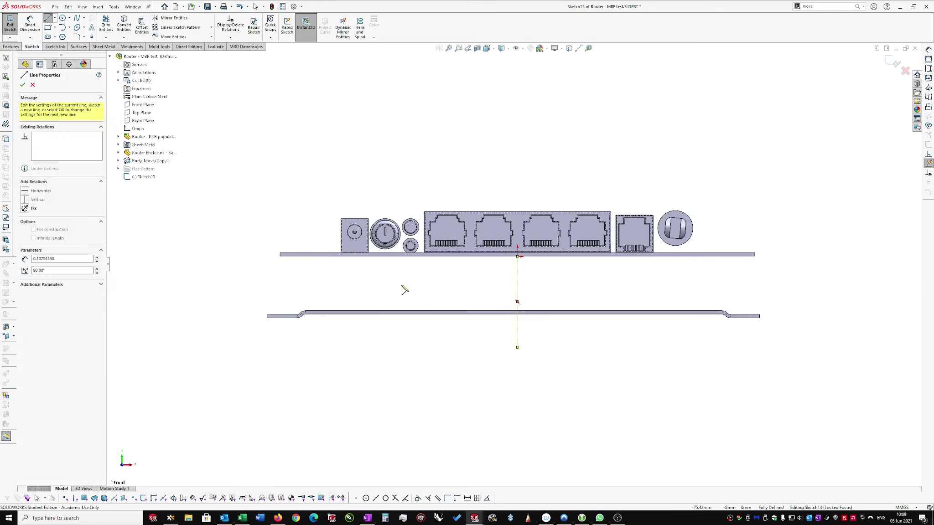
{"action": "left_click", "coordinate": [783, 284]}
{"action": "key", "text": "Escape"}
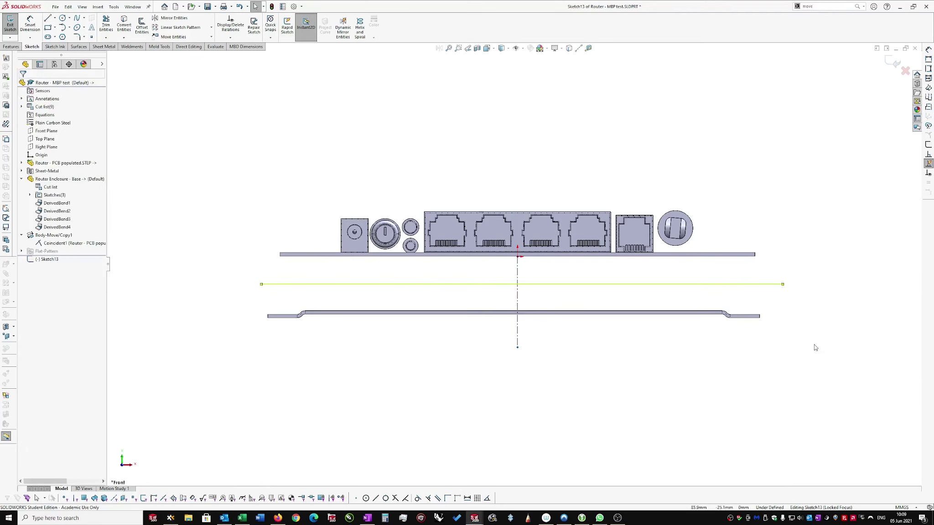
- Dimension the horizontal flange line to 150 mm and finish the profile sketch
{"action": "right_click_drag", "start_coordinate": [814, 347], "coordinate": [800, 295]}
{"action": "left_click", "coordinate": [728, 285]}
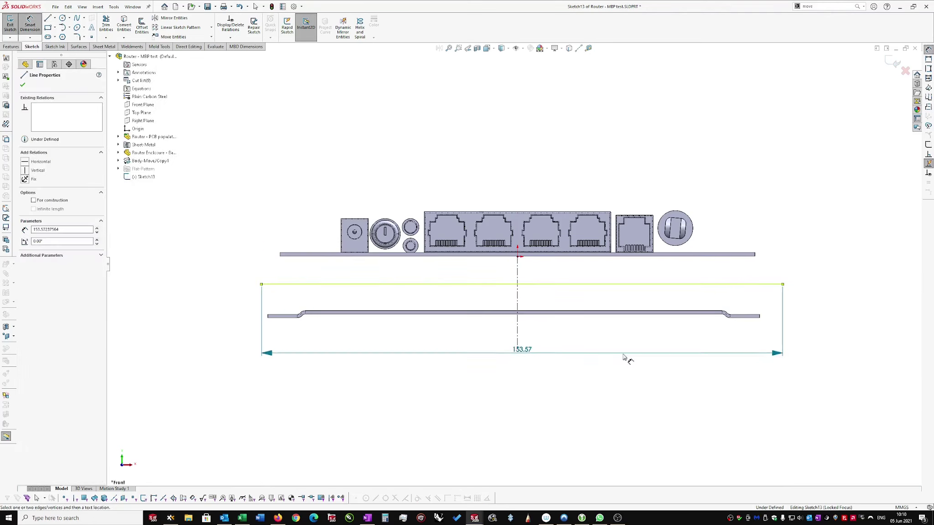
{"action": "left_click", "coordinate": [536, 350]}
{"action": "type", "text": "1"}
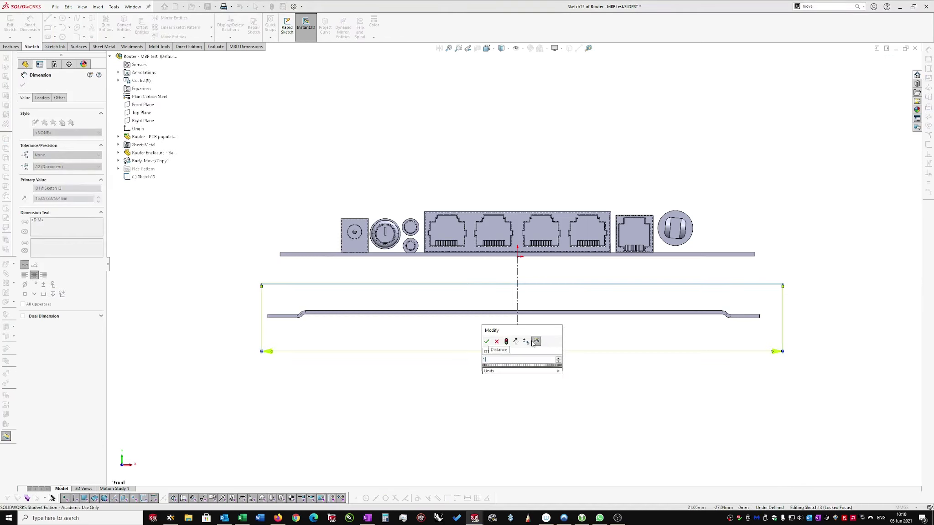
{"action": "type", "text": "50"}
{"action": "key", "text": "Return"}
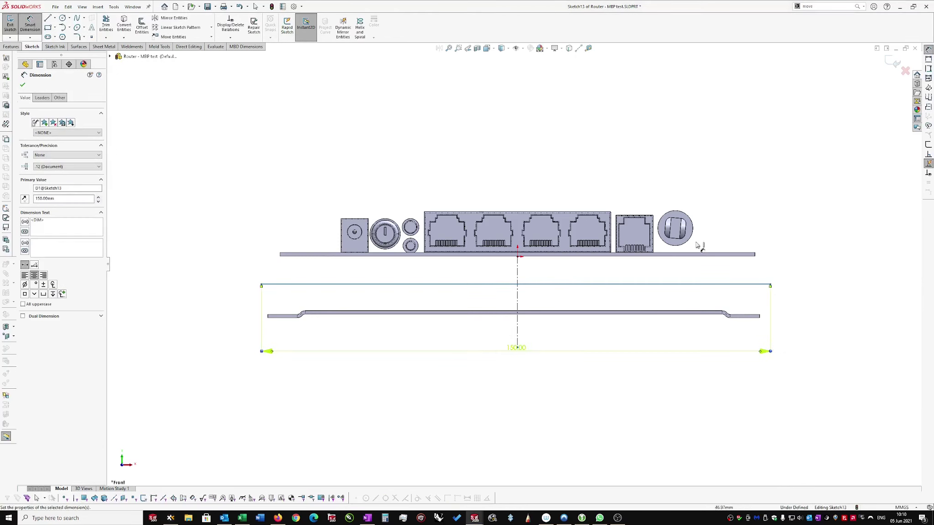
{"action": "key", "text": "Escape"}
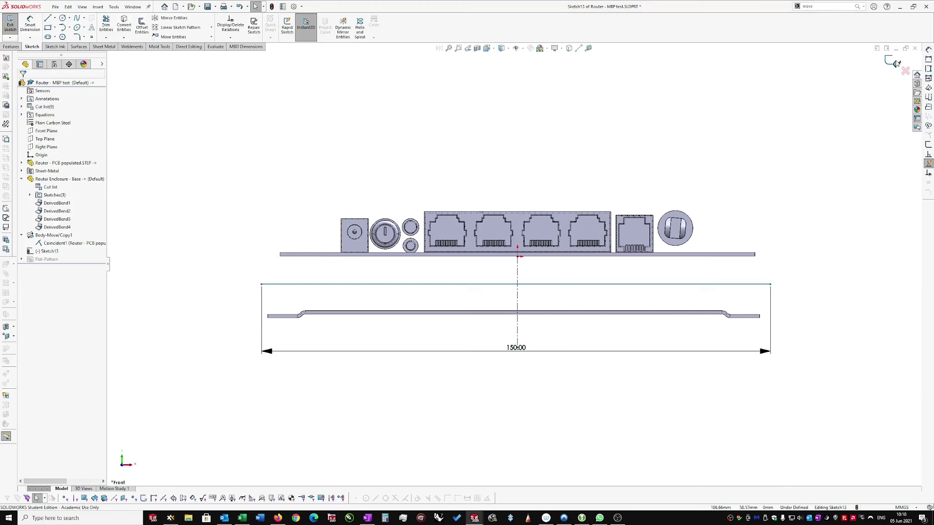
{"action": "left_click", "coordinate": [895, 66]}
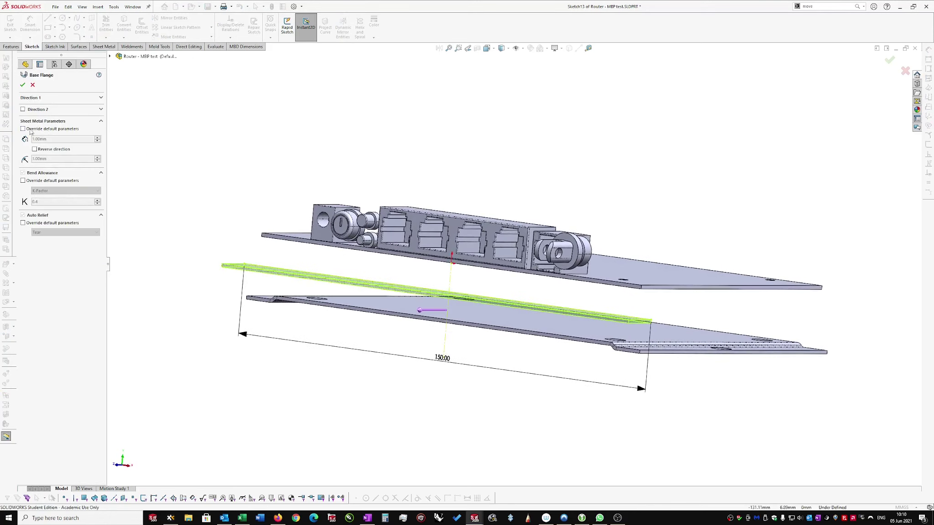
- Extend the base flange about 90 mm deep between the circuit board and the base plate and create it
{"action": "middle_click_drag", "start_coordinate": [387, 272], "coordinate": [398, 338]}
{"action": "left_click_drag", "start_coordinate": [400, 339], "coordinate": [644, 278]}
{"action": "middle_click_drag", "start_coordinate": [853, 246], "coordinate": [596, 224]}
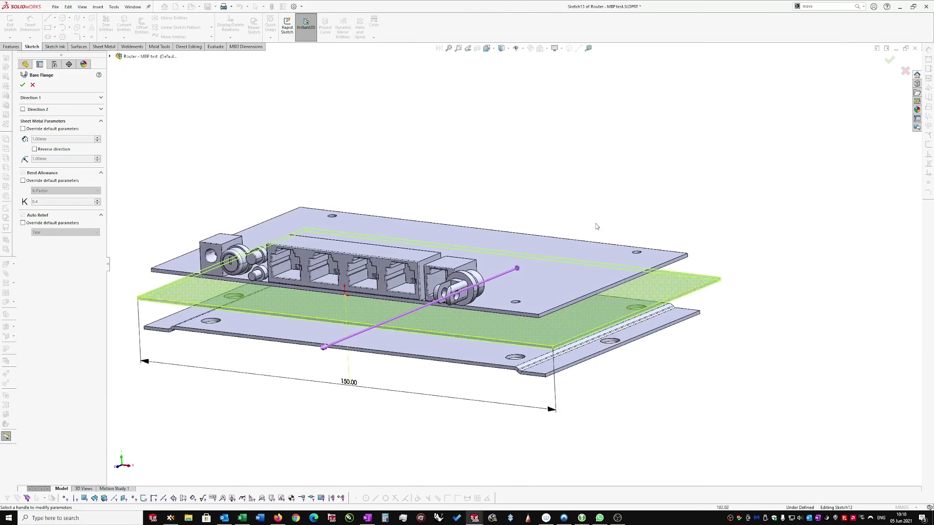
{"action": "left_click", "coordinate": [22, 86]}
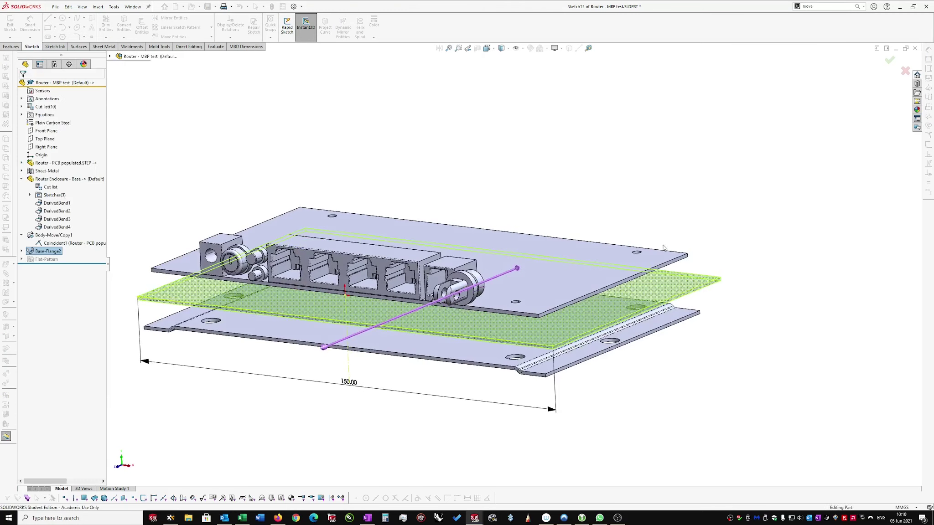
- Add upward 90-degree edge flanges along both side edges of the new base flange and save the part
{"action": "left_click", "coordinate": [708, 289]}
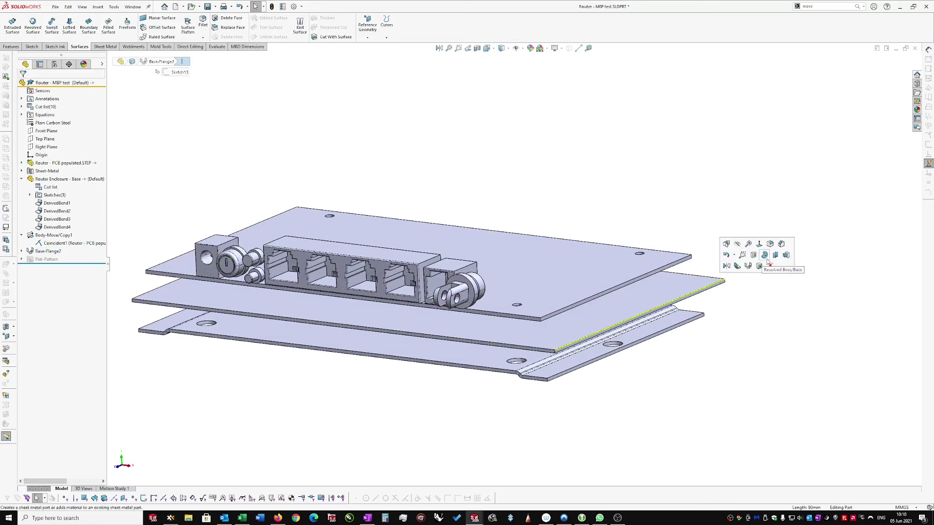
{"action": "left_click", "coordinate": [737, 266]}
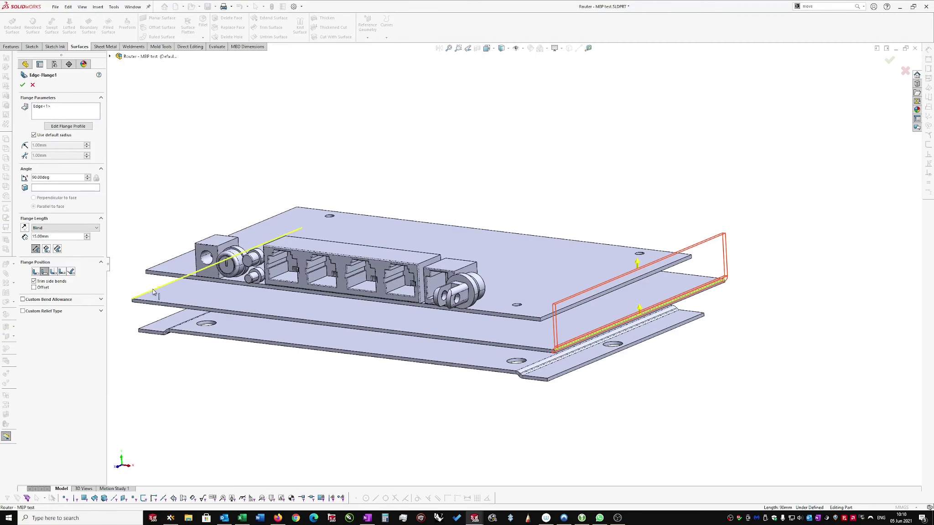
{"action": "middle_click_drag", "start_coordinate": [189, 321], "coordinate": [358, 358], "text": "ctrl"}
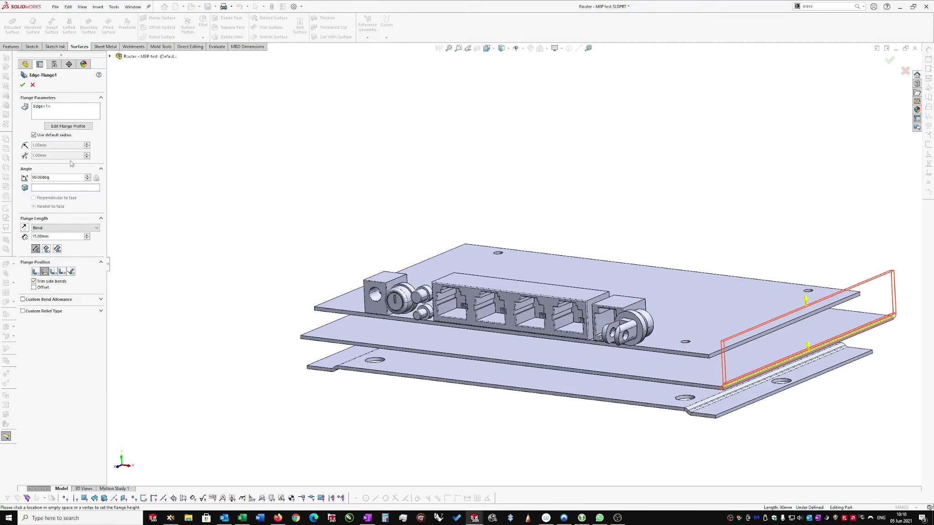
{"action": "left_click", "coordinate": [40, 111]}
{"action": "middle_click_drag", "start_coordinate": [305, 306], "coordinate": [312, 306]}
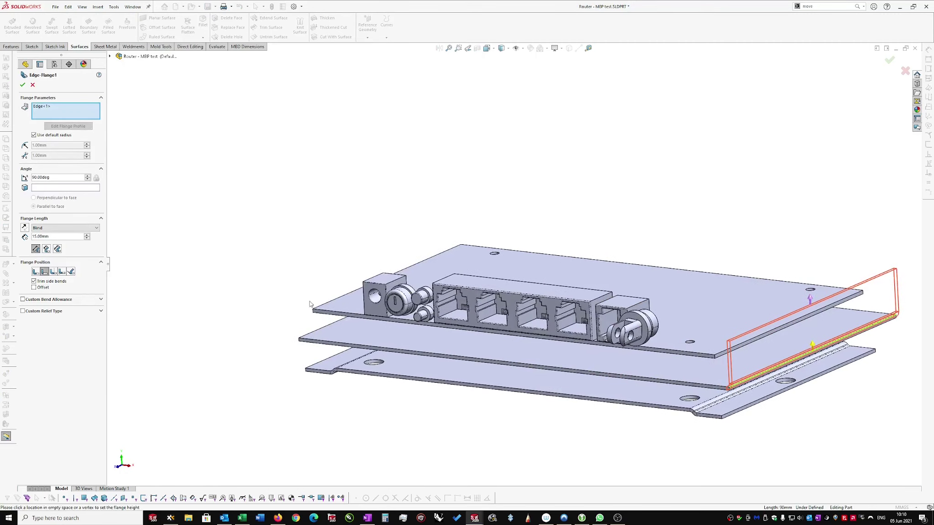
{"action": "left_click", "coordinate": [327, 319]}
{"action": "left_click", "coordinate": [327, 290]}
{"action": "middle_click_drag", "start_coordinate": [400, 224], "coordinate": [422, 223]}
{"action": "left_click", "coordinate": [23, 85]}
{"action": "middle_click_drag", "start_coordinate": [498, 196], "coordinate": [619, 226]}
{"action": "key", "text": "ctrl+s"}
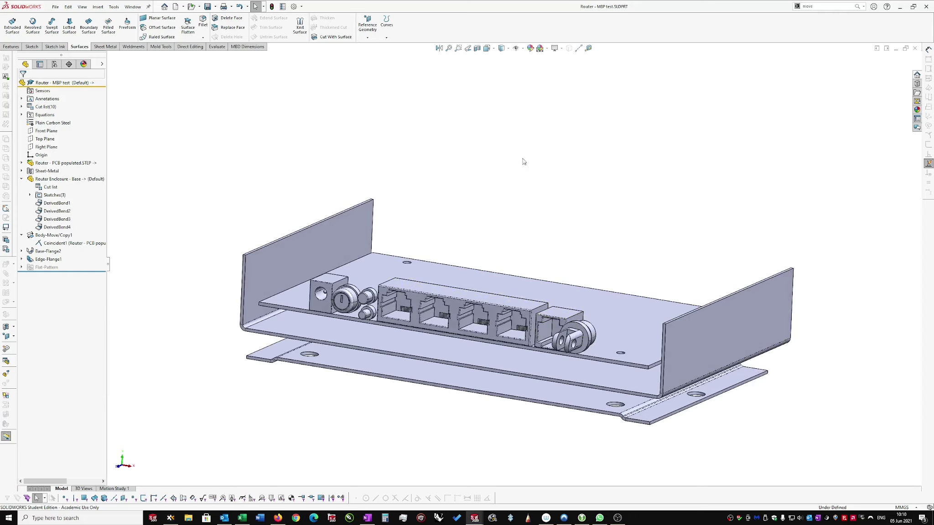
- Switch to the open Cup Bowl - Test part
{"action": "right_click_drag", "start_coordinate": [519, 150], "coordinate": [515, 196]}
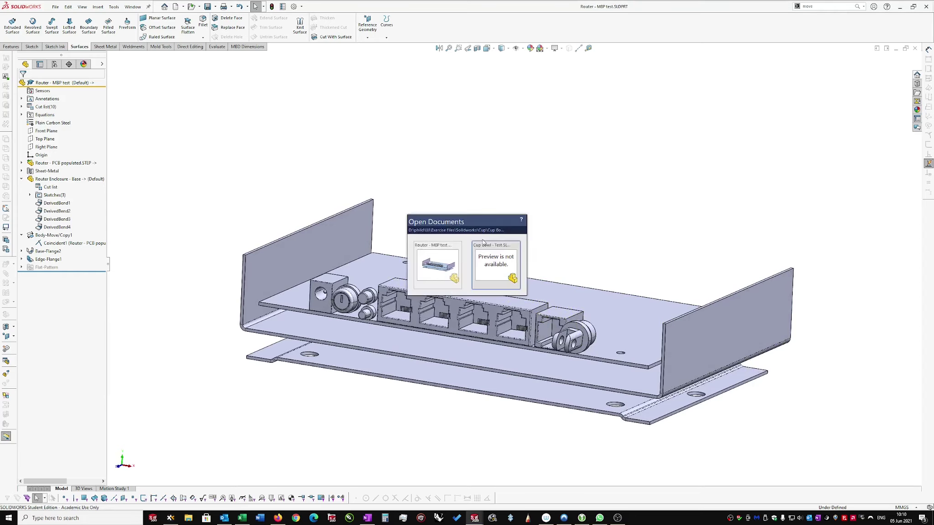
{"action": "left_click", "coordinate": [496, 267]}
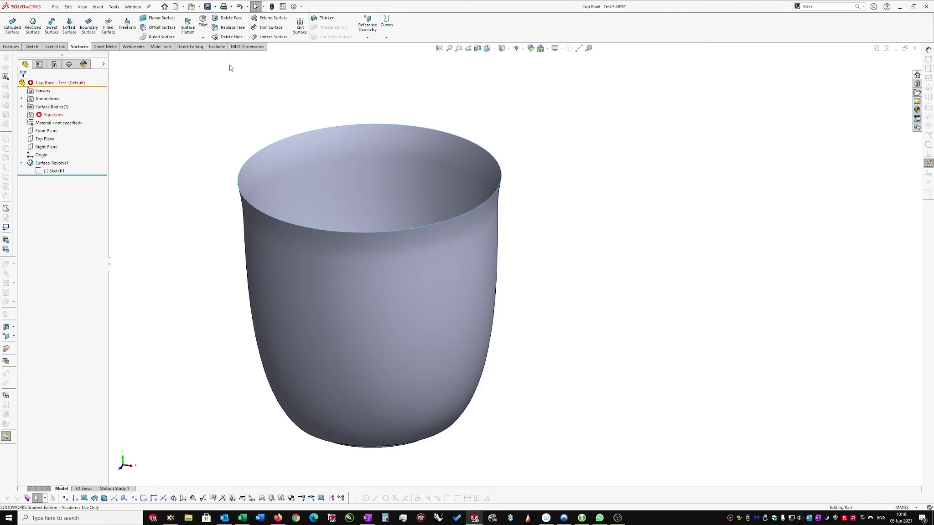
{"action": "left_click", "coordinate": [31, 46]}
{"action": "left_click", "coordinate": [9, 37]}
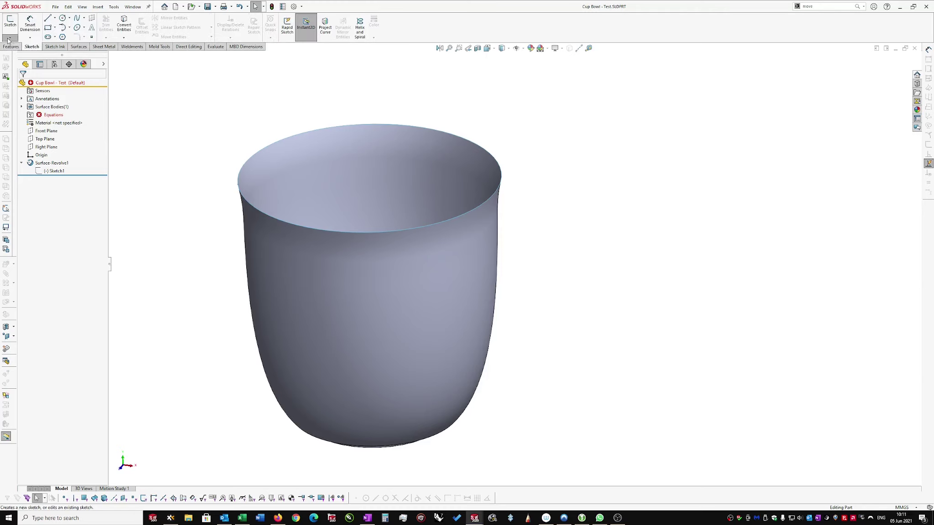
{"action": "left_click", "coordinate": [16, 56]}
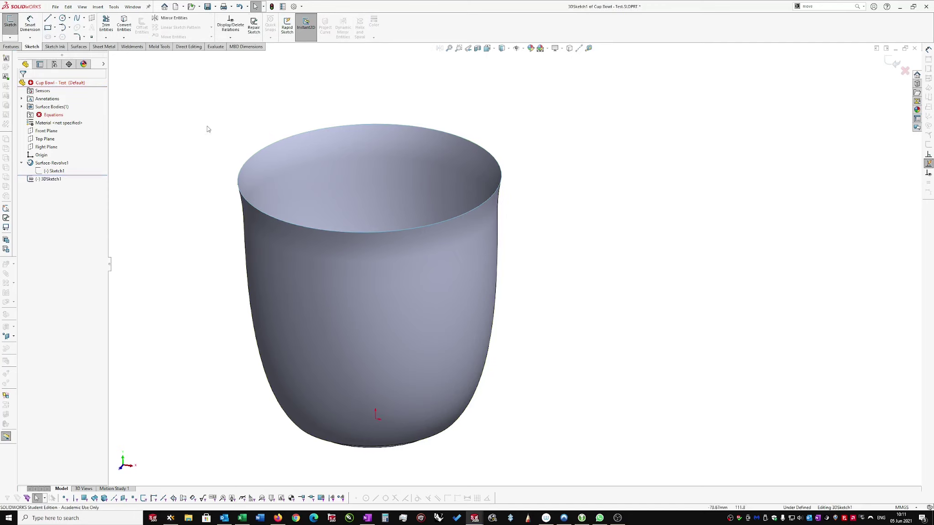
{"action": "left_click", "coordinate": [9, 38]}
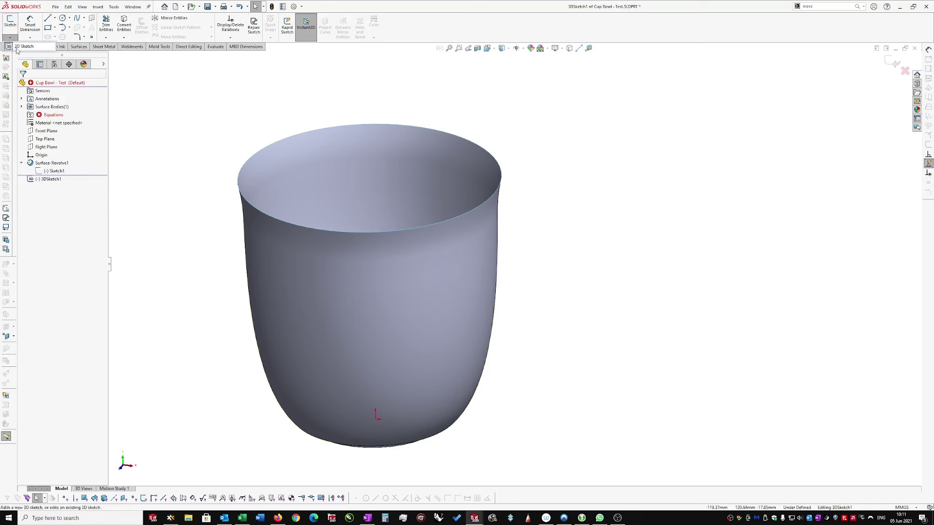
{"action": "left_click", "coordinate": [889, 63]}
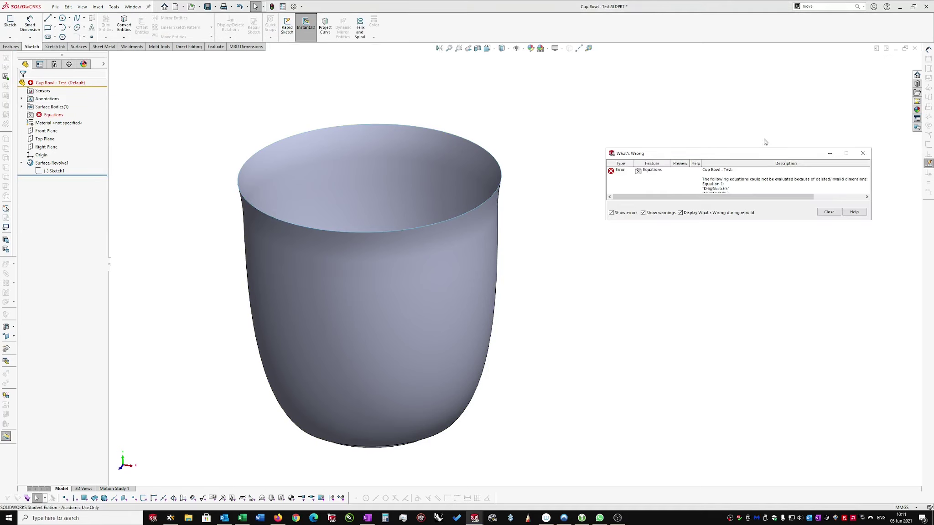
{"action": "left_click", "coordinate": [829, 211]}
- Thicken the revolved cup surface into a solid wall
{"action": "scroll", "coordinate": [333, 68], "scroll_direction": "down", "scroll_amount": 1}
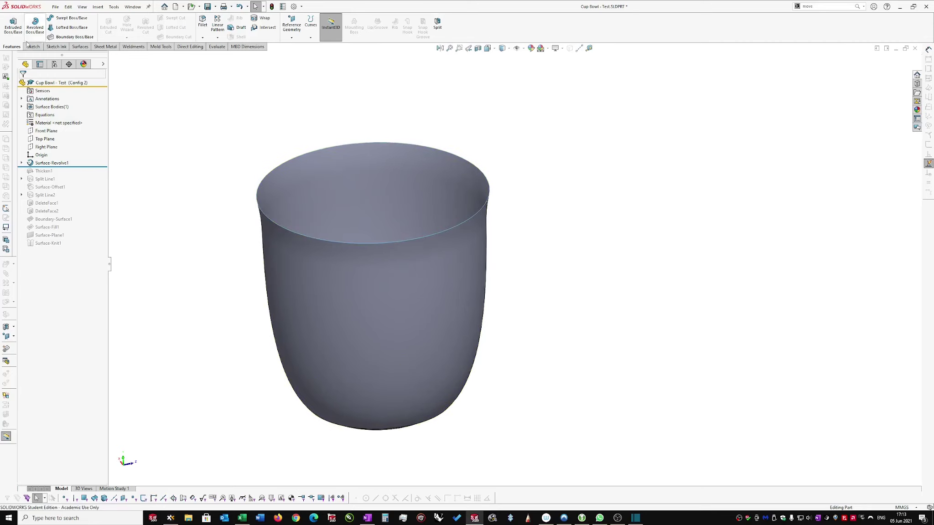
{"action": "scroll", "coordinate": [396, 192], "scroll_direction": "down", "scroll_amount": 3}
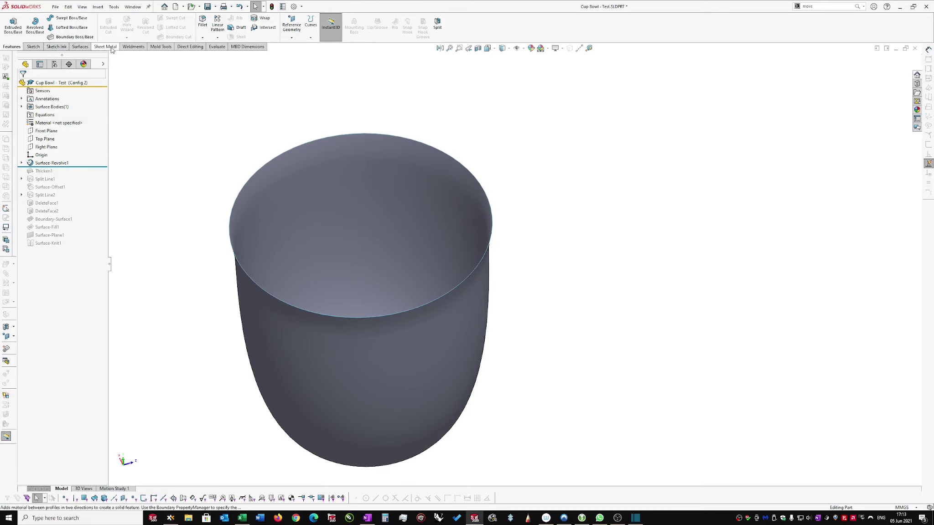
{"action": "left_click", "coordinate": [80, 46]}
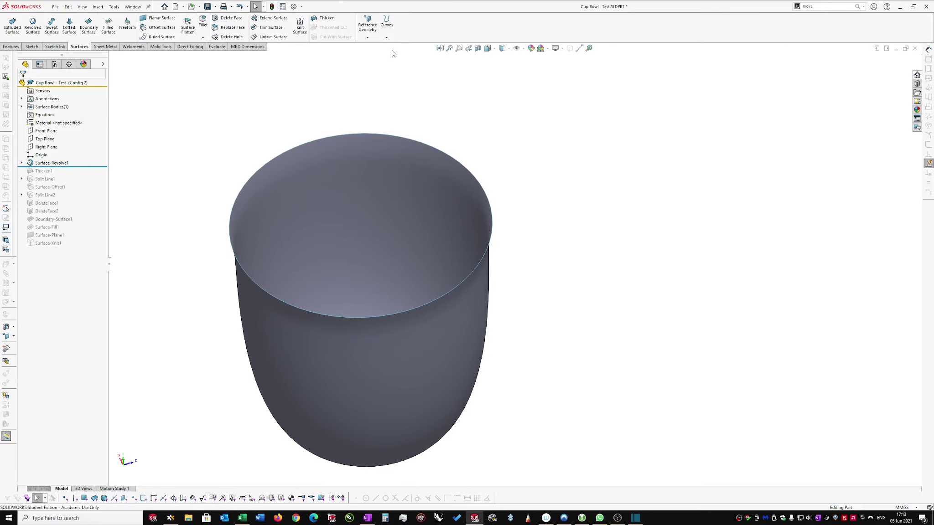
{"action": "left_click", "coordinate": [320, 19]}
{"action": "left_click", "coordinate": [477, 311]}
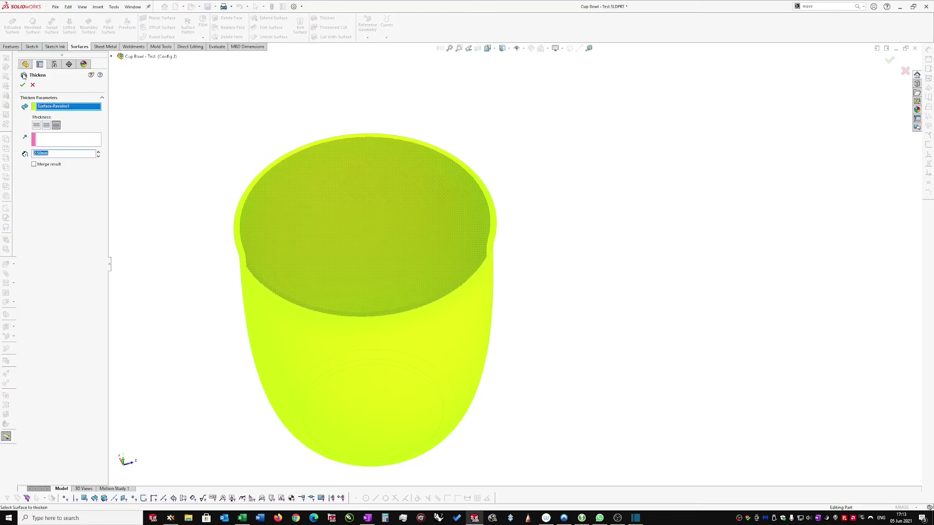
{"action": "left_click", "coordinate": [23, 86]}
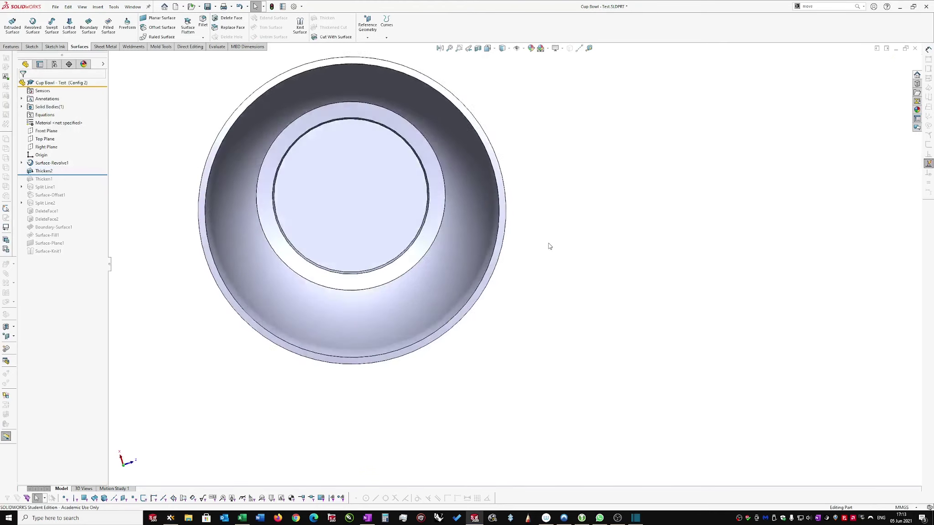
- Inspect the thickened cup's wall in a temporary section view on the Front Plane and from around the rim
{"action": "middle_click_drag", "start_coordinate": [549, 243], "coordinate": [482, 59]}
{"action": "left_click", "coordinate": [478, 48]}
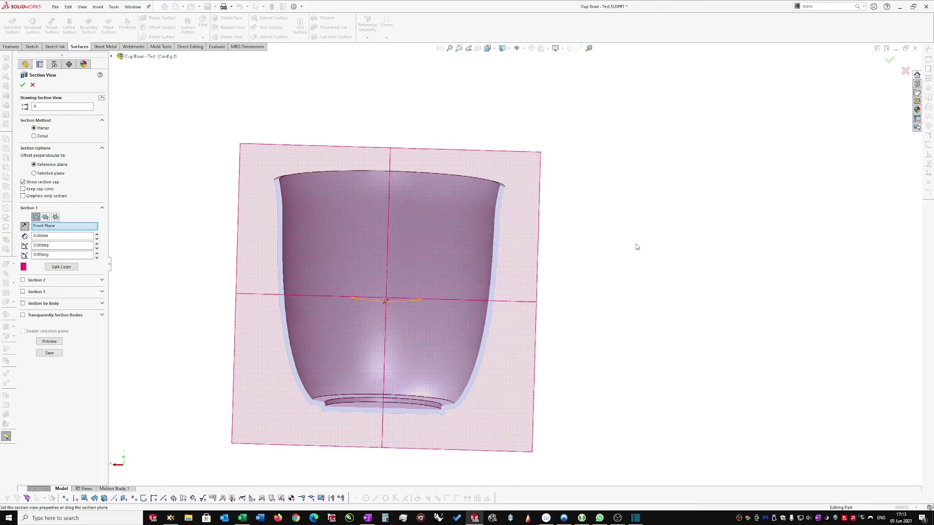
{"action": "scroll", "coordinate": [636, 246], "scroll_direction": "down", "scroll_amount": 1}
{"action": "left_click", "coordinate": [32, 84]}
{"action": "middle_click_drag", "start_coordinate": [400, 114], "coordinate": [461, 228]}
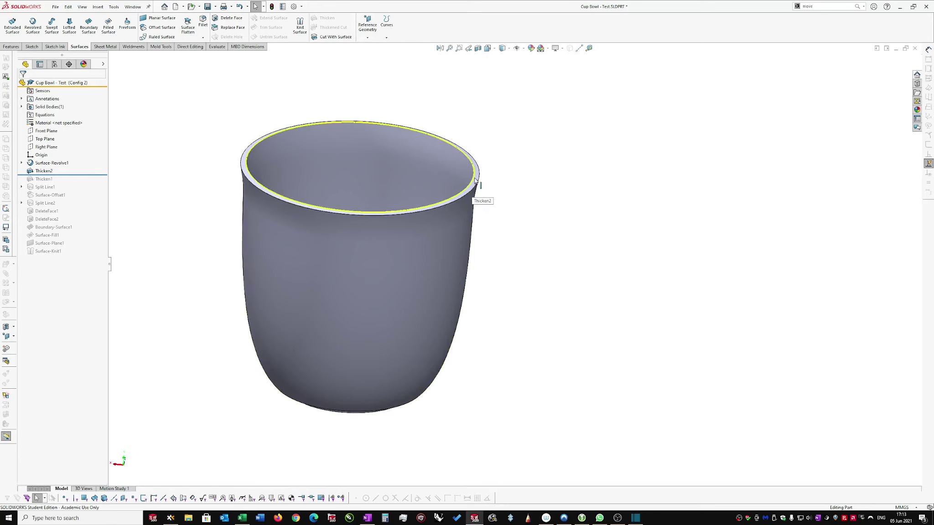
{"action": "middle_click_drag", "start_coordinate": [475, 183], "coordinate": [471, 68]}
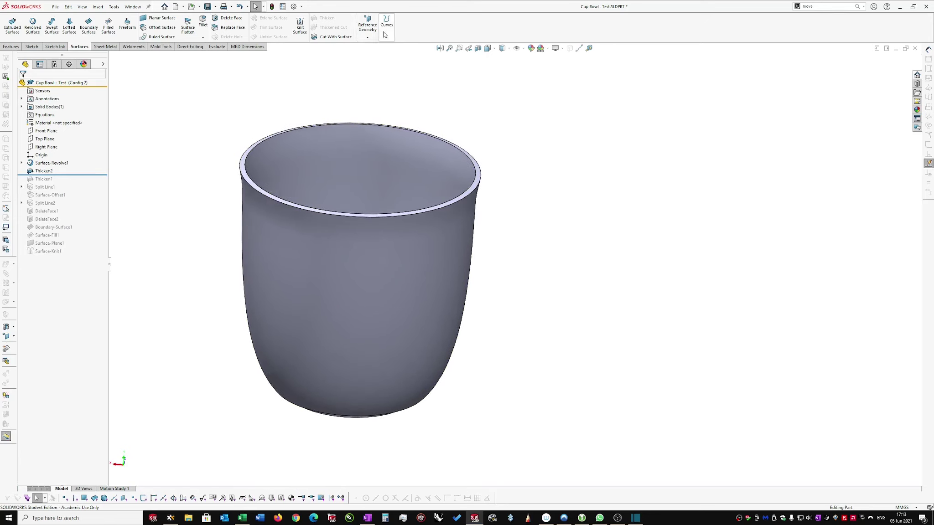
- Start a 3D sketch with the cup's outer side face selected
{"action": "left_click", "coordinate": [10, 47]}
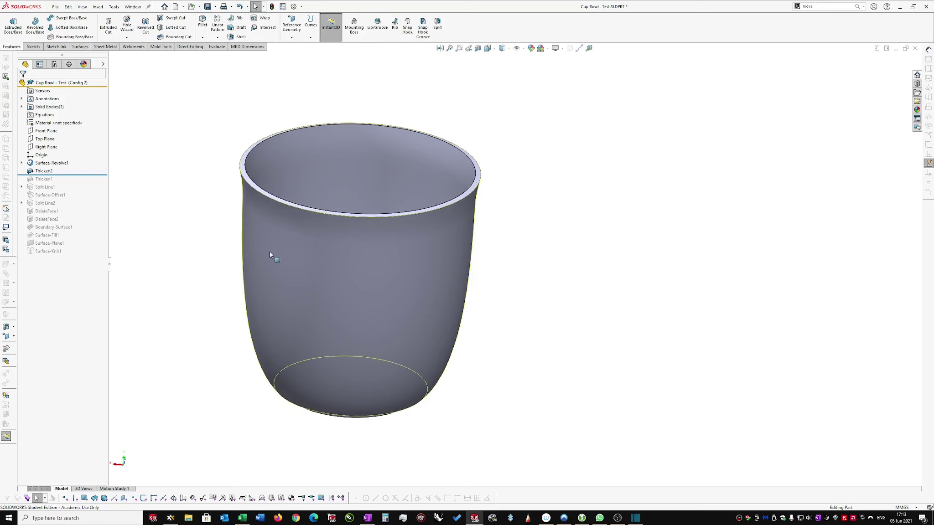
{"action": "left_click", "coordinate": [291, 247]}
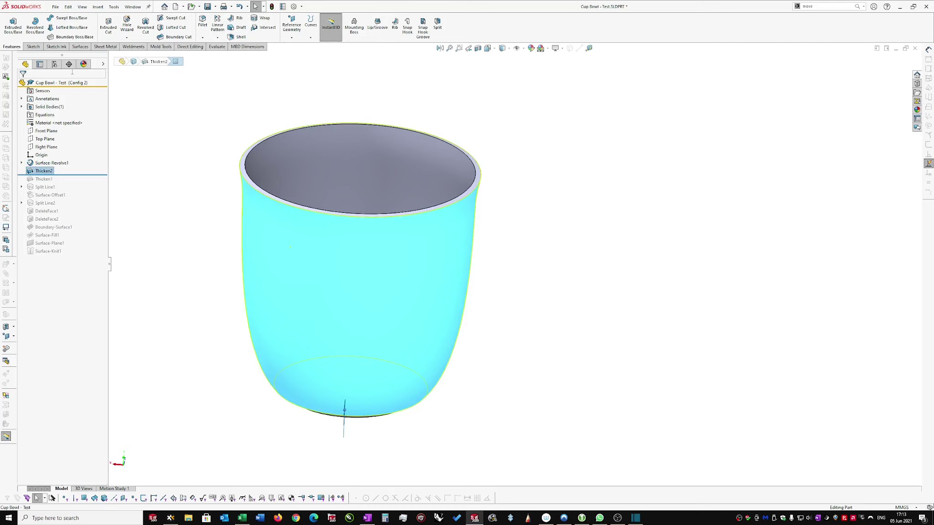
{"action": "left_click", "coordinate": [33, 47]}
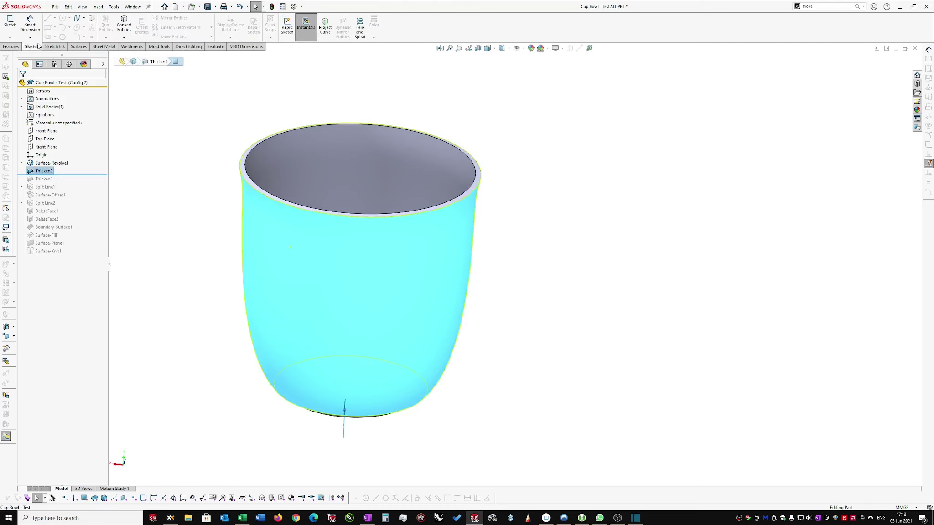
{"action": "left_click", "coordinate": [10, 37]}
{"action": "left_click", "coordinate": [21, 48]}
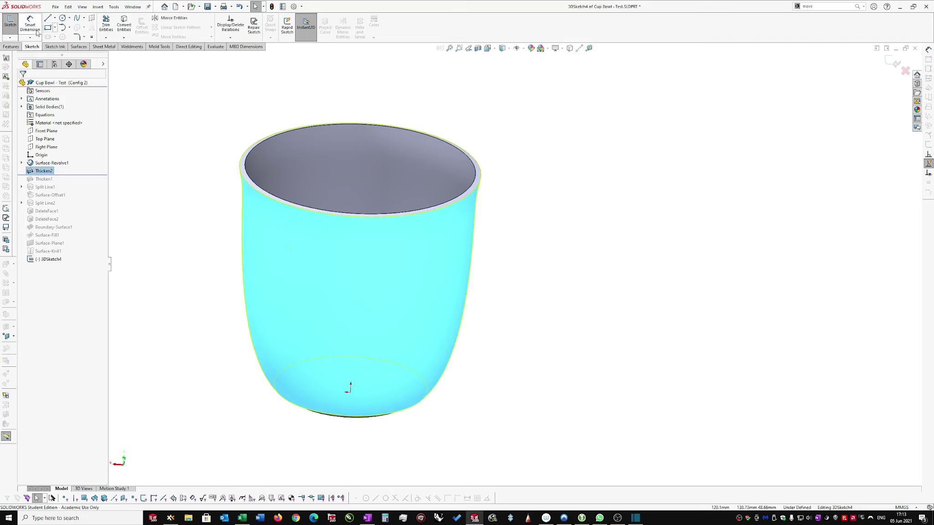
{"action": "left_click", "coordinate": [10, 37]}
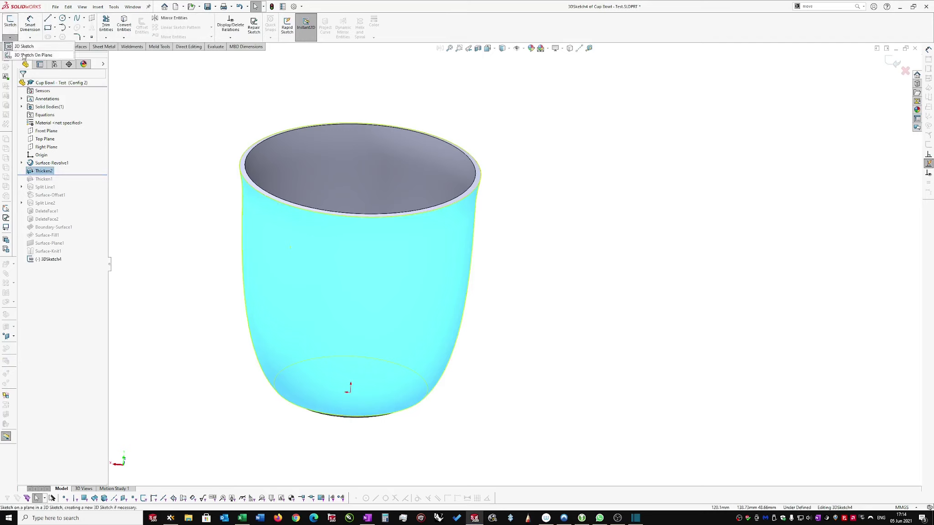
{"action": "left_click", "coordinate": [106, 37]}
- Draw a closed wavy Spline on Surface around the cup's outer side face, just below the rim
{"action": "left_click", "coordinate": [84, 19]}
{"action": "left_click", "coordinate": [84, 19]}
{"action": "left_click", "coordinate": [84, 19]}
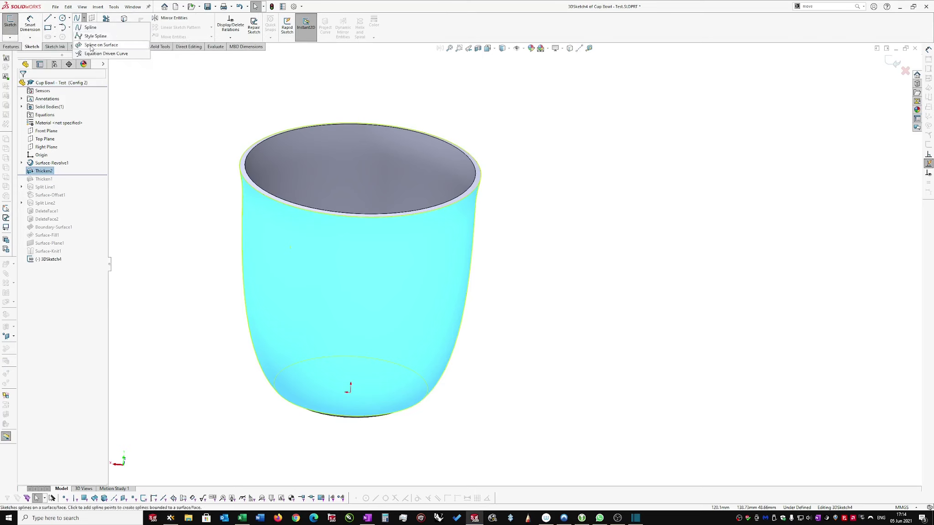
{"action": "left_click", "coordinate": [89, 37]}
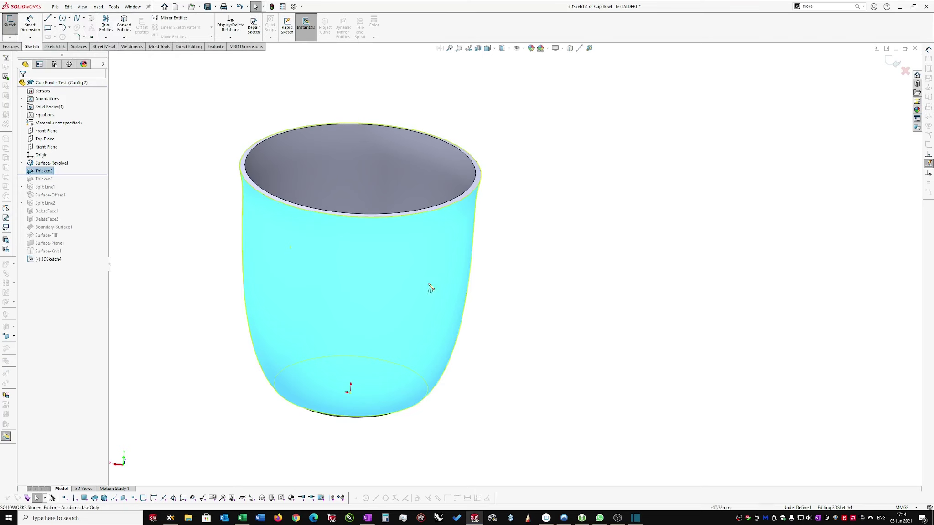
{"action": "left_click", "coordinate": [342, 246]}
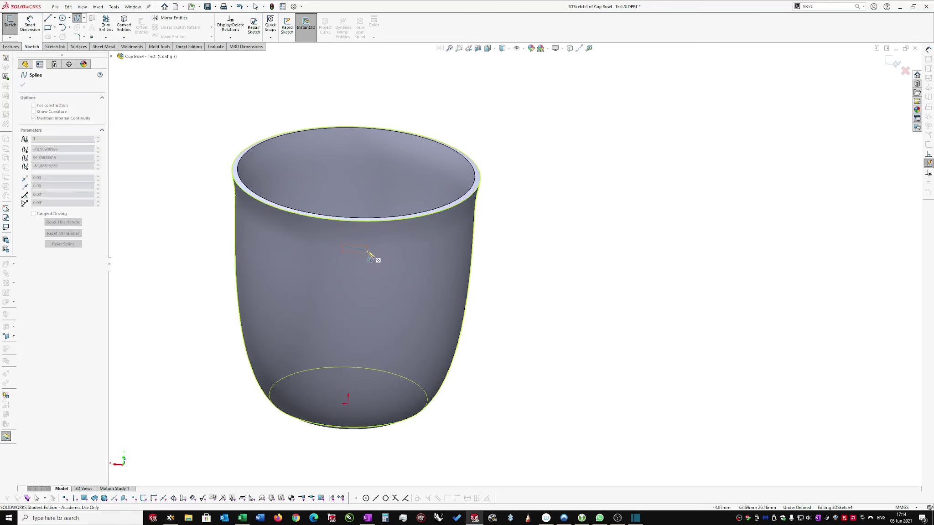
{"action": "left_click", "coordinate": [368, 246]}
{"action": "left_click", "coordinate": [393, 263]}
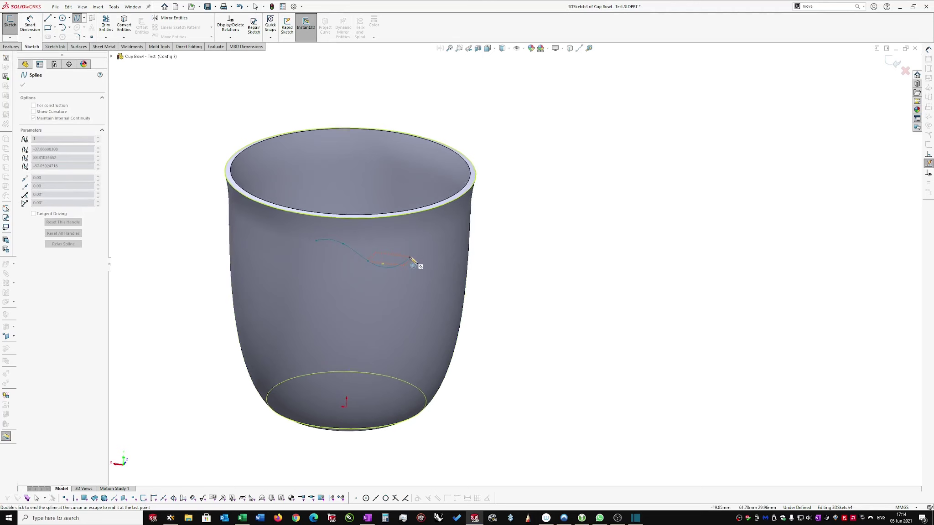
{"action": "left_click", "coordinate": [429, 234]}
{"action": "middle_click_drag", "start_coordinate": [441, 237], "coordinate": [377, 246]}
{"action": "left_click", "coordinate": [417, 240]}
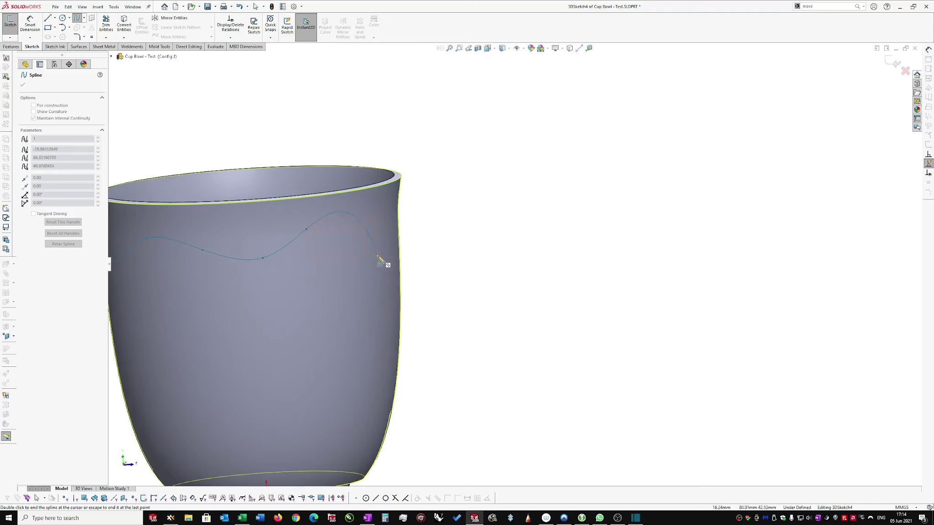
{"action": "middle_click_drag", "start_coordinate": [374, 237], "coordinate": [255, 248]}
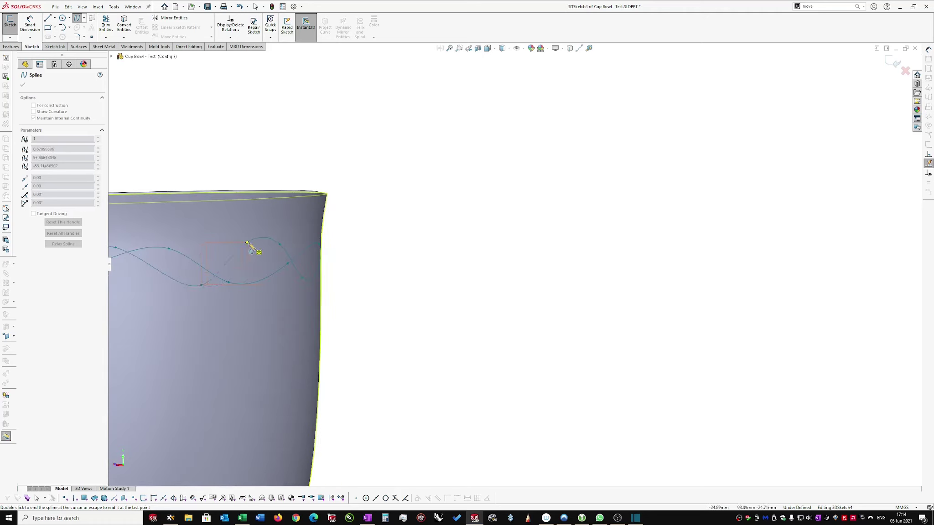
{"action": "left_click", "coordinate": [247, 242]}
{"action": "middle_click_drag", "start_coordinate": [337, 246], "coordinate": [406, 285]}
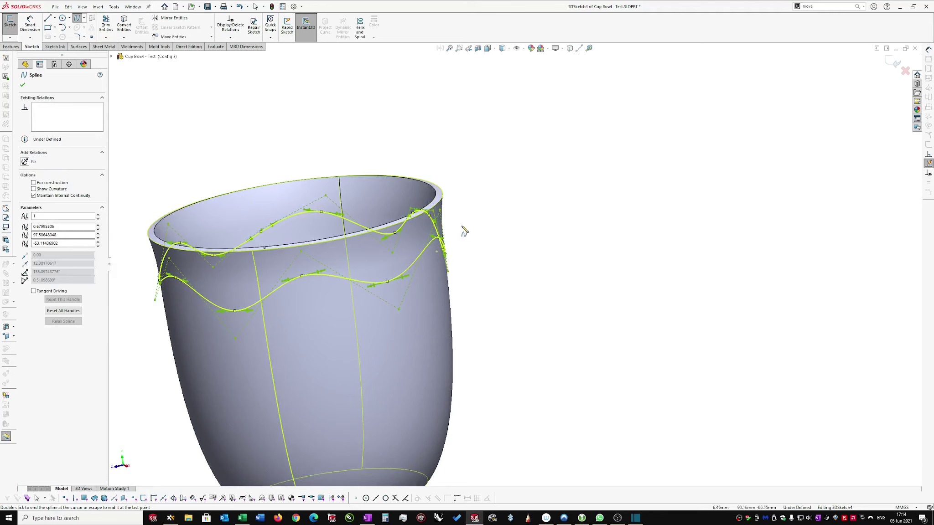
{"action": "key", "text": "ctrl+Right"}
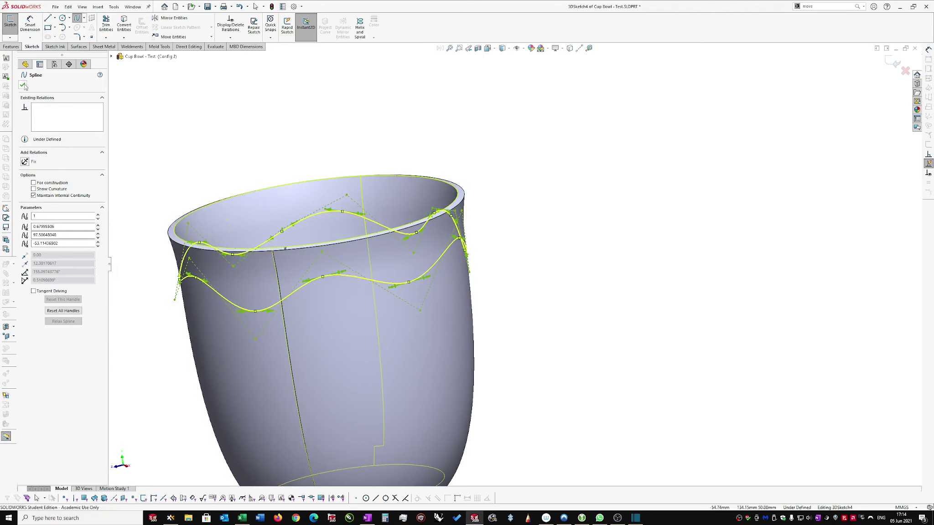
{"action": "left_click", "coordinate": [23, 86]}
- Reposition individual points of the surface spline to smooth its waves around the cup and finish the 3D sketch
{"action": "middle_click_drag", "start_coordinate": [532, 232], "coordinate": [537, 276]}
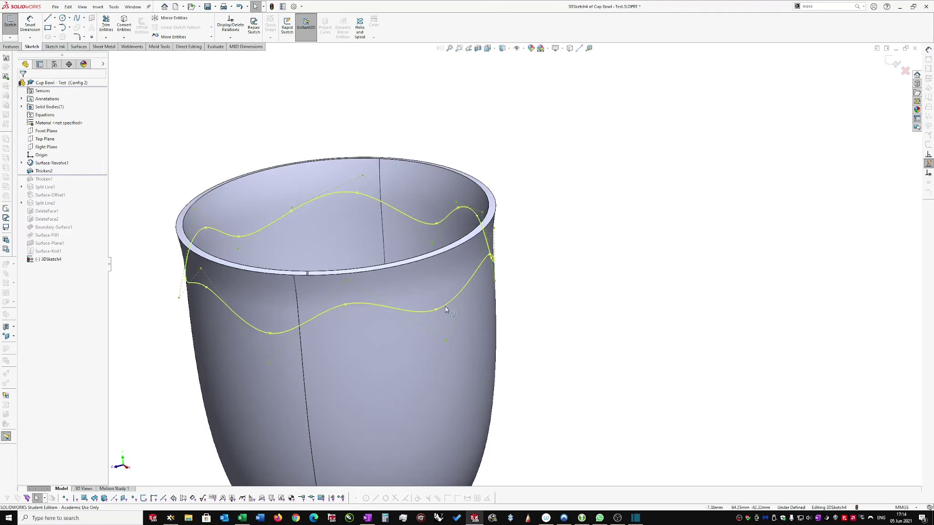
{"action": "left_click", "coordinate": [435, 310]}
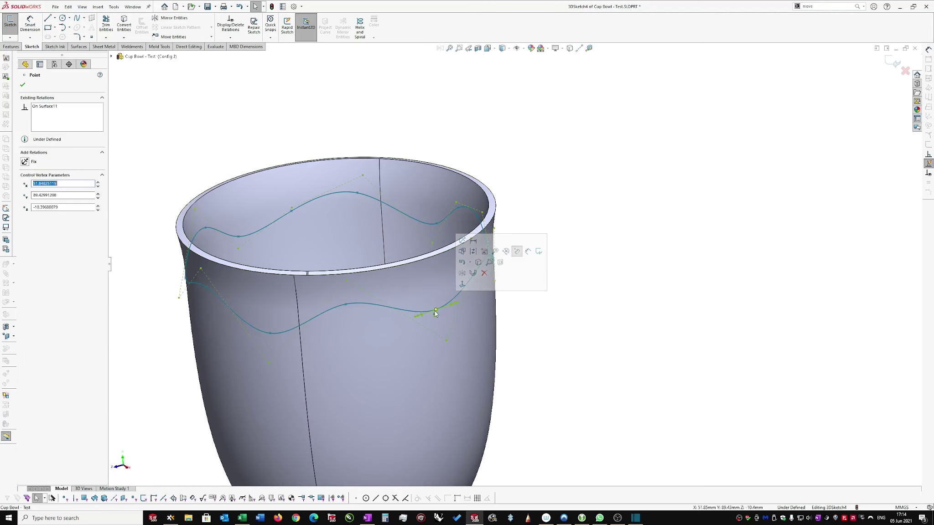
{"action": "left_click_drag", "start_coordinate": [429, 309], "coordinate": [450, 298]}
{"action": "middle_click_drag", "start_coordinate": [574, 294], "coordinate": [387, 323]}
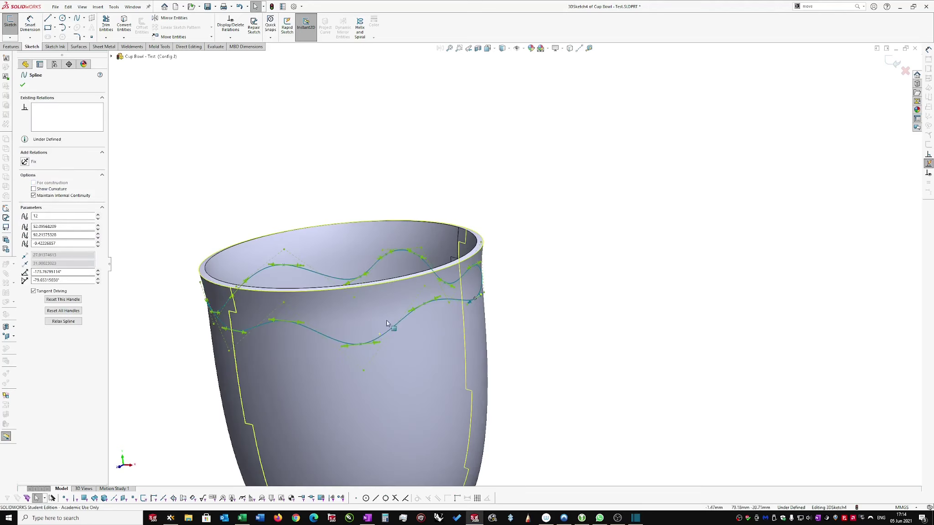
{"action": "left_click", "coordinate": [358, 338]}
{"action": "left_click", "coordinate": [580, 284]}
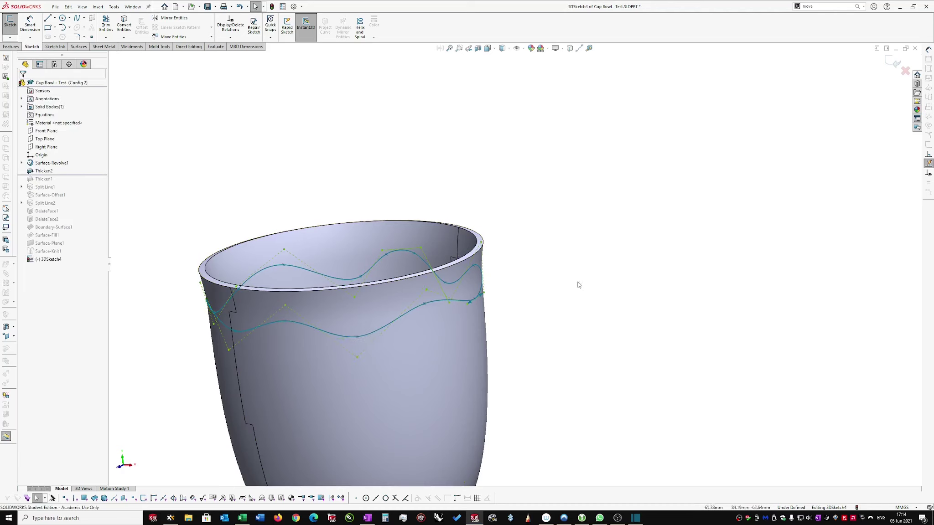
{"action": "scroll", "coordinate": [570, 255], "scroll_direction": "up", "scroll_amount": 1}
{"action": "middle_click_drag", "start_coordinate": [567, 238], "coordinate": [527, 213]}
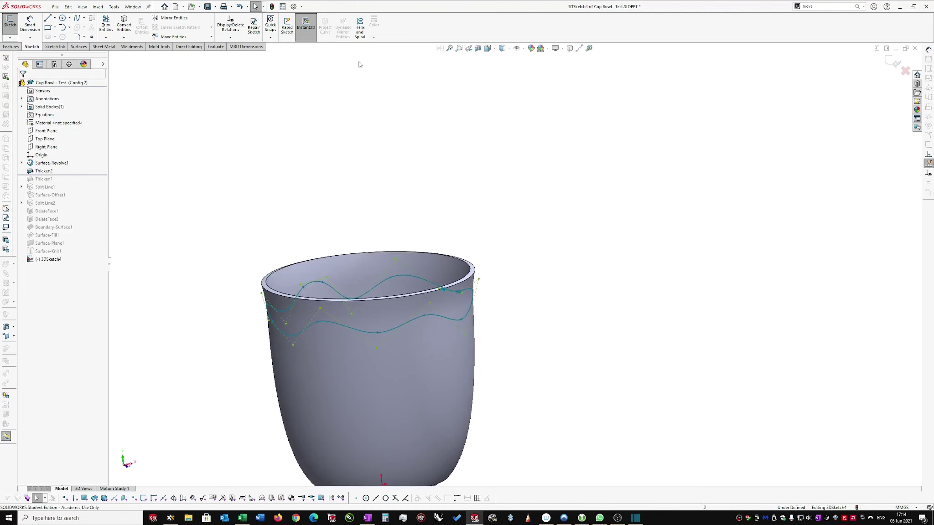
{"action": "left_click", "coordinate": [890, 63]}
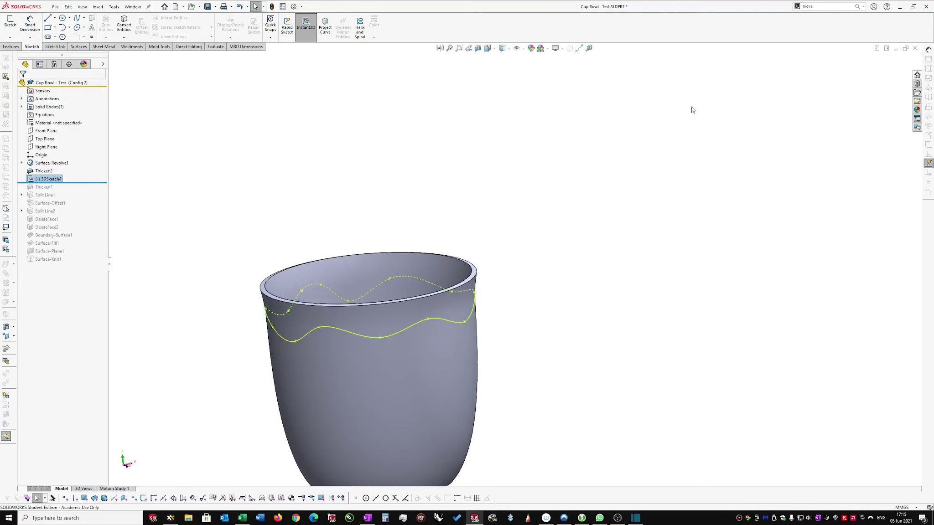
- Split the cup's outer side face along the wavy 3D sketch with an Intersection split line
{"action": "left_click", "coordinate": [78, 47]}
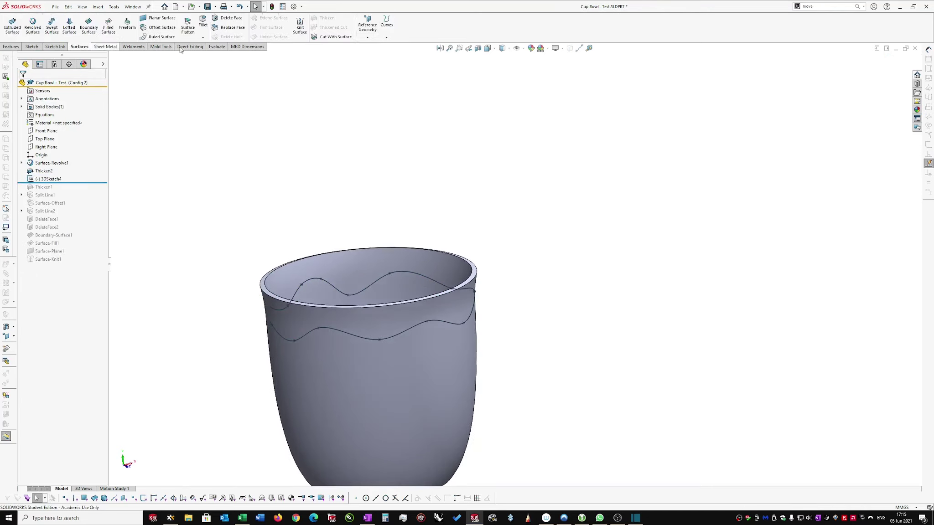
{"action": "left_click", "coordinate": [387, 39]}
{"action": "left_click", "coordinate": [400, 46]}
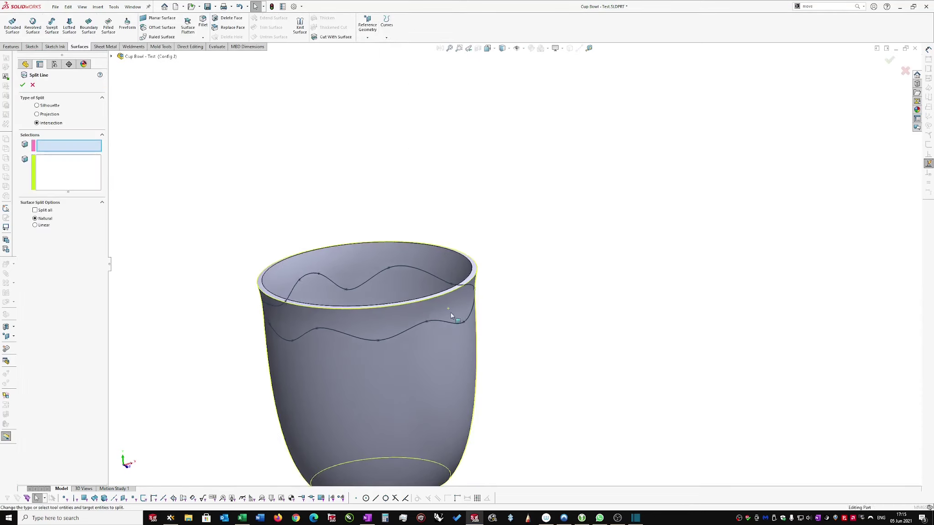
{"action": "left_click", "coordinate": [455, 325]}
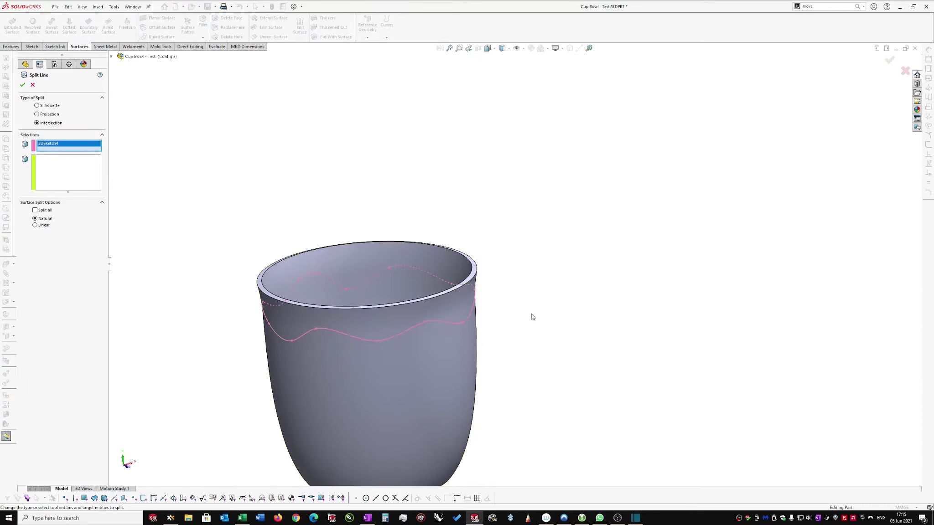
{"action": "left_click", "coordinate": [51, 166]}
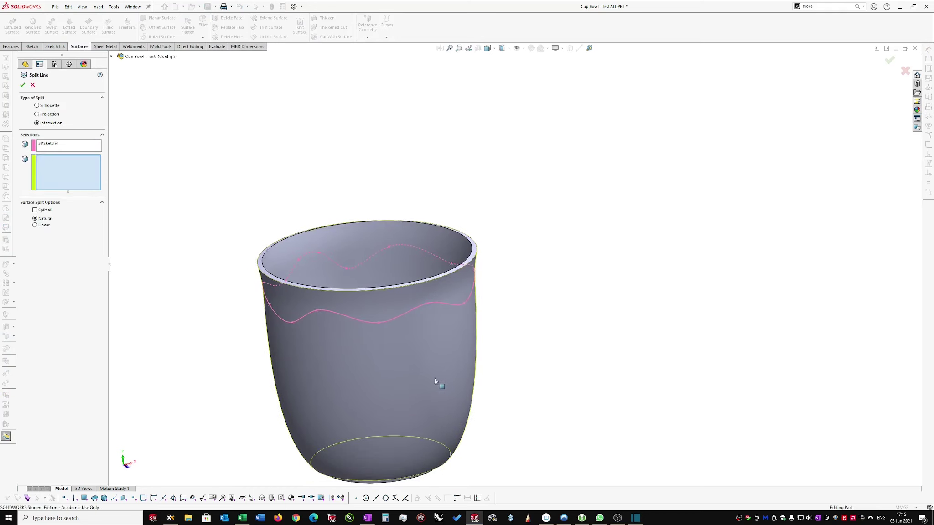
{"action": "left_click", "coordinate": [416, 364]}
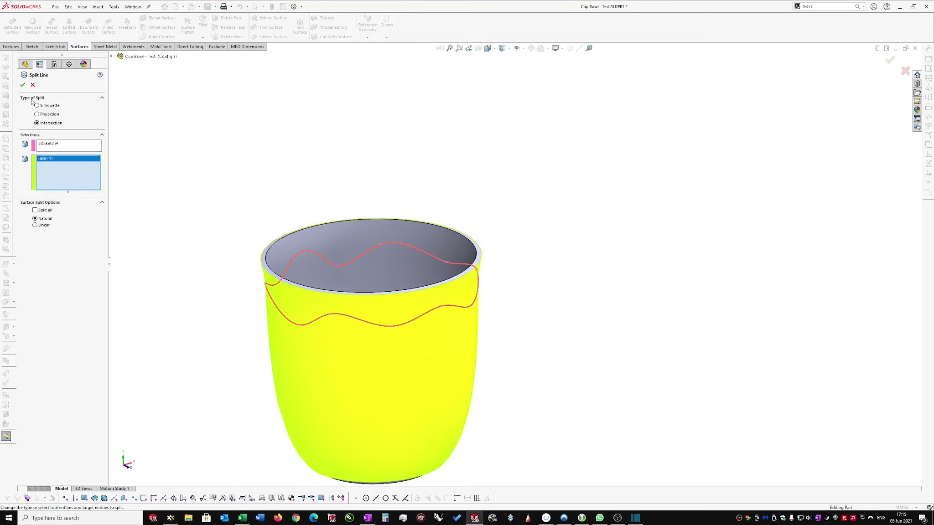
{"action": "left_click", "coordinate": [22, 85]}
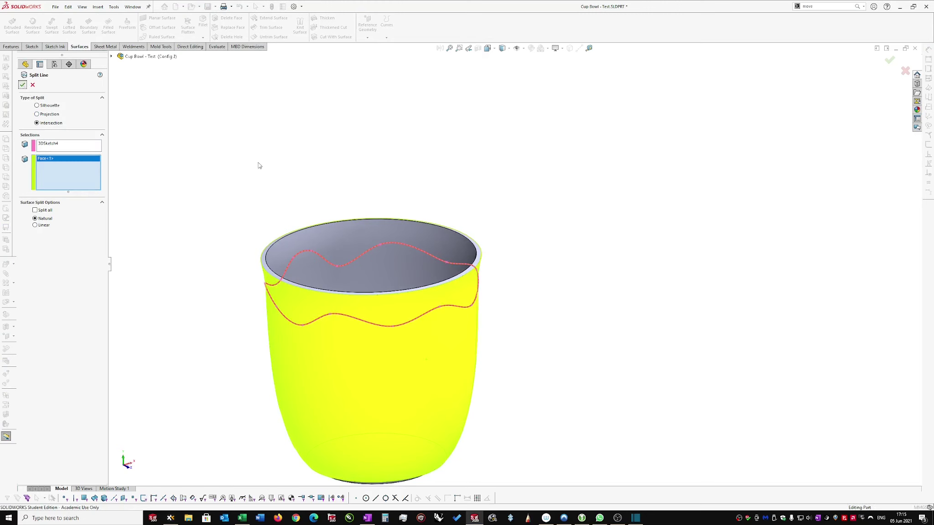
- Offset the wavy upper band of the outer face outward by 3.50 mm as a surface
{"action": "left_click", "coordinate": [455, 286]}
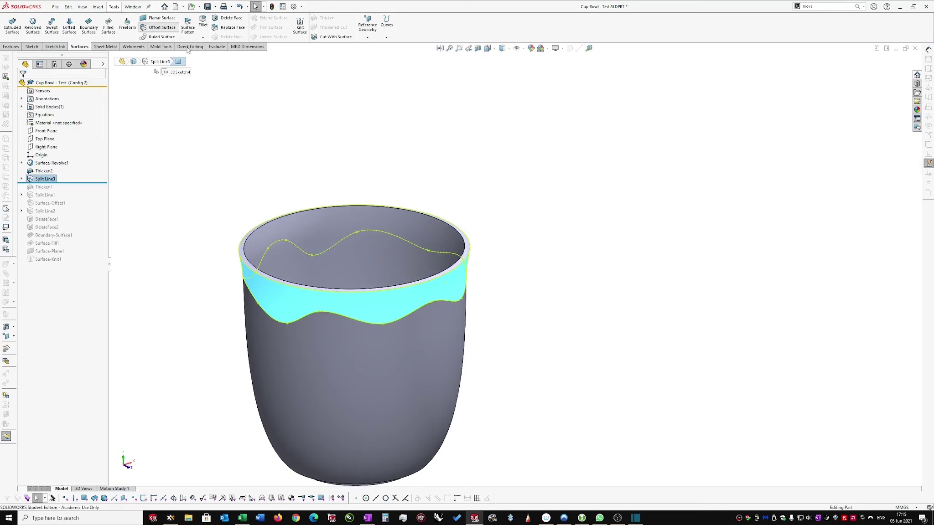
{"action": "left_click", "coordinate": [162, 27]}
{"action": "left_click", "coordinate": [38, 124]}
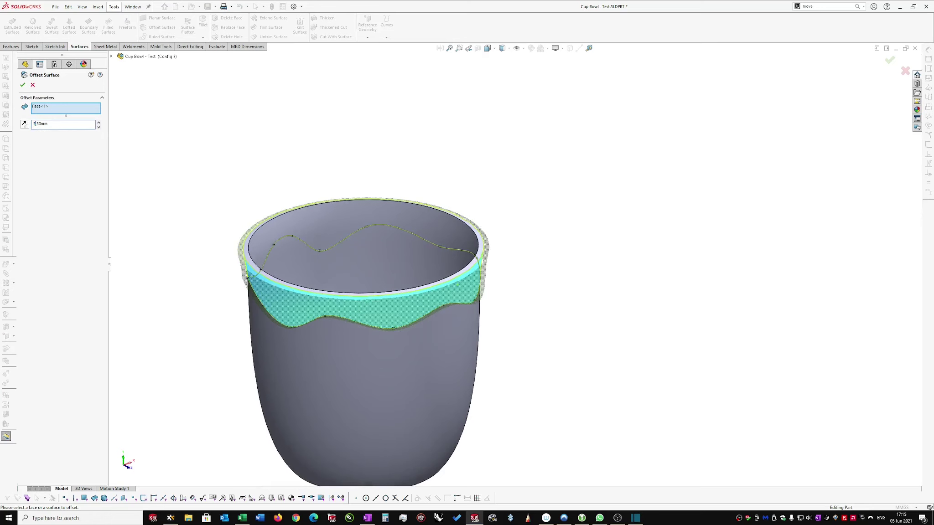
{"action": "left_click", "coordinate": [23, 85]}
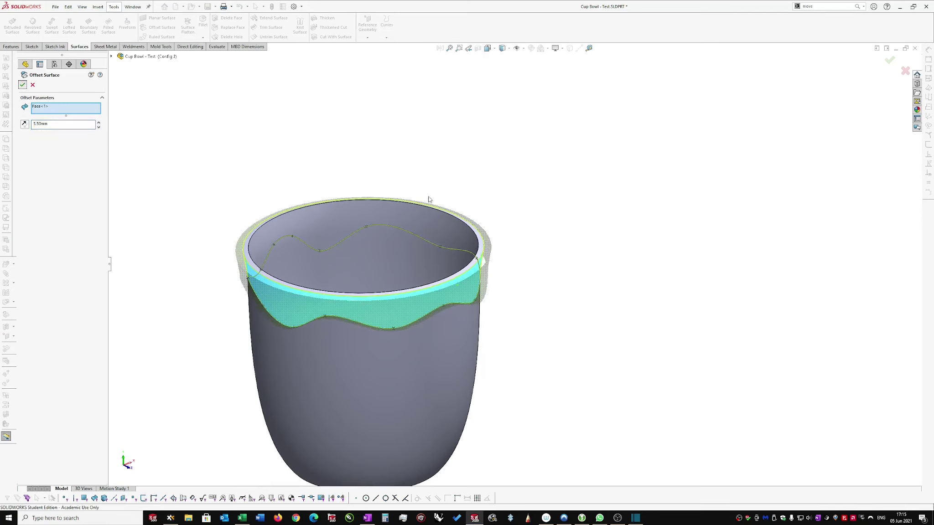
- Delete the cup's flat rim face and the original wavy band face beneath the offset surface, using the Delete option
{"action": "scroll", "coordinate": [504, 245], "scroll_direction": "down", "scroll_amount": 2}
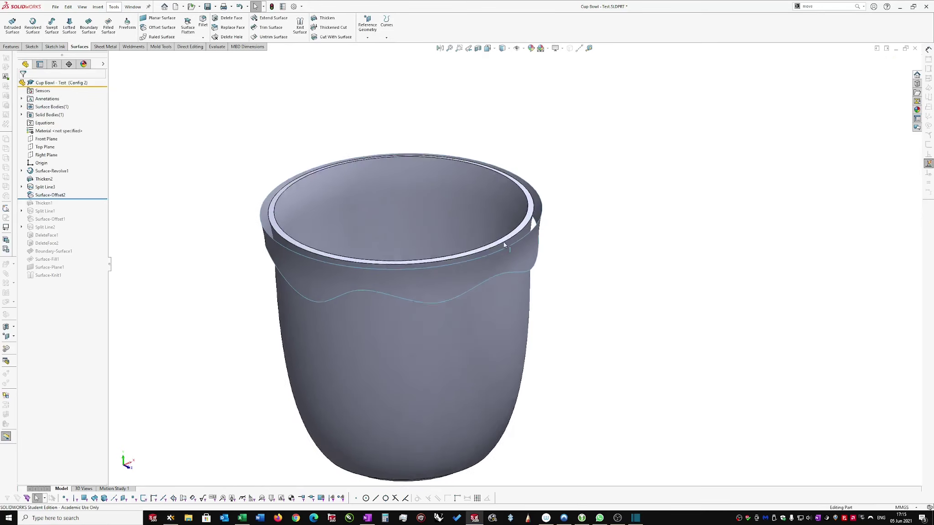
{"action": "left_click", "coordinate": [538, 233]}
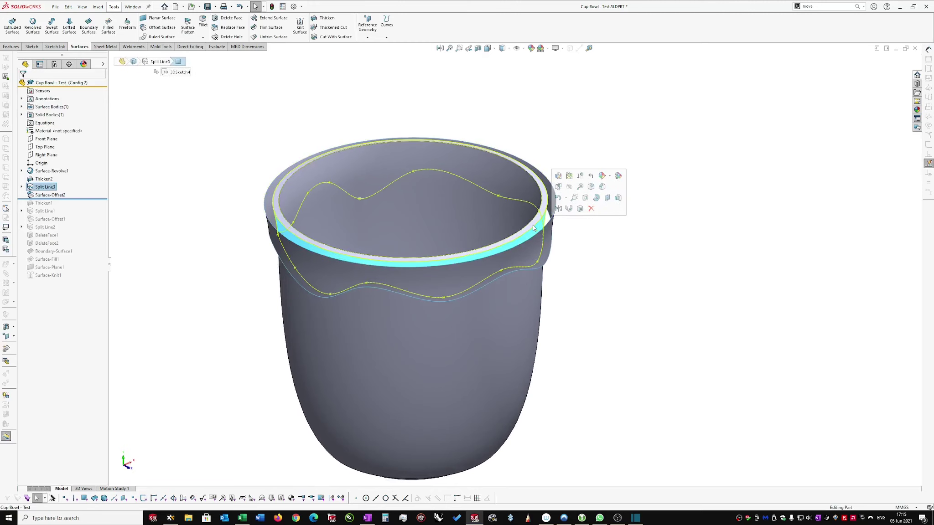
{"action": "scroll", "coordinate": [534, 228], "scroll_direction": "down", "scroll_amount": 2}
{"action": "left_click", "coordinate": [535, 227], "text": "ctrl"}
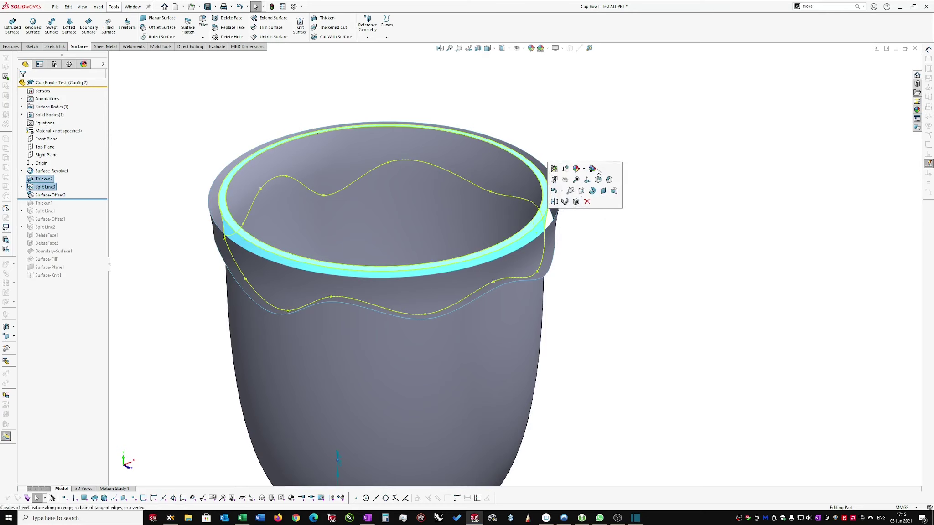
{"action": "left_click", "coordinate": [576, 202]}
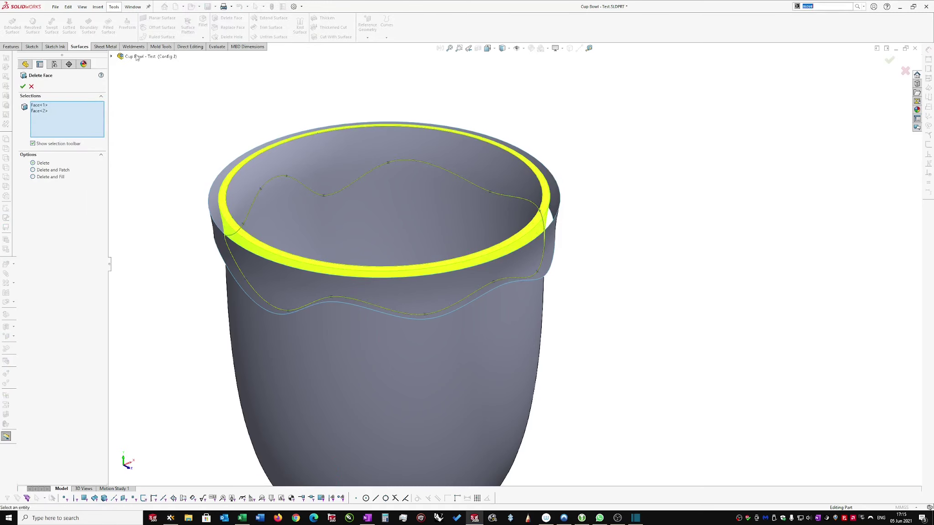
{"action": "left_click", "coordinate": [23, 87]}
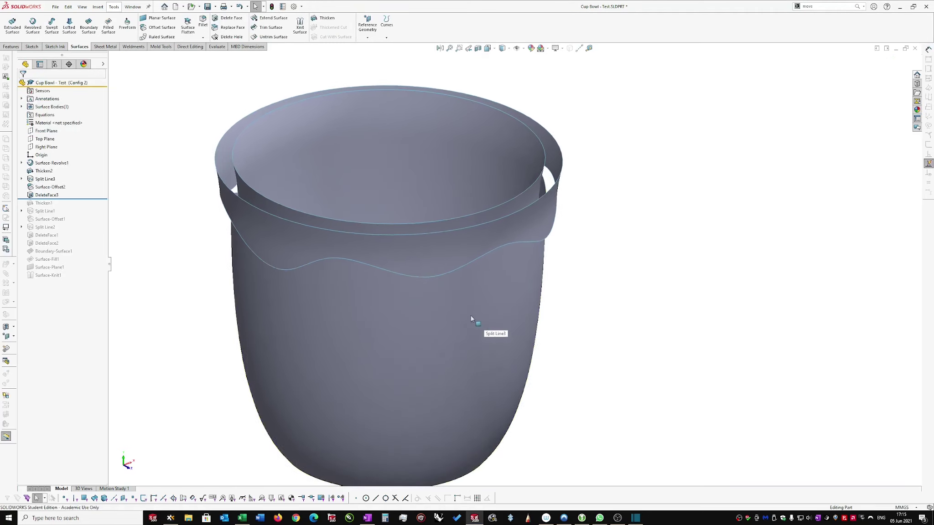
- Start a new 3D sketch for a second wavy curve on the cup's outer face
{"action": "left_click", "coordinate": [451, 299]}
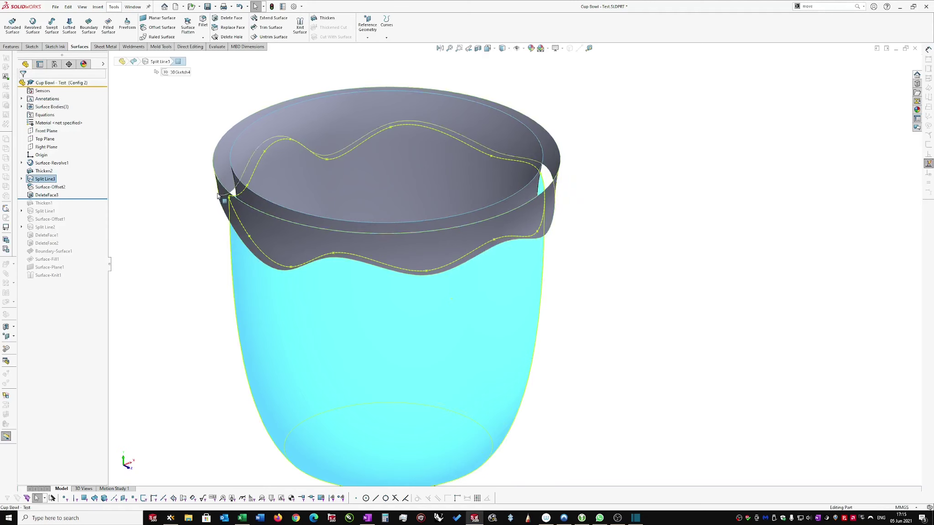
{"action": "left_click", "coordinate": [169, 196]}
{"action": "left_click", "coordinate": [32, 47]}
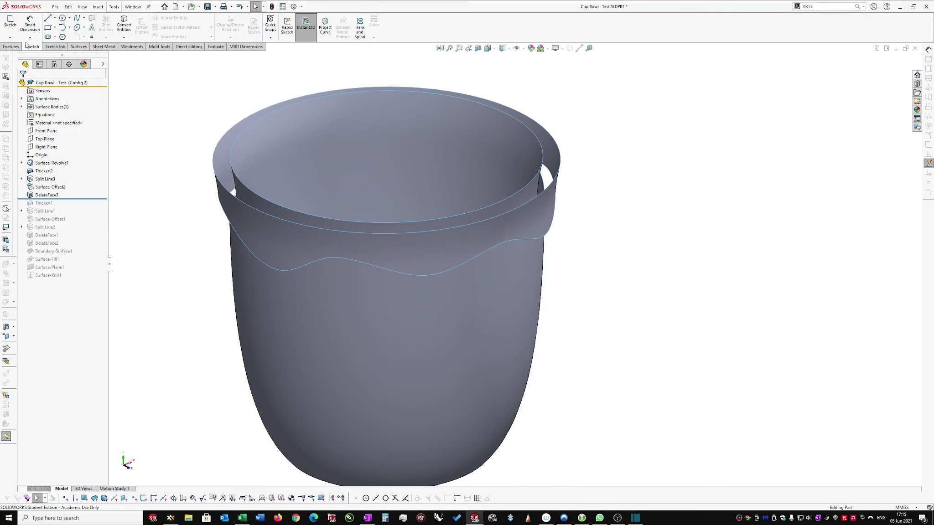
{"action": "left_click", "coordinate": [11, 38]}
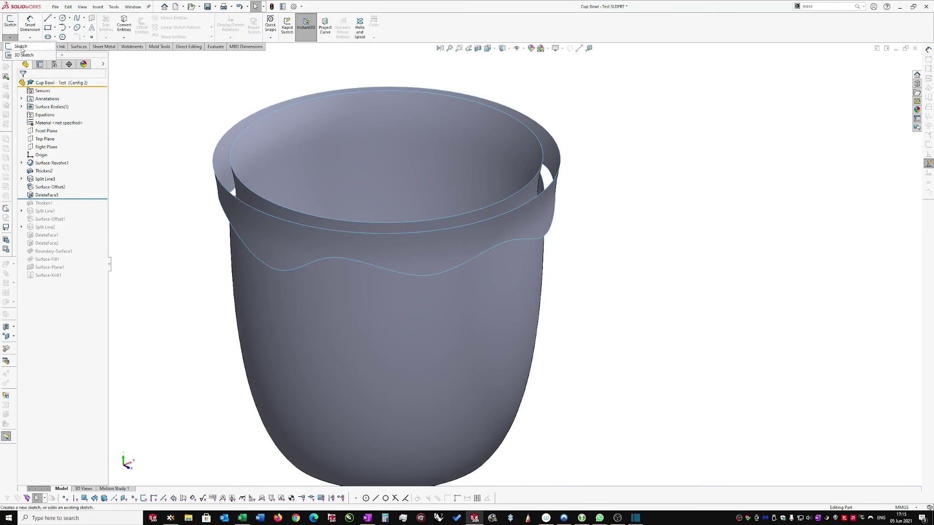
{"action": "left_click", "coordinate": [26, 56]}
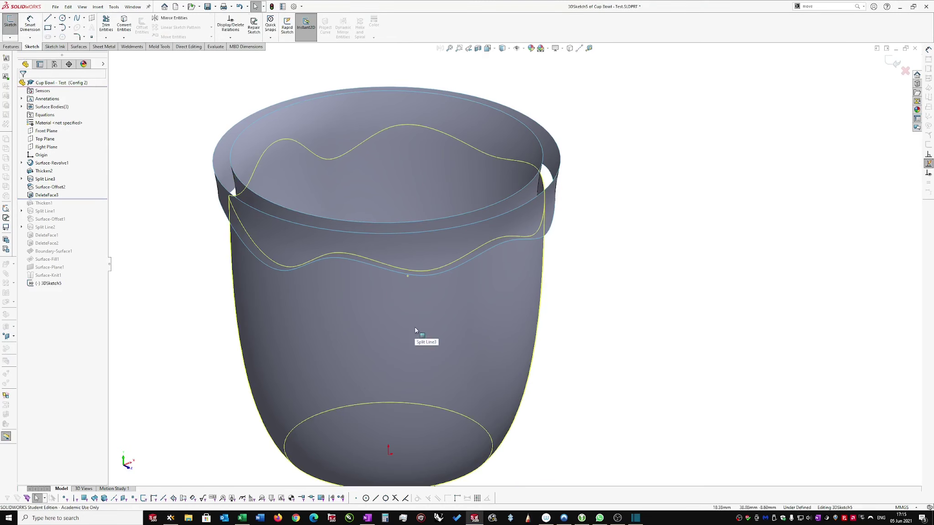
- Draw the first wave of a Spline on Surface across the cup's front, just below the existing wavy edge
{"action": "left_click", "coordinate": [85, 19]}
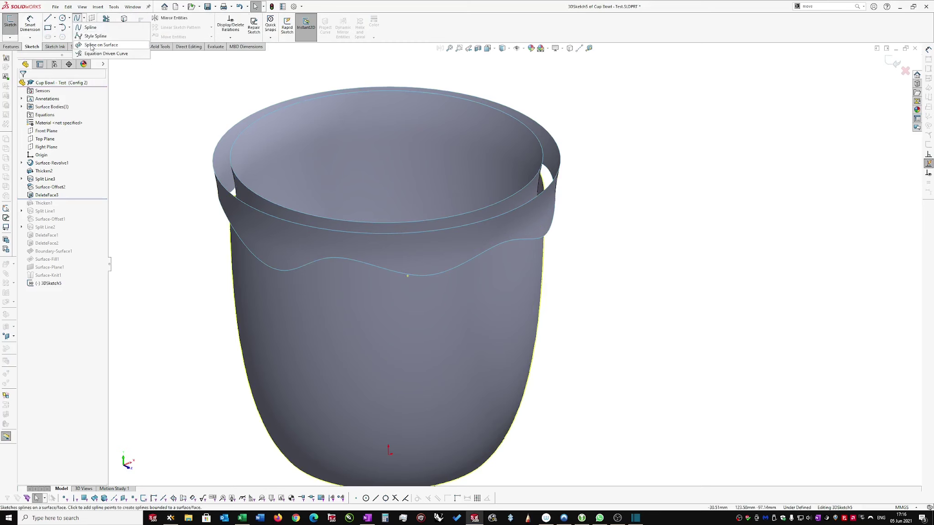
{"action": "left_click", "coordinate": [91, 46]}
{"action": "middle_click_drag", "start_coordinate": [641, 245], "coordinate": [427, 269]}
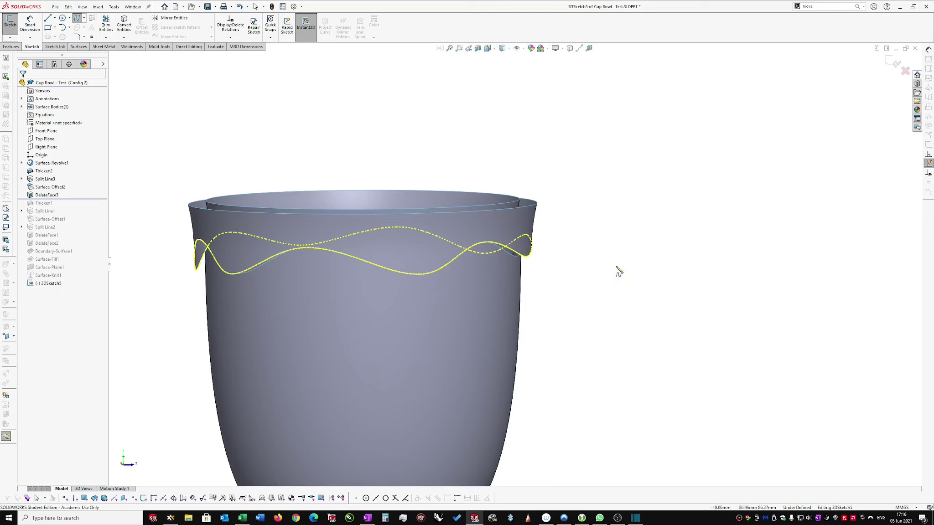
{"action": "middle_click_drag", "start_coordinate": [582, 259], "coordinate": [587, 254]}
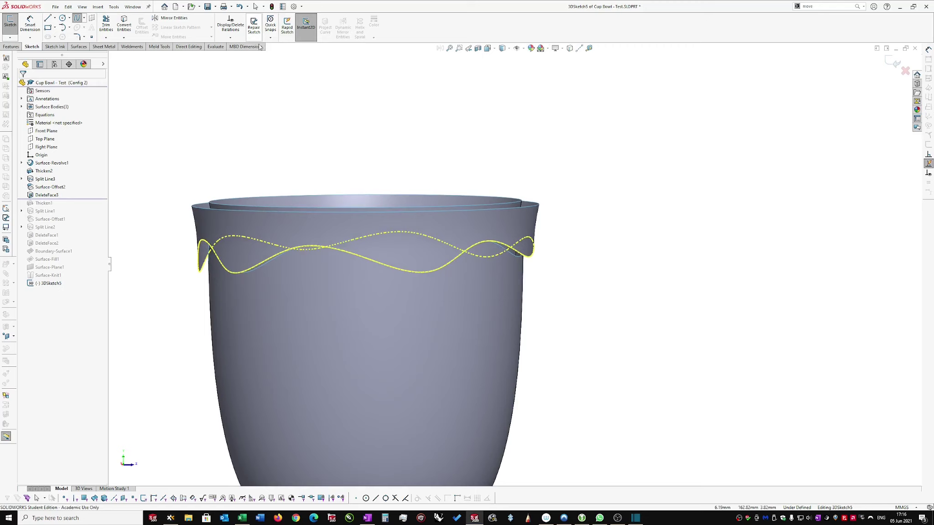
{"action": "left_click", "coordinate": [487, 48]}
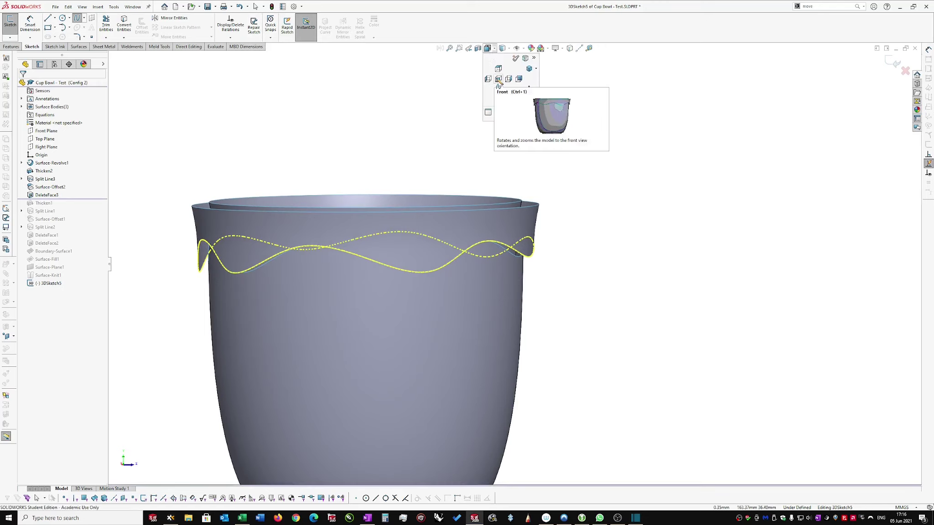
{"action": "left_click", "coordinate": [498, 80]}
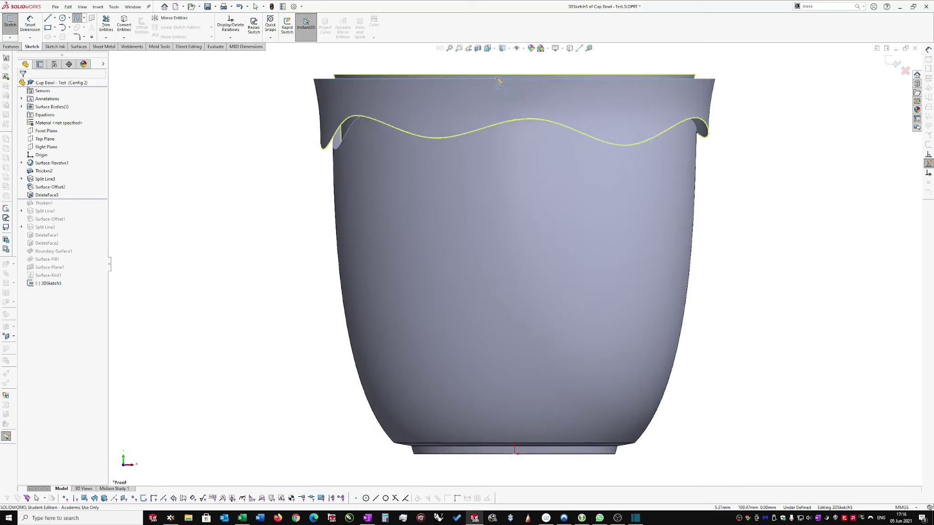
{"action": "left_click", "coordinate": [526, 144]}
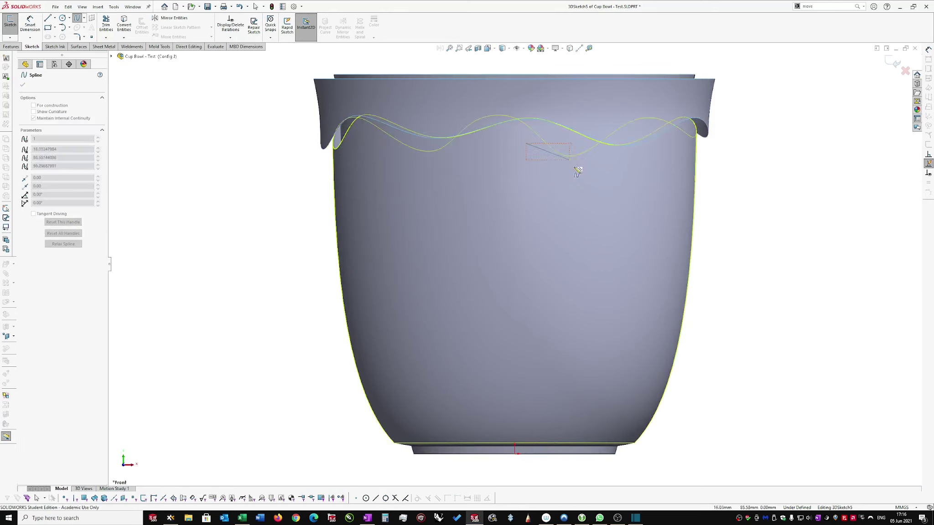
{"action": "left_click", "coordinate": [578, 163]}
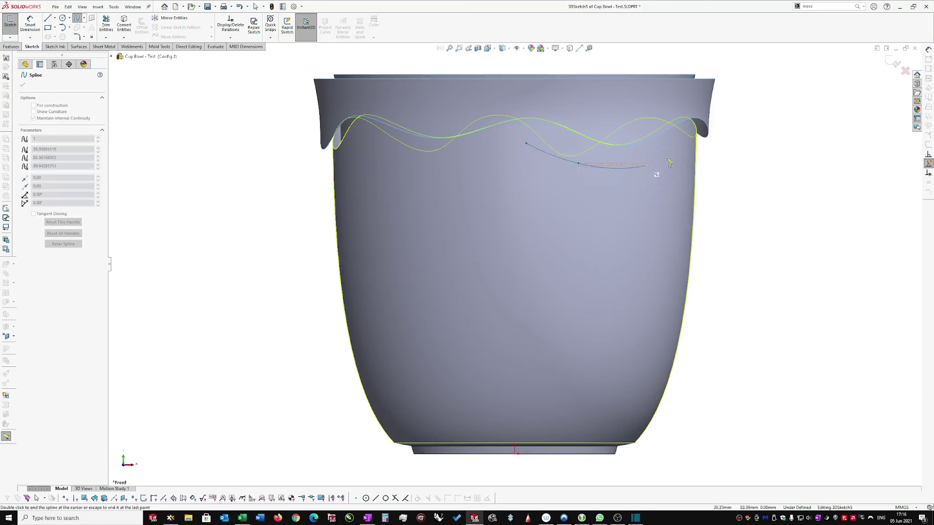
{"action": "double_click", "coordinate": [686, 145]}
- Continue the surface spline in alternating waves across the cup's right and back sides below the raised band
{"action": "left_click", "coordinate": [489, 48]}
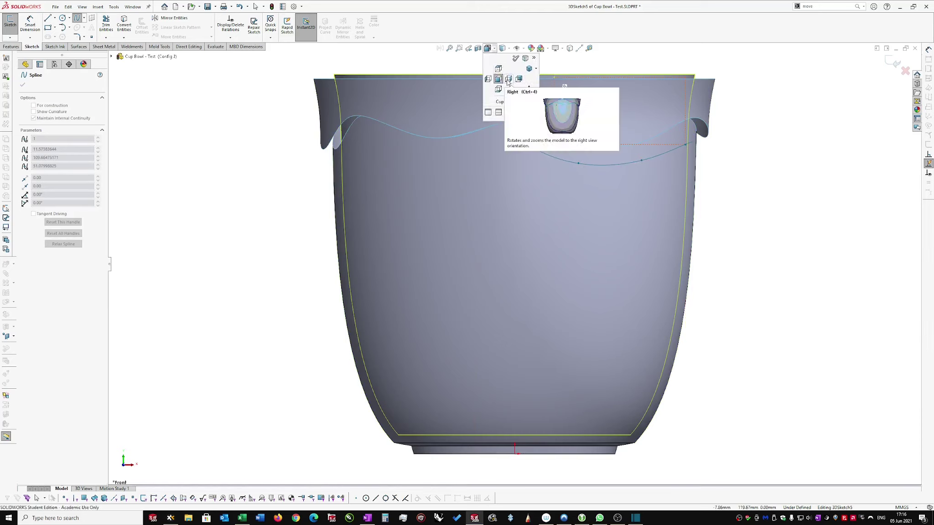
{"action": "left_click", "coordinate": [508, 81]}
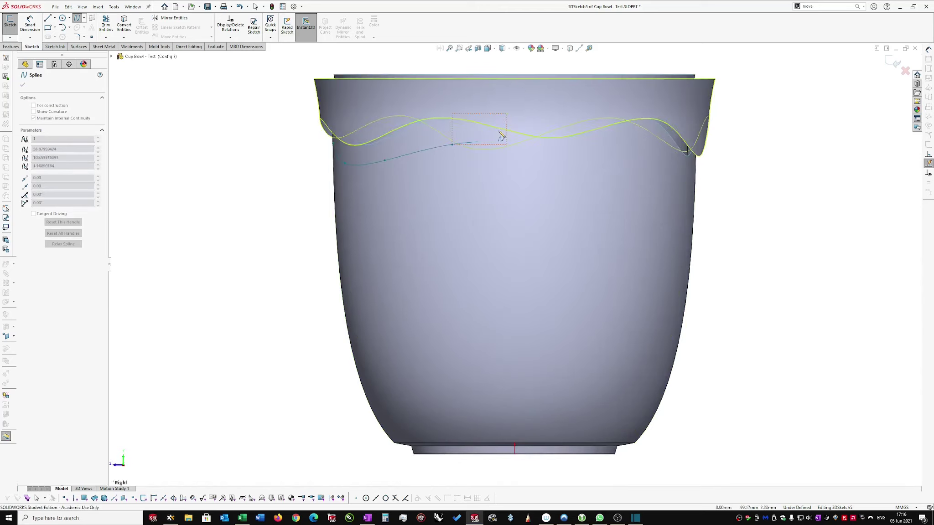
{"action": "left_click", "coordinate": [523, 157]}
{"action": "left_click", "coordinate": [596, 156]}
{"action": "left_click", "coordinate": [640, 143]}
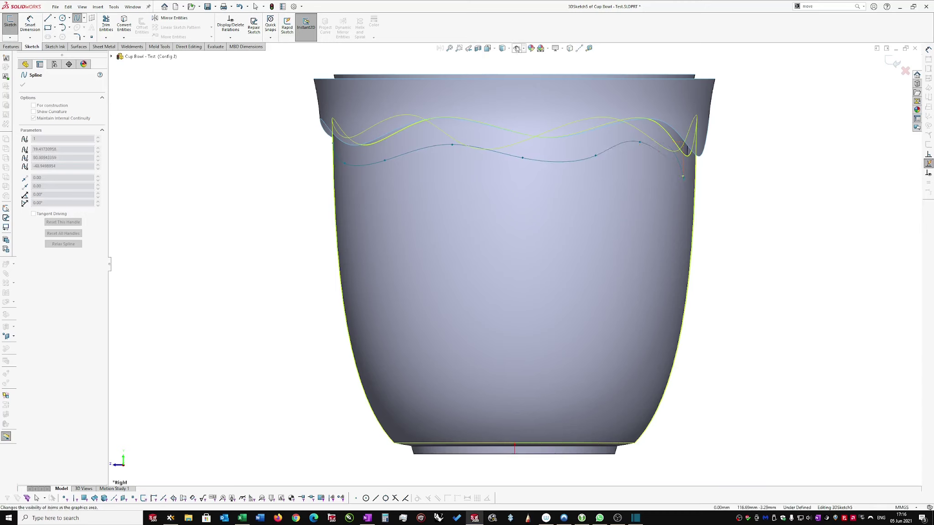
{"action": "left_click", "coordinate": [488, 48]}
{"action": "left_click", "coordinate": [519, 79]}
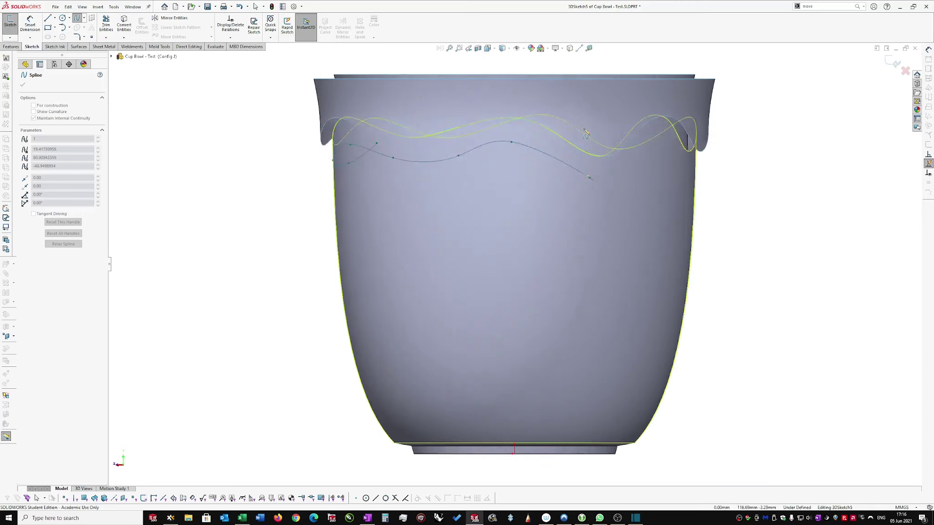
{"action": "left_click", "coordinate": [488, 169]}
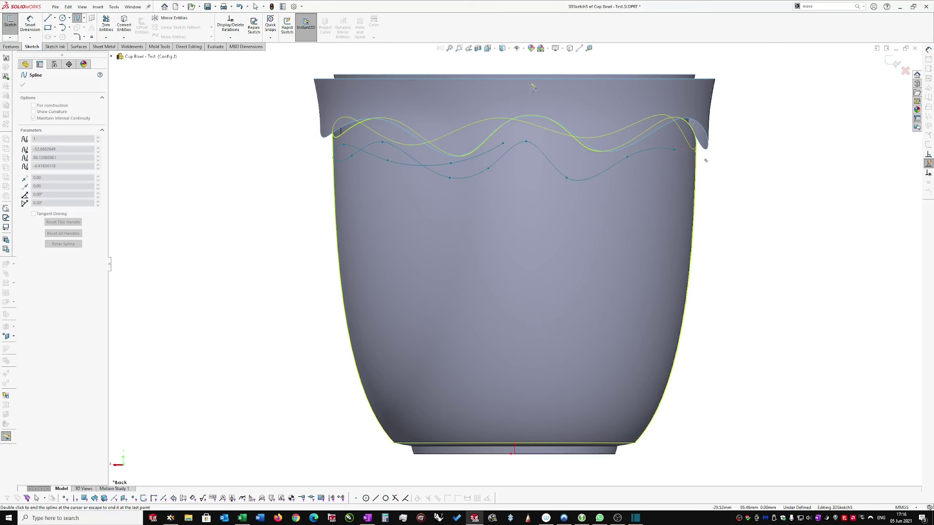
- Carry the surface spline across the cup's left side and close it at its starting point on the front
{"action": "left_click", "coordinate": [488, 48]}
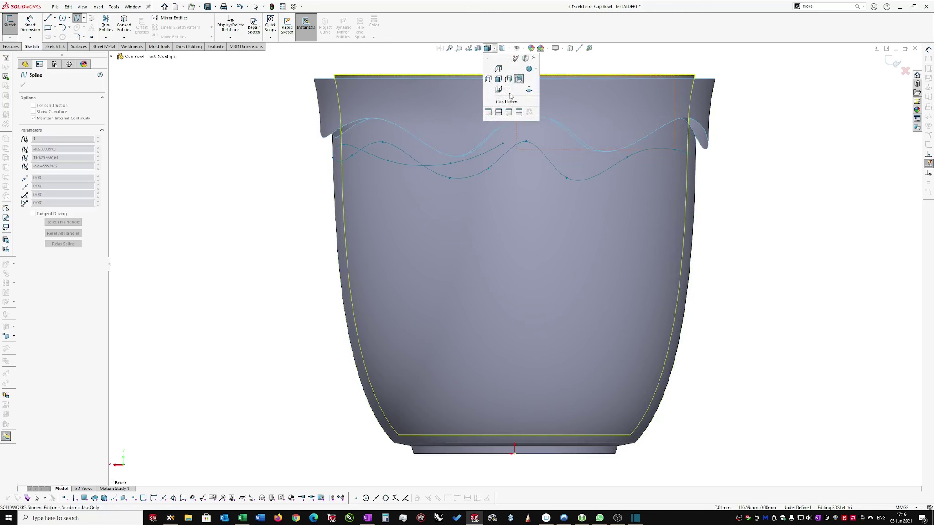
{"action": "left_click", "coordinate": [488, 80]}
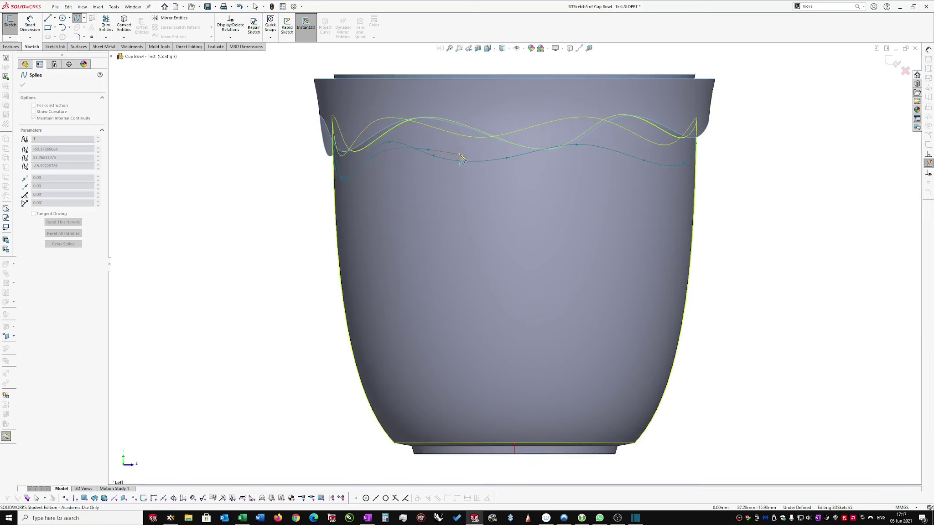
{"action": "left_click", "coordinate": [565, 178]}
{"action": "left_click", "coordinate": [625, 143]}
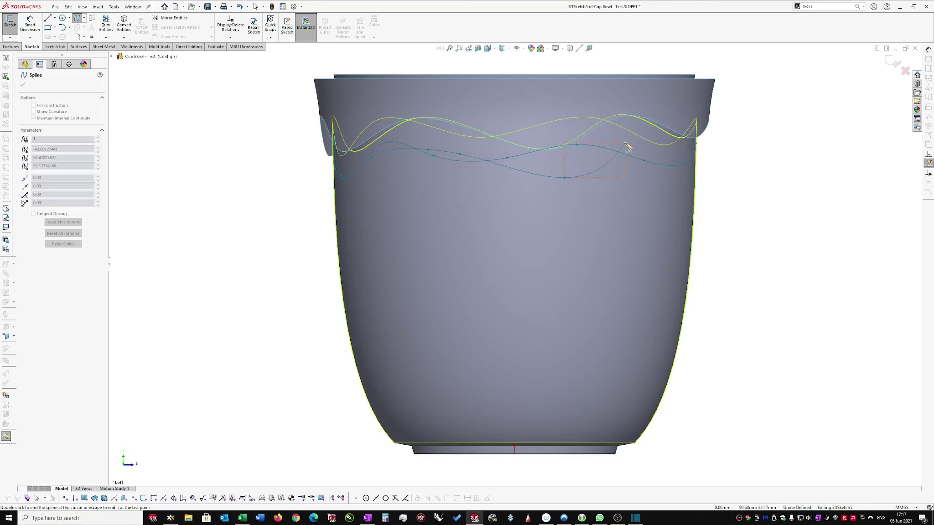
{"action": "double_click", "coordinate": [674, 167]}
{"action": "left_click", "coordinate": [487, 48]}
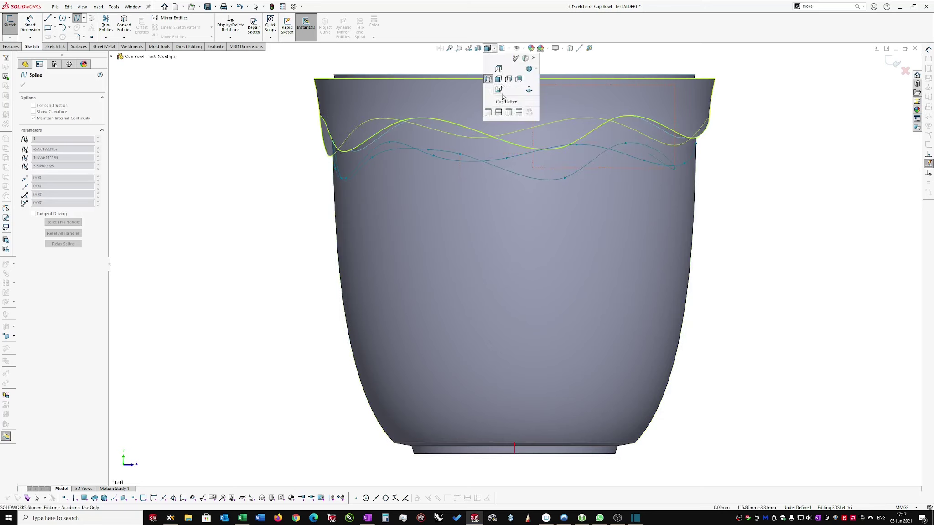
{"action": "left_click", "coordinate": [497, 79]}
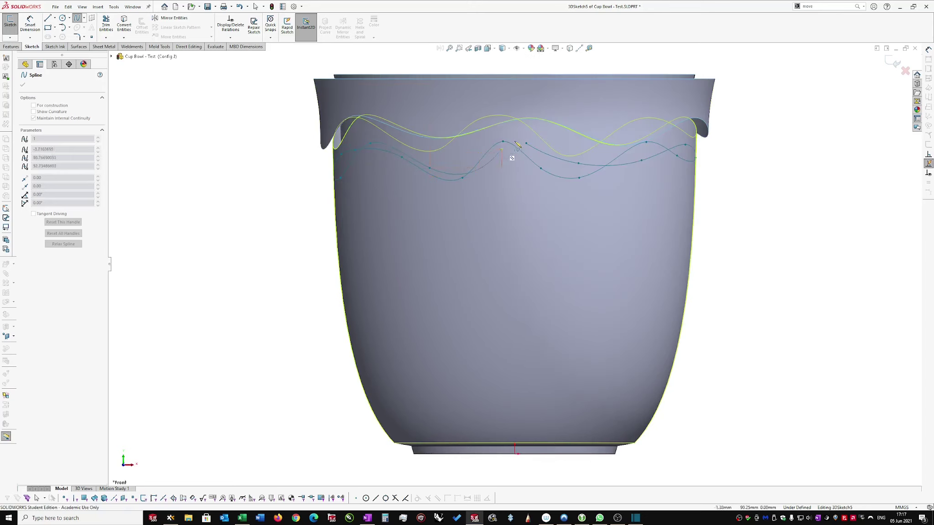
{"action": "left_click", "coordinate": [535, 152]}
{"action": "middle_click_drag", "start_coordinate": [739, 184], "coordinate": [720, 173]}
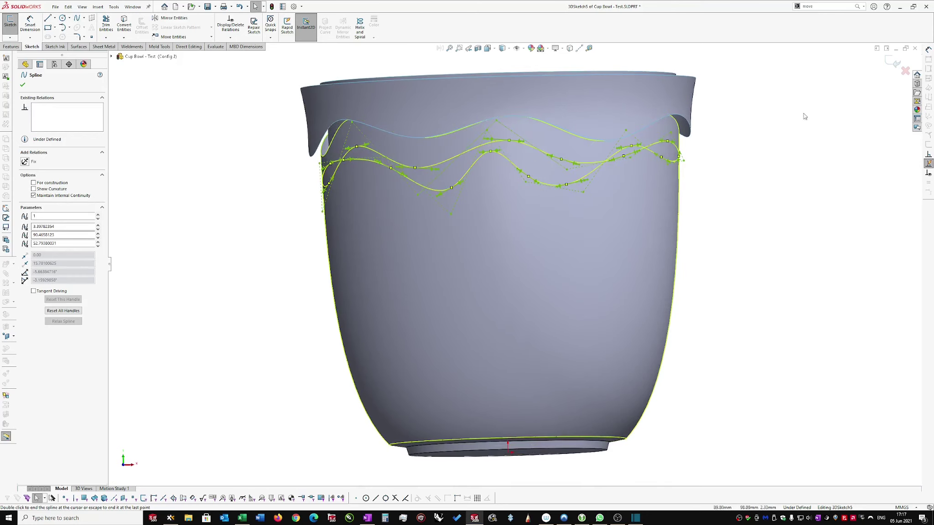
{"action": "key", "text": "Escape"}
- Raise a control point of the closed surface spline to form a smooth crest on the cup's left side
{"action": "middle_click_drag", "start_coordinate": [795, 121], "coordinate": [774, 127]}
{"action": "middle_click_drag", "start_coordinate": [892, 69], "coordinate": [431, 190]}
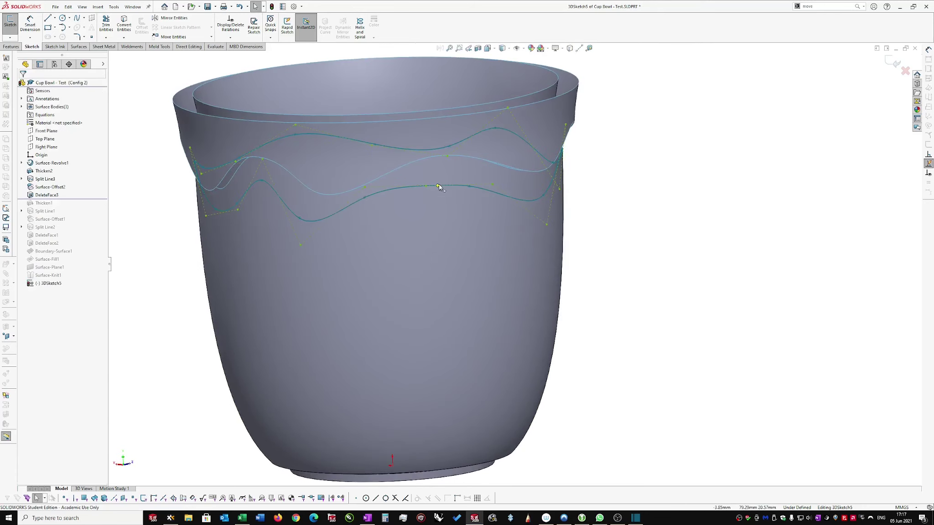
{"action": "left_click", "coordinate": [441, 187]}
{"action": "left_click_drag", "start_coordinate": [439, 185], "coordinate": [450, 177]}
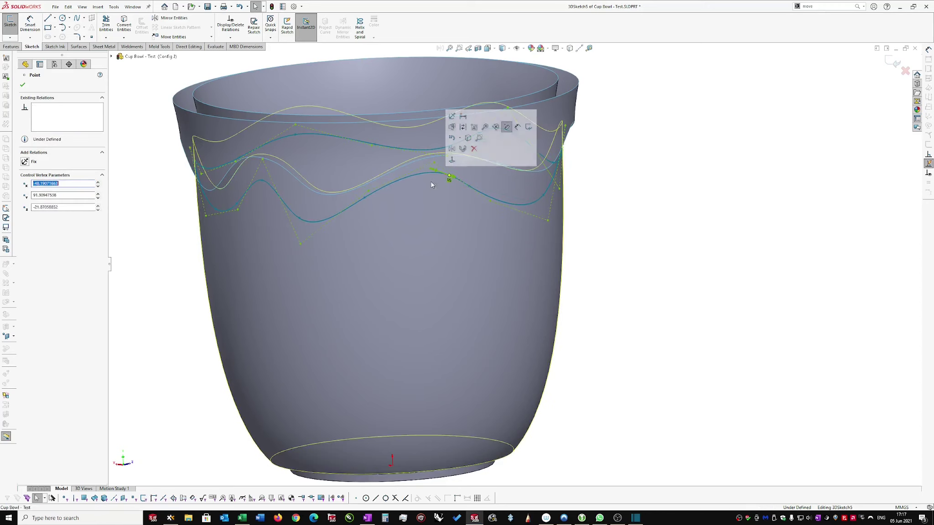
- Fine-tune the spline points around the left-side crest to even out the wave and finish the 3D sketch
{"action": "left_click", "coordinate": [489, 48]}
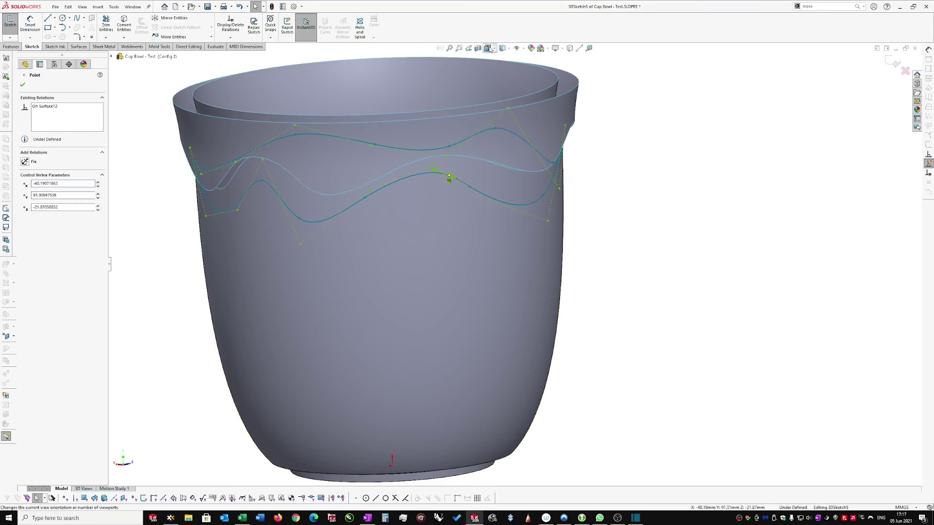
{"action": "left_click", "coordinate": [508, 80]}
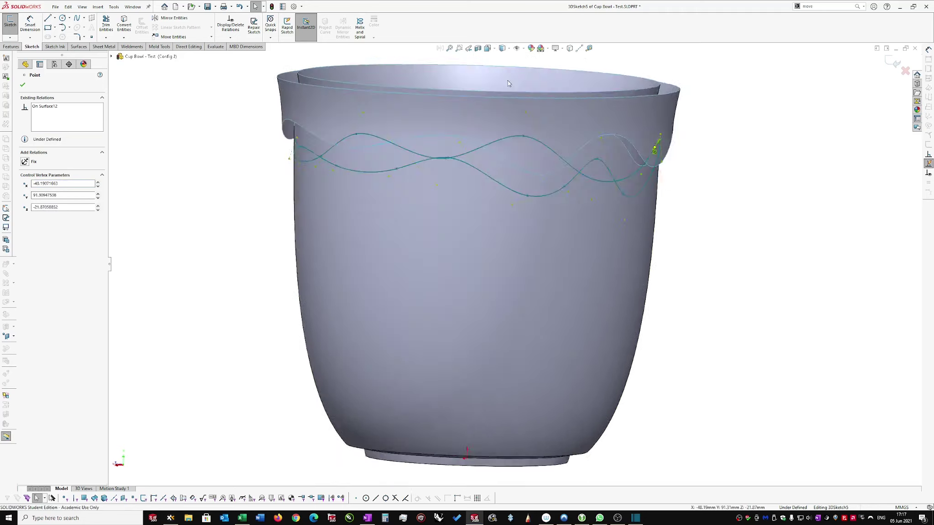
{"action": "left_click_drag", "start_coordinate": [582, 141], "coordinate": [599, 139]}
{"action": "mouse_move", "coordinate": [552, 73]}
{"action": "middle_mouse_down"}
{"action": "mouse_move", "coordinate": [567, 92]}
{"action": "mouse_move", "coordinate": [707, 142]}
{"action": "mouse_move", "coordinate": [553, 179]}
{"action": "mouse_move", "coordinate": [462, 180]}
{"action": "middle_mouse_up"}
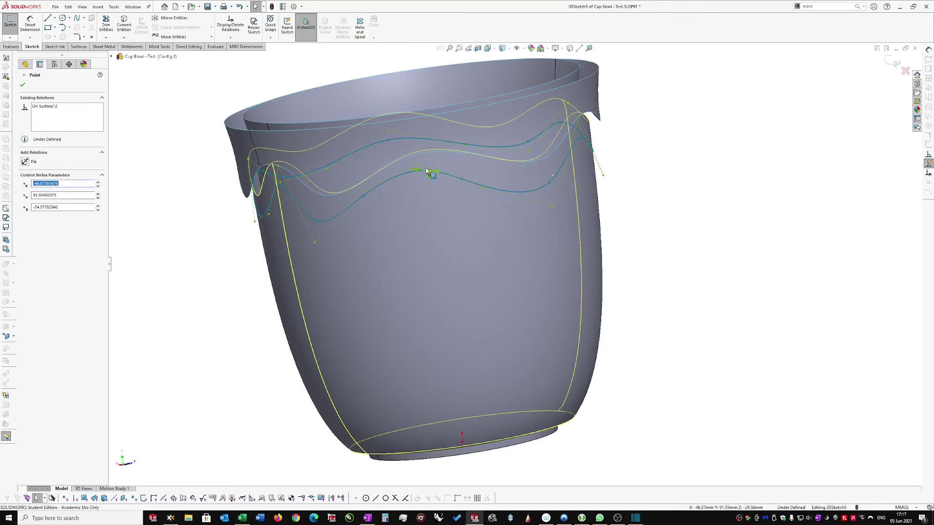
{"action": "left_click_drag", "start_coordinate": [430, 172], "coordinate": [428, 182]}
{"action": "middle_click_drag", "start_coordinate": [464, 178], "coordinate": [486, 177]}
{"action": "left_click_drag", "start_coordinate": [447, 182], "coordinate": [455, 175]}
{"action": "left_click", "coordinate": [633, 154]}
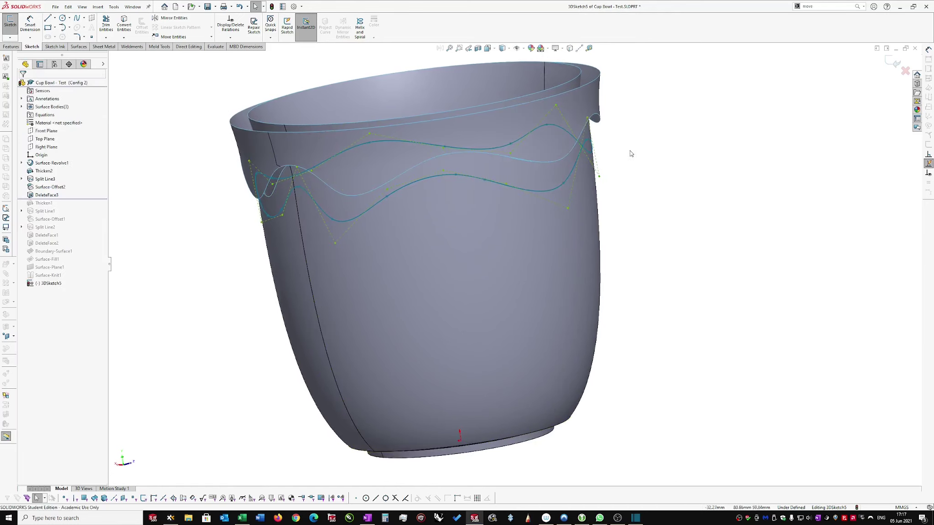
{"action": "middle_click_drag", "start_coordinate": [614, 149], "coordinate": [589, 140]}
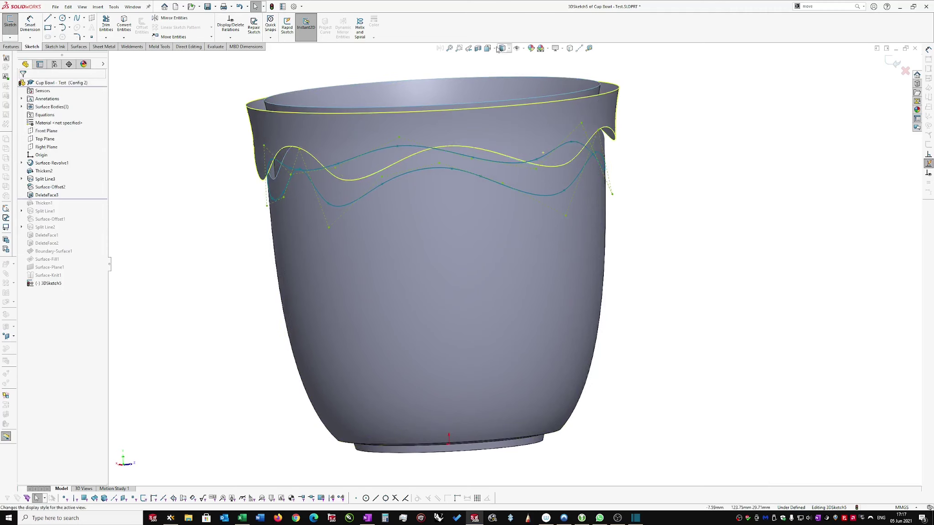
{"action": "middle_click_drag", "start_coordinate": [694, 152], "coordinate": [867, 99]}
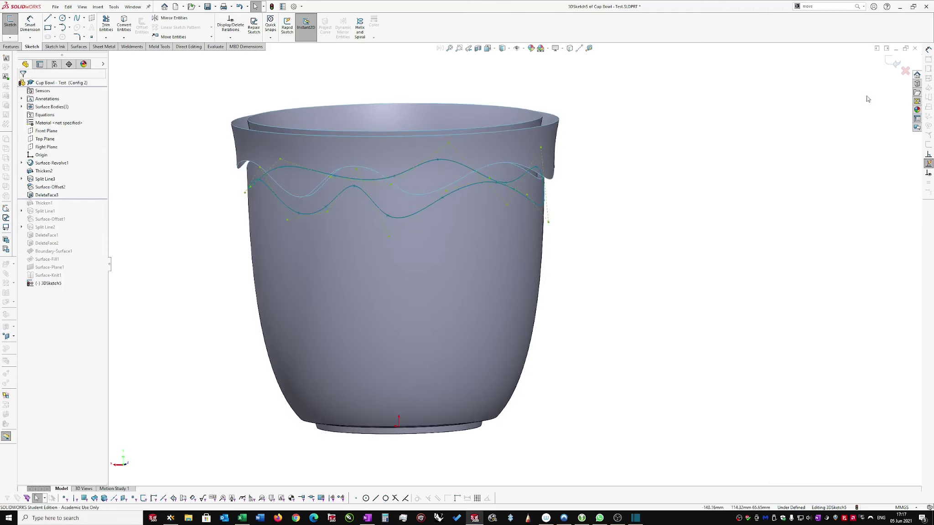
{"action": "left_click", "coordinate": [889, 62]}
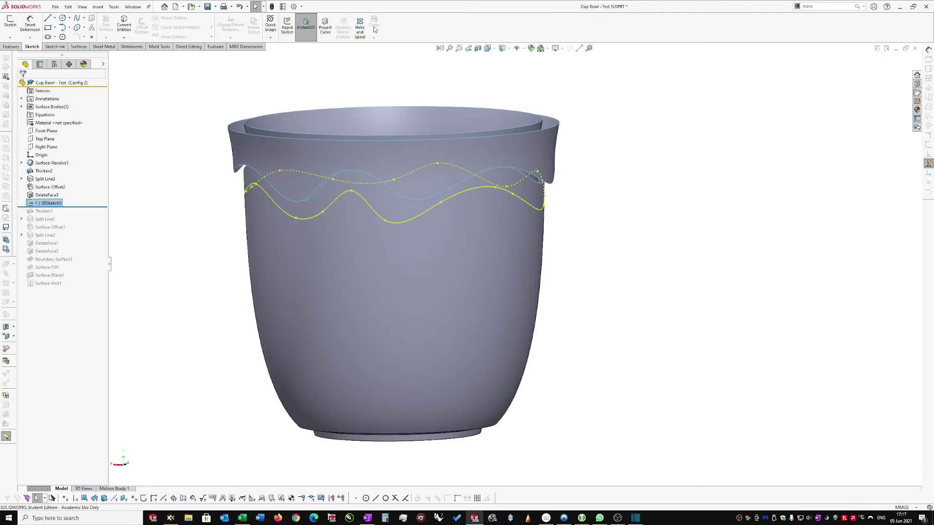
- Split the cup's outer face along the new wavy 3D sketch with an Intersection split line and Natural surface split
{"action": "left_click", "coordinate": [78, 46]}
{"action": "left_click", "coordinate": [388, 40]}
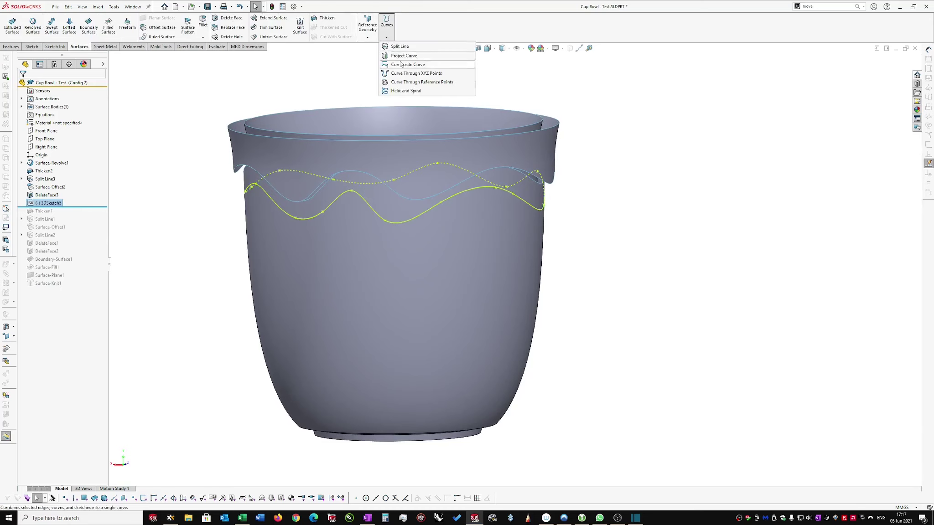
{"action": "left_click", "coordinate": [402, 46]}
{"action": "left_click", "coordinate": [496, 251]}
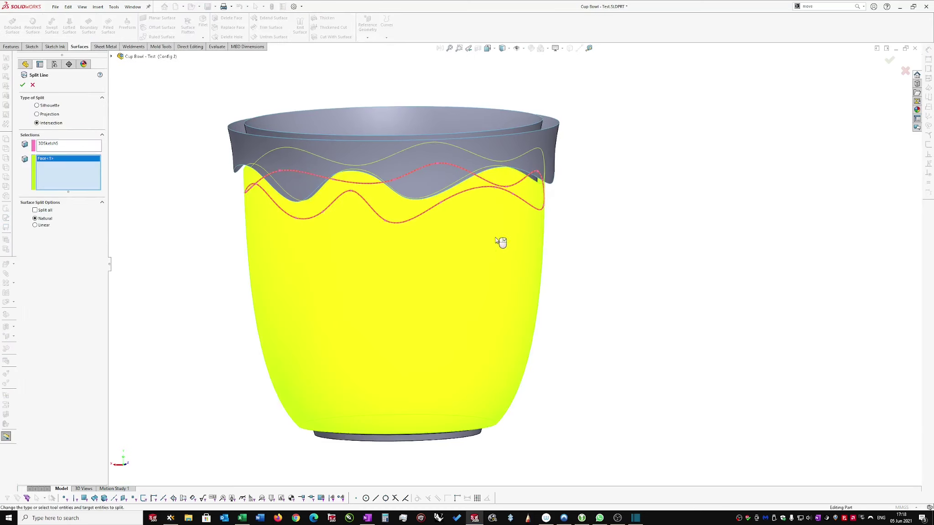
{"action": "left_click", "coordinate": [21, 86]}
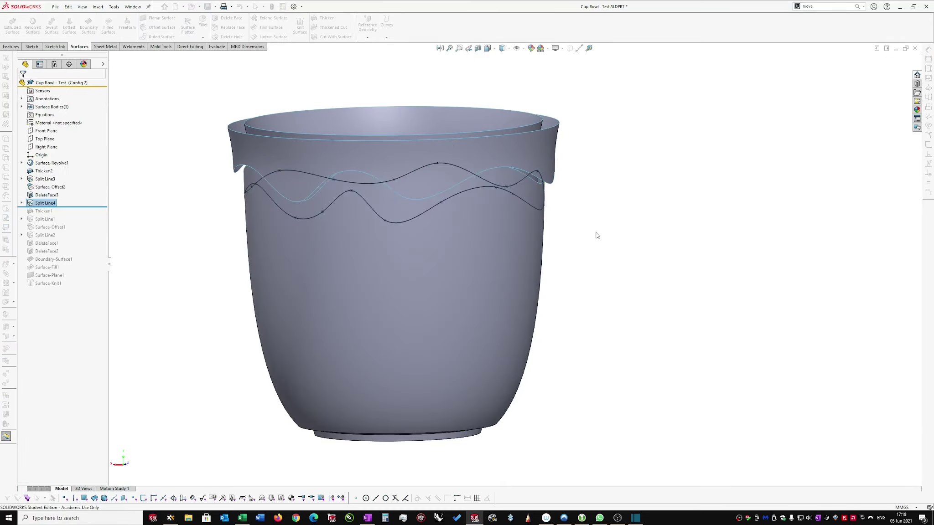
- Delete the wavy band face left between the two split lines on the cup's outside, using the plain Delete option
{"action": "middle_click_drag", "start_coordinate": [597, 233], "coordinate": [584, 207]}
{"action": "left_click", "coordinate": [526, 196]}
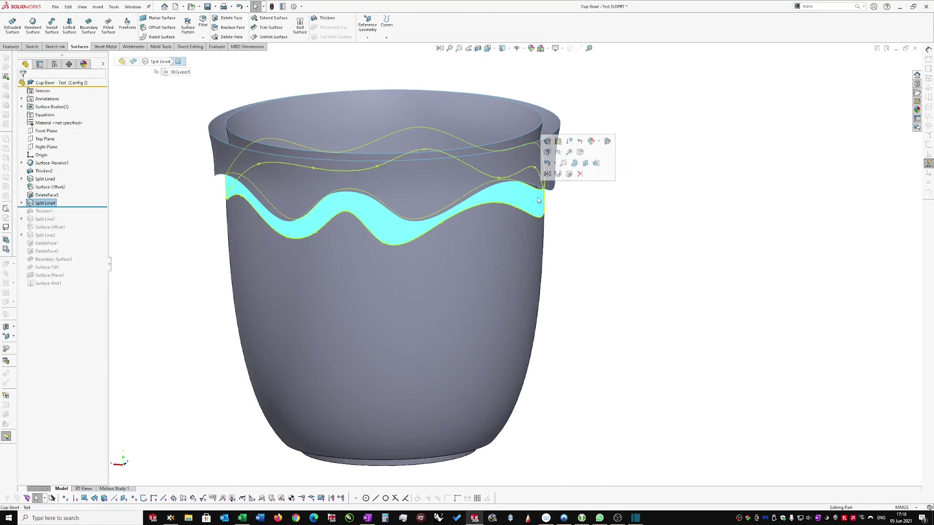
{"action": "left_click", "coordinate": [574, 175]}
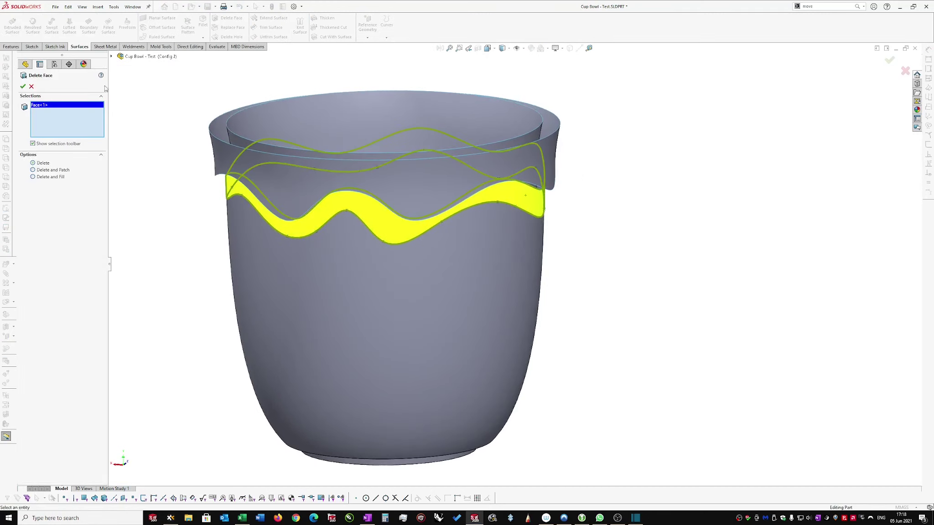
{"action": "left_click", "coordinate": [23, 87]}
- Start a Boundary Surface with the offset band's wavy lower edge and the cup body's wavy upper edge as Direction 1 curves
{"action": "mouse_move", "coordinate": [625, 183]}
{"action": "middle_mouse_down"}
{"action": "mouse_move", "coordinate": [621, 175]}
{"action": "mouse_move", "coordinate": [511, 184]}
{"action": "mouse_move", "coordinate": [539, 202]}
{"action": "mouse_move", "coordinate": [534, 194]}
{"action": "mouse_move", "coordinate": [549, 189]}
{"action": "middle_mouse_up"}
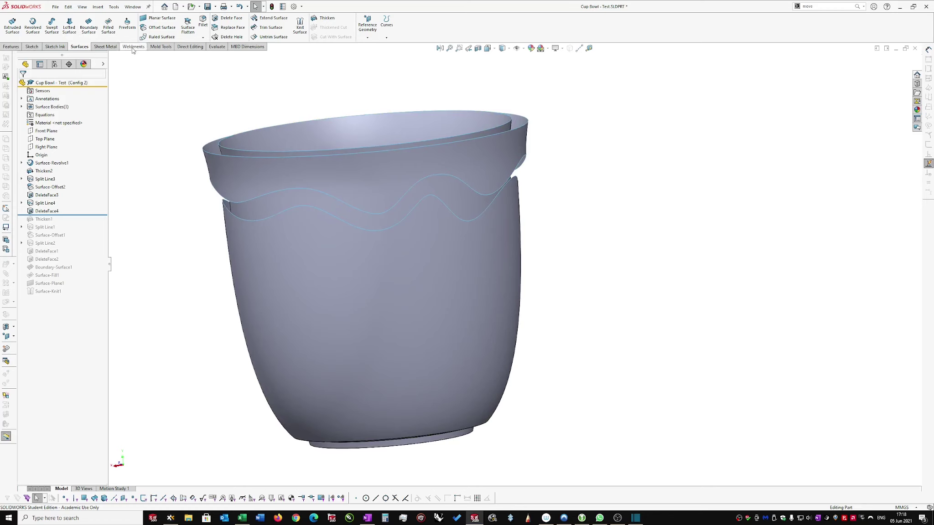
{"action": "left_click", "coordinate": [84, 29]}
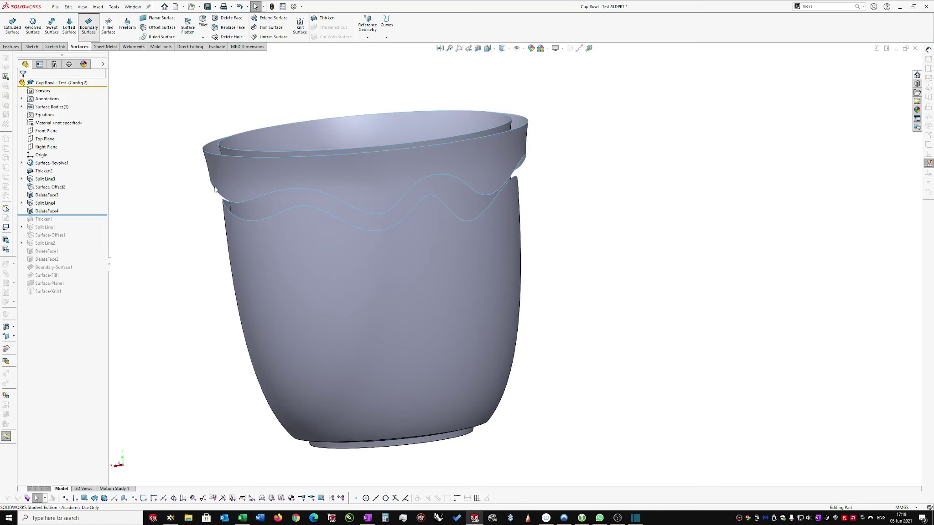
{"action": "left_click", "coordinate": [277, 200]}
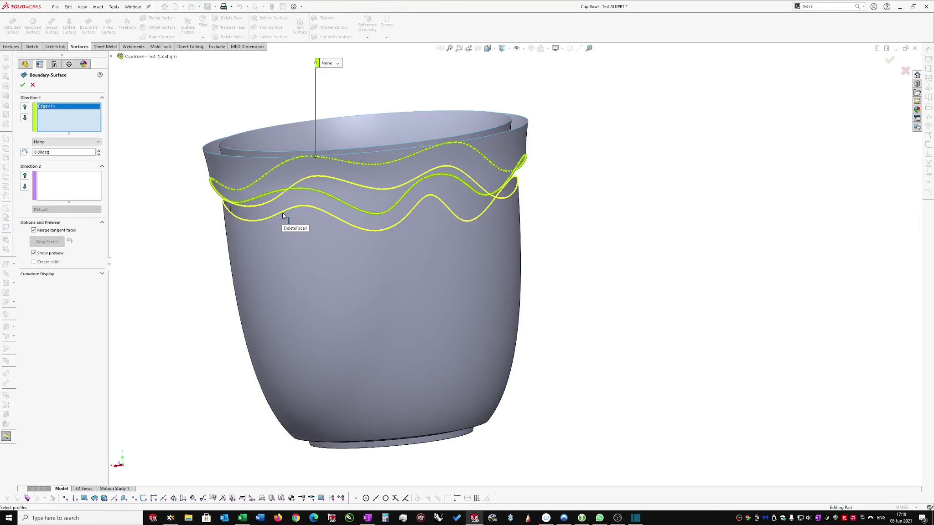
{"action": "left_click", "coordinate": [283, 214]}
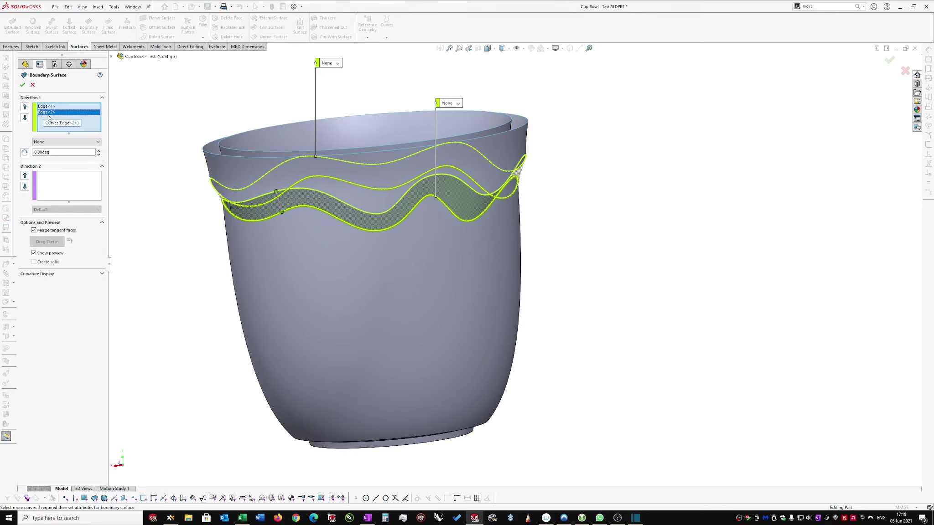
- Set the boundary surface to Tangency To Face at the cup body's edge and Curvature To Face at the offset band's edge
{"action": "left_click", "coordinate": [51, 142]}
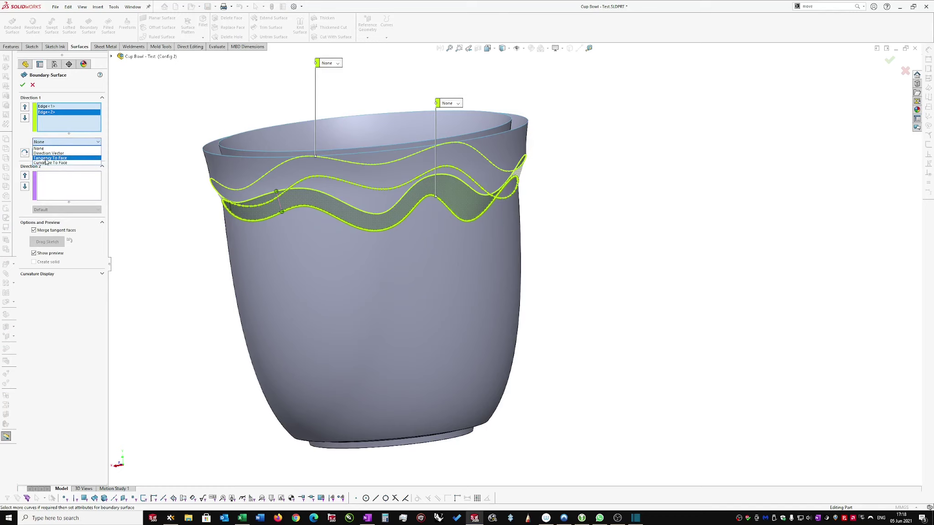
{"action": "left_click", "coordinate": [46, 158]}
{"action": "scroll", "coordinate": [204, 182], "scroll_direction": "down", "scroll_amount": 5}
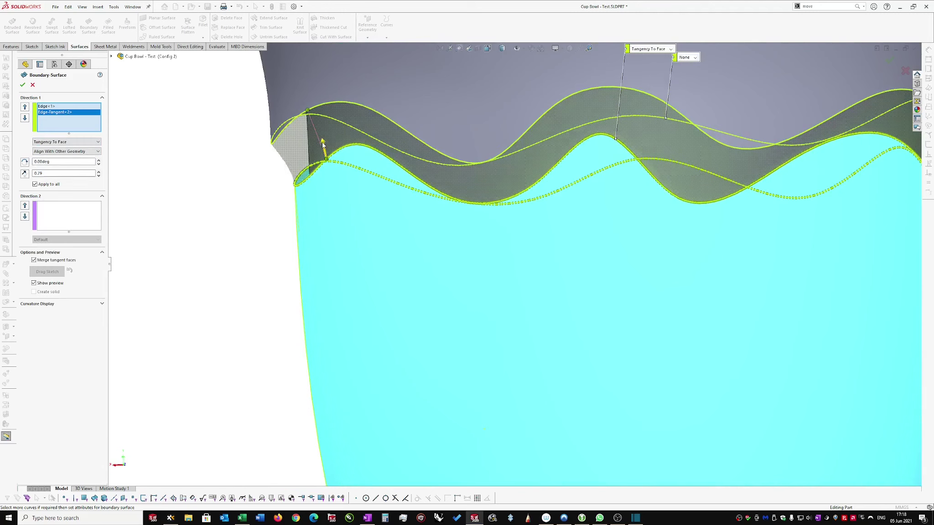
{"action": "left_click", "coordinate": [47, 108]}
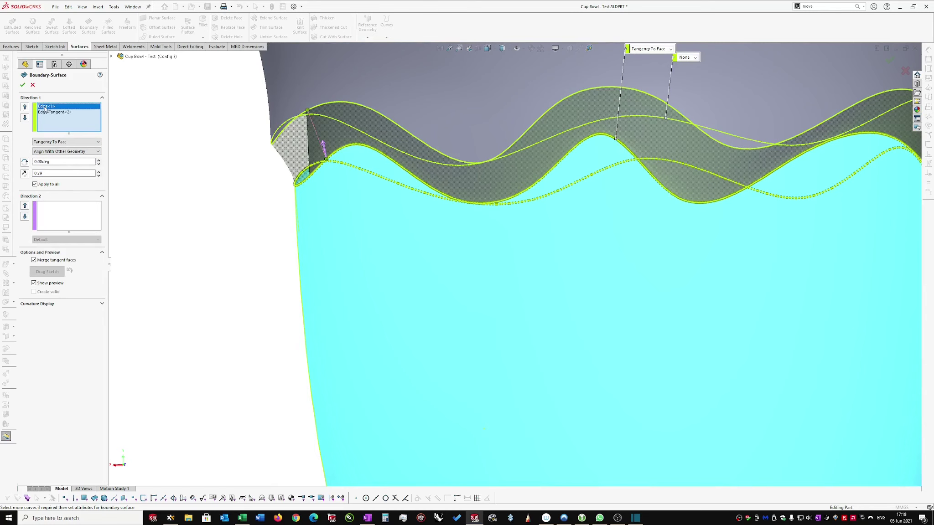
{"action": "left_click", "coordinate": [49, 142]}
{"action": "left_click", "coordinate": [46, 162]}
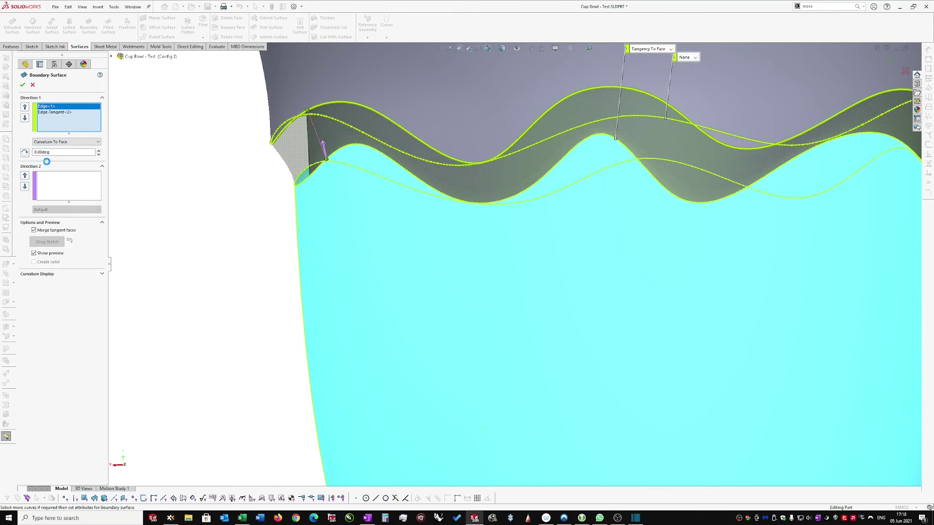
{"action": "left_click", "coordinate": [311, 132]}
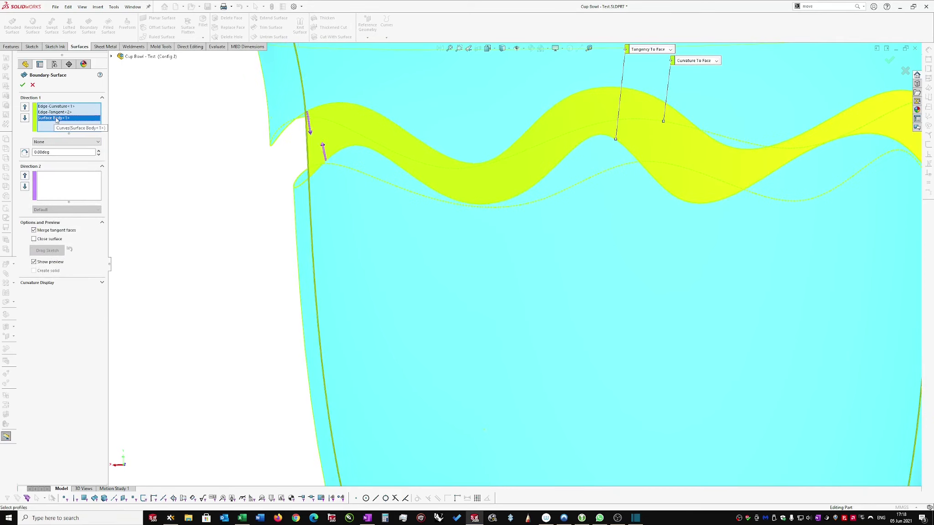
{"action": "key", "text": "Delete"}
{"action": "middle_click_drag", "start_coordinate": [310, 133], "coordinate": [294, 136]}
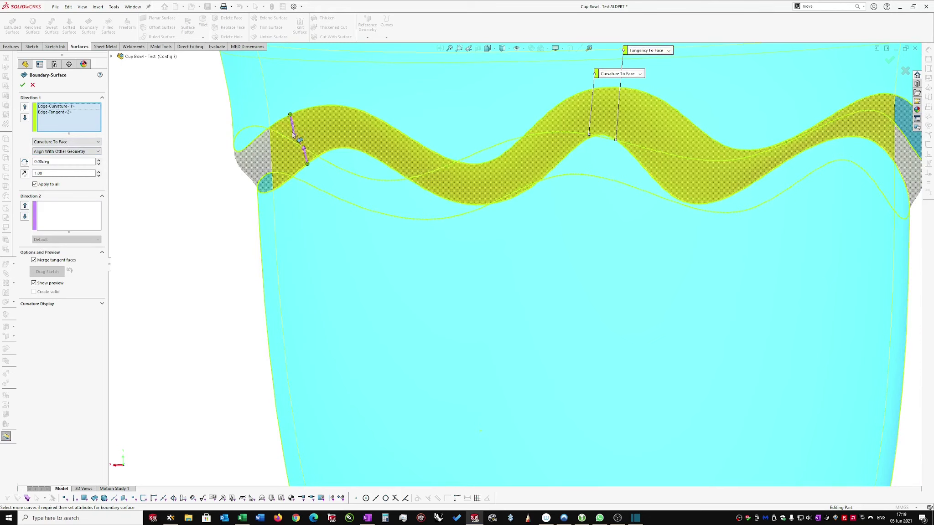
{"action": "left_click", "coordinate": [294, 134]}
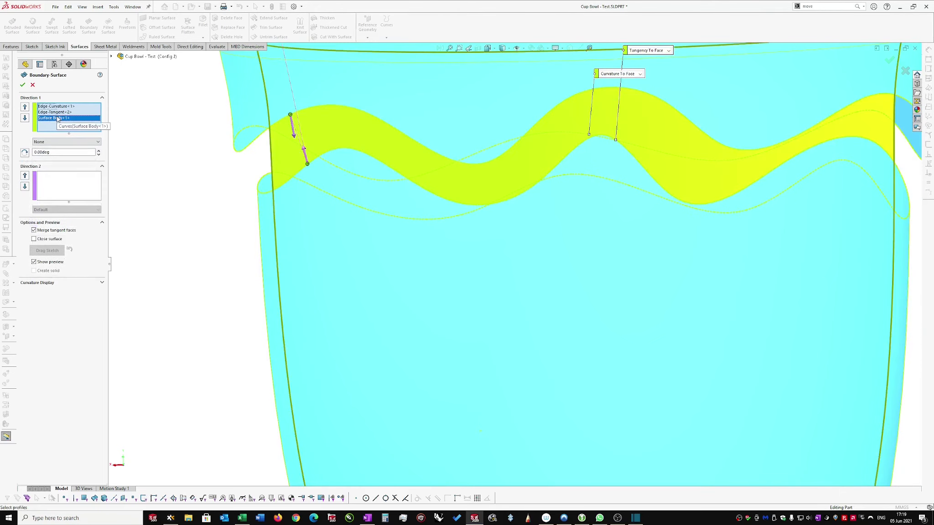
{"action": "key", "text": "Delete"}
- Adjust the boundary surface's tangent length with Apply to all enabled and create the transition strip
{"action": "middle_click_drag", "start_coordinate": [292, 136], "coordinate": [330, 116]}
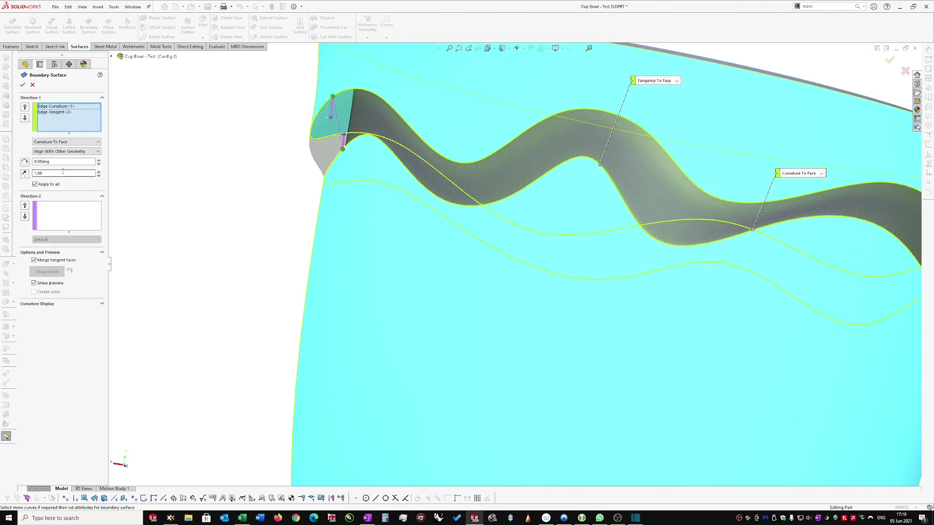
{"action": "left_click_drag", "start_coordinate": [61, 173], "coordinate": [19, 178]}
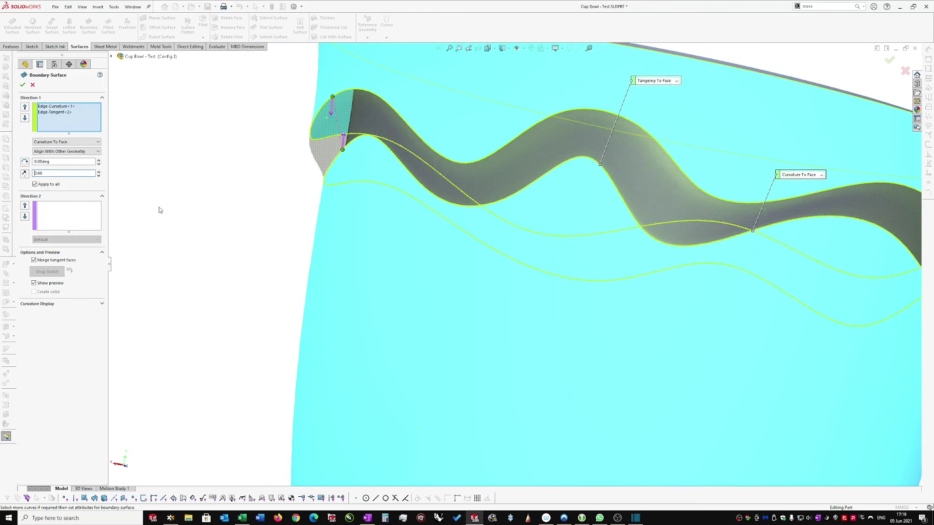
{"action": "left_click", "coordinate": [22, 85]}
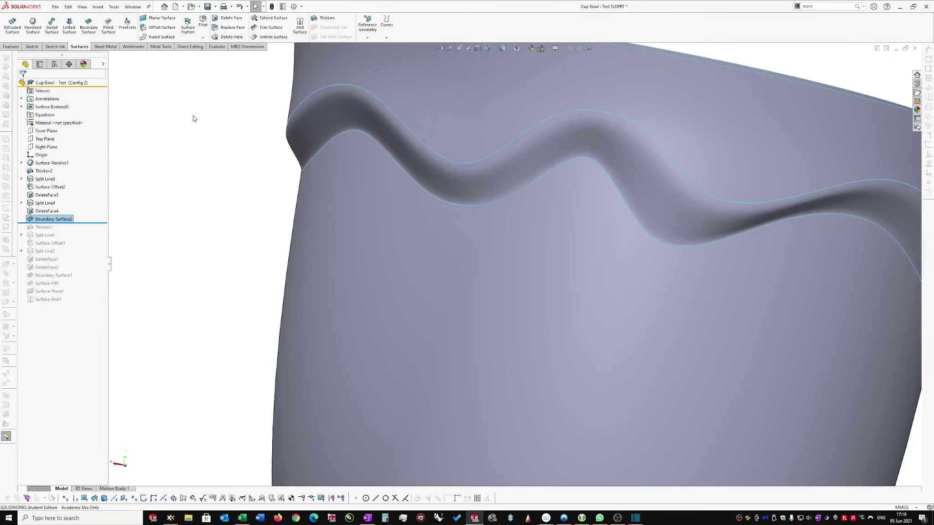
- Close the gap around the cup's rim with a Fill Surface between the inner and outer rim edges, using Contact
{"action": "scroll", "coordinate": [192, 117], "scroll_direction": "up", "scroll_amount": 6}
{"action": "mouse_move", "coordinate": [196, 117]}
{"action": "middle_mouse_down"}
{"action": "mouse_move", "coordinate": [276, 156]}
{"action": "mouse_move", "coordinate": [407, 201]}
{"action": "mouse_move", "coordinate": [398, 213]}
{"action": "mouse_move", "coordinate": [457, 191]}
{"action": "mouse_move", "coordinate": [471, 152]}
{"action": "middle_mouse_up"}
{"action": "scroll", "coordinate": [458, 169], "scroll_direction": "down", "scroll_amount": 2}
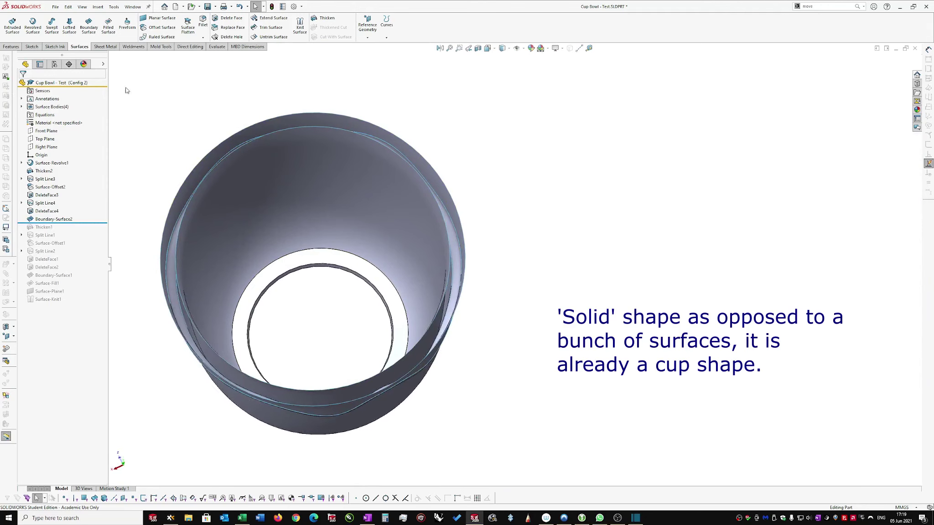
{"action": "left_click", "coordinate": [109, 27]}
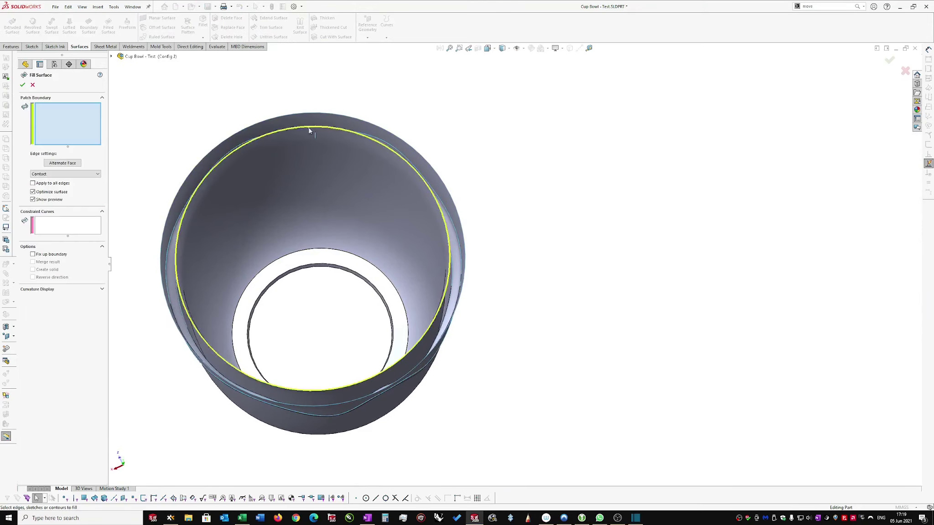
{"action": "left_click", "coordinate": [320, 129]}
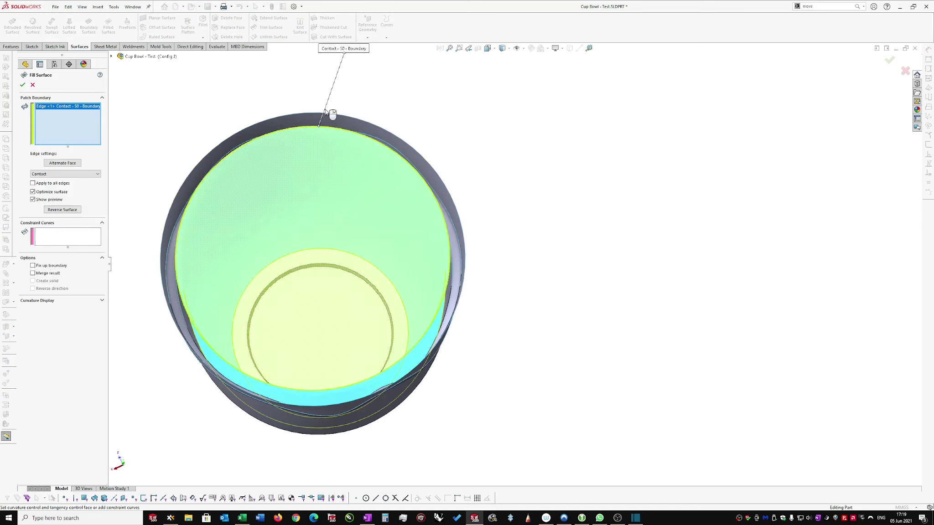
{"action": "left_click", "coordinate": [330, 112]}
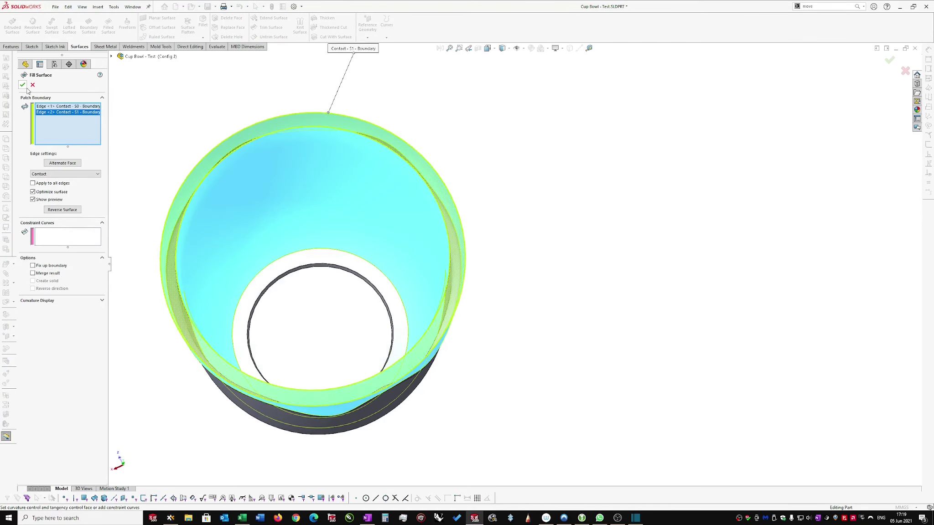
{"action": "left_click", "coordinate": [23, 85]}
- Examine the cup from outside and review the list of its surface bodies
{"action": "middle_click_drag", "start_coordinate": [286, 119], "coordinate": [61, 124]}
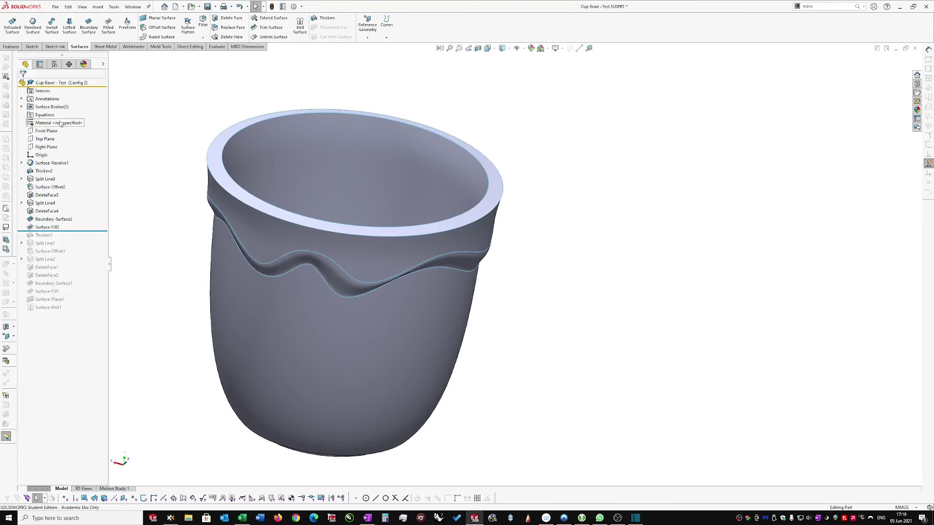
{"action": "left_click", "coordinate": [21, 107]}
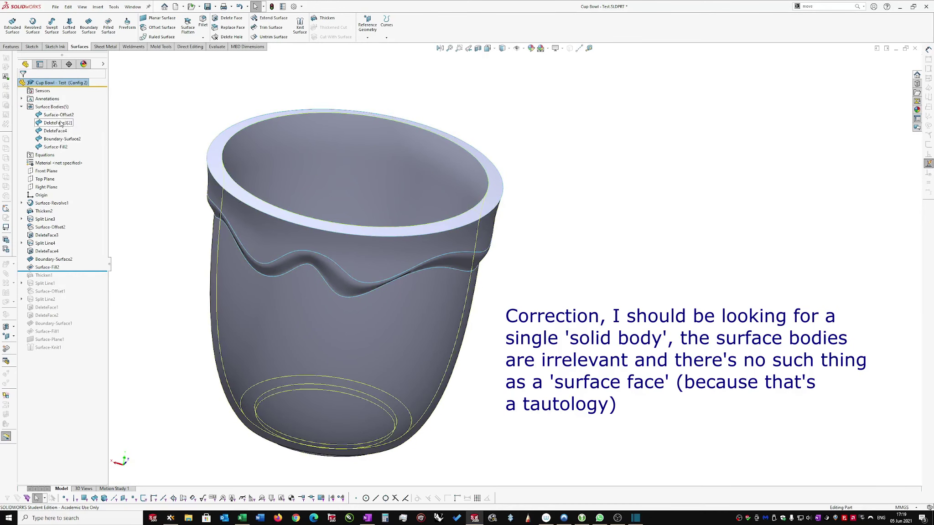
{"action": "middle_click_drag", "start_coordinate": [202, 151], "coordinate": [193, 145]}
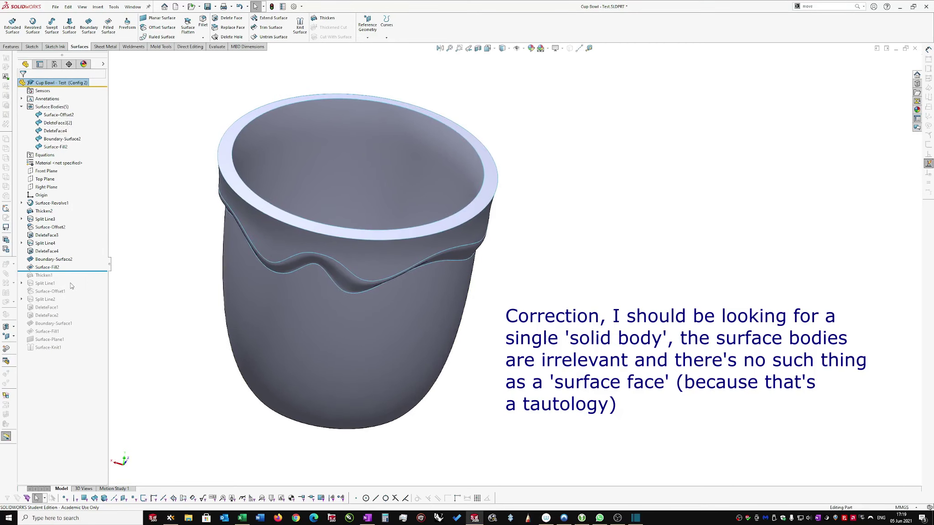
{"action": "left_click", "coordinate": [294, 224]}
{"action": "left_click", "coordinate": [308, 263], "text": "ctrl"}
{"action": "scroll", "coordinate": [308, 265], "scroll_direction": "down", "scroll_amount": 2}
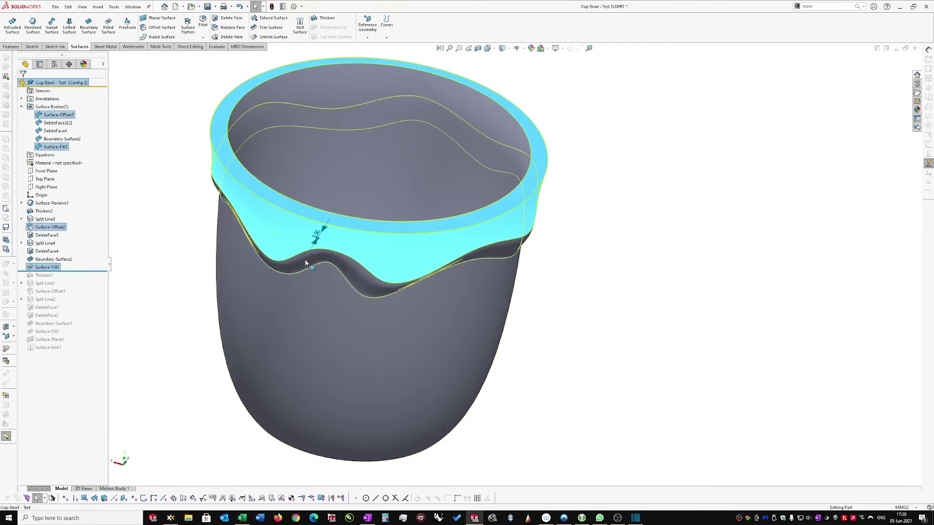
{"action": "left_click", "coordinate": [308, 265], "text": "ctrl"}
{"action": "left_click", "coordinate": [325, 308], "text": "ctrl"}
{"action": "mouse_move", "coordinate": [366, 181]}
{"action": "middle_mouse_down"}
{"action": "mouse_move", "coordinate": [377, 206]}
{"action": "mouse_move", "coordinate": [231, 183]}
{"action": "middle_mouse_up"}
{"action": "left_click", "coordinate": [363, 176], "text": "ctrl"}
{"action": "left_click", "coordinate": [231, 183]}
{"action": "left_click_drag", "start_coordinate": [275, 127], "coordinate": [528, 378]}
{"action": "middle_click_drag", "start_coordinate": [508, 236], "coordinate": [438, 73]}
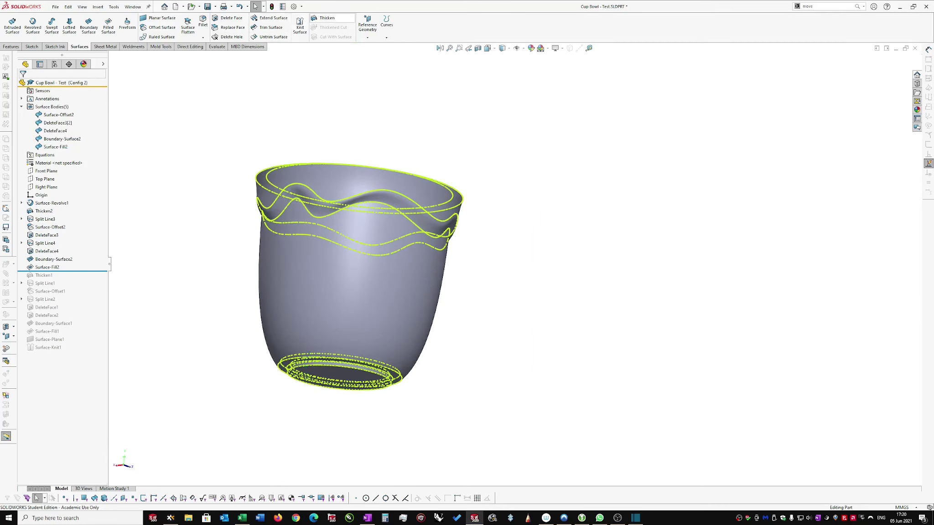
- Knit all the cup's surface bodies together with Create solid enabled
{"action": "left_click", "coordinate": [300, 25]}
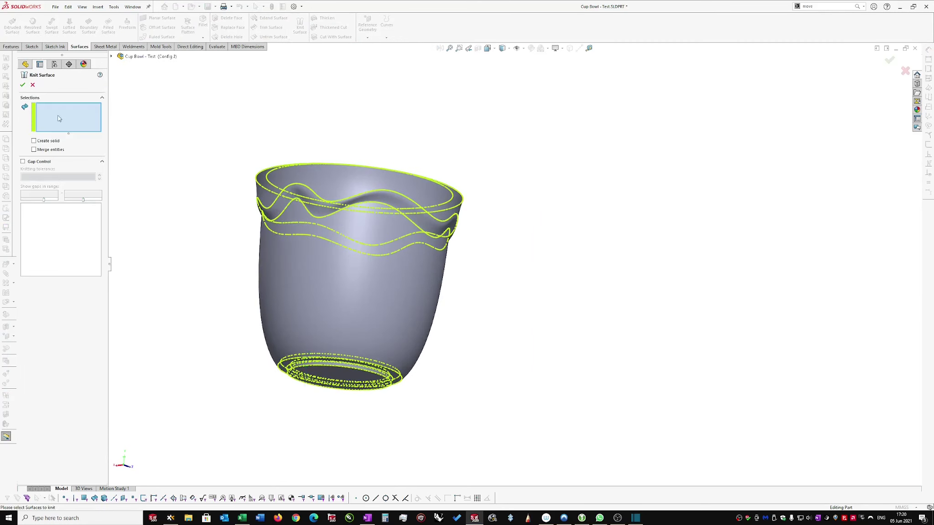
{"action": "left_click_drag", "start_coordinate": [228, 121], "coordinate": [488, 394]}
{"action": "middle_click_drag", "start_coordinate": [433, 256], "coordinate": [438, 315]}
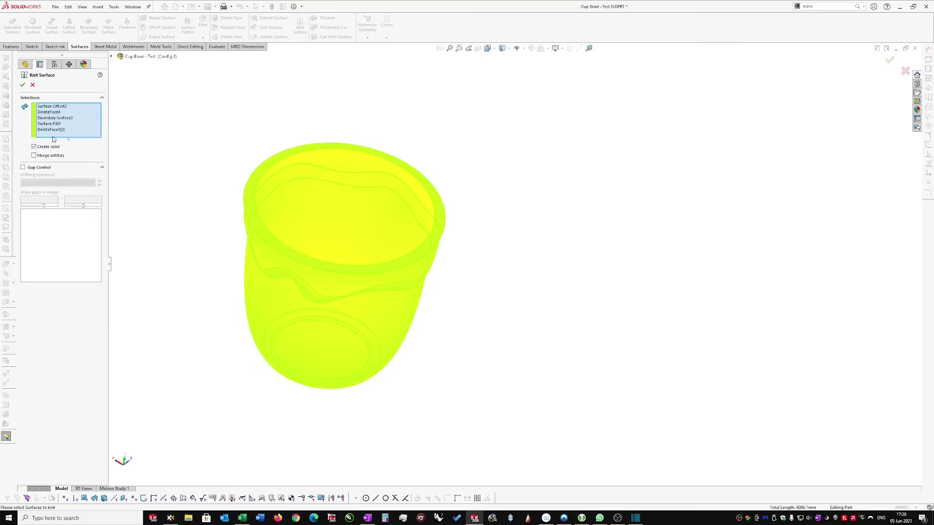
{"action": "left_click", "coordinate": [23, 85]}
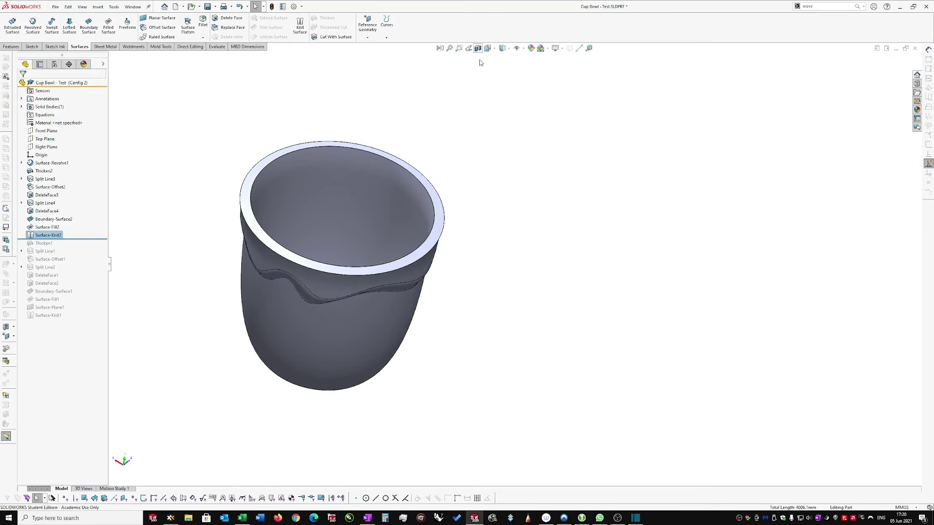
- Examine the cup's wall in a section view through the Front Plane, and return to the unsectioned isometric view
{"action": "left_click", "coordinate": [478, 48]}
{"action": "middle_click_drag", "start_coordinate": [272, 308], "coordinate": [283, 266]}
{"action": "scroll", "coordinate": [283, 285], "scroll_direction": "down", "scroll_amount": 3}
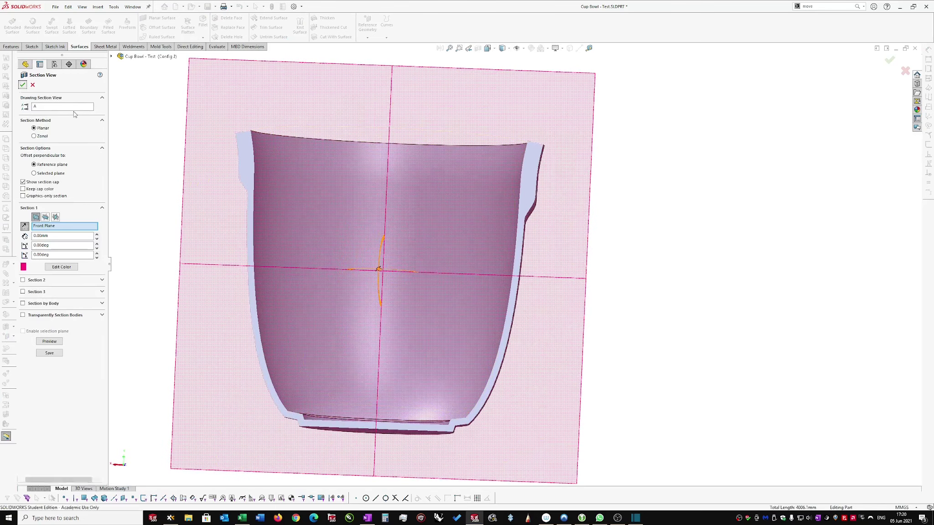
{"action": "left_click", "coordinate": [23, 85]}
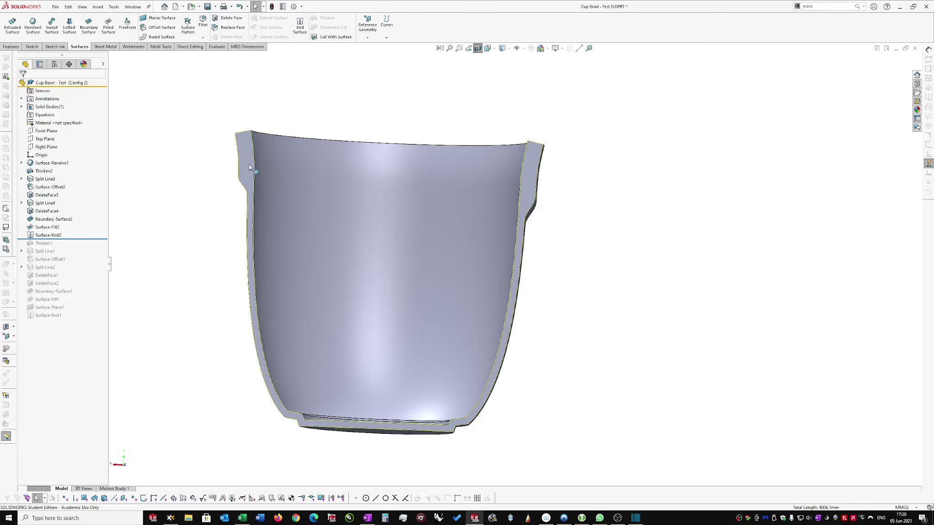
{"action": "left_click", "coordinate": [478, 48]}
{"action": "key", "text": "ctrl+7"}
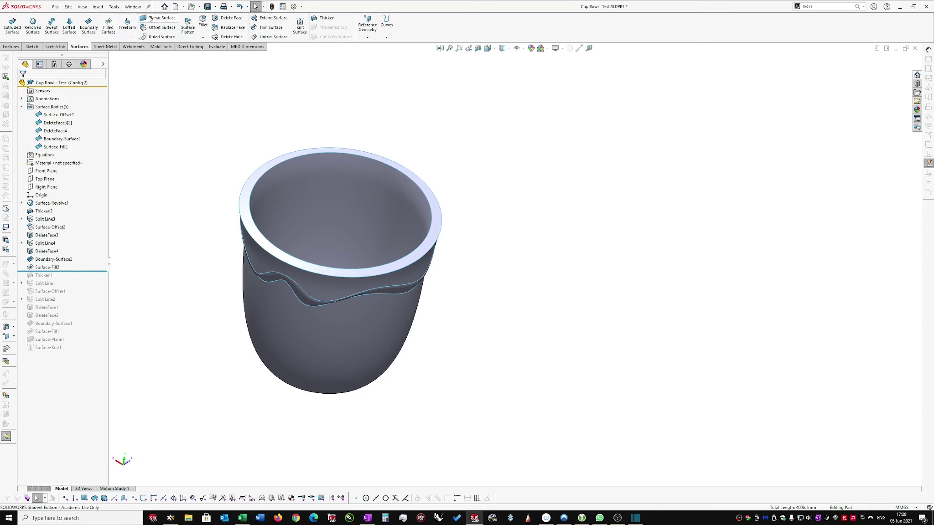
- Cap the cup's opening with a Planar Surface bounded by the inner rim edge
{"action": "left_click", "coordinate": [151, 19]}
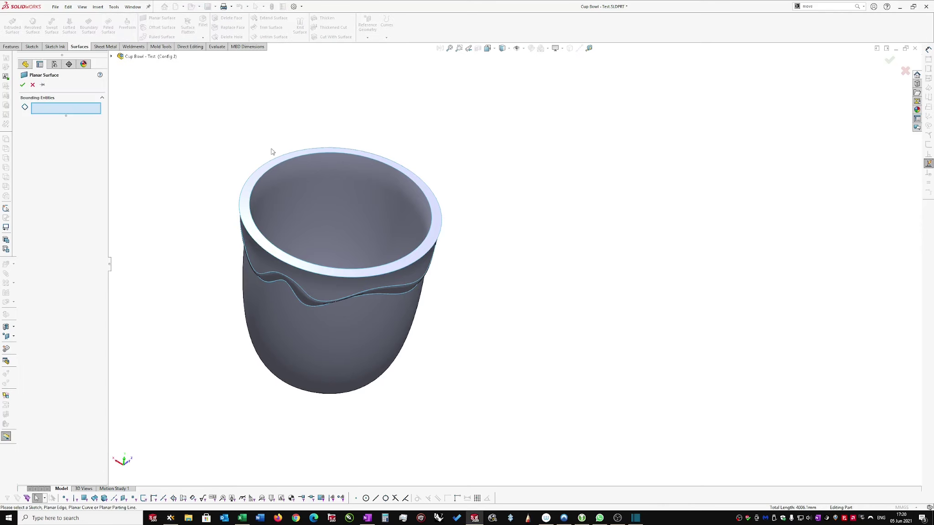
{"action": "left_click", "coordinate": [335, 157]}
{"action": "left_click", "coordinate": [22, 86]}
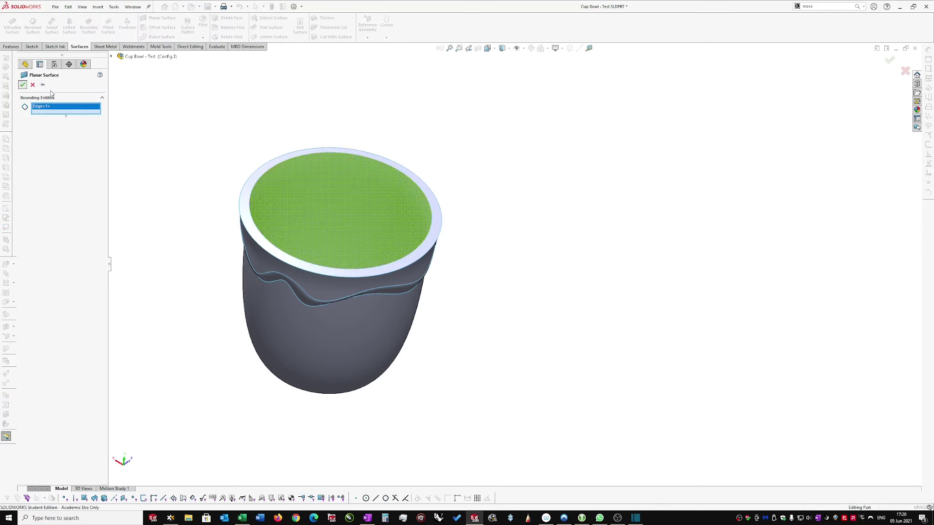
- Knit the opening cap, rim ring, wavy band and cup body surfaces into a single solid
{"action": "left_click", "coordinate": [302, 31]}
{"action": "left_click", "coordinate": [337, 187]}
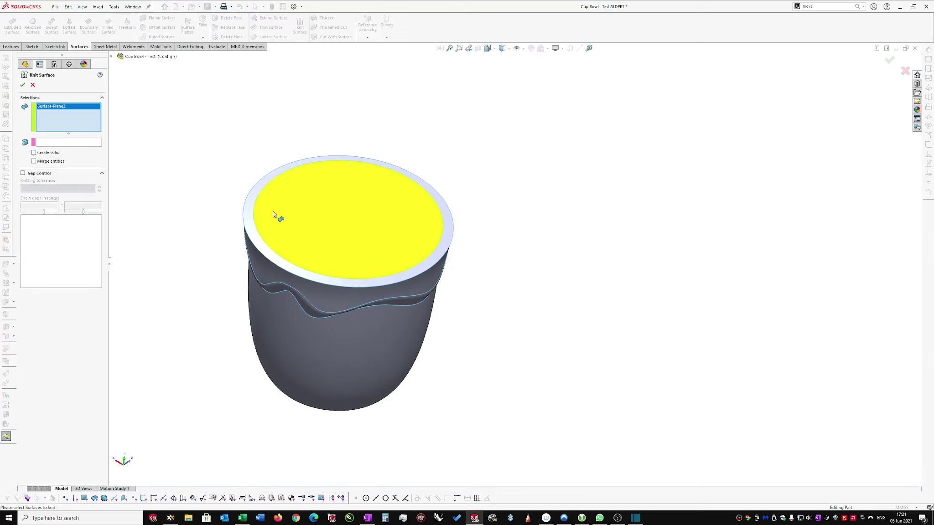
{"action": "left_click", "coordinate": [246, 223]}
{"action": "scroll", "coordinate": [262, 303], "scroll_direction": "down", "scroll_amount": 2}
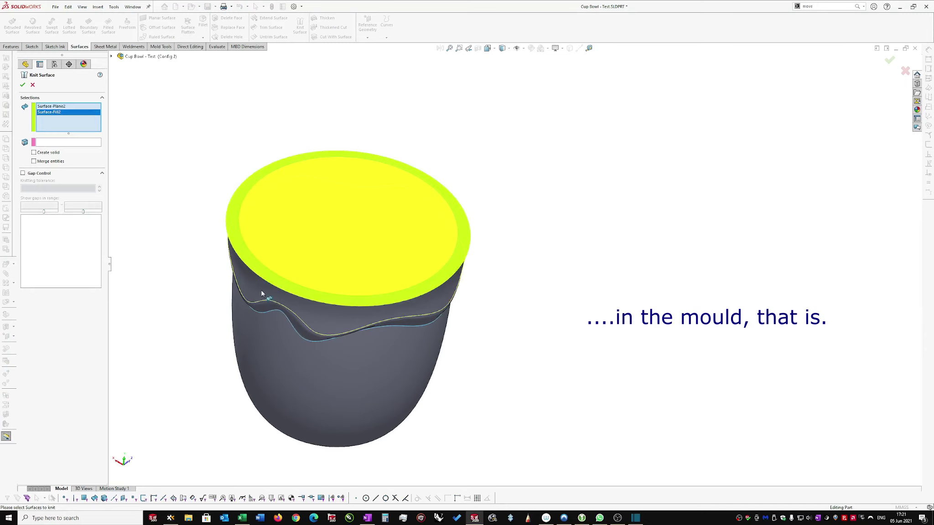
{"action": "left_click", "coordinate": [263, 305]}
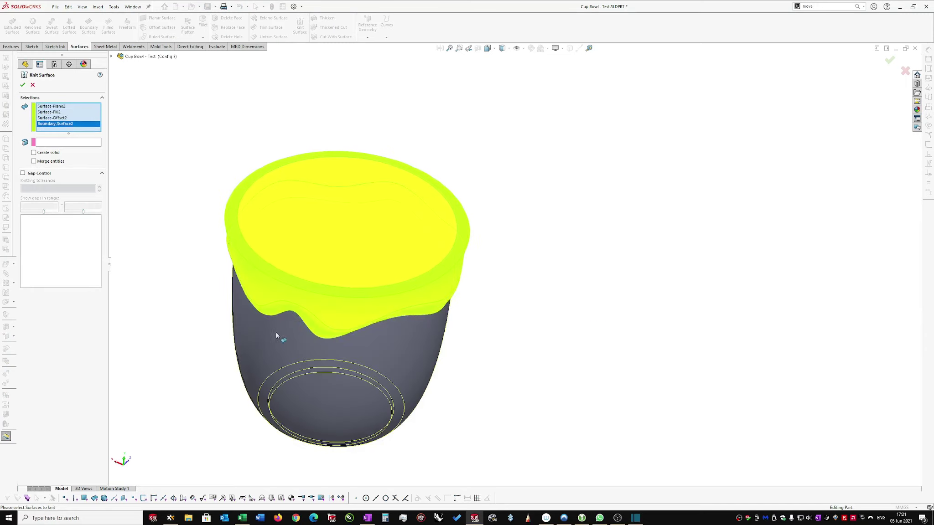
{"action": "left_click", "coordinate": [283, 336]}
{"action": "left_click", "coordinate": [354, 337]}
{"action": "middle_click_drag", "start_coordinate": [427, 234], "coordinate": [329, 192]}
{"action": "middle_click_drag", "start_coordinate": [215, 152], "coordinate": [205, 152]}
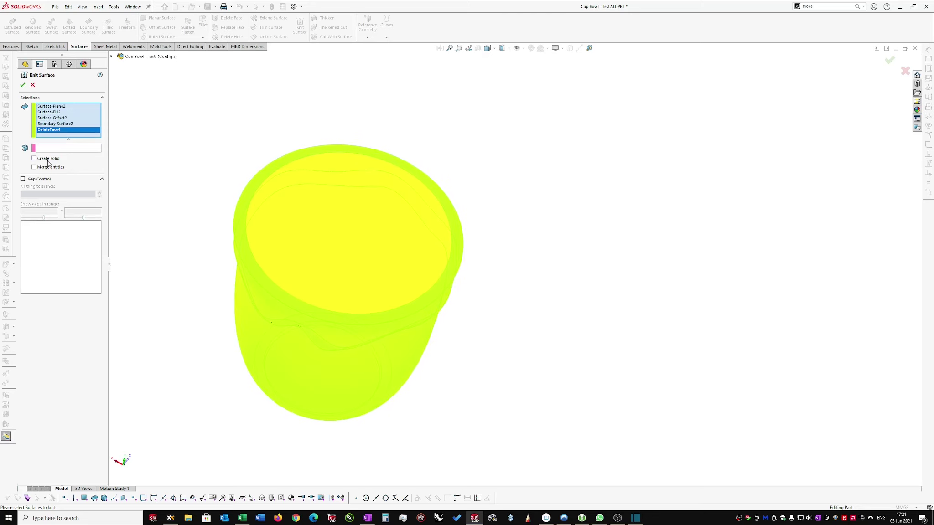
{"action": "left_click", "coordinate": [23, 85]}
- Examine the knitted cup's filled interior in a section view through the Front Plane, and return to the unsectioned view
{"action": "left_click", "coordinate": [479, 49]}
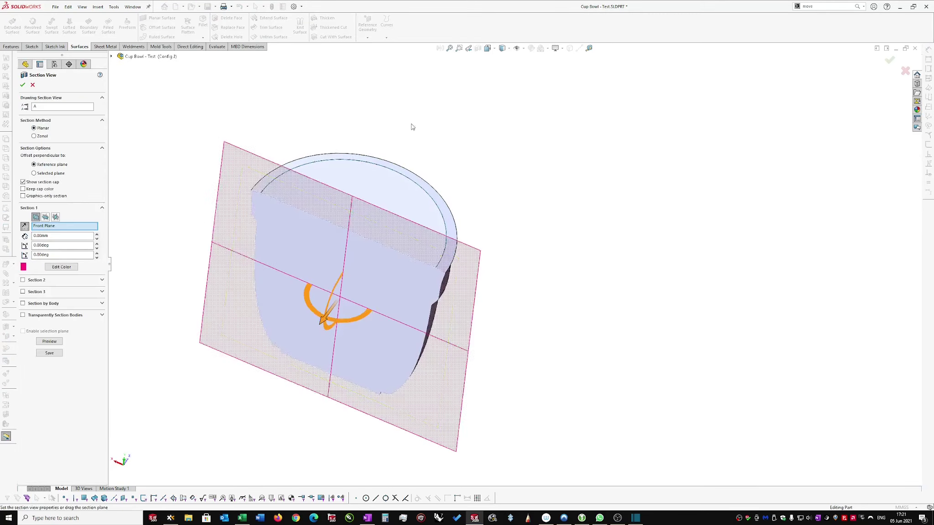
{"action": "middle_click_drag", "start_coordinate": [412, 127], "coordinate": [404, 107]}
{"action": "left_click", "coordinate": [22, 85]}
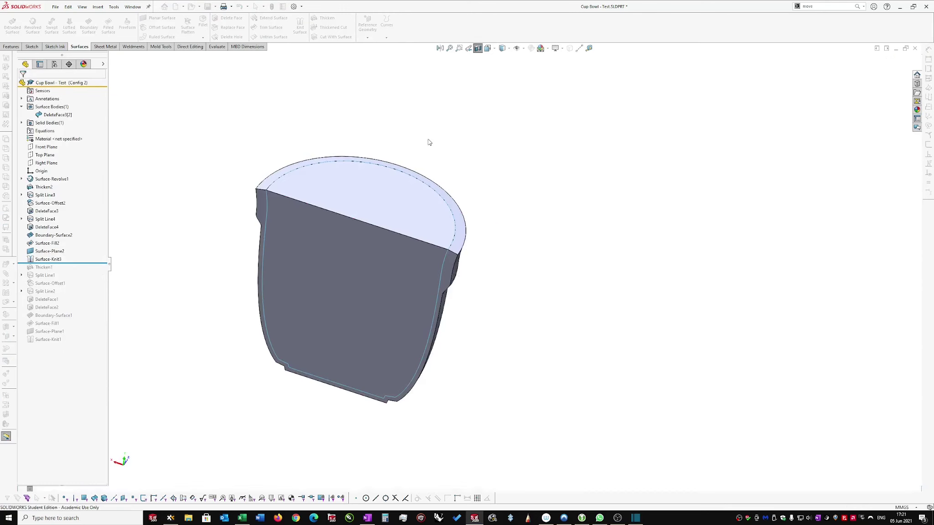
{"action": "middle_click_drag", "start_coordinate": [265, 213], "coordinate": [293, 196]}
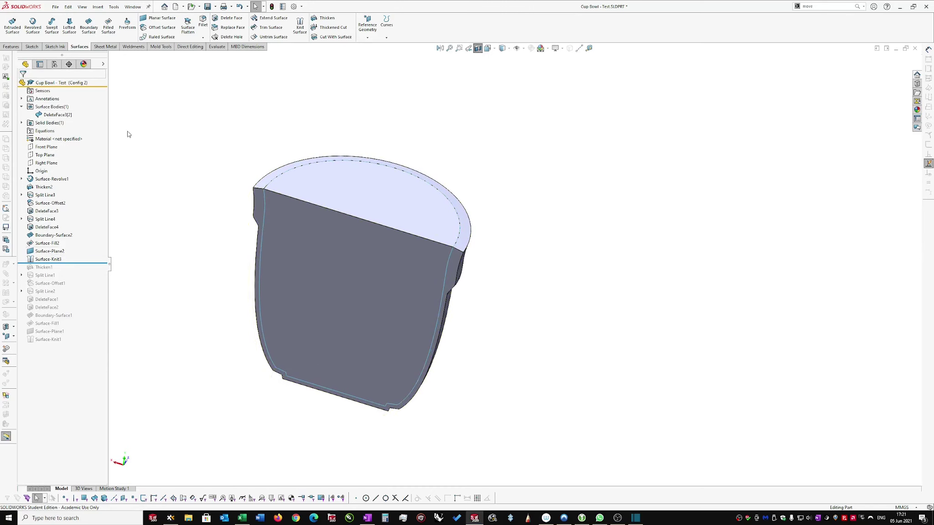
{"action": "left_click", "coordinate": [477, 50]}
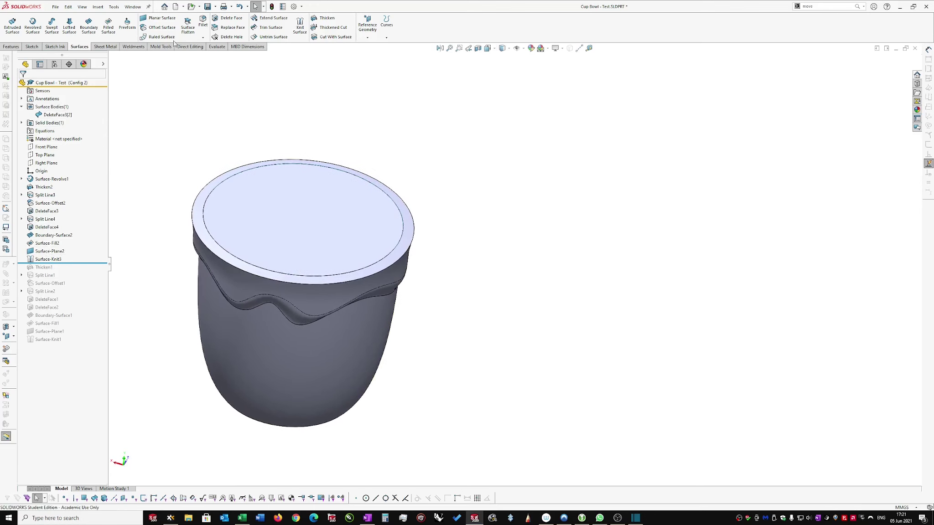
- Make an assembly from the cup part with the Assembly template and insert Cup Bowl - Test in configuration Config 2
{"action": "left_click", "coordinate": [55, 7]}
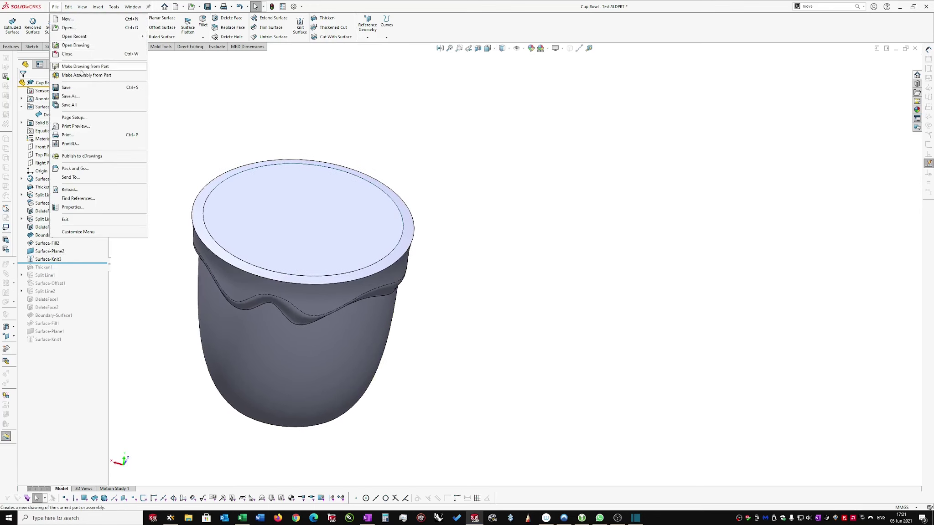
{"action": "left_click", "coordinate": [80, 70]}
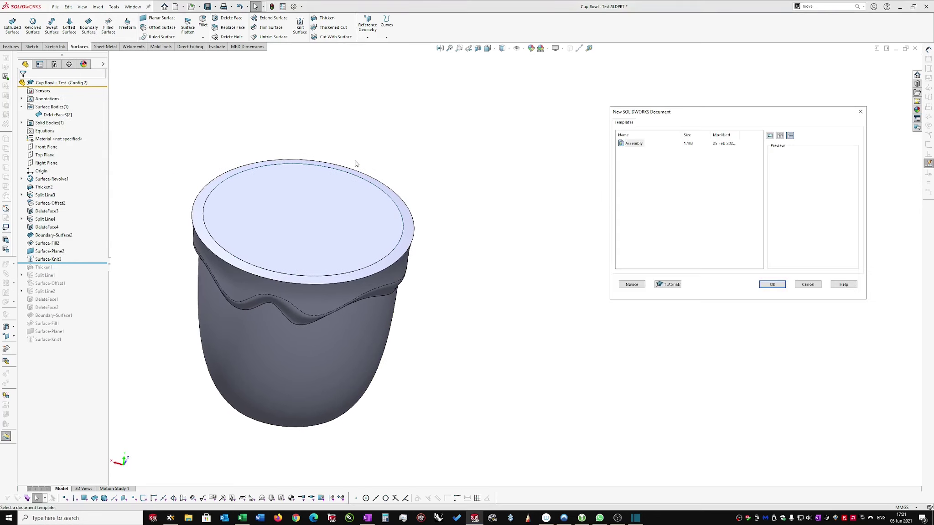
{"action": "left_click", "coordinate": [774, 287]}
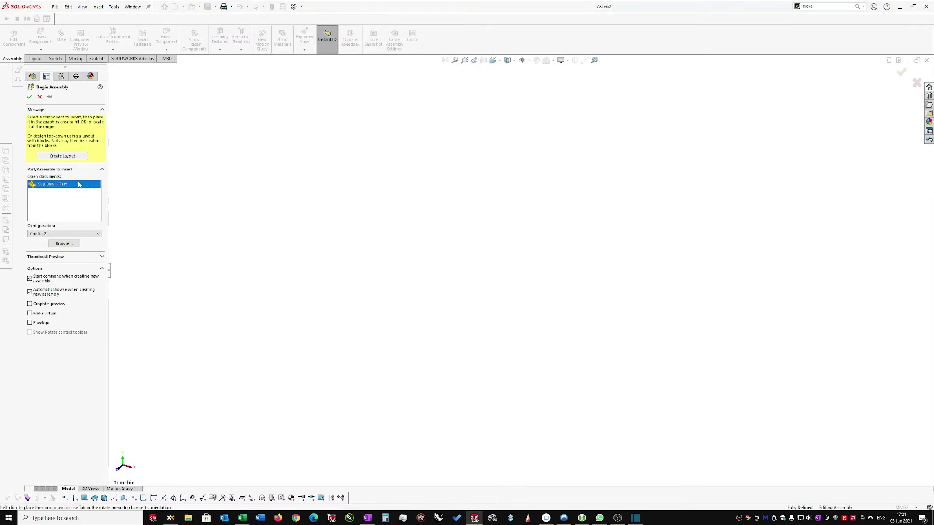
{"action": "left_click", "coordinate": [302, 194]}
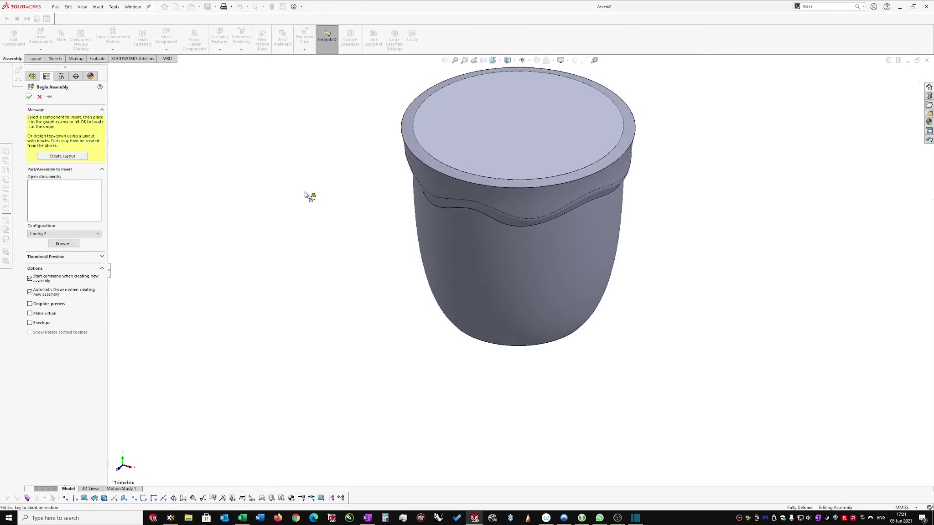
{"action": "middle_click_drag", "start_coordinate": [511, 223], "coordinate": [595, 219]}
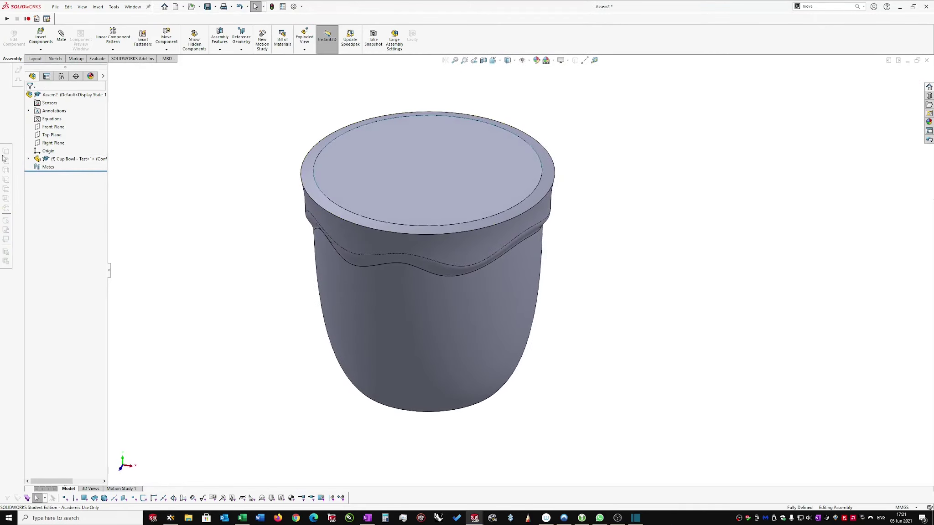
- Compare the cup part's Front and Top Planes with the assembly's matching planes to check their alignment
{"action": "left_click", "coordinate": [28, 159]}
{"action": "left_click", "coordinate": [37, 168]}
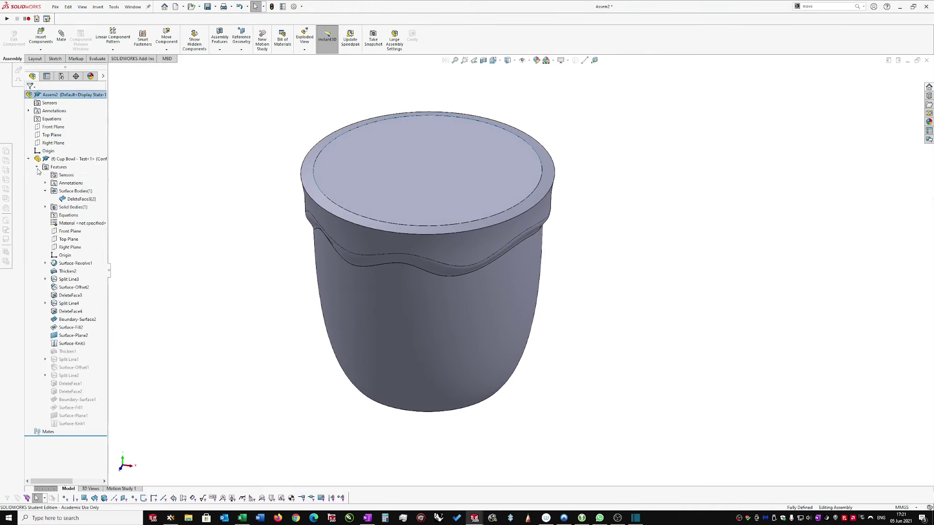
{"action": "left_click", "coordinate": [66, 233]}
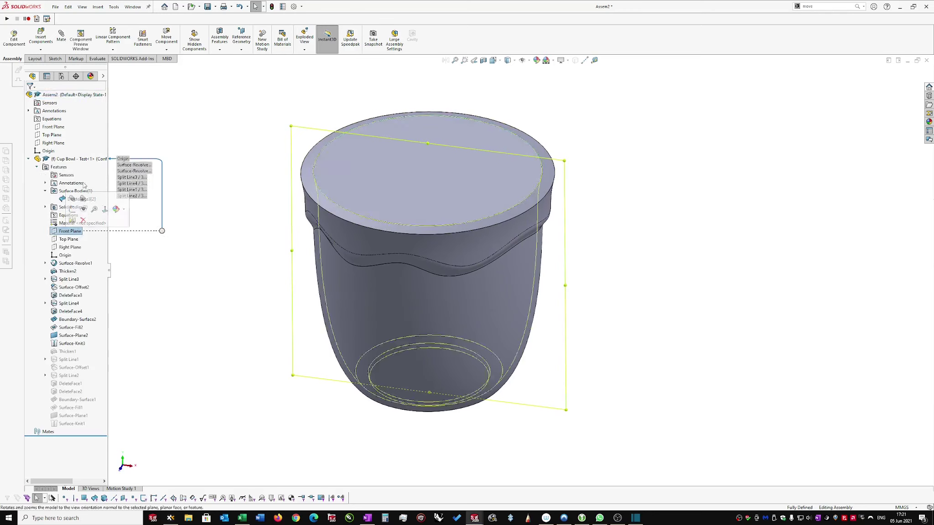
{"action": "left_click", "coordinate": [53, 127], "text": "ctrl"}
{"action": "middle_click_drag", "start_coordinate": [625, 239], "coordinate": [619, 225]}
{"action": "left_click", "coordinate": [52, 136]}
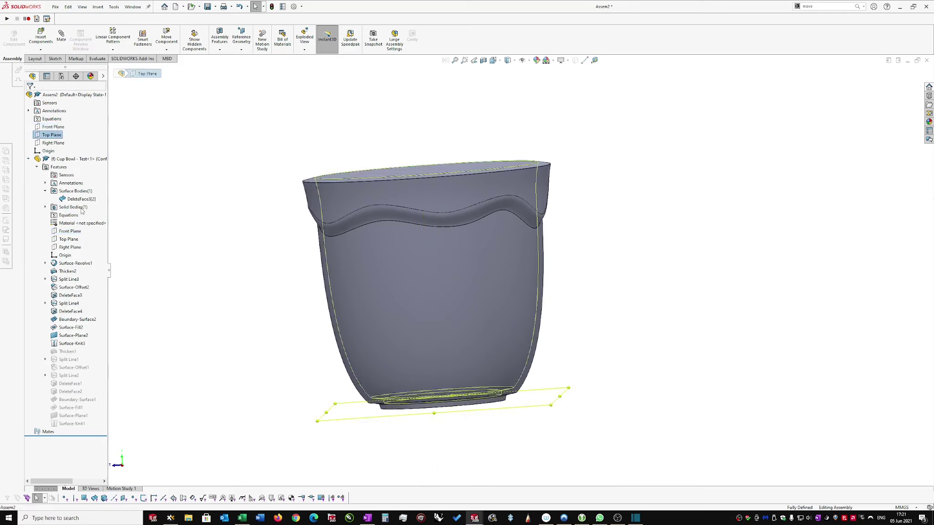
{"action": "left_click", "coordinate": [68, 238], "text": "ctrl"}
{"action": "middle_click_drag", "start_coordinate": [662, 259], "coordinate": [660, 260]}
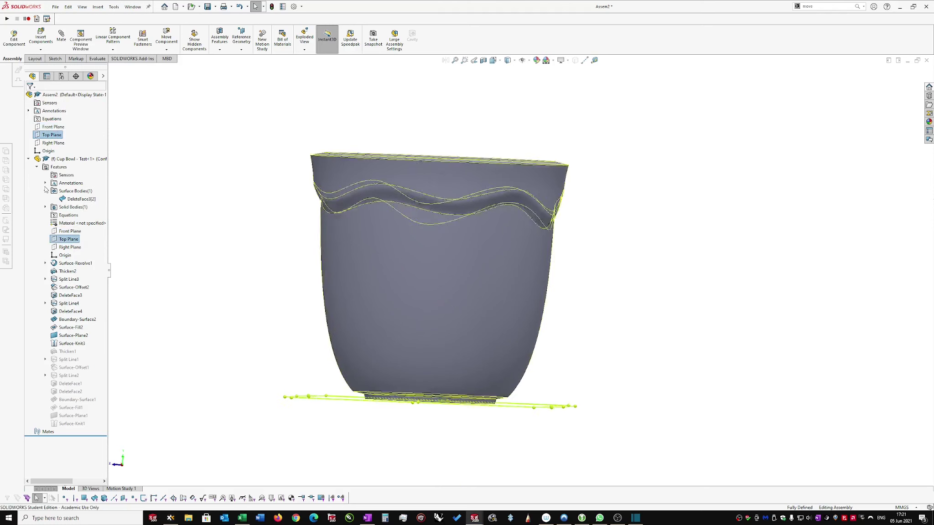
- Mate the cup part's Top Plane coincident with the assembly's Top Plane
{"action": "left_click", "coordinate": [75, 159]}
{"action": "right_click", "coordinate": [75, 161]}
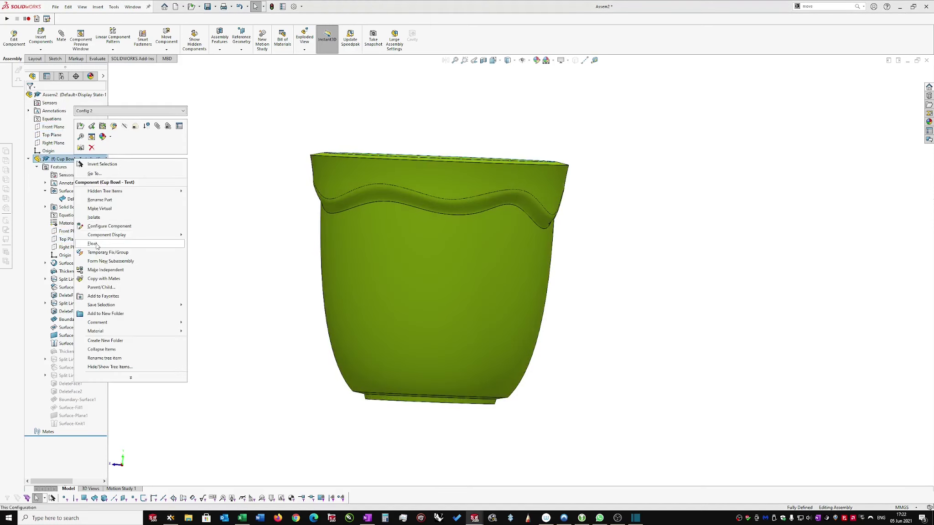
{"action": "left_click", "coordinate": [66, 239]}
{"action": "left_click", "coordinate": [56, 135], "text": "ctrl"}
{"action": "left_click", "coordinate": [62, 140]}
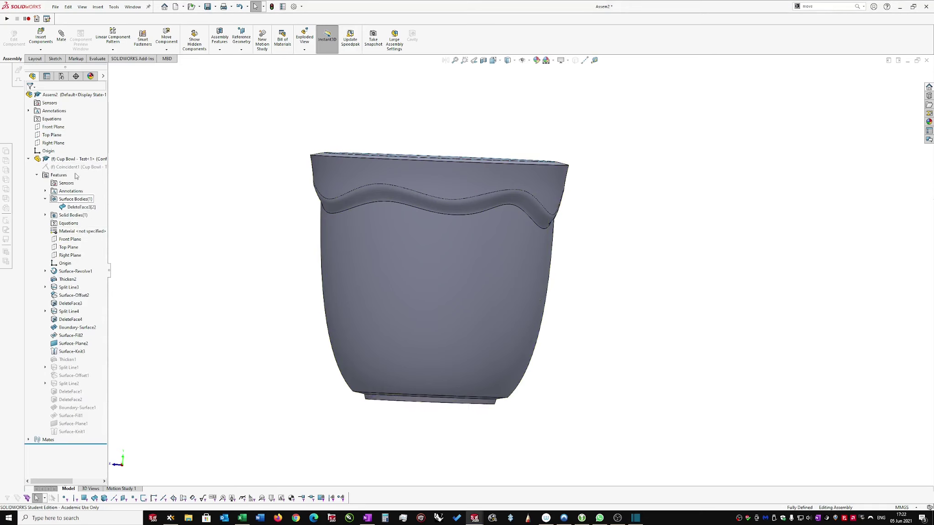
- Float the Cup Bowl - Test component in the assembly and fix it in place again
{"action": "middle_click_drag", "start_coordinate": [422, 370], "coordinate": [423, 380]}
{"action": "left_click_drag", "start_coordinate": [423, 379], "coordinate": [417, 401]}
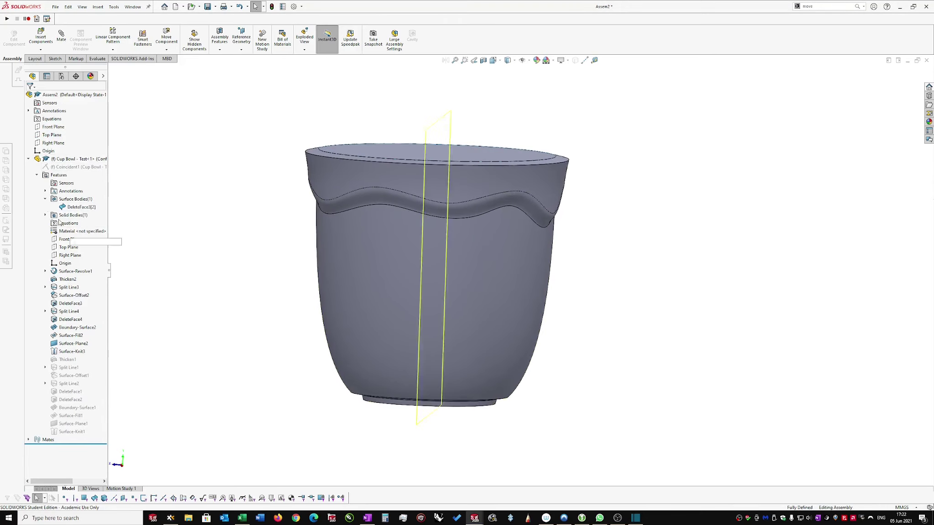
{"action": "right_click", "coordinate": [64, 160]}
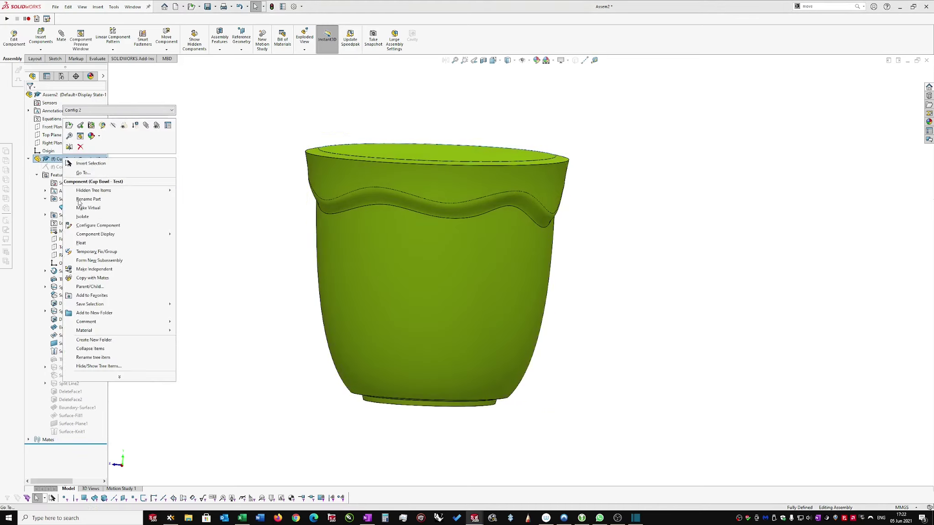
{"action": "left_click", "coordinate": [81, 243]}
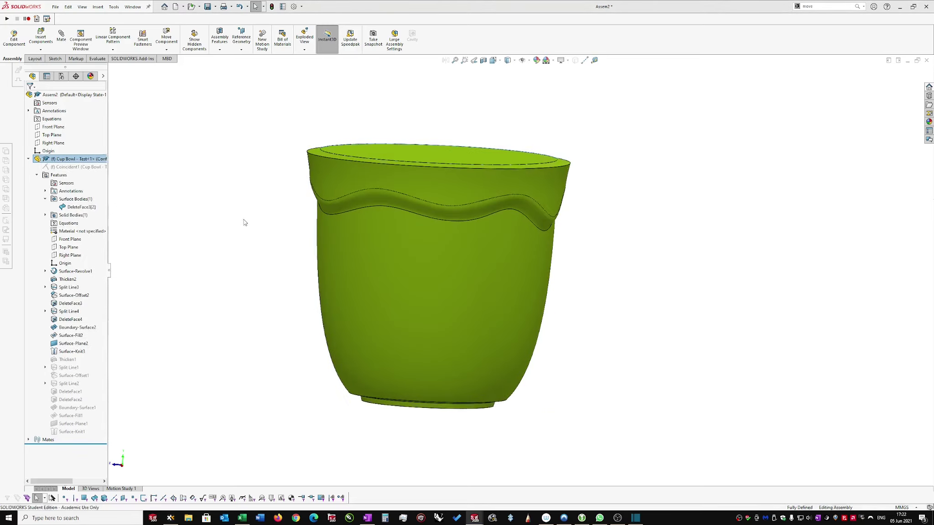
{"action": "right_click", "coordinate": [80, 160]}
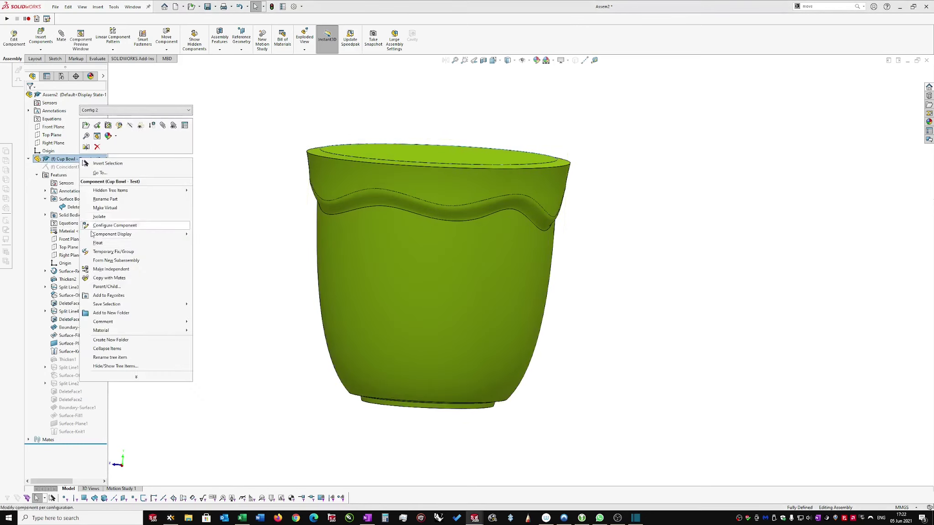
{"action": "left_click", "coordinate": [98, 243]}
{"action": "right_click", "coordinate": [75, 159]}
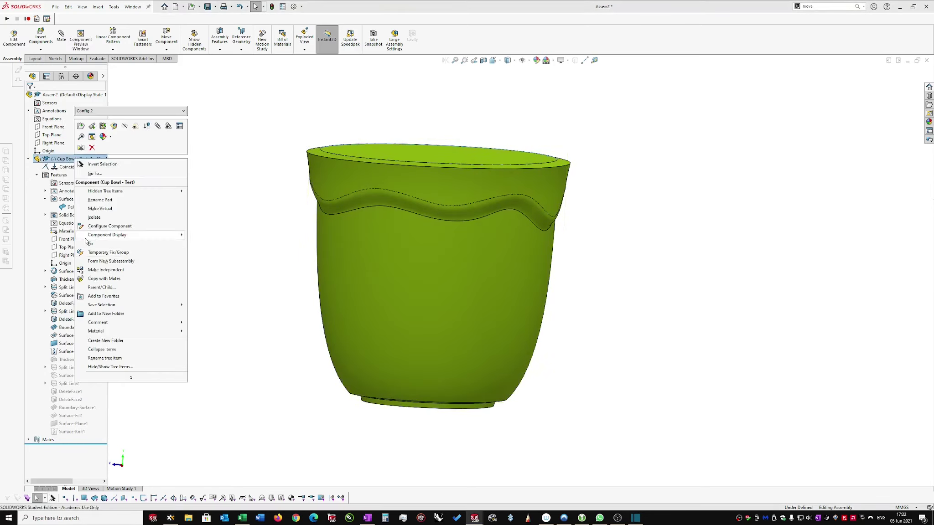
{"action": "left_click", "coordinate": [96, 243]}
{"action": "middle_click_drag", "start_coordinate": [382, 225], "coordinate": [338, 217]}
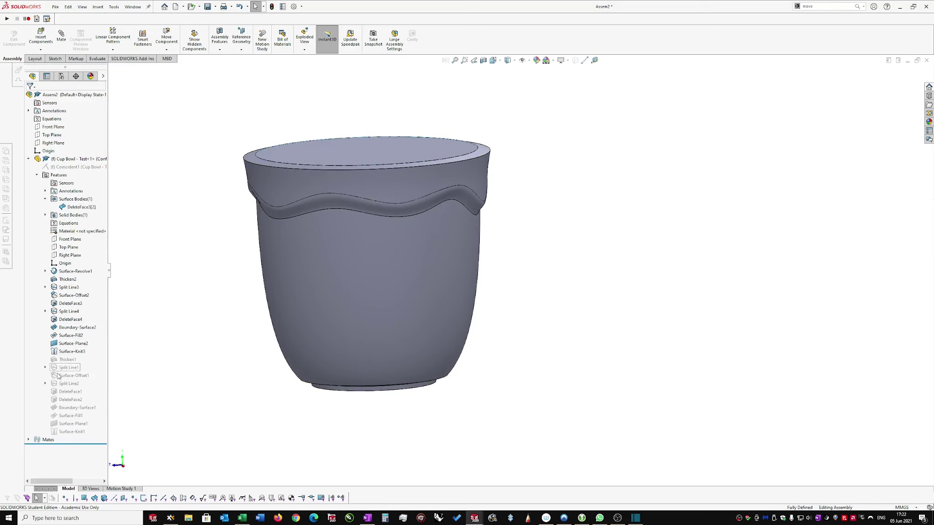
- Start a new part within the assembly, saving the assembly as Cup bowl mould - Assembly - Iss1.SLDASM over the existing file
{"action": "left_click", "coordinate": [38, 176]}
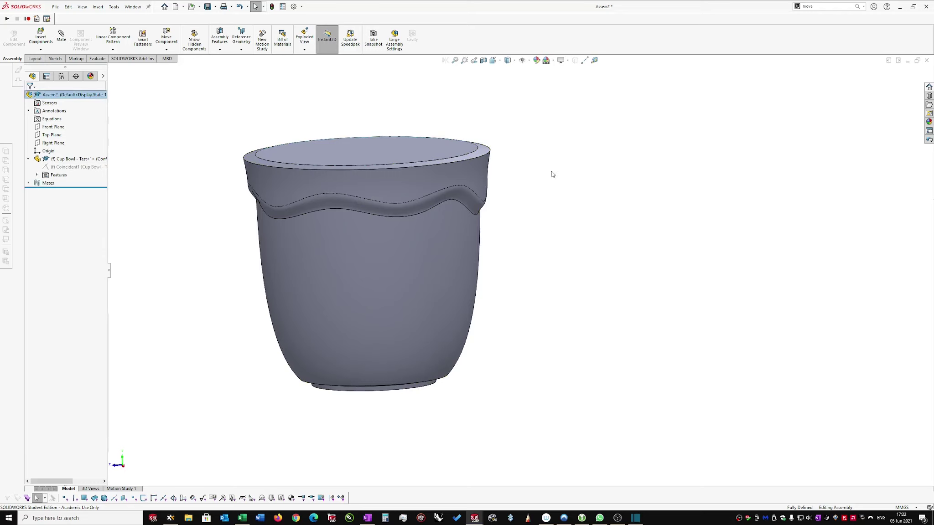
{"action": "left_click", "coordinate": [56, 7]}
{"action": "left_click", "coordinate": [194, 79]}
{"action": "left_click", "coordinate": [39, 51]}
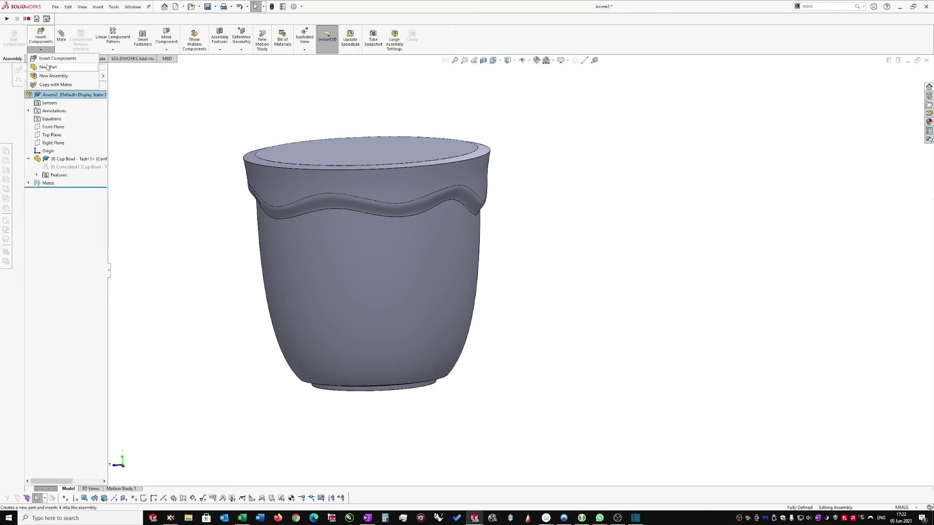
{"action": "left_click", "coordinate": [48, 67]}
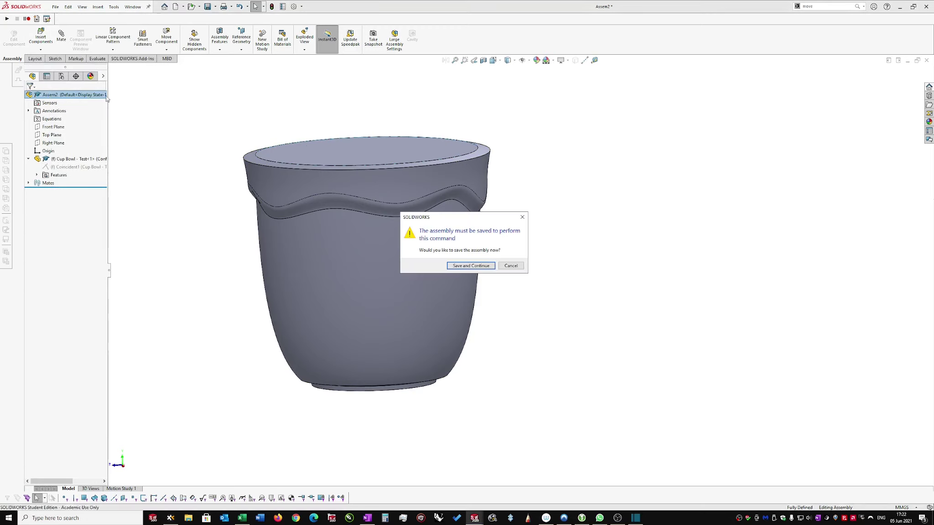
{"action": "left_click", "coordinate": [473, 268]}
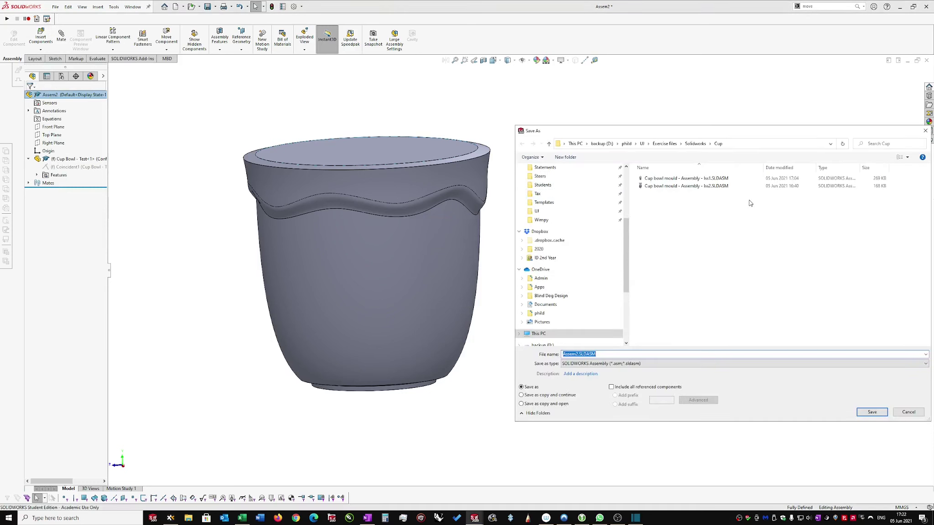
{"action": "double_click", "coordinate": [695, 179]}
{"action": "left_click", "coordinate": [491, 261]}
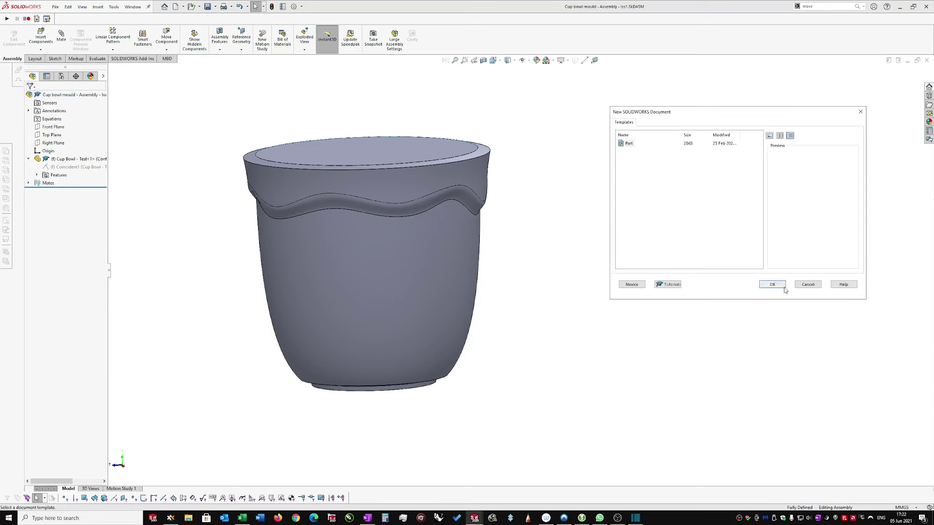
- Create the new component from the Part template, saving it as Cup mould - Tool & Cavity _ Iss2.SLDPRT over the existing file
{"action": "left_click", "coordinate": [771, 285]}
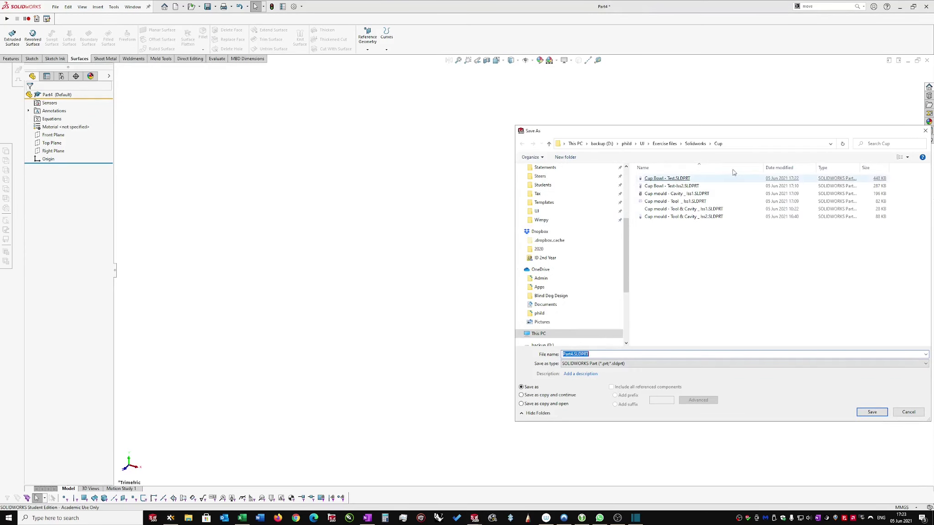
{"action": "double_click", "coordinate": [686, 217]}
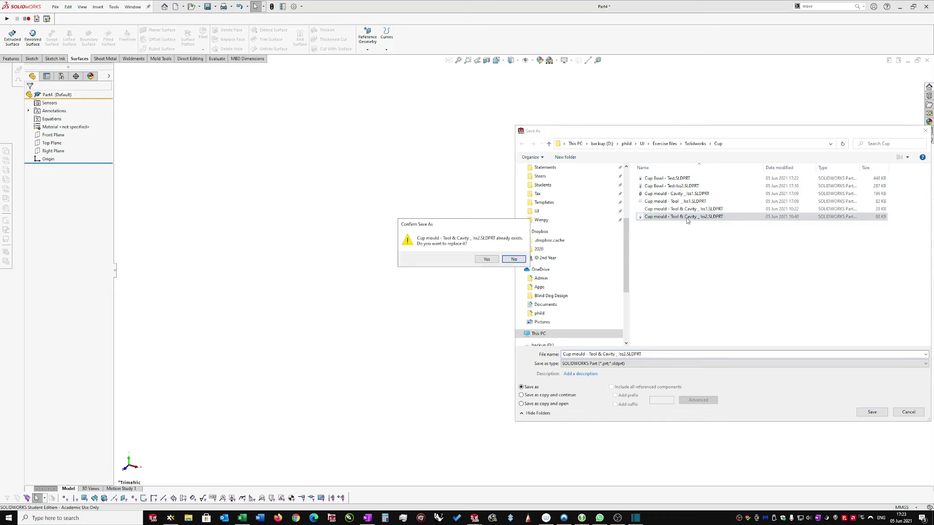
{"action": "left_click", "coordinate": [487, 259]}
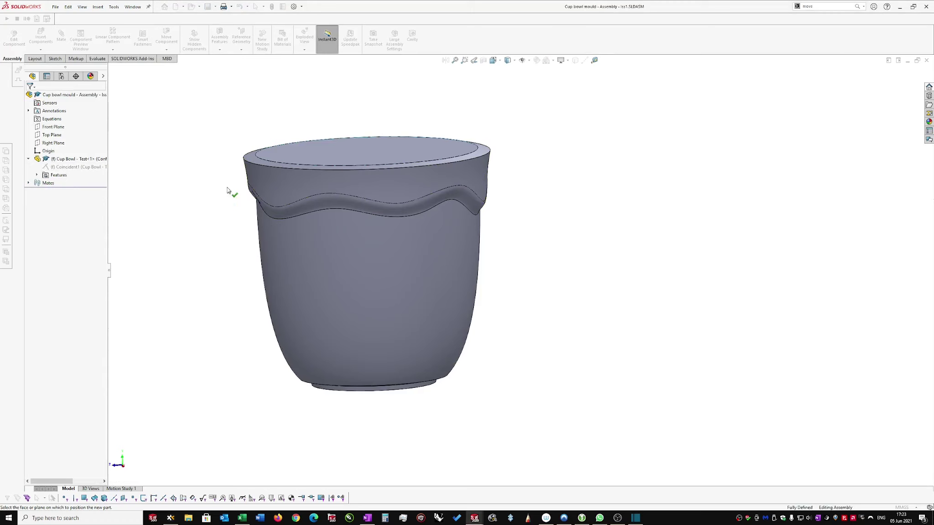
- Place the new mould part on the assembly's Front Plane and view its sketch plane straight on
{"action": "left_click", "coordinate": [52, 127]}
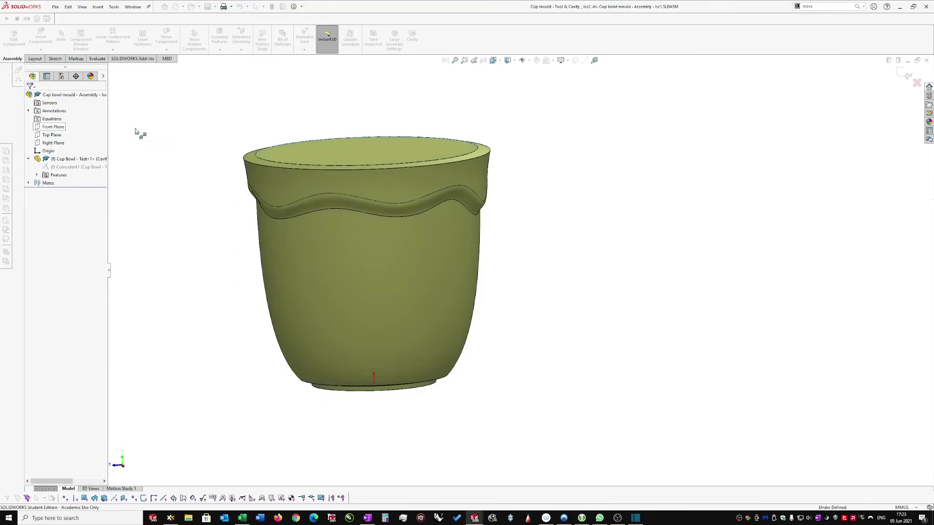
{"action": "right_click", "coordinate": [586, 131]}
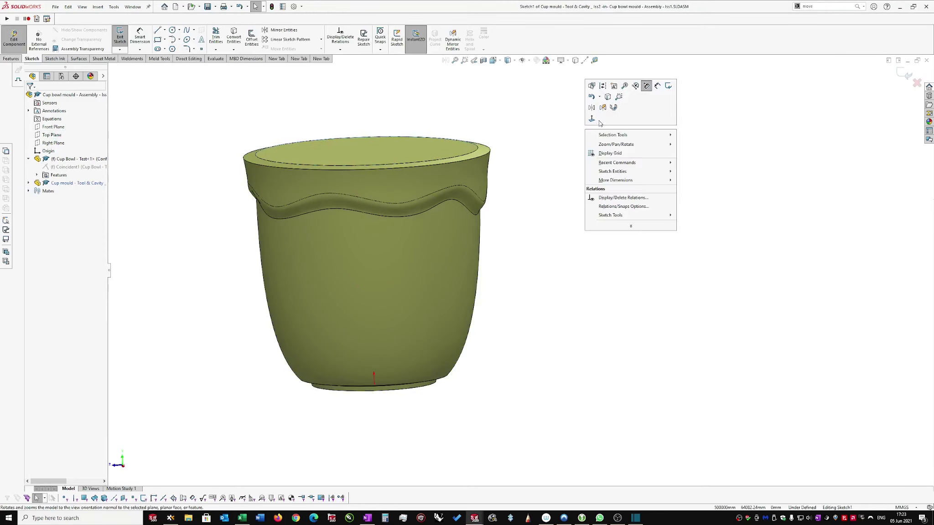
{"action": "left_click", "coordinate": [592, 119]}
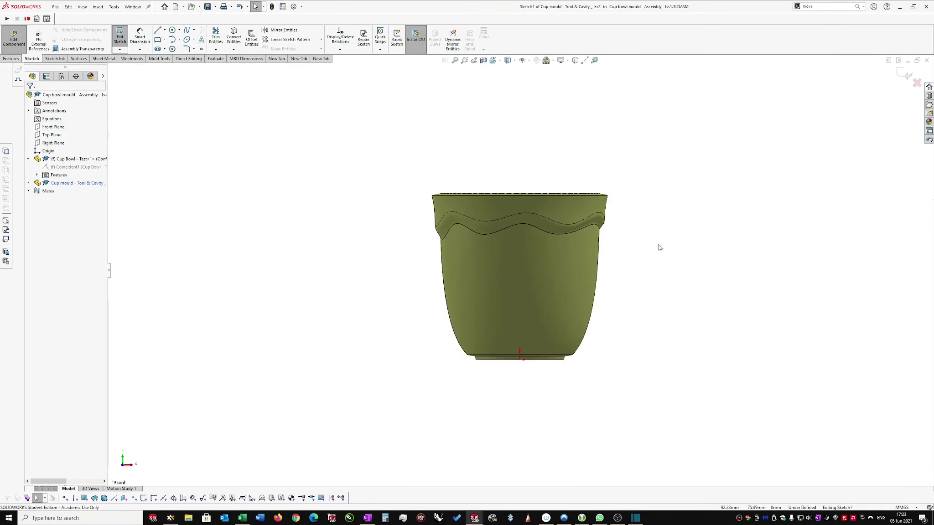
- Sketch a corner rectangle about 87 mm wide and 162 mm high from below the origin on the cup's centreline to above the rim
{"action": "right_click_drag", "start_coordinate": [665, 261], "coordinate": [688, 267]}
{"action": "left_click", "coordinate": [699, 282]}
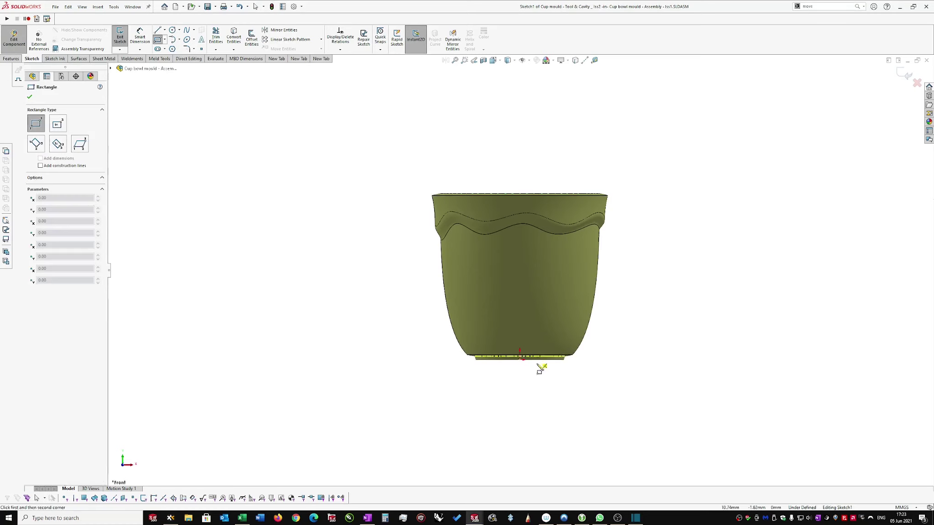
{"action": "left_click", "coordinate": [520, 398]}
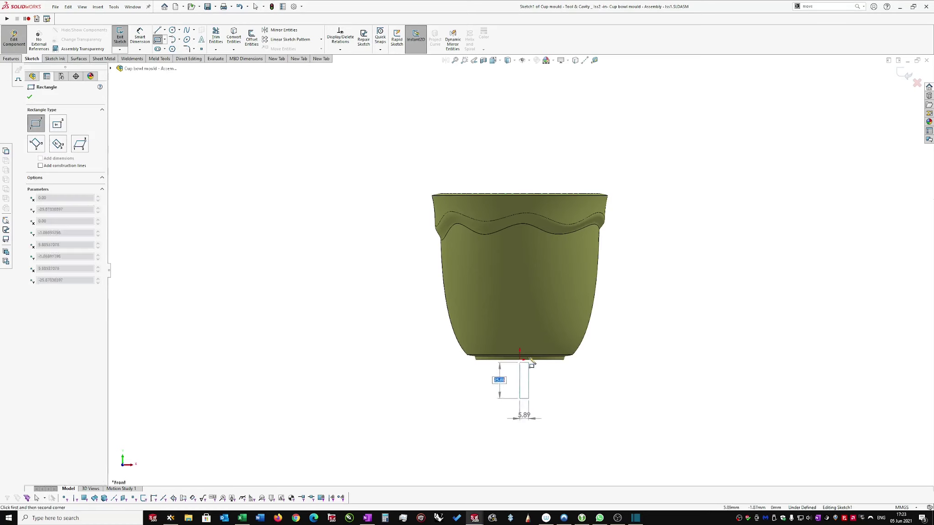
{"action": "left_click", "coordinate": [653, 155]}
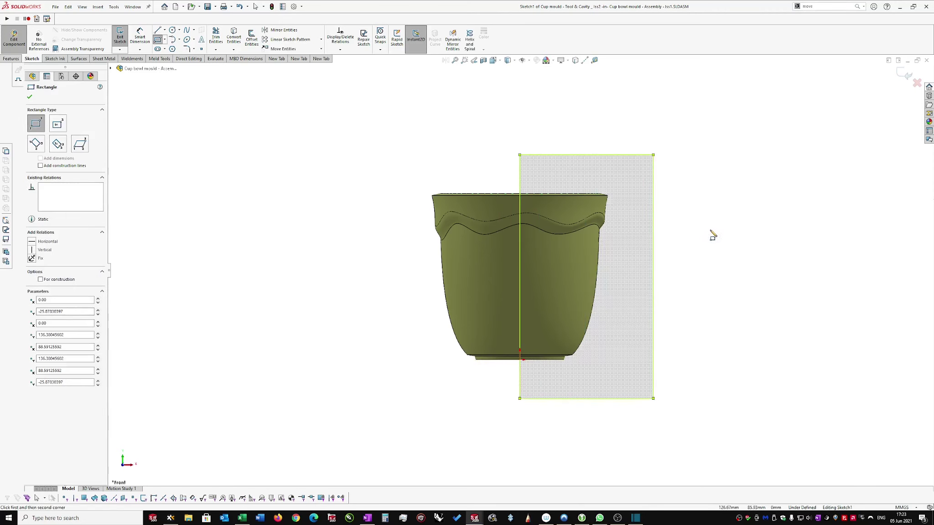
- Dimension the rectangle with a height of 160 mm and a width of 80 mm
{"action": "right_click_drag", "start_coordinate": [706, 235], "coordinate": [706, 203]}
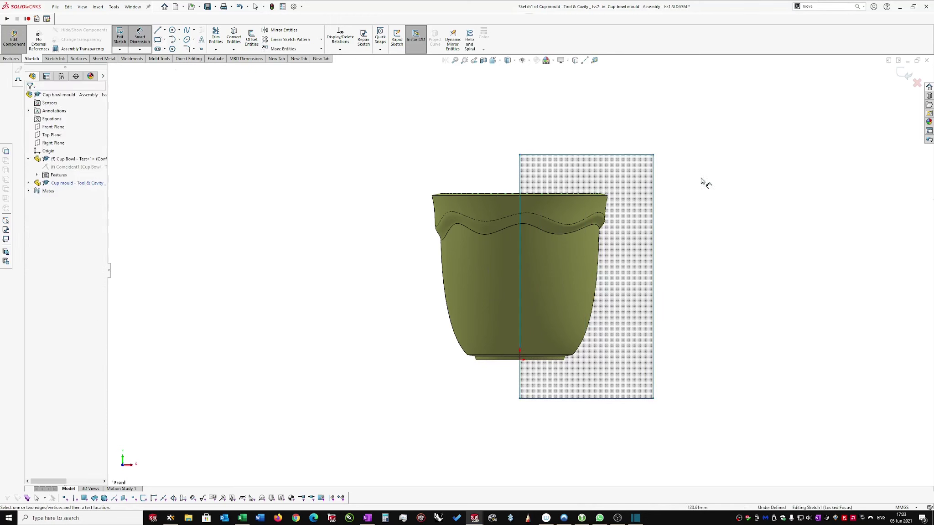
{"action": "left_click", "coordinate": [654, 196]}
{"action": "left_click", "coordinate": [691, 238]}
{"action": "type", "text": "160"}
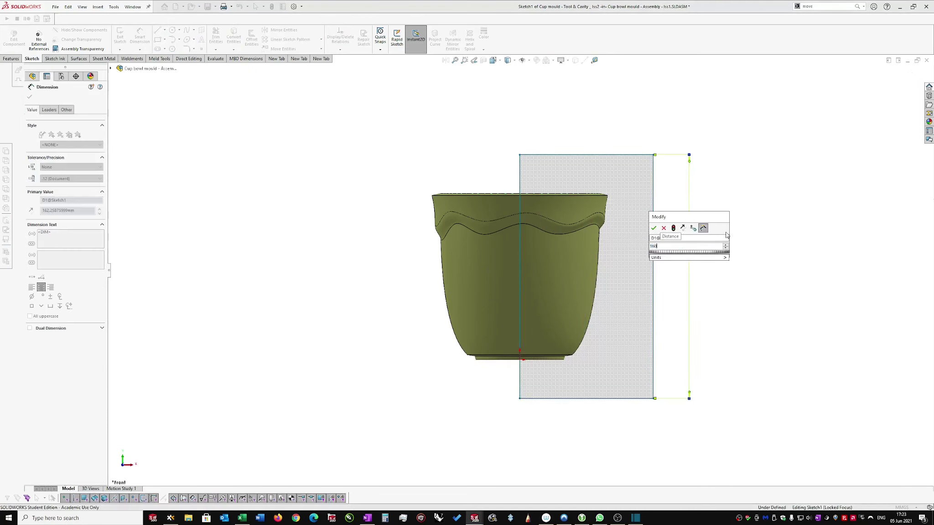
{"action": "key", "text": "Return"}
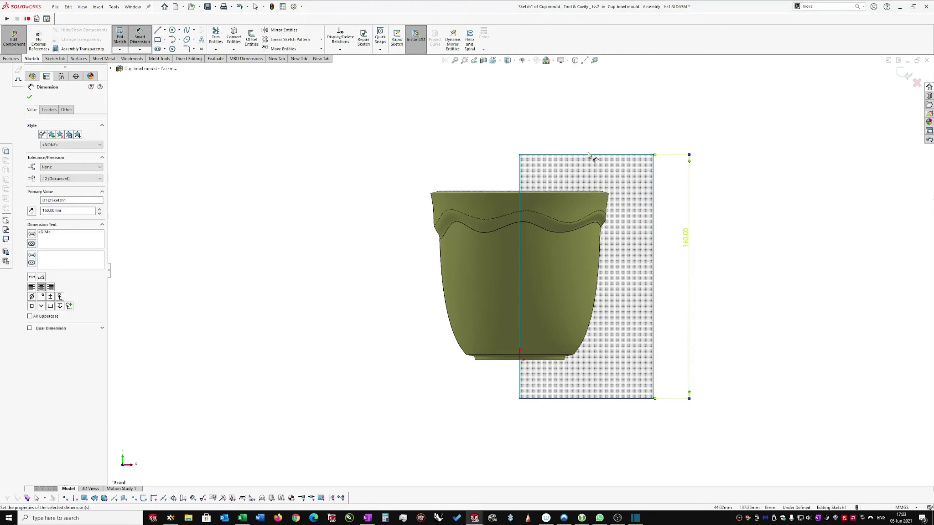
{"action": "left_click", "coordinate": [588, 157]}
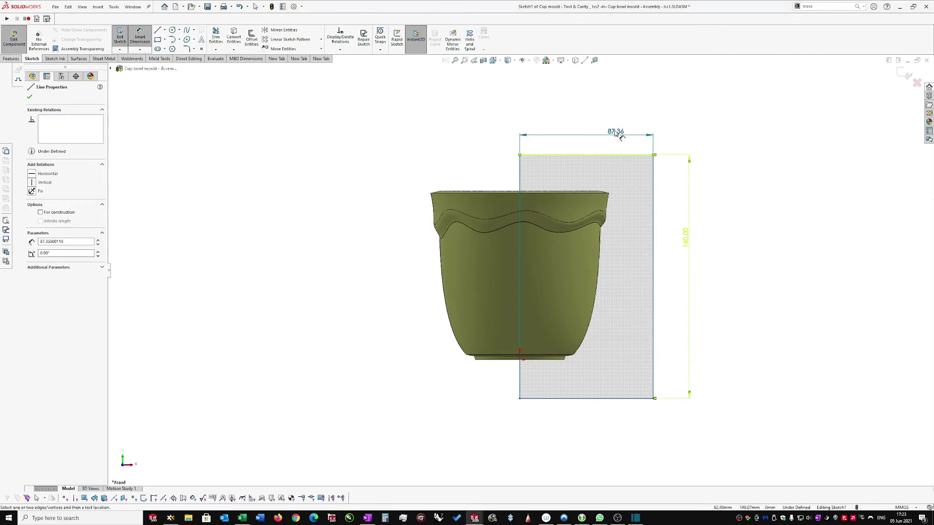
{"action": "left_click", "coordinate": [599, 121]}
{"action": "type", "text": "80"}
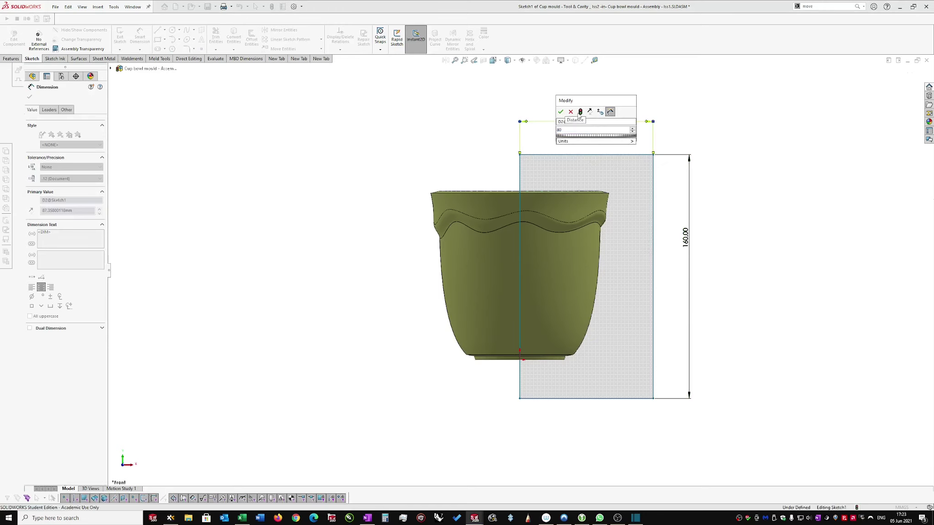
{"action": "left_click", "coordinate": [561, 112]}
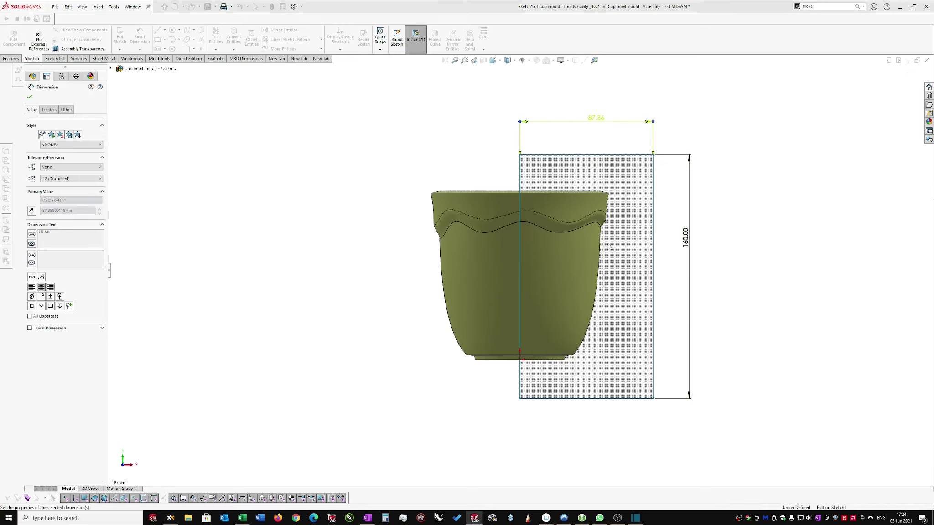
- Dimension the rectangle's lower edge 25 mm below the origin
{"action": "left_click", "coordinate": [519, 361]}
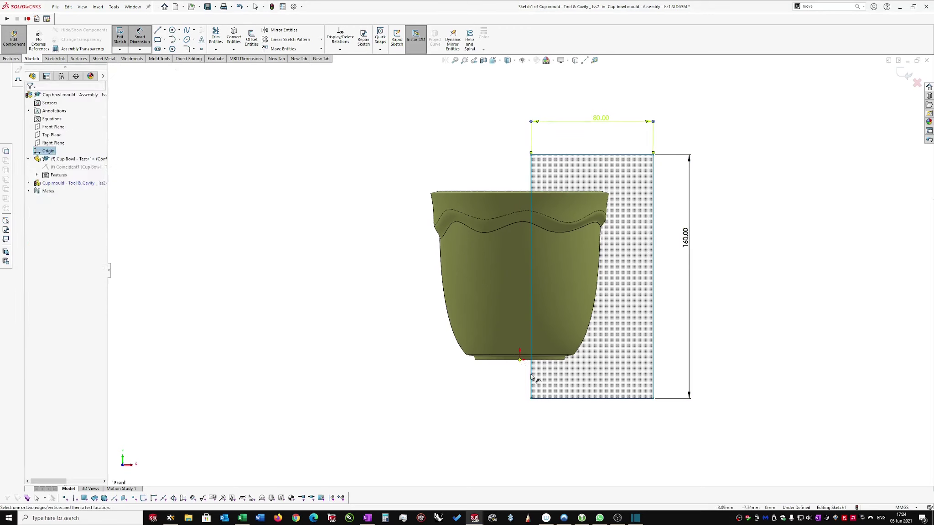
{"action": "left_click", "coordinate": [574, 400]}
{"action": "left_click", "coordinate": [440, 376]}
{"action": "type", "text": "25"}
{"action": "key", "text": "Return"}
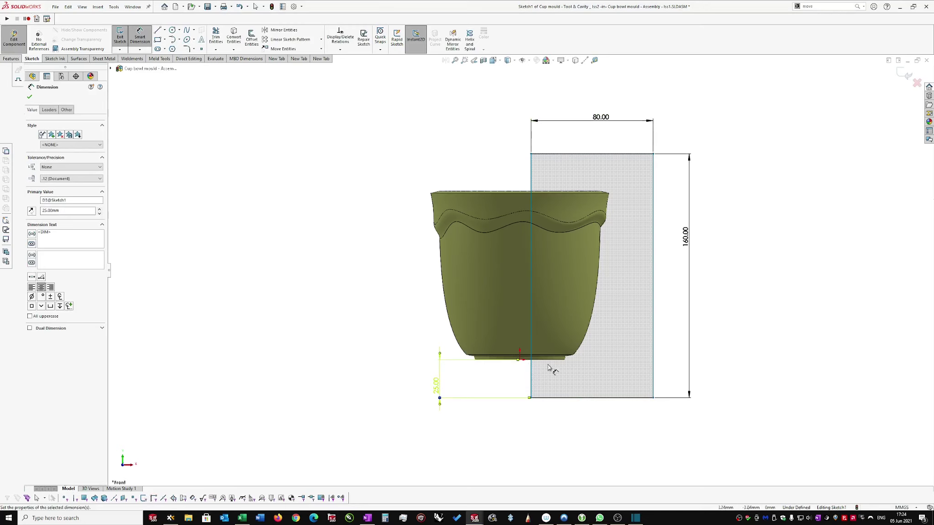
- Make the rectangle's inner vertical side coincident with the origin and finish the sketch
{"action": "scroll", "coordinate": [533, 381], "scroll_direction": "down", "scroll_amount": 1}
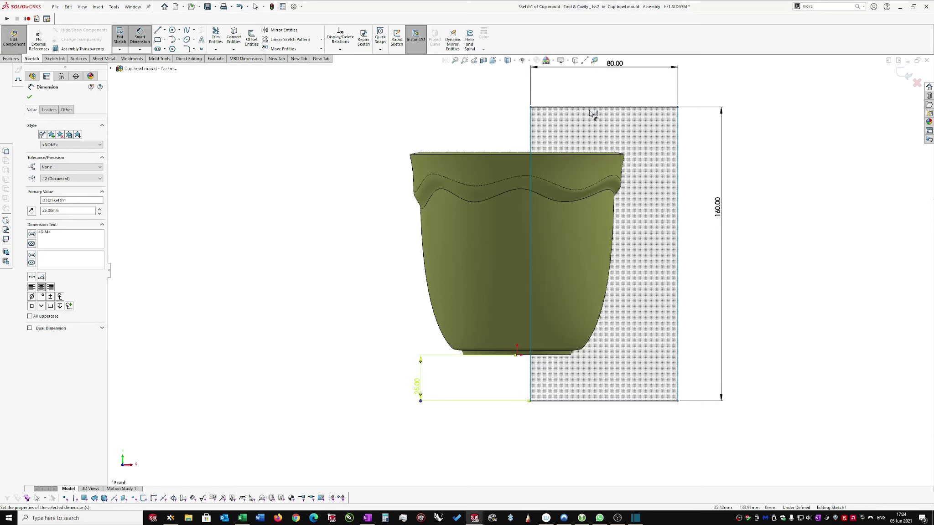
{"action": "key", "text": "Escape"}
{"action": "left_click", "coordinate": [531, 369]}
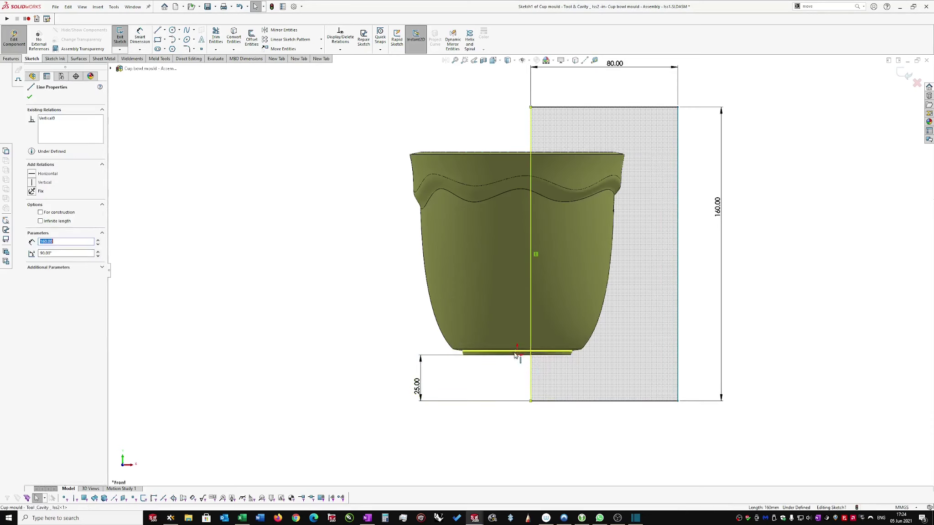
{"action": "left_click", "coordinate": [518, 355], "text": "ctrl"}
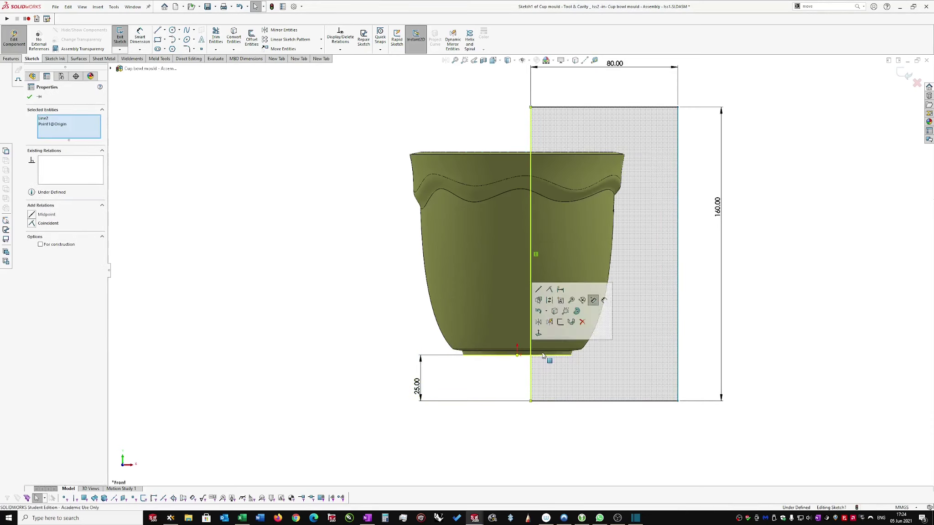
{"action": "left_click", "coordinate": [550, 293]}
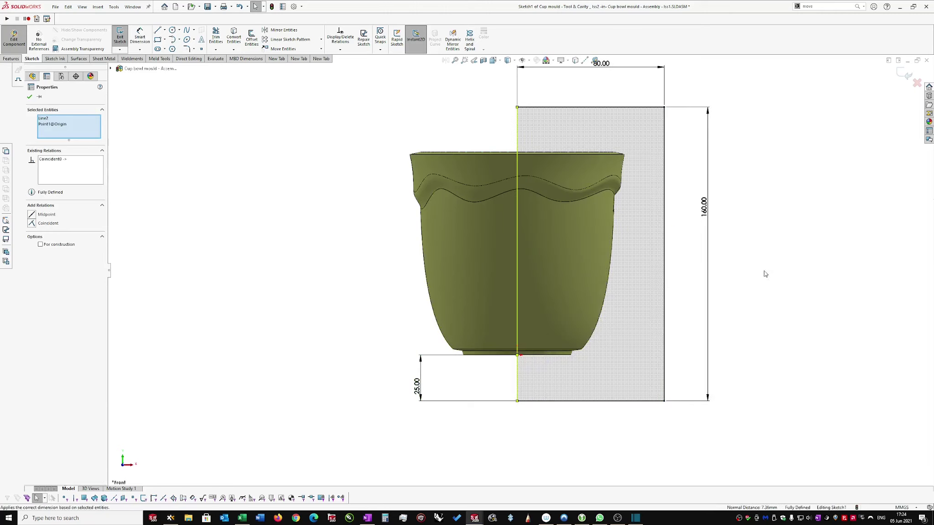
{"action": "key", "text": "z"}
{"action": "scroll", "coordinate": [643, 208], "scroll_direction": "down", "scroll_amount": 2}
{"action": "left_click", "coordinate": [902, 74]}
- Revolve the rectangle 360° into a solid cylinder around the cup, using the vertical side through the cup's centre as the axis
{"action": "middle_click_drag", "start_coordinate": [660, 199], "coordinate": [548, 213]}
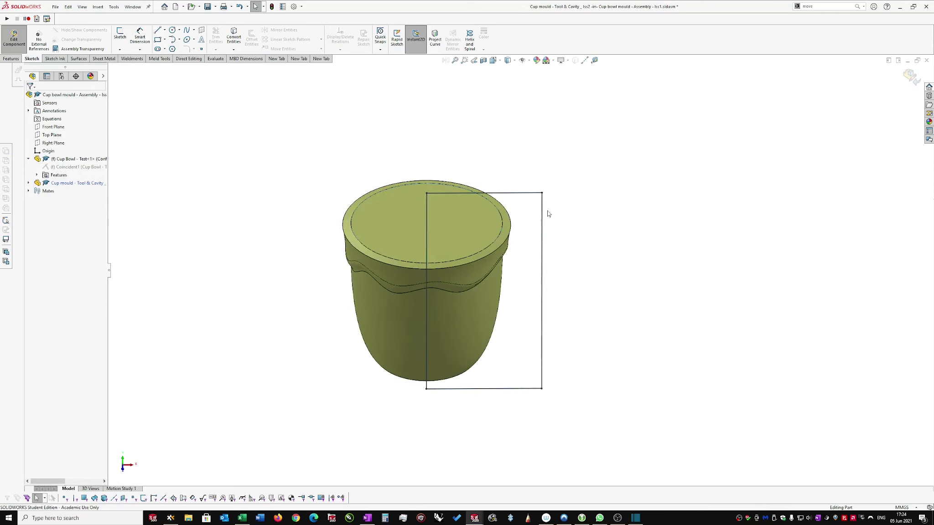
{"action": "left_click", "coordinate": [541, 226]}
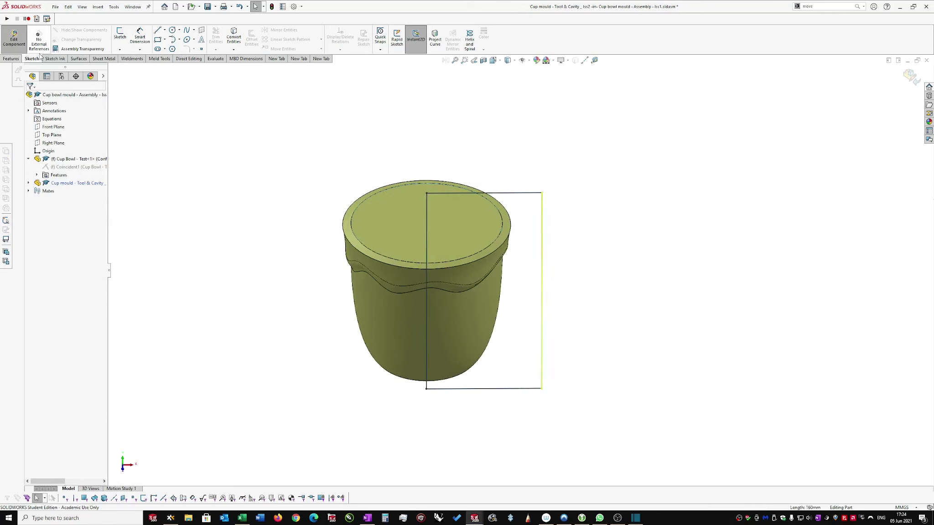
{"action": "left_click", "coordinate": [14, 58]}
{"action": "left_click", "coordinate": [145, 40]}
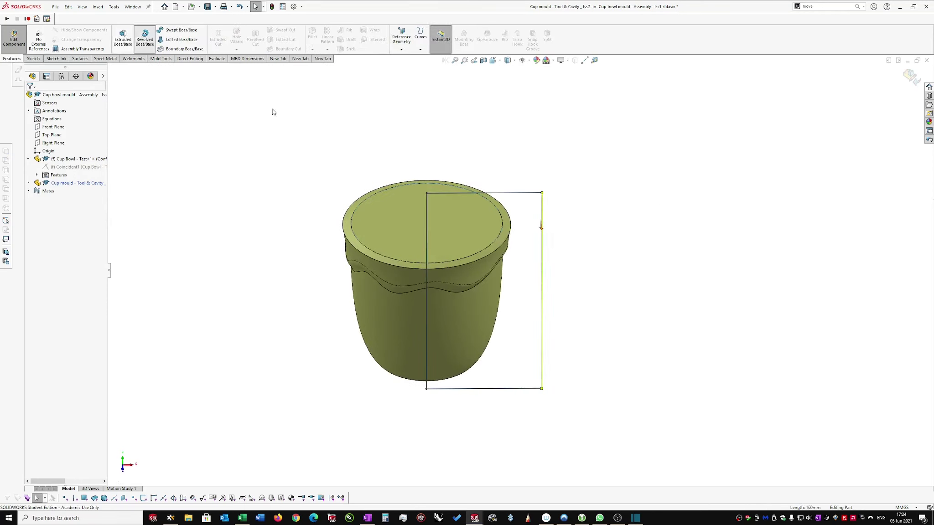
{"action": "middle_click_drag", "start_coordinate": [558, 192], "coordinate": [536, 192]}
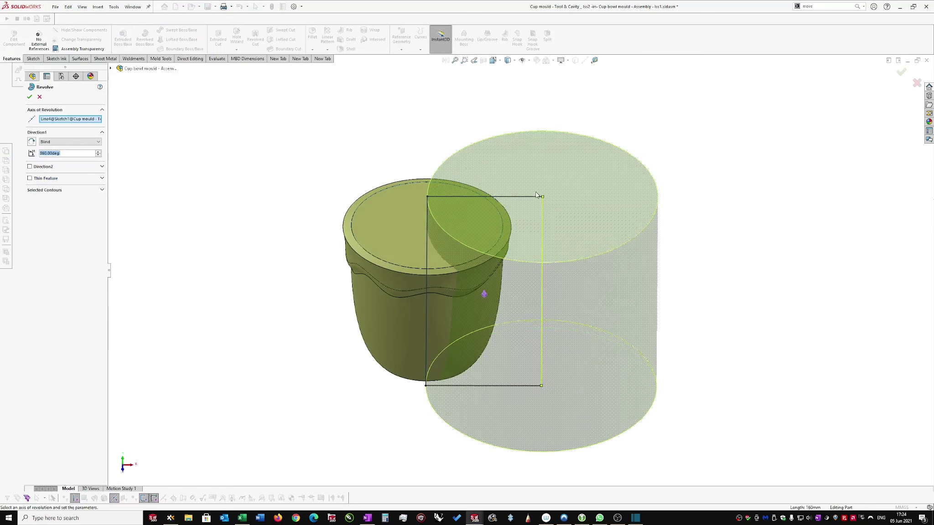
{"action": "left_click", "coordinate": [65, 119]}
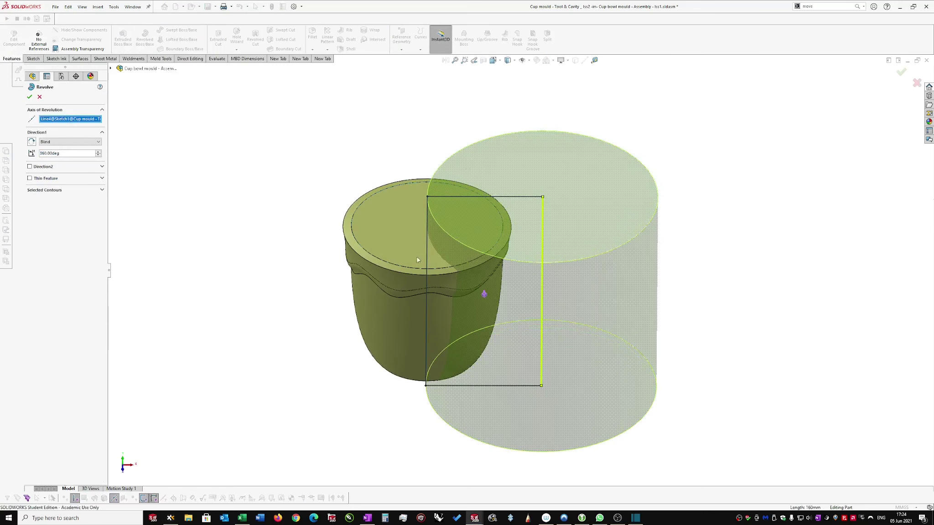
{"action": "left_click", "coordinate": [428, 244]}
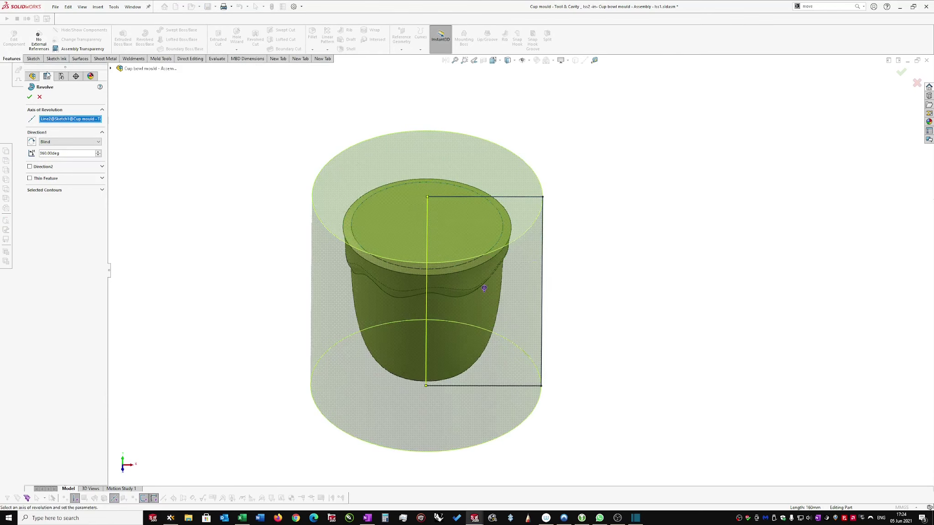
{"action": "left_click", "coordinate": [29, 97]}
- Return to the assembly and reopen the Cup mould - Tool & Cavity part for editing in context
{"action": "middle_click_drag", "start_coordinate": [633, 181], "coordinate": [562, 193]}
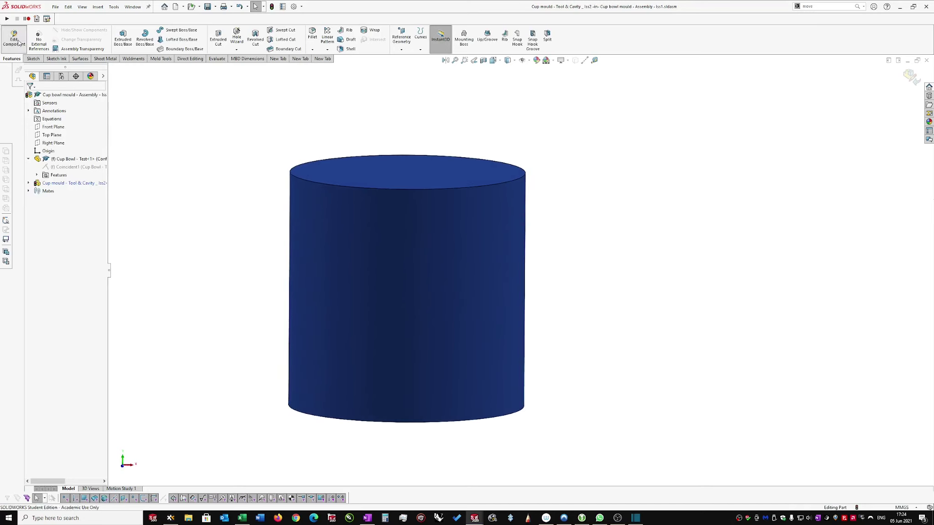
{"action": "middle_click_drag", "start_coordinate": [570, 210], "coordinate": [551, 175]}
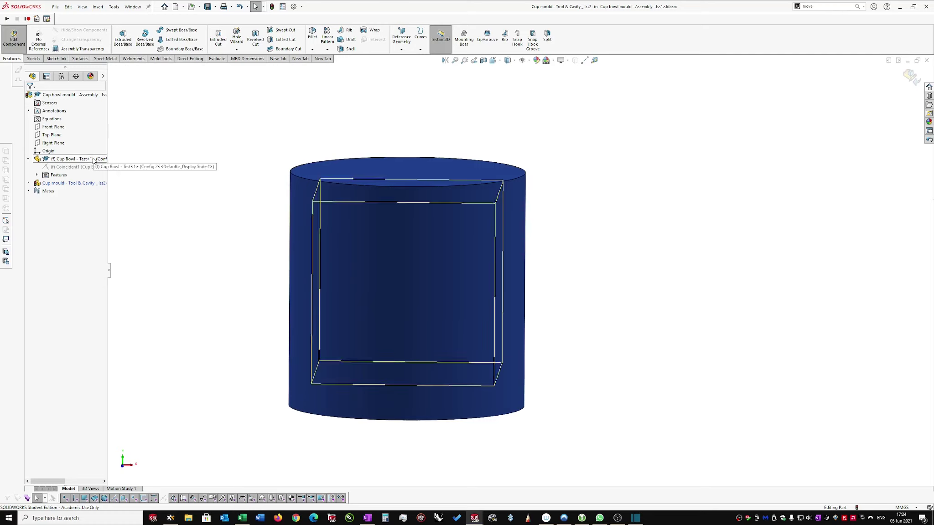
{"action": "left_click", "coordinate": [908, 77]}
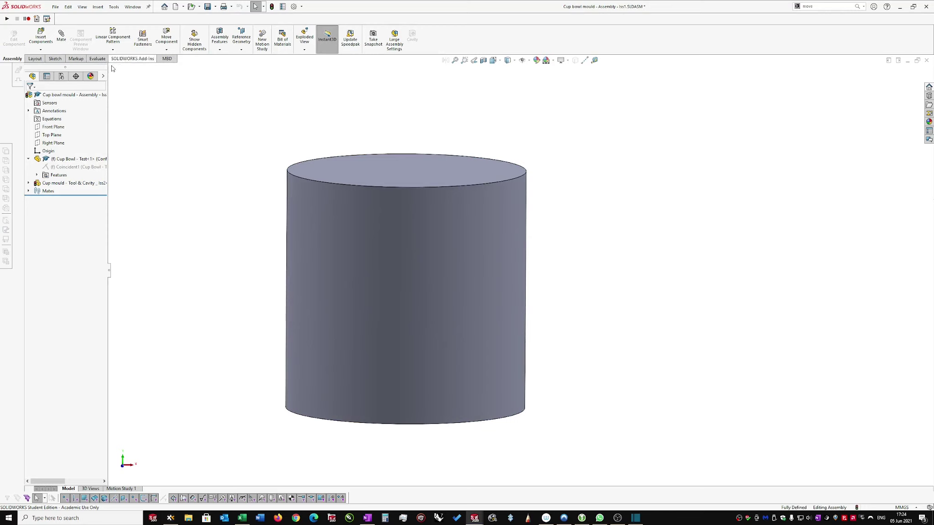
{"action": "left_click", "coordinate": [58, 184]}
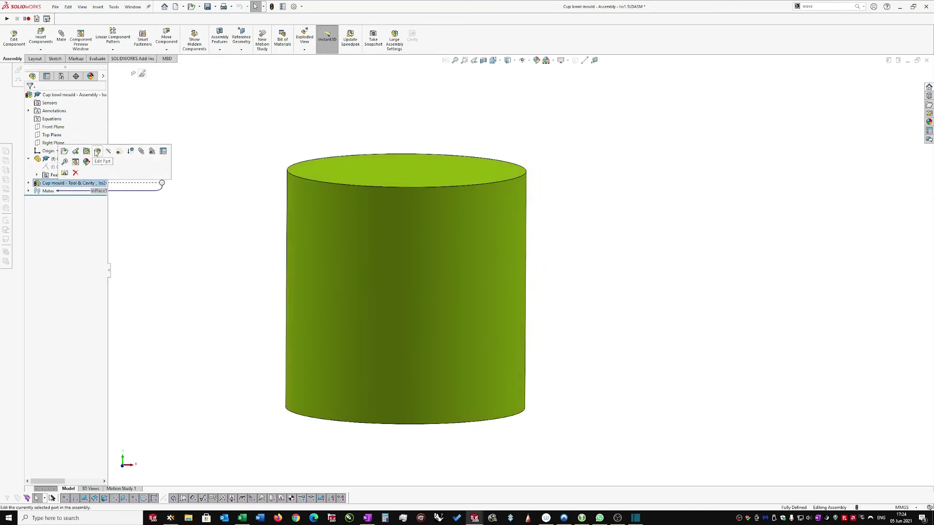
{"action": "left_click", "coordinate": [98, 148]}
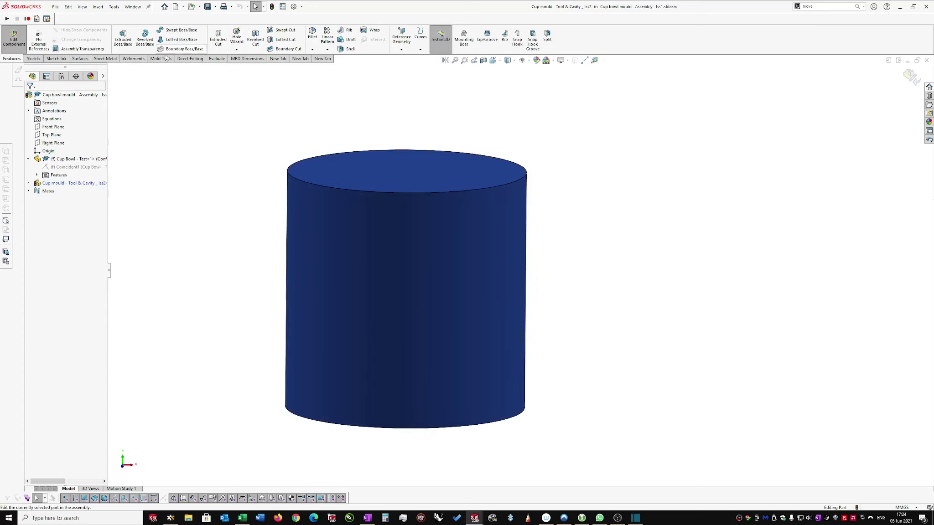
- Look up the Cavity command's description among the Mold Tools commands in the customization settings, and close the settings
{"action": "left_click", "coordinate": [160, 59]}
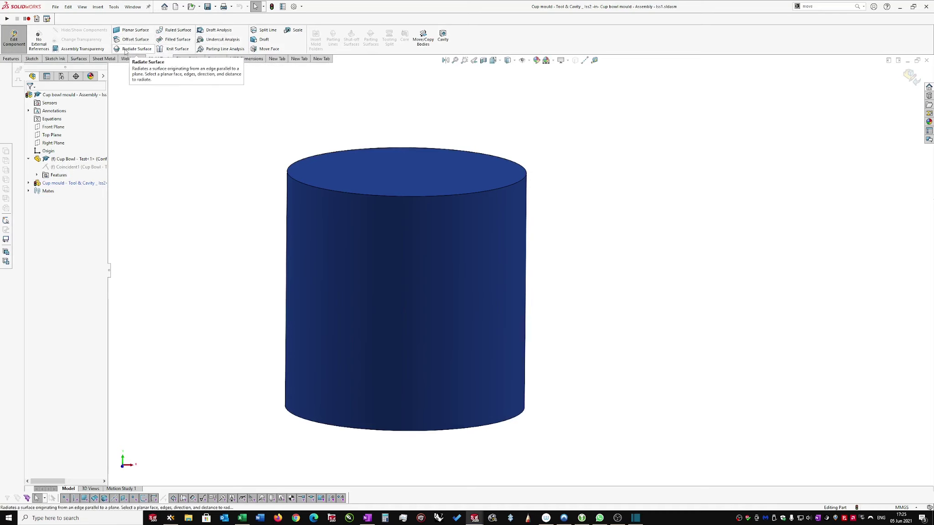
{"action": "right_click", "coordinate": [482, 37]}
{"action": "left_click", "coordinate": [506, 76]}
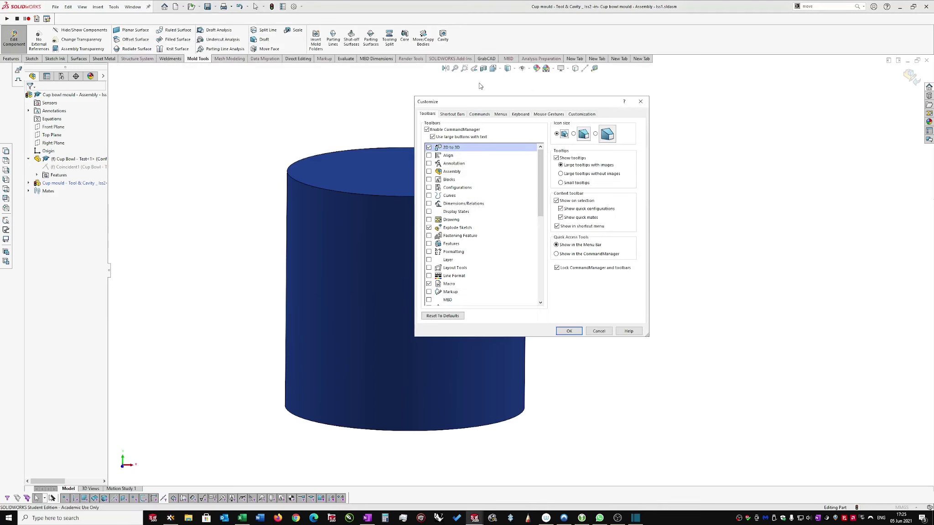
{"action": "left_click", "coordinate": [479, 115]}
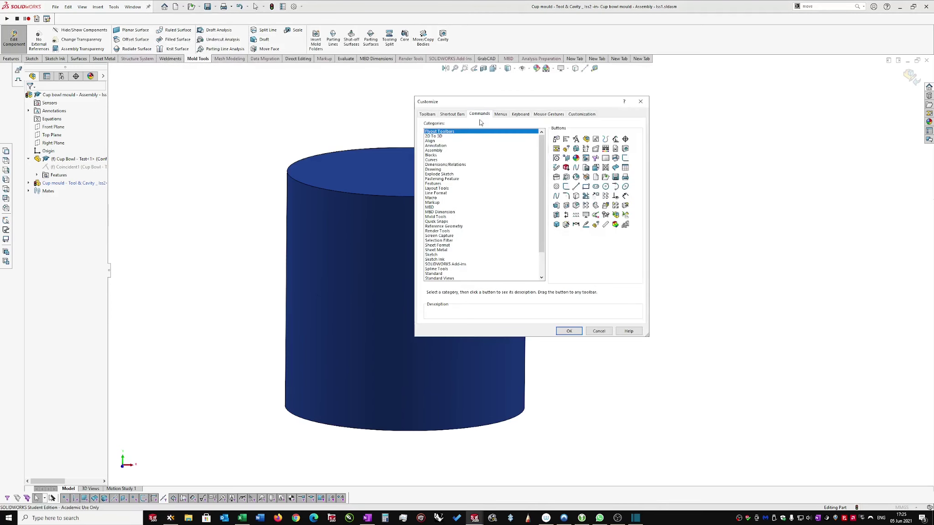
{"action": "left_click", "coordinate": [433, 217]}
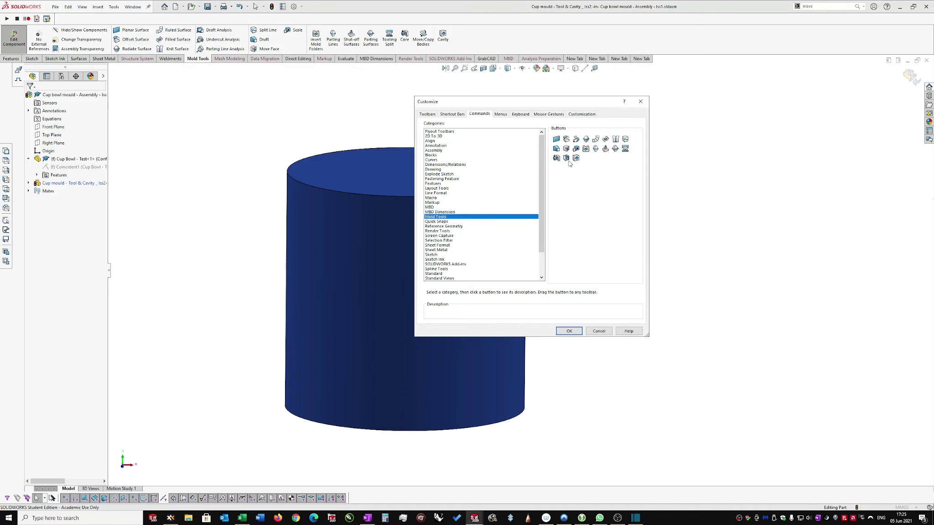
{"action": "mouse_move", "coordinate": [577, 159]}
{"action": "left_mouse_down"}
{"action": "mouse_move", "coordinate": [466, 49]}
{"action": "mouse_move", "coordinate": [544, 133]}
{"action": "mouse_move", "coordinate": [457, 27]}
{"action": "mouse_move", "coordinate": [582, 218]}
{"action": "mouse_move", "coordinate": [576, 199]}
{"action": "left_mouse_up"}
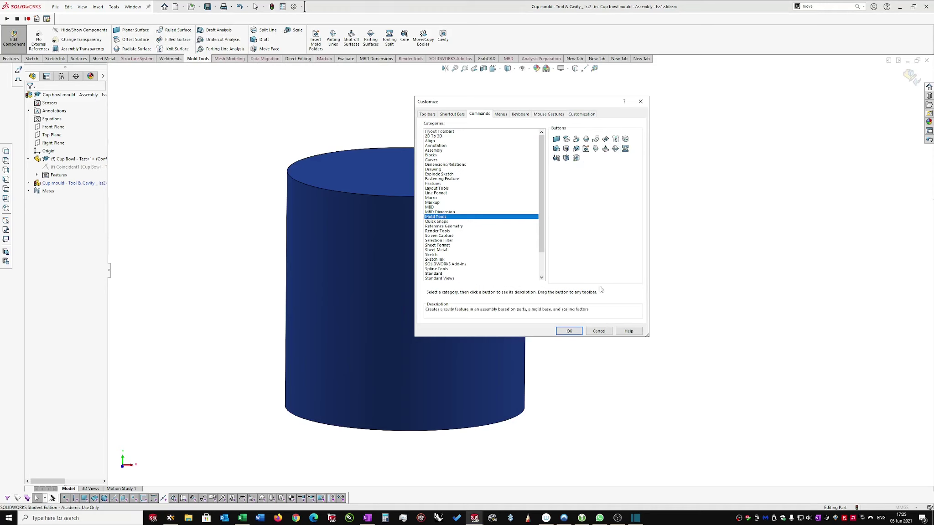
{"action": "left_click", "coordinate": [578, 333]}
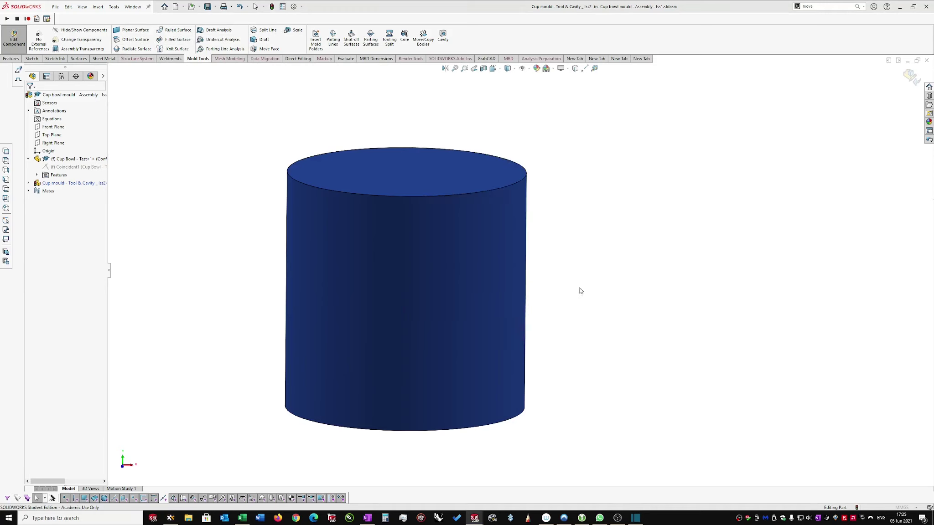
- Cut a cavity in the mould part with the Cup Bowl - Test component as design component, using 0% uniform scaling about component origins
{"action": "left_click", "coordinate": [442, 36]}
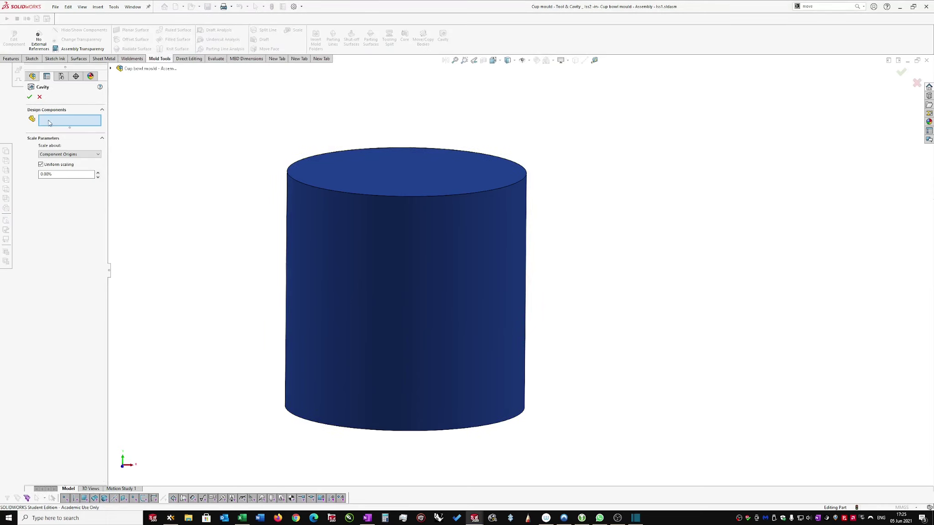
{"action": "left_click", "coordinate": [111, 68]}
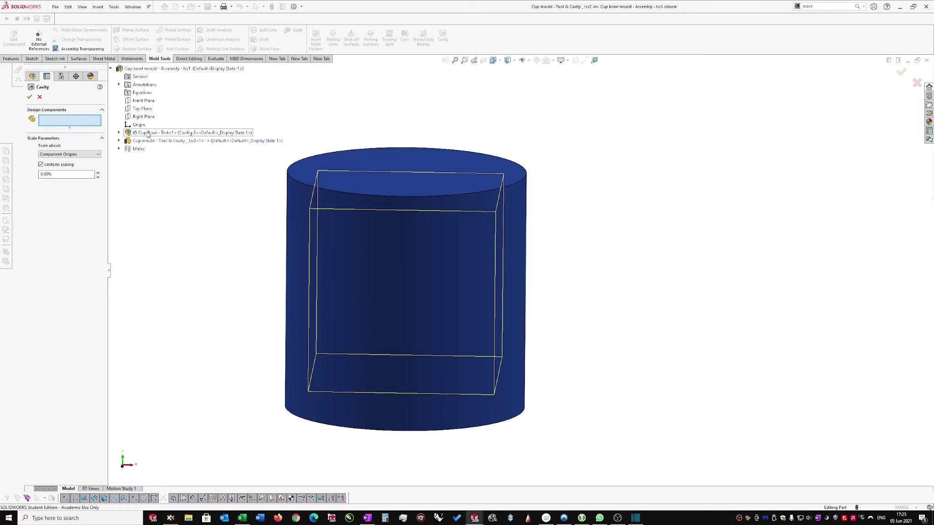
{"action": "left_click", "coordinate": [147, 133]}
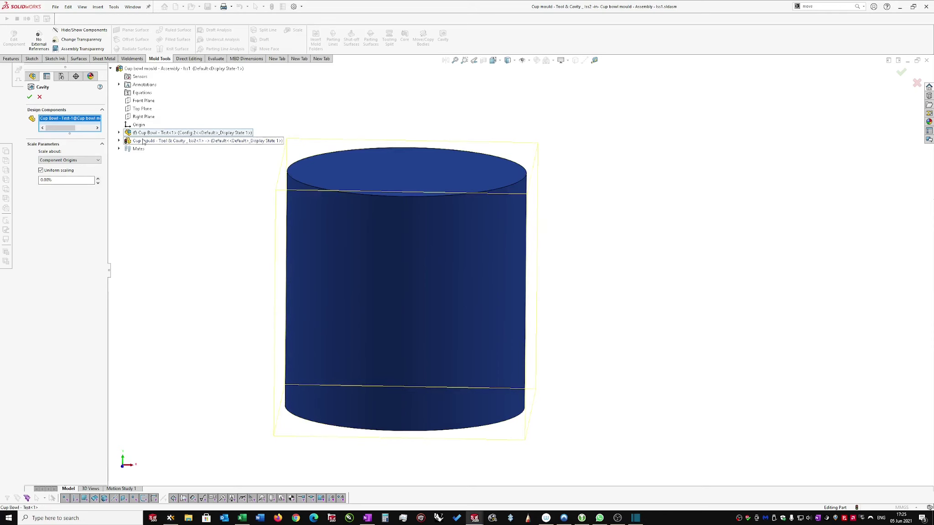
{"action": "left_click", "coordinate": [30, 97]}
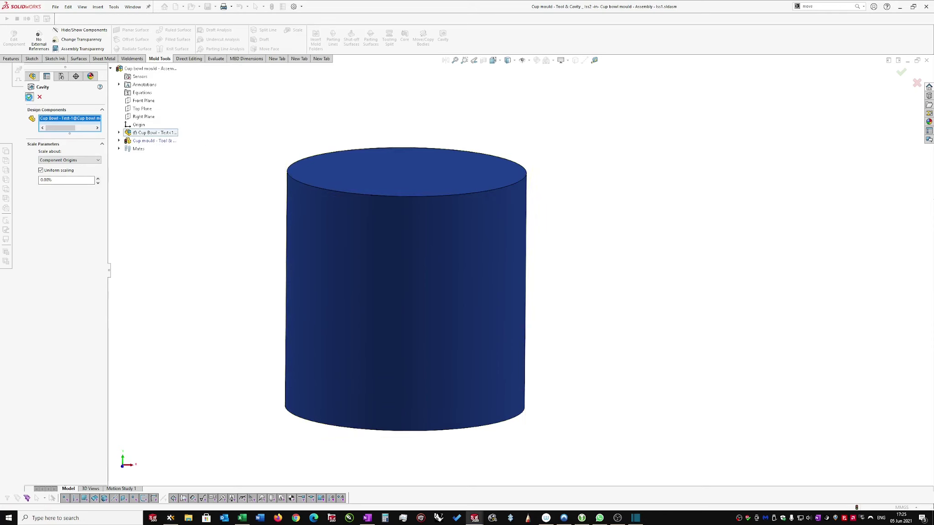
{"action": "left_click", "coordinate": [159, 185]}
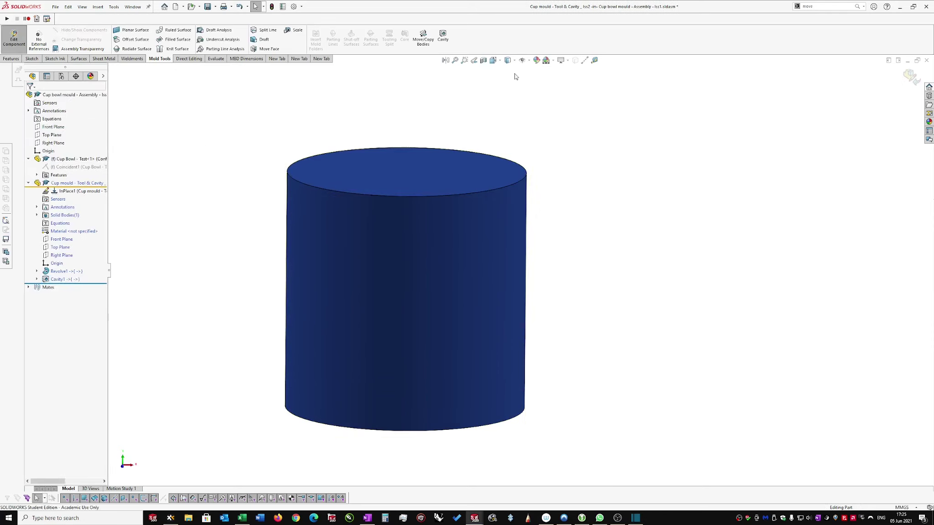
- Inspect the inside of the mould with a section view on the front plane, and leave the section view
{"action": "left_click", "coordinate": [483, 60]}
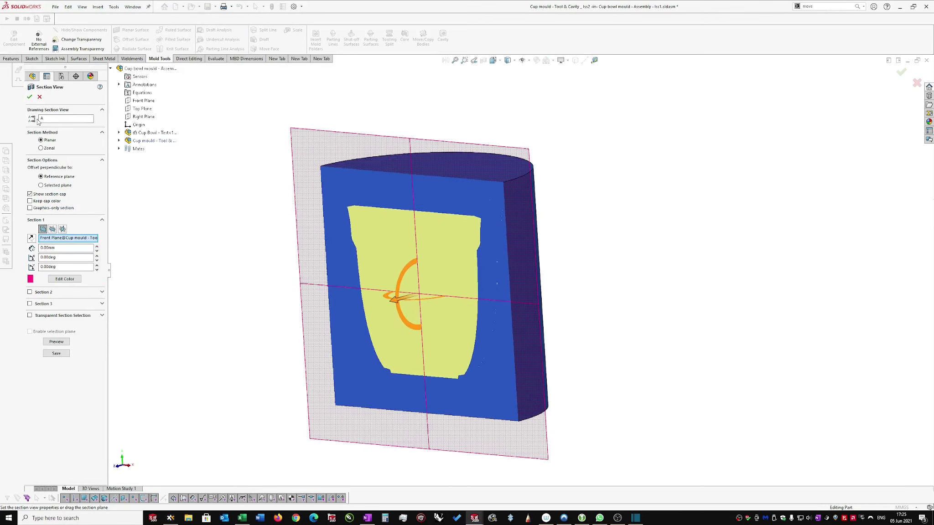
{"action": "left_click", "coordinate": [39, 97]}
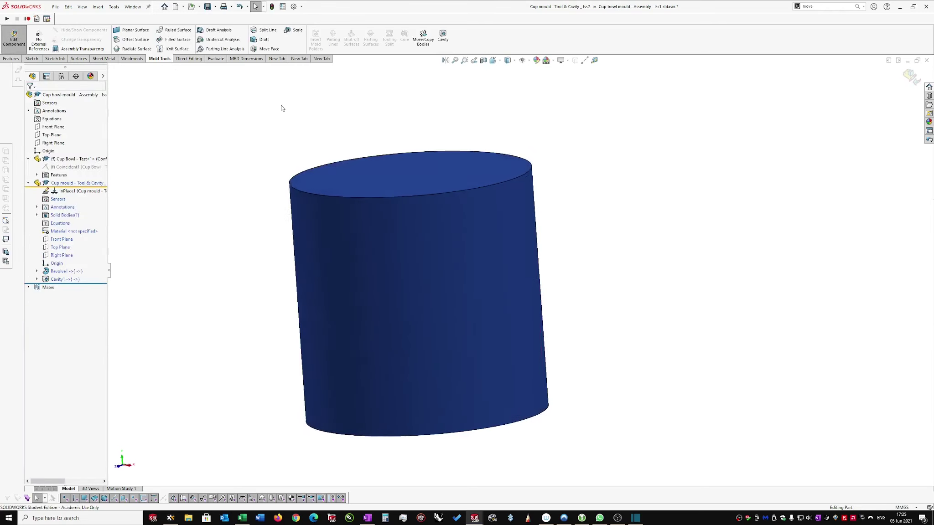
{"action": "middle_click_drag", "start_coordinate": [407, 180], "coordinate": [543, 191]}
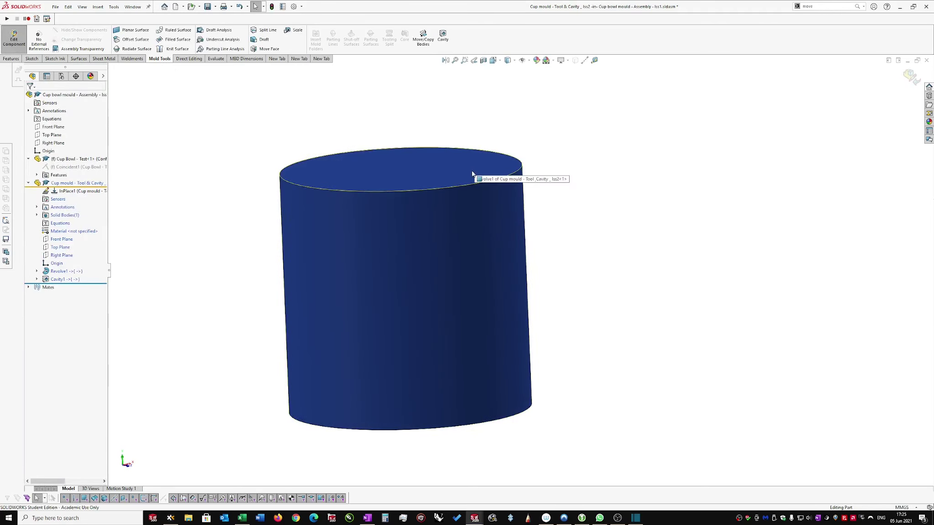
- Switch to the front view and set the display style to hidden lines visible
{"action": "left_click", "coordinate": [493, 61]}
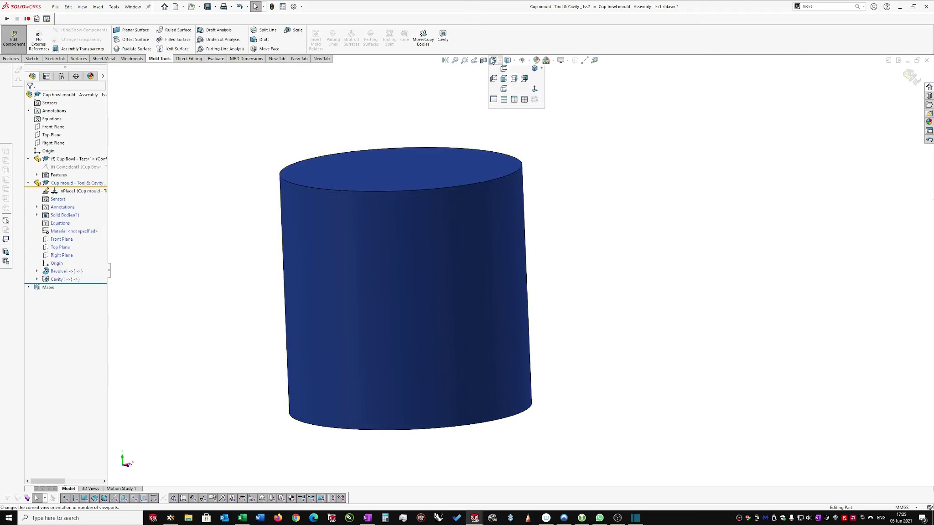
{"action": "left_click", "coordinate": [504, 78]}
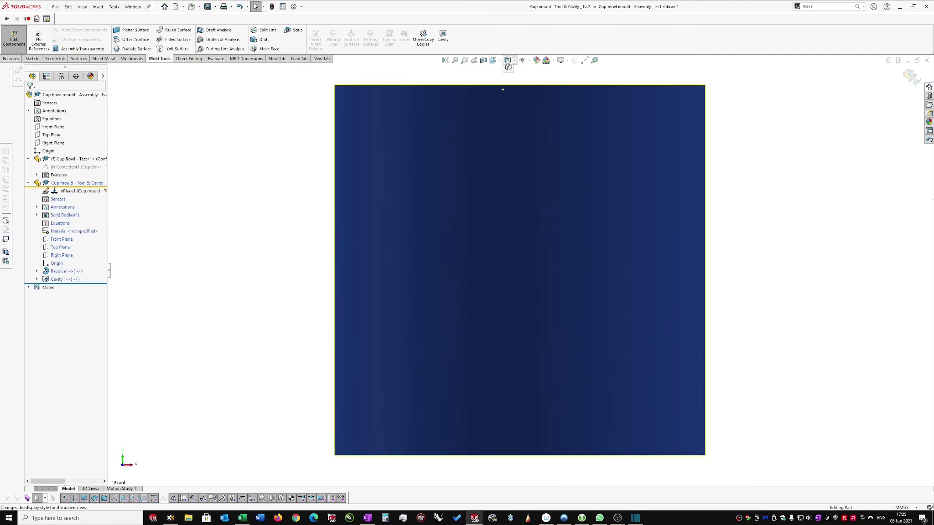
{"action": "left_click", "coordinate": [508, 61]}
{"action": "left_click", "coordinate": [510, 114]}
{"action": "scroll", "coordinate": [724, 168], "scroll_direction": "up", "scroll_amount": 1}
{"action": "scroll", "coordinate": [724, 168], "scroll_direction": "down", "scroll_amount": 1}
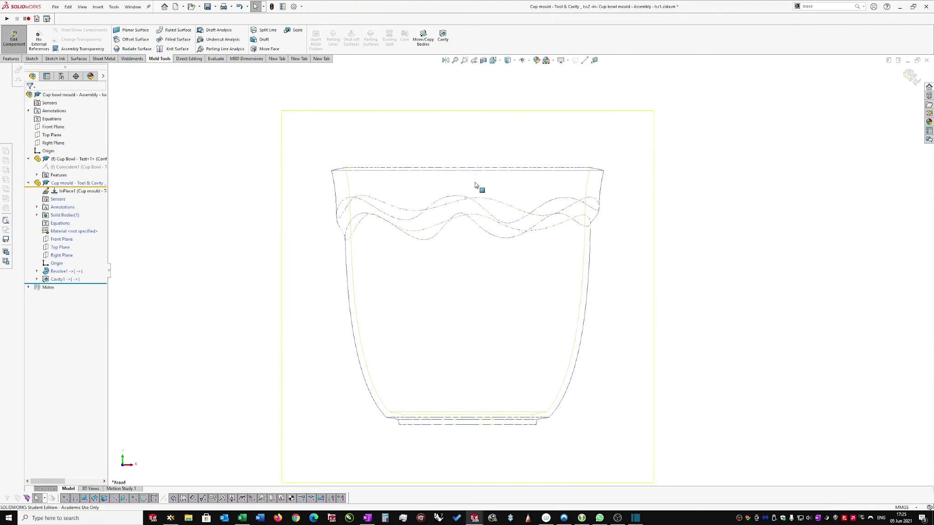
{"action": "scroll", "coordinate": [476, 185], "scroll_direction": "up", "scroll_amount": 1}
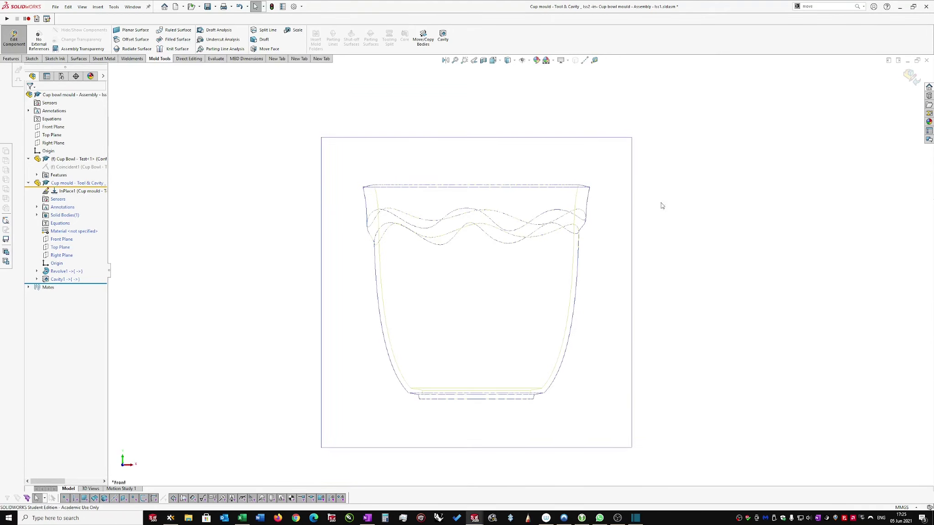
- Start a sketch on the Front Plane of the Cup mould - Tool & Cavity part
{"action": "key", "text": "s"}
{"action": "right_click_drag", "start_coordinate": [672, 257], "coordinate": [703, 257]}
{"action": "left_click", "coordinate": [707, 265]}
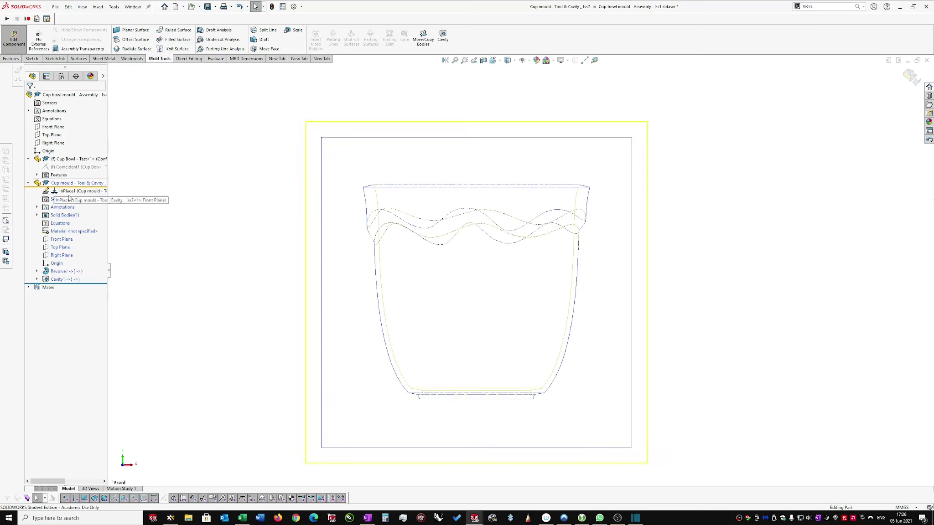
{"action": "left_click", "coordinate": [62, 241]}
{"action": "left_click", "coordinate": [69, 220]}
- Draw a vertical centreline from the origin to a point just above the cup's rim
{"action": "right_click_drag", "start_coordinate": [770, 217], "coordinate": [802, 223]}
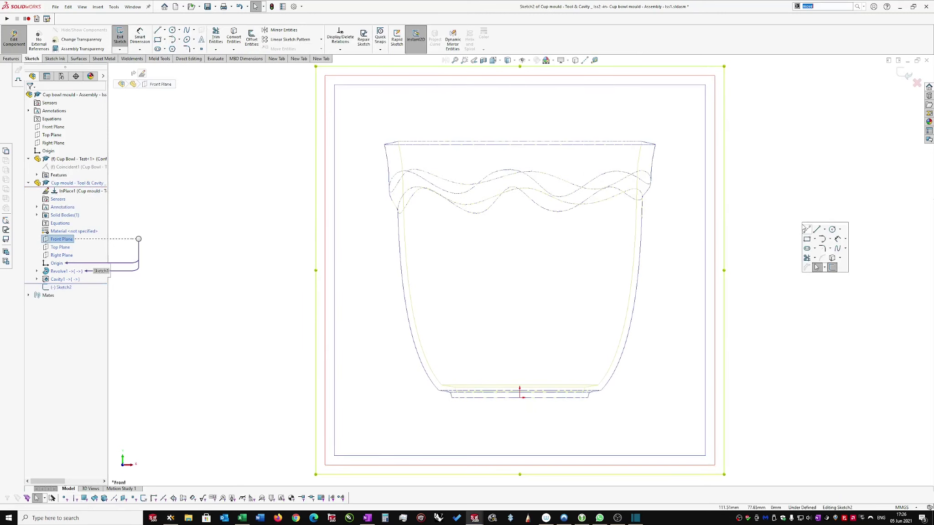
{"action": "left_click", "coordinate": [807, 232]}
{"action": "key", "text": "l"}
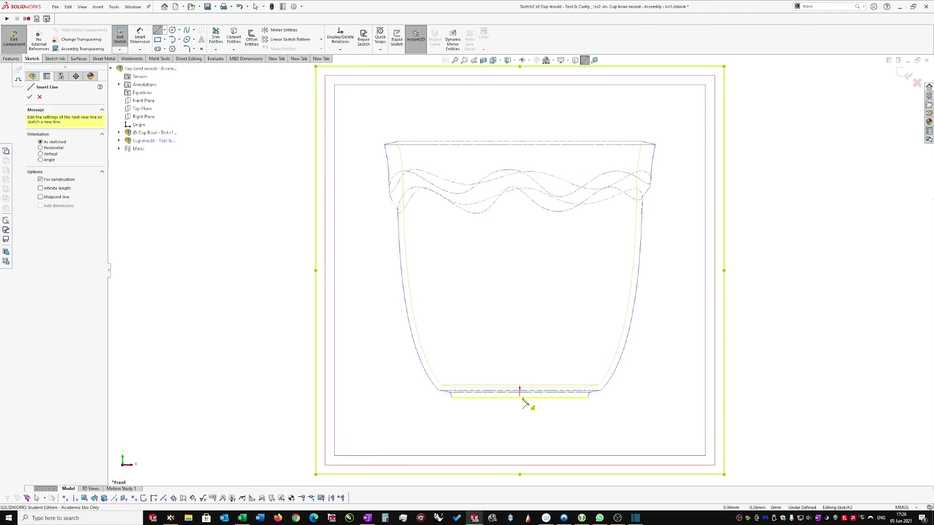
{"action": "left_click", "coordinate": [520, 397]}
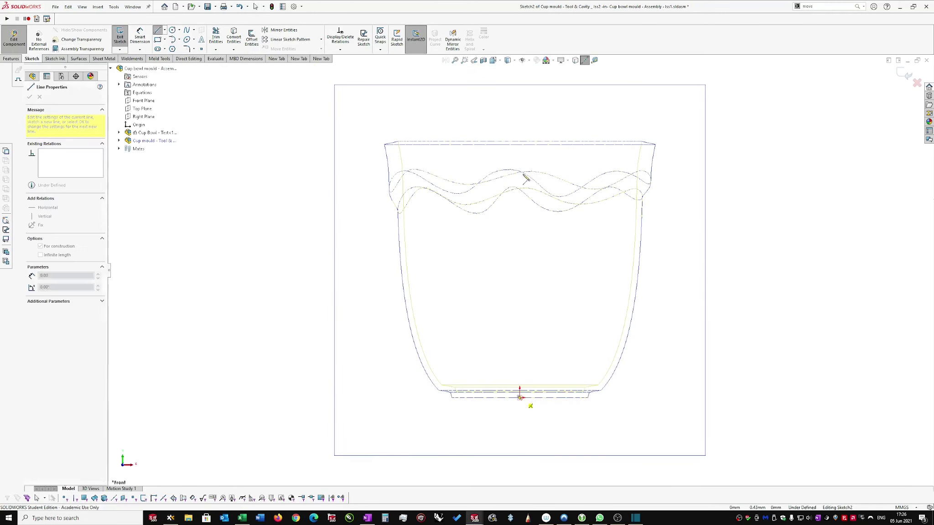
{"action": "left_click", "coordinate": [520, 126]}
{"action": "key", "text": "Escape"}
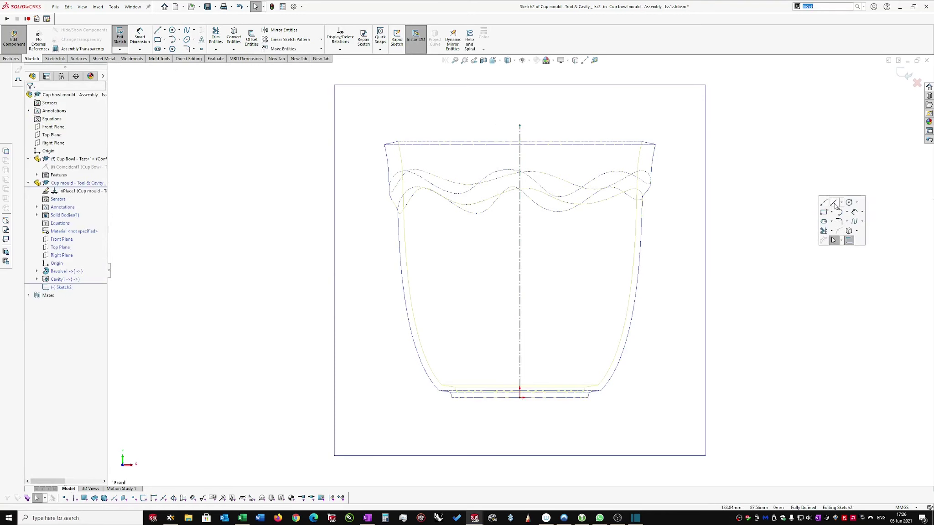
- Draw a stepped parting profile from the centreline at rim level: about 68 mm horizontal, a slope rising about 8 mm, and about 22 mm horizontal
{"action": "left_click", "coordinate": [834, 202]}
{"action": "scroll", "coordinate": [525, 147], "scroll_direction": "down", "scroll_amount": 1}
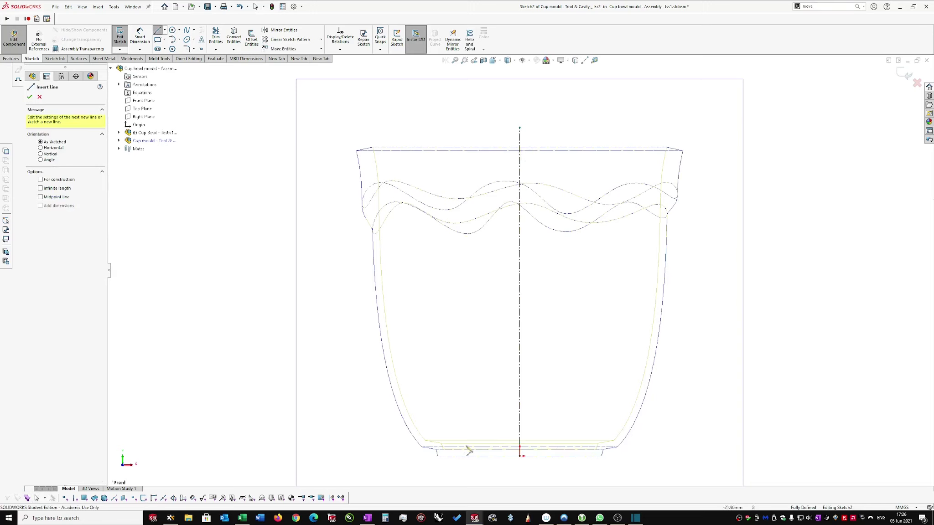
{"action": "left_click", "coordinate": [520, 151]}
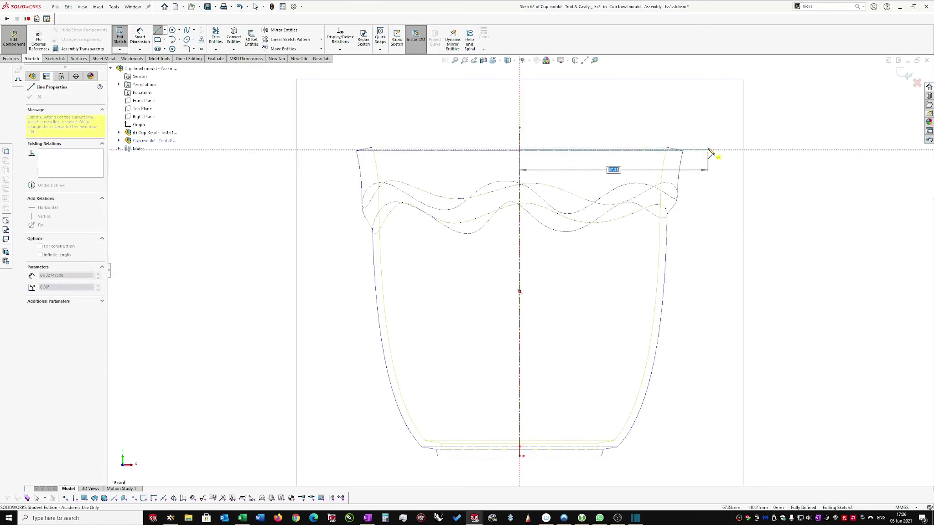
{"action": "left_click", "coordinate": [710, 150]}
{"action": "left_click", "coordinate": [734, 128]}
{"action": "left_click", "coordinate": [797, 128]}
{"action": "key", "text": "Escape"}
- Dimension the distance from the centreline to the start of the slope as 62 mm
{"action": "right_click_drag", "start_coordinate": [850, 148], "coordinate": [844, 114]}
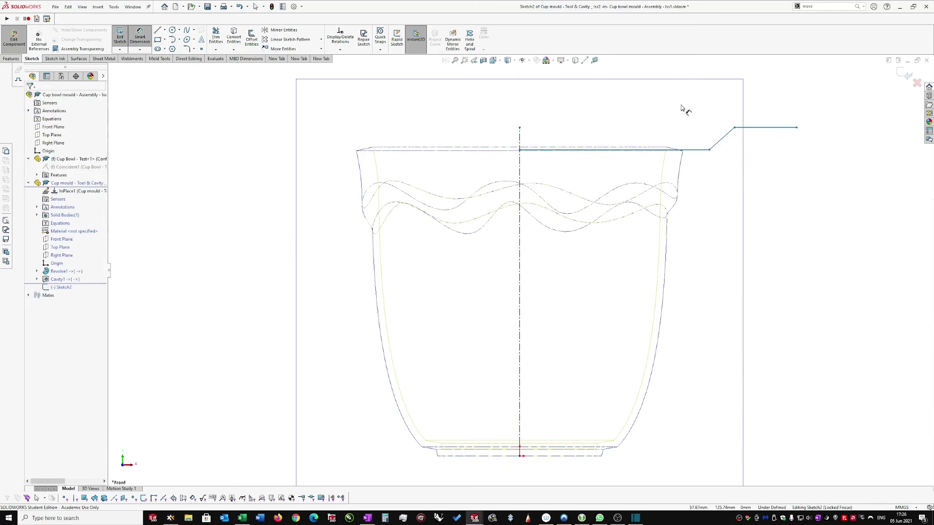
{"action": "left_click", "coordinate": [521, 166]}
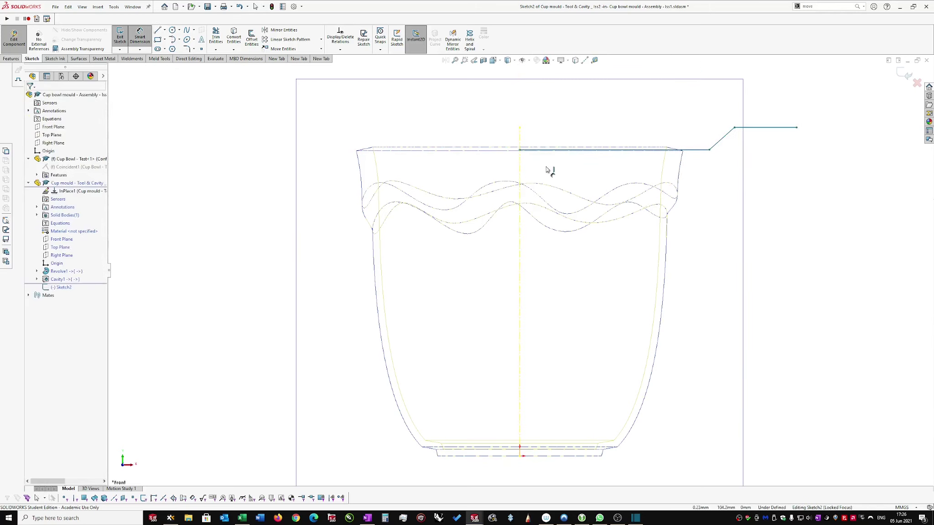
{"action": "left_click", "coordinate": [710, 150]}
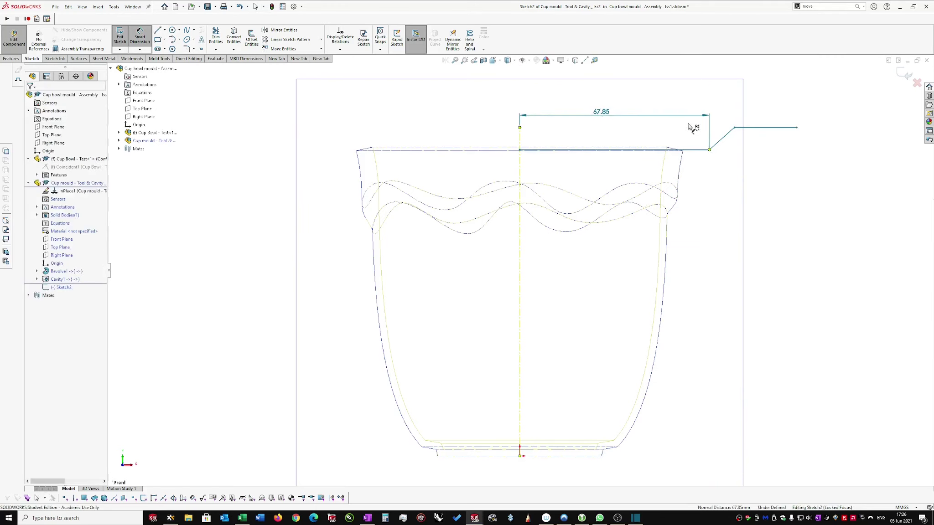
{"action": "left_click", "coordinate": [653, 136]}
{"action": "type", "text": "62"}
{"action": "key", "text": "Return"}
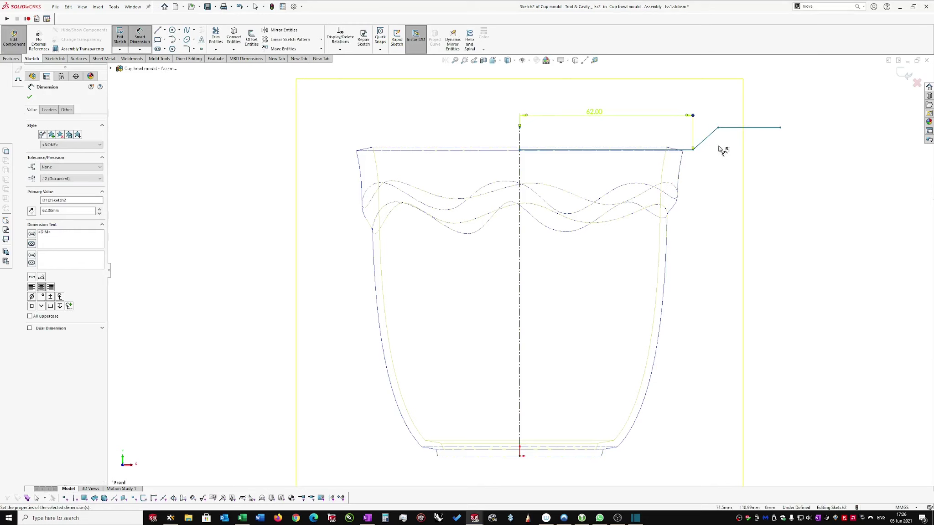
- Dimension the sloped line's angle from the vertical at its lower end as 50°
{"action": "left_click", "coordinate": [703, 141]}
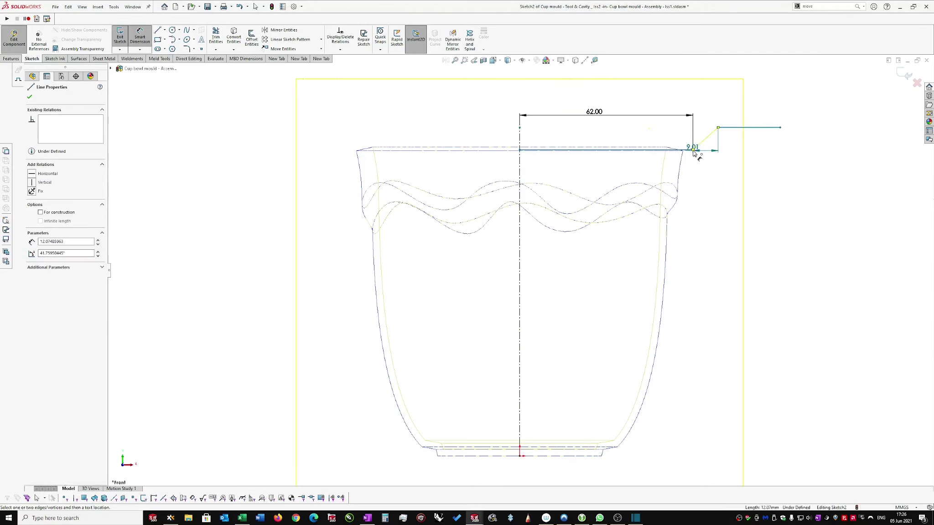
{"action": "left_click", "coordinate": [693, 150]}
{"action": "left_click", "coordinate": [694, 135]}
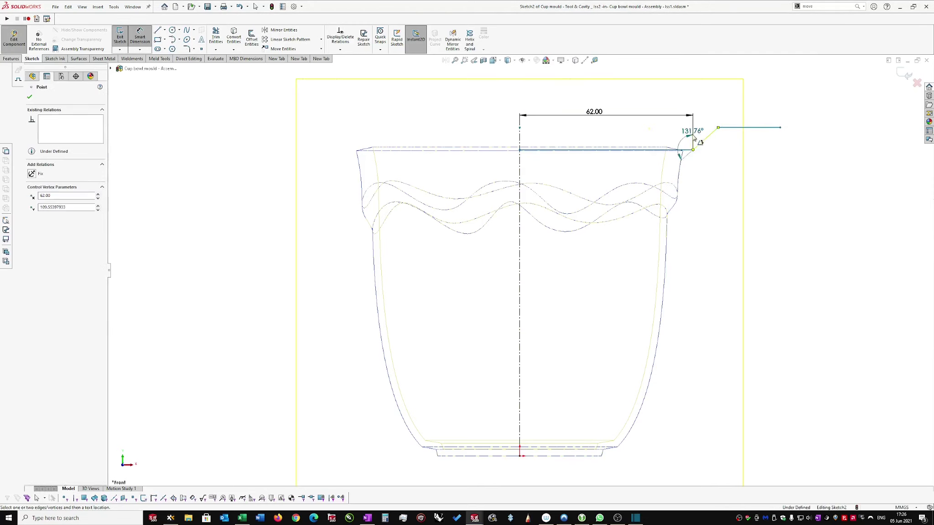
{"action": "left_click", "coordinate": [716, 93]}
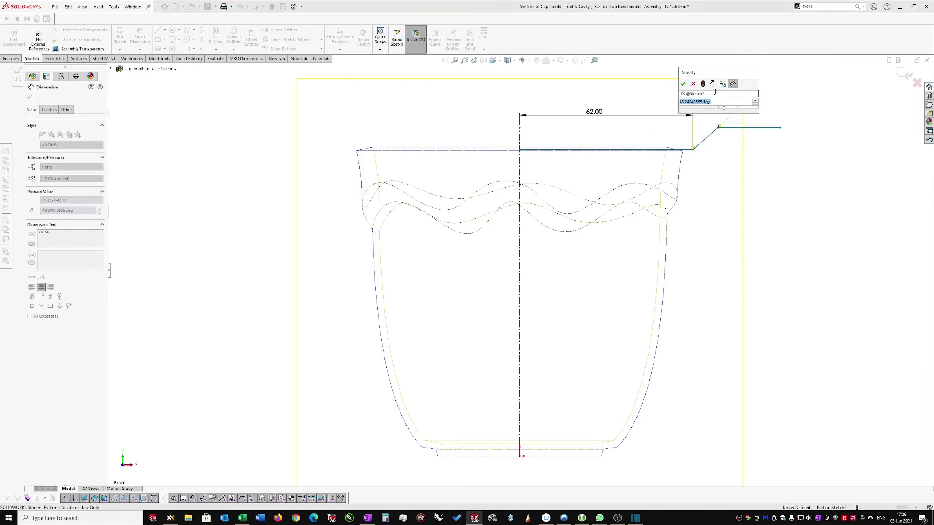
{"action": "type", "text": "50"}
{"action": "key", "text": "Return"}
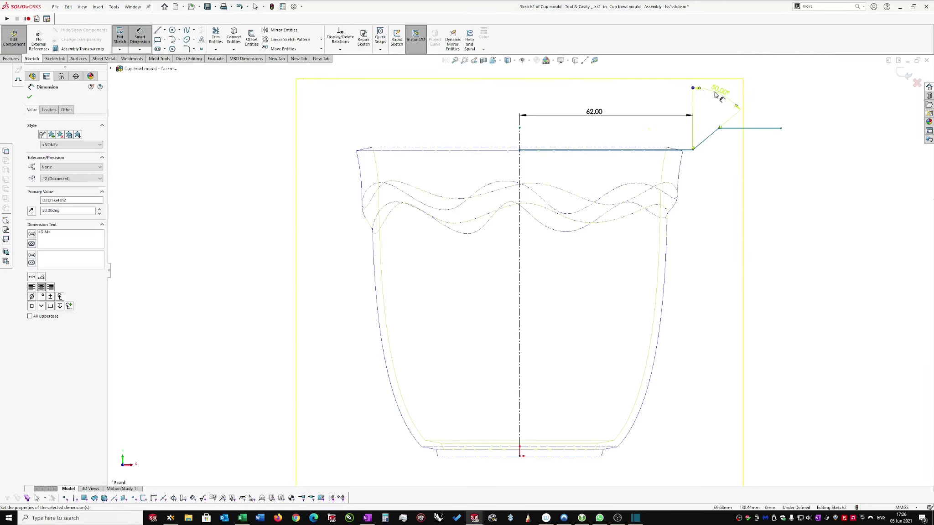
- Dimension the outer horizontal line's length as 20 mm
{"action": "left_click", "coordinate": [750, 128]}
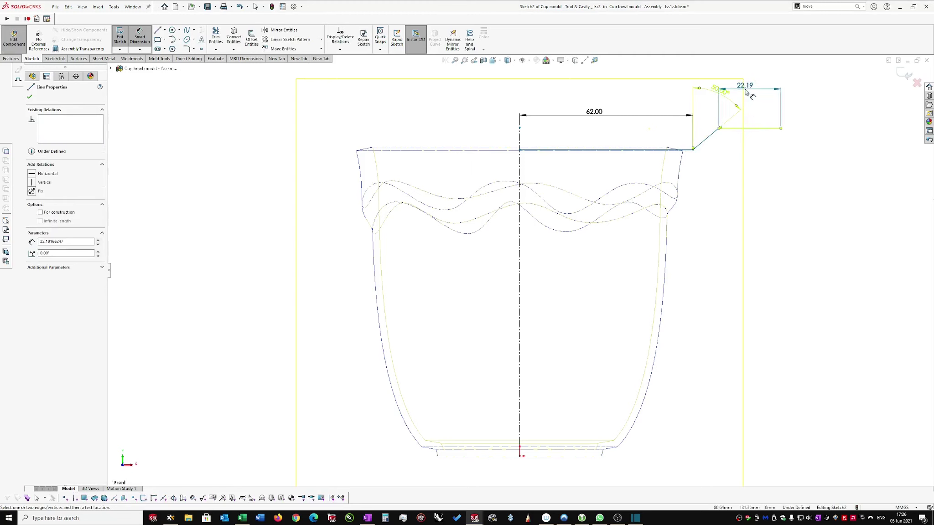
{"action": "left_click", "coordinate": [752, 95]}
{"action": "type", "text": "20"}
{"action": "key", "text": "Return"}
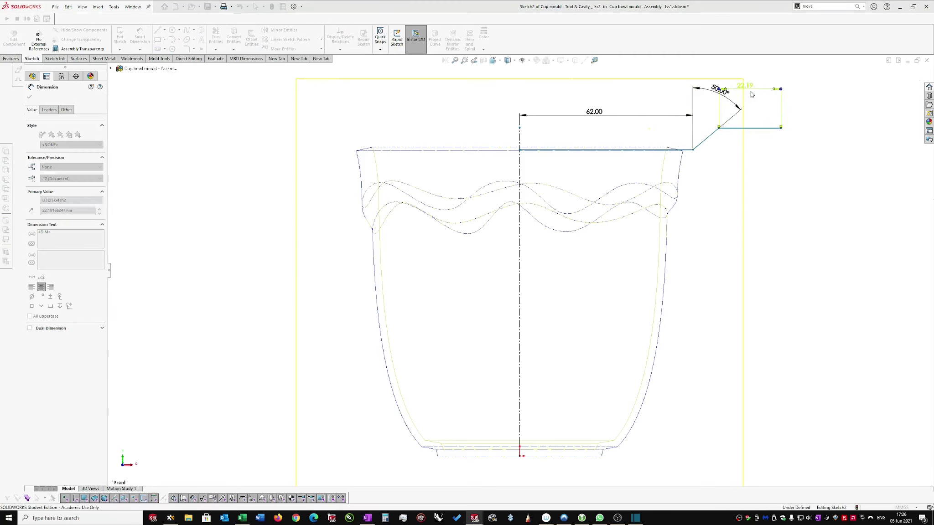
- Dimension the vertical distance between the inner and outer horizontal lines as 8 mm
{"action": "left_click", "coordinate": [520, 173]}
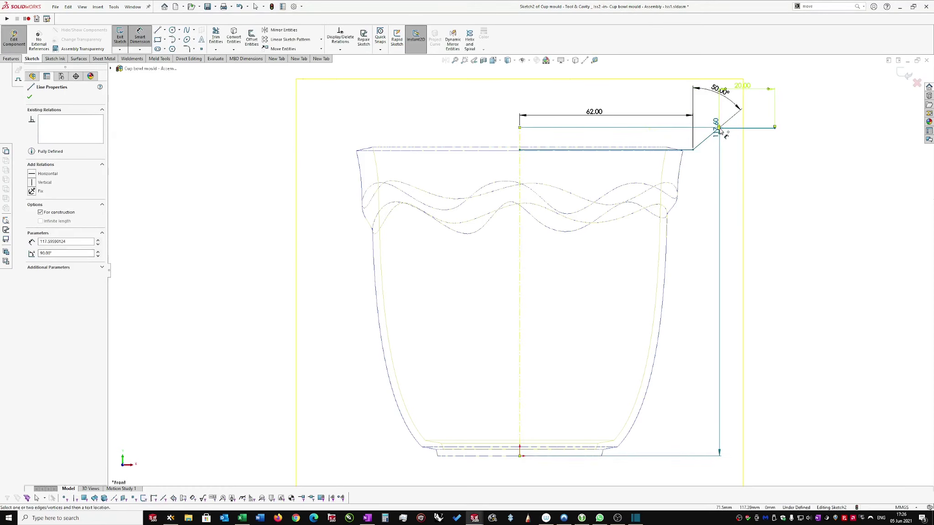
{"action": "key", "text": "Escape"}
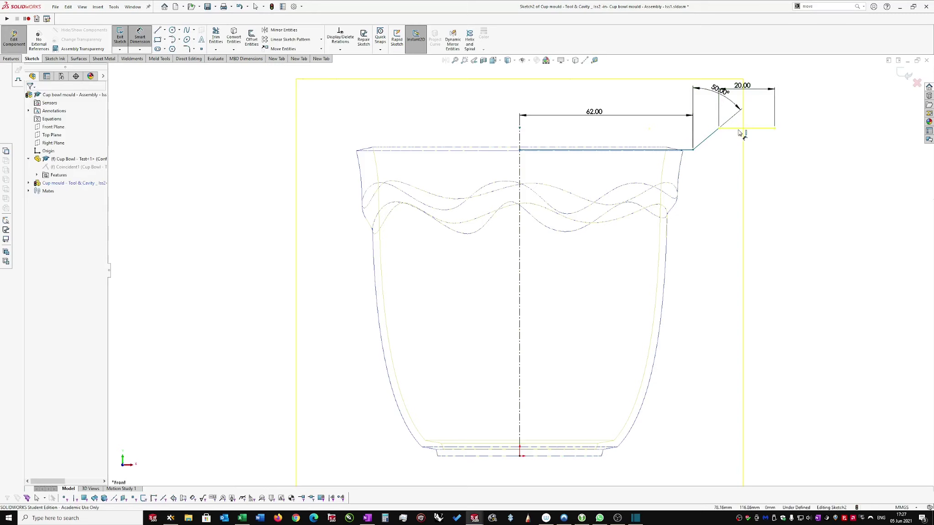
{"action": "left_click", "coordinate": [736, 129]}
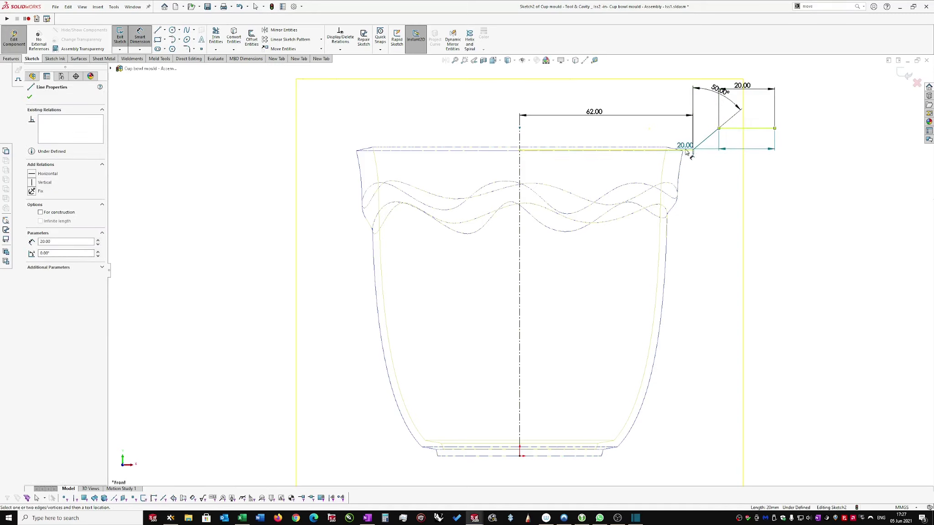
{"action": "left_click", "coordinate": [808, 187]}
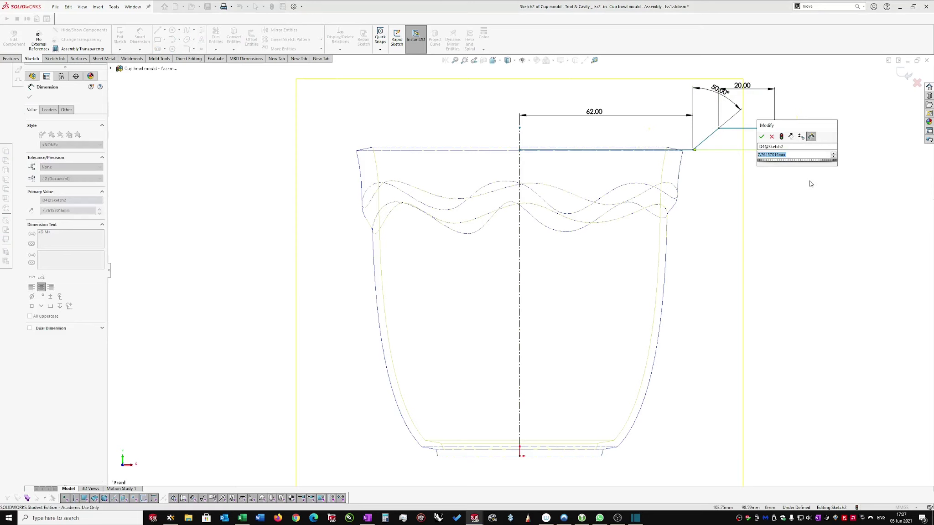
{"action": "type", "text": "8"}
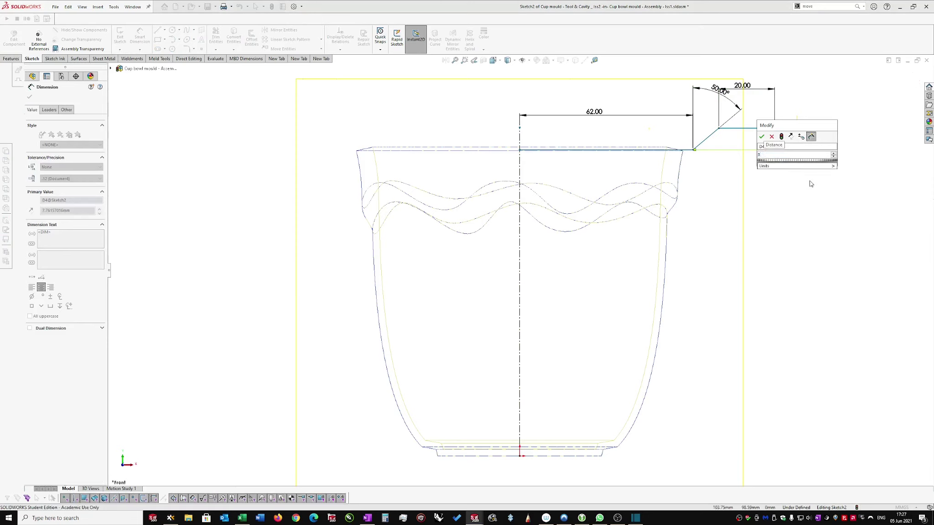
{"action": "key", "text": "Return"}
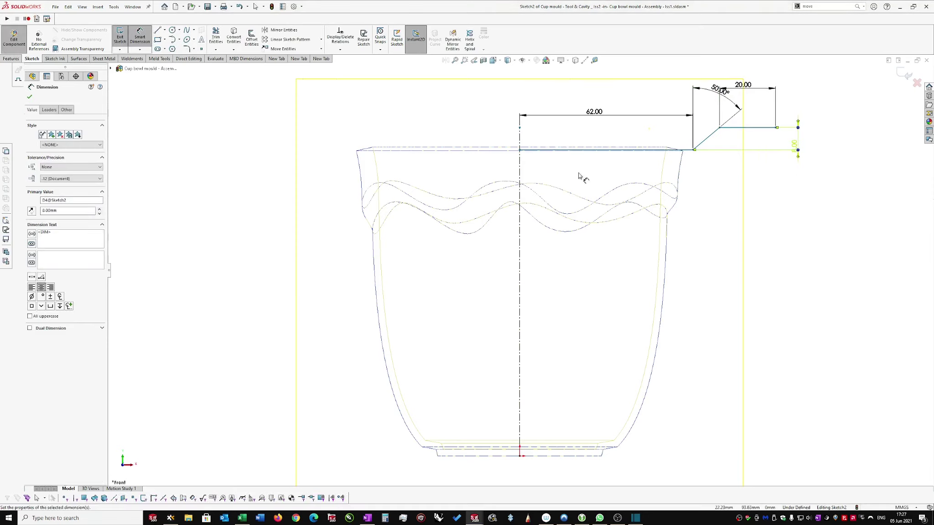
- Dimension the vertical distance from the origin to the inner horizontal line as 109.57 mm
{"action": "left_click", "coordinate": [545, 152]}
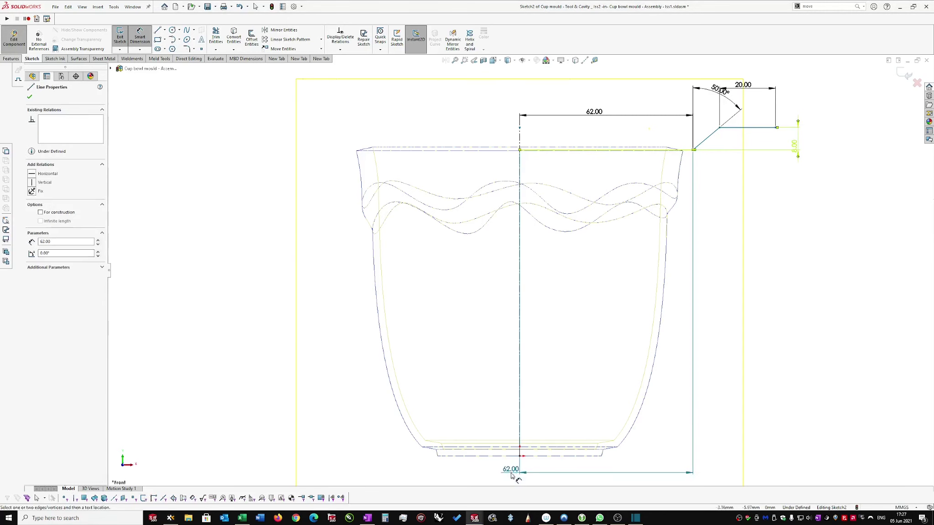
{"action": "left_click", "coordinate": [520, 455]}
{"action": "left_click", "coordinate": [330, 343]}
{"action": "type", "text": "109.57"}
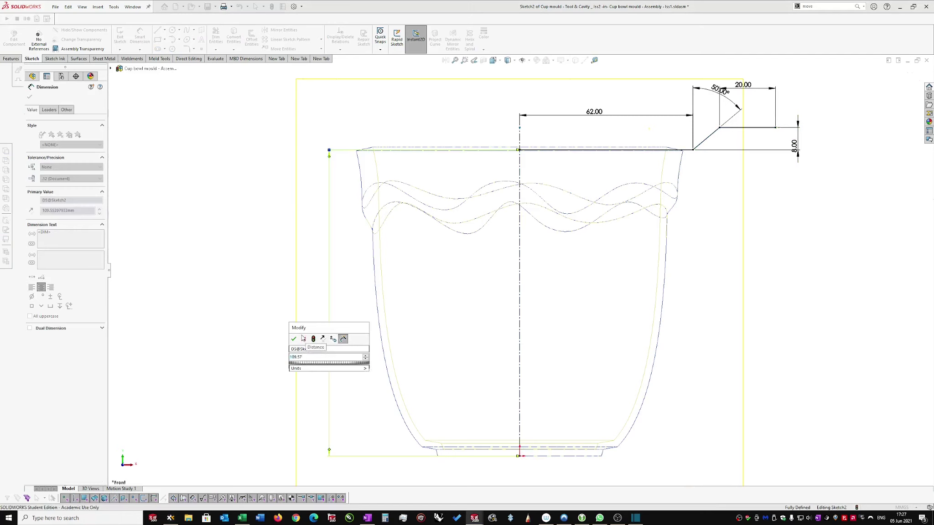
{"action": "left_click", "coordinate": [294, 339]}
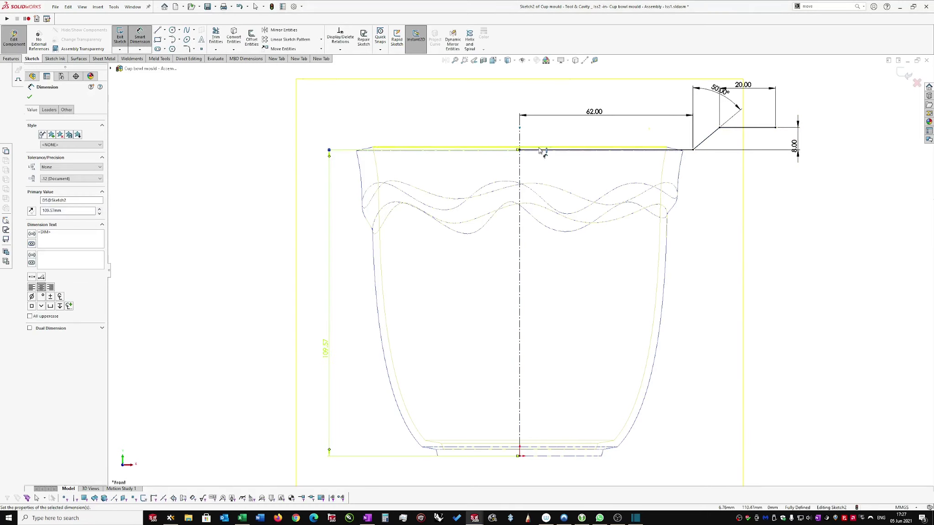
{"action": "key", "text": "Escape"}
- Measure the distance between the cavity's upper rim edge and its circular base edge
{"action": "scroll", "coordinate": [561, 415], "scroll_direction": "down", "scroll_amount": 3}
{"action": "scroll", "coordinate": [538, 150], "scroll_direction": "up", "scroll_amount": 4}
{"action": "scroll", "coordinate": [520, 137], "scroll_direction": "down", "scroll_amount": 4}
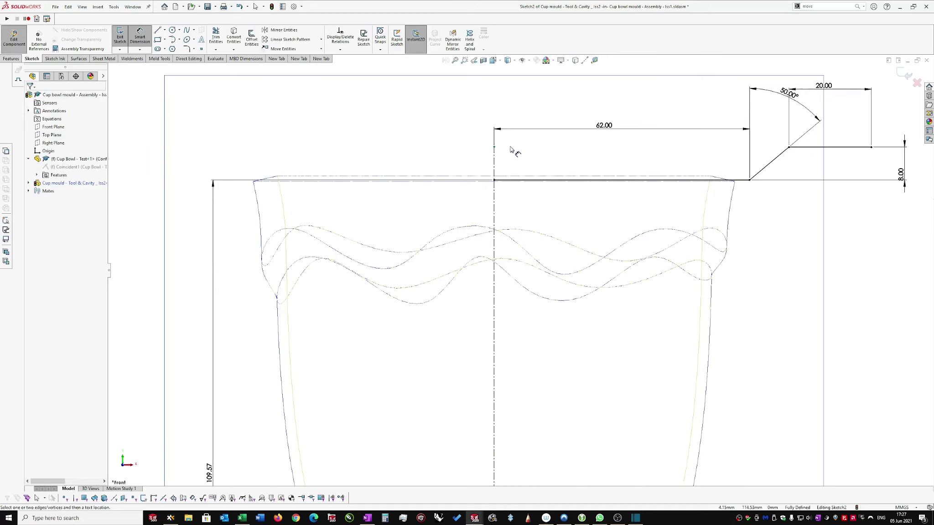
{"action": "scroll", "coordinate": [497, 185], "scroll_direction": "down", "scroll_amount": 1}
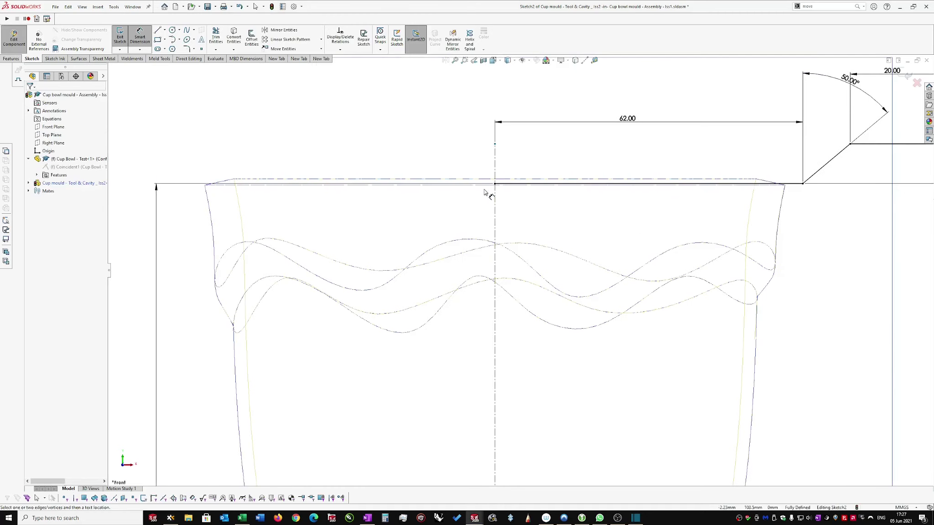
{"action": "key", "text": "Escape"}
{"action": "left_click", "coordinate": [594, 61]}
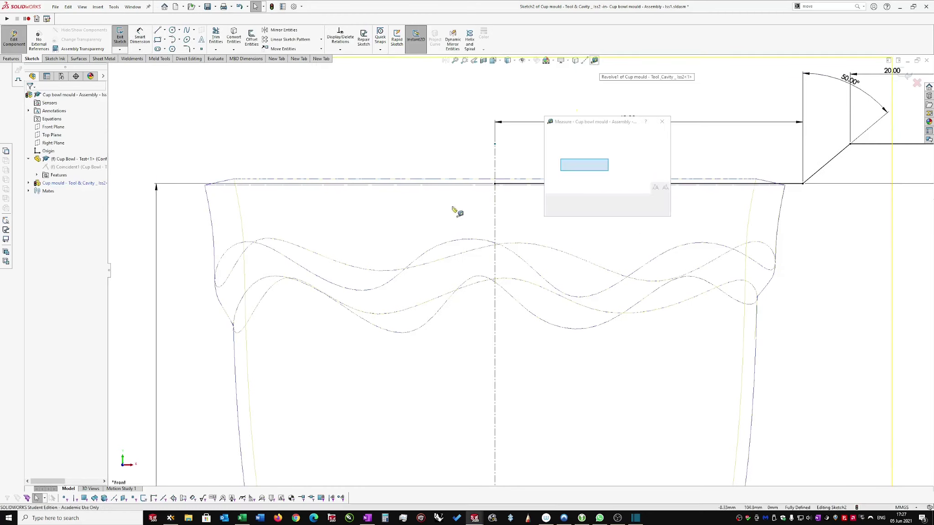
{"action": "left_click", "coordinate": [449, 185]}
{"action": "scroll", "coordinate": [419, 200], "scroll_direction": "up", "scroll_amount": 3}
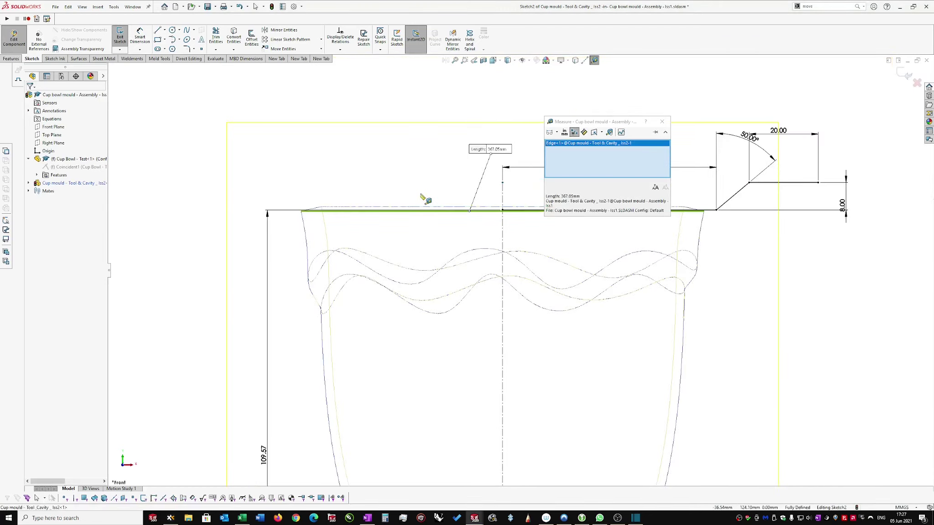
{"action": "scroll", "coordinate": [532, 412], "scroll_direction": "down", "scroll_amount": 2}
{"action": "scroll", "coordinate": [536, 416], "scroll_direction": "down", "scroll_amount": 2}
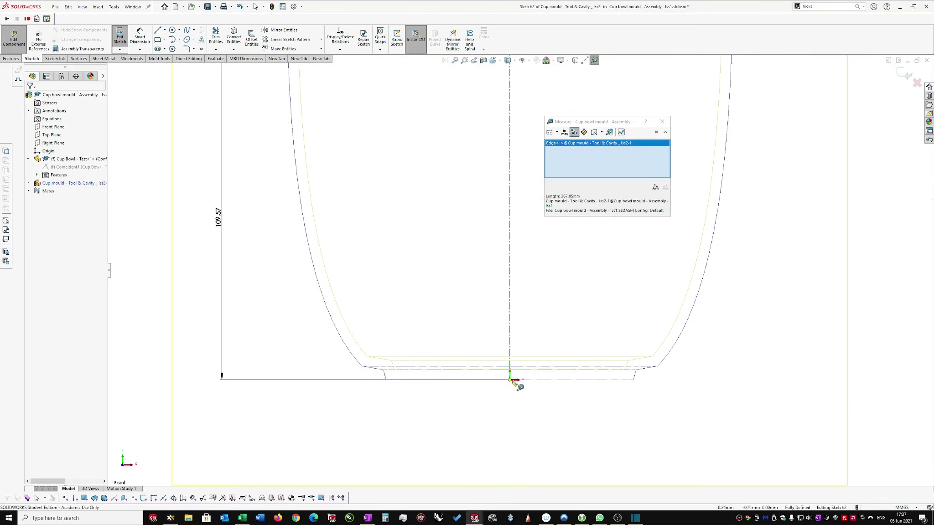
{"action": "left_click", "coordinate": [540, 381]}
{"action": "scroll", "coordinate": [595, 224], "scroll_direction": "up", "scroll_amount": 3}
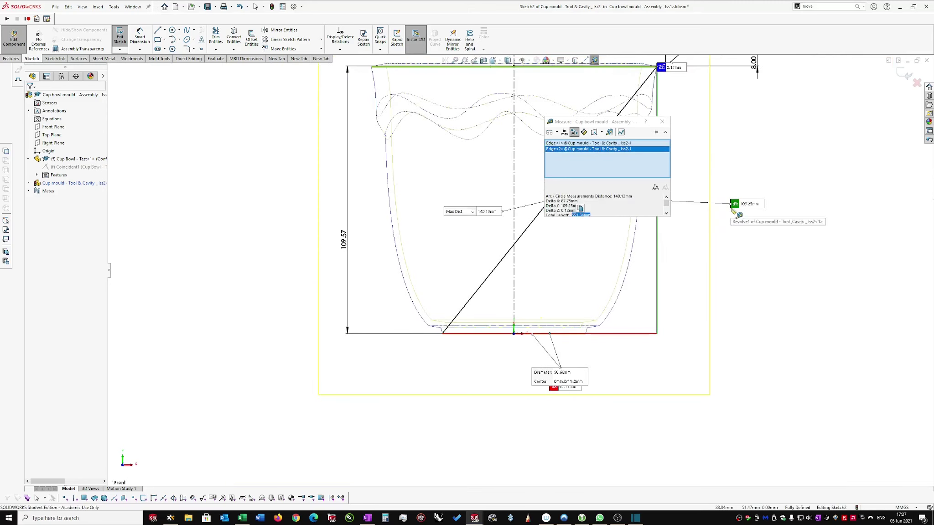
{"action": "left_click", "coordinate": [663, 122]}
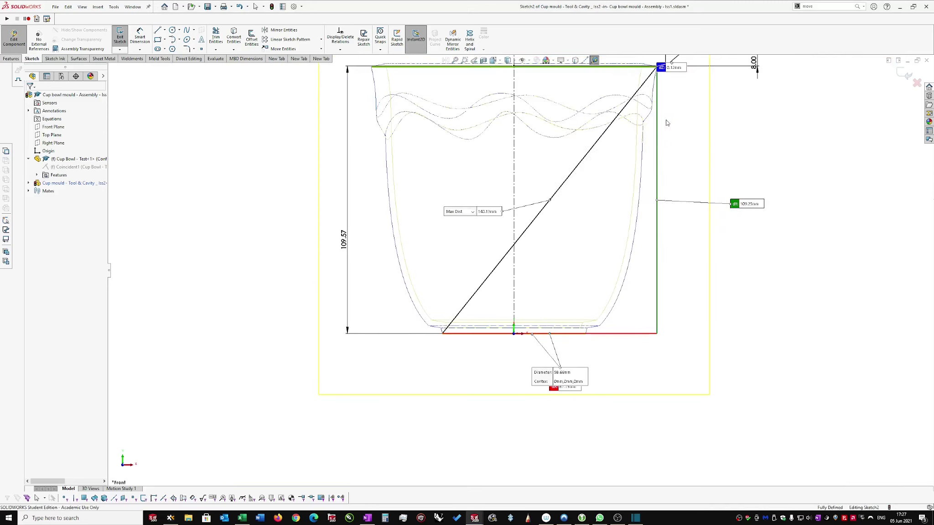
- Set the inner horizontal line's height above the origin to 109.25 mm and exit the sketch
{"action": "scroll", "coordinate": [474, 205], "scroll_direction": "up", "scroll_amount": 1}
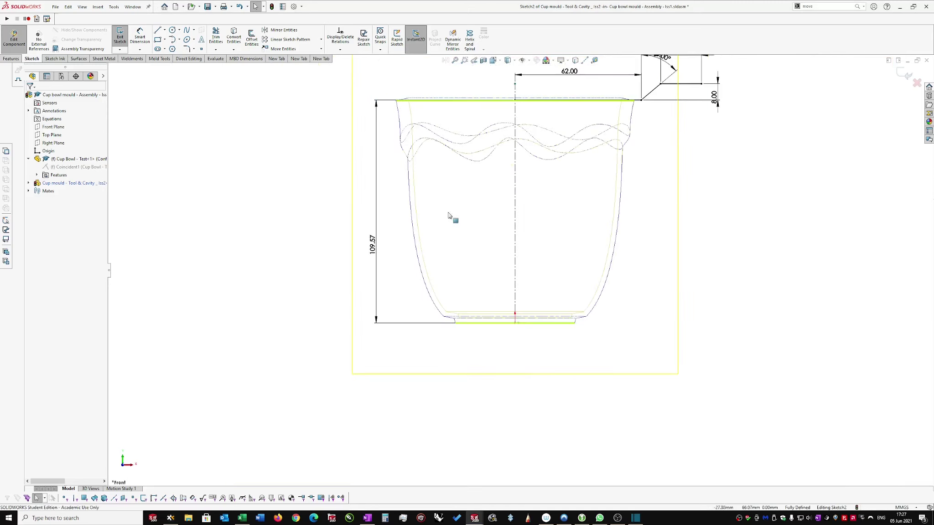
{"action": "double_click", "coordinate": [373, 244]}
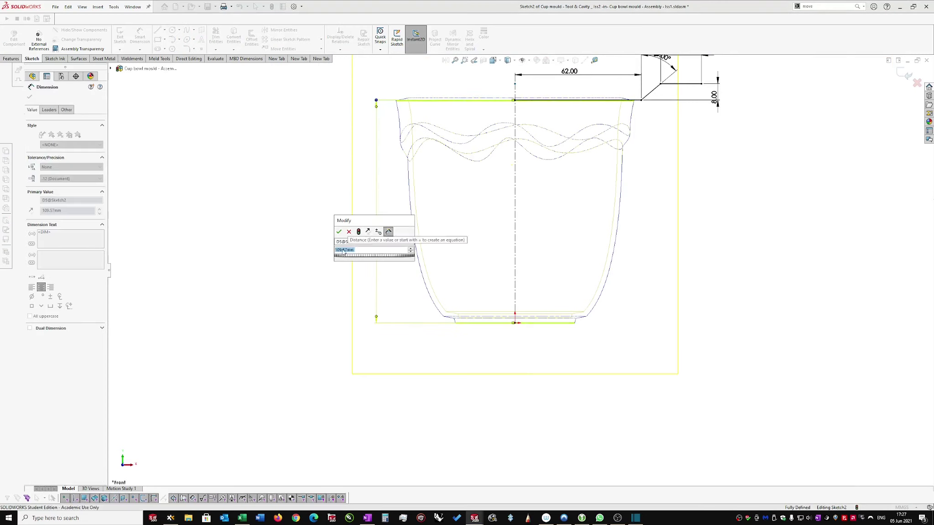
{"action": "type", "text": "25"}
{"action": "key", "text": "Delete"}
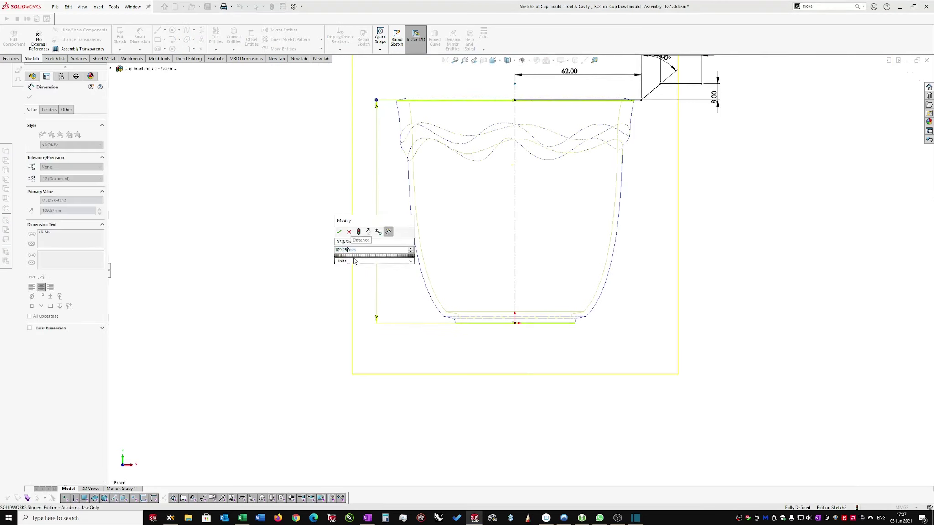
{"action": "key", "text": "Return"}
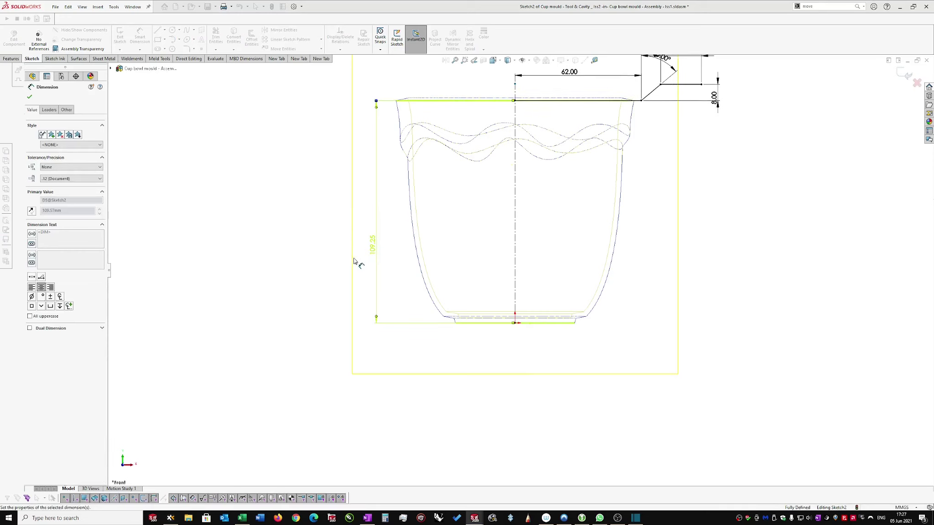
{"action": "key", "text": "Escape"}
{"action": "scroll", "coordinate": [518, 100], "scroll_direction": "down", "scroll_amount": 5}
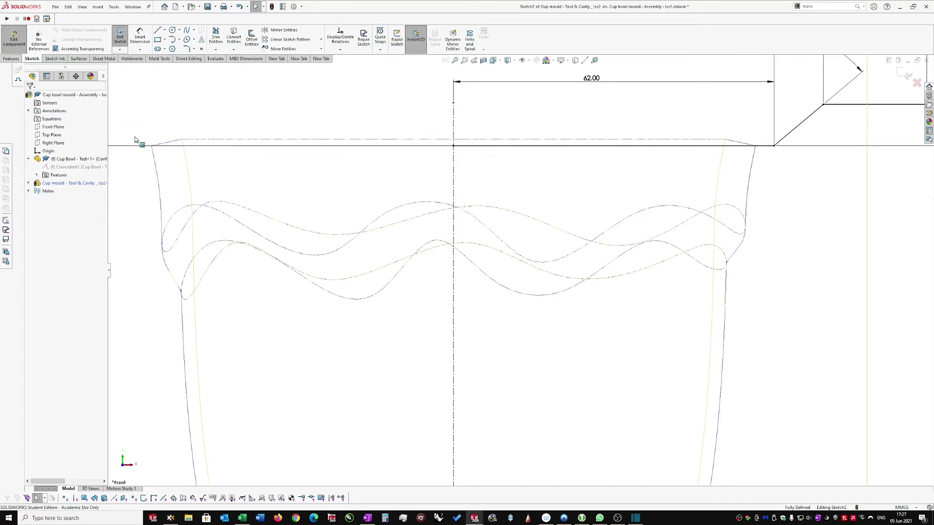
{"action": "scroll", "coordinate": [392, 177], "scroll_direction": "up", "scroll_amount": 4}
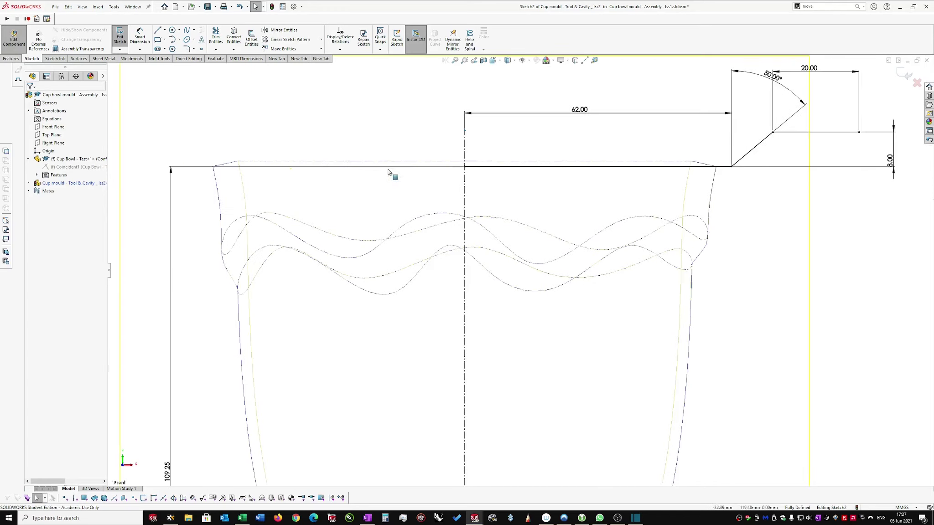
{"action": "scroll", "coordinate": [431, 190], "scroll_direction": "up", "scroll_amount": 2}
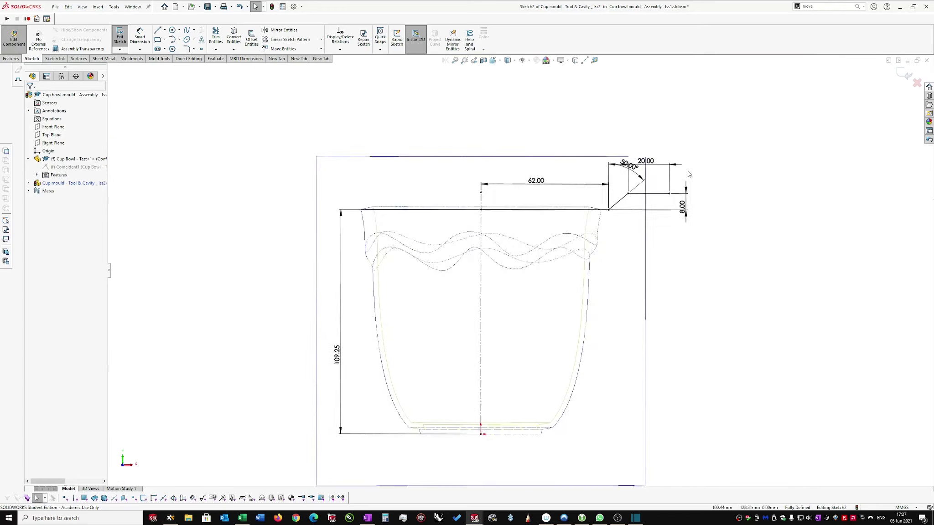
{"action": "left_click", "coordinate": [907, 75]}
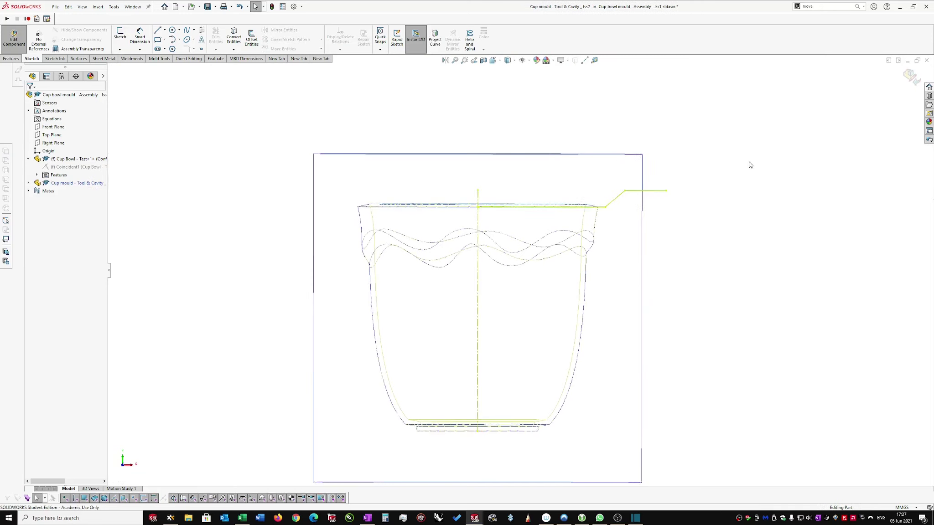
- Show the model shaded and revolve the stepped parting profile 360° about its centreline as a surface
{"action": "left_click", "coordinate": [506, 62]}
{"action": "left_click", "coordinate": [507, 70]}
{"action": "mouse_move", "coordinate": [684, 111]}
{"action": "middle_mouse_down"}
{"action": "mouse_move", "coordinate": [675, 141]}
{"action": "mouse_move", "coordinate": [627, 161]}
{"action": "mouse_move", "coordinate": [552, 126]}
{"action": "middle_mouse_up"}
{"action": "left_click", "coordinate": [611, 167]}
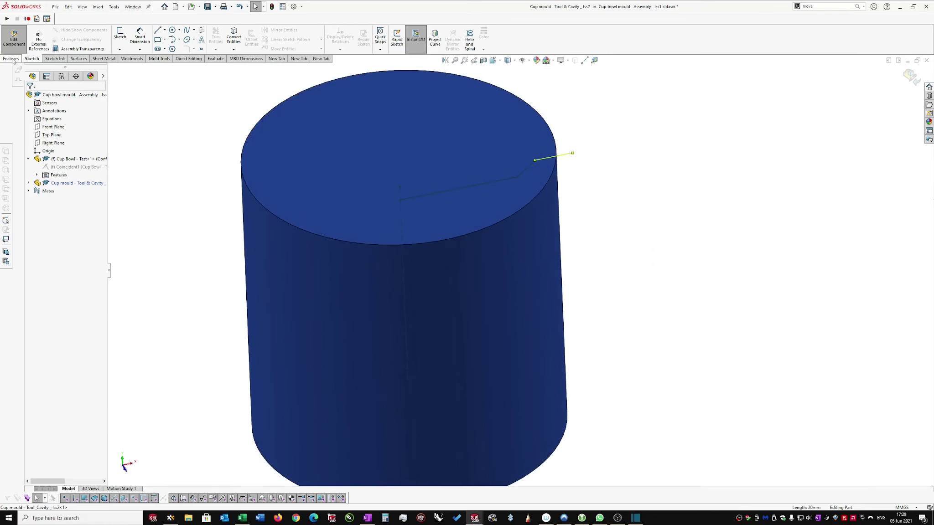
{"action": "left_click", "coordinate": [78, 59]}
{"action": "left_click", "coordinate": [143, 38]}
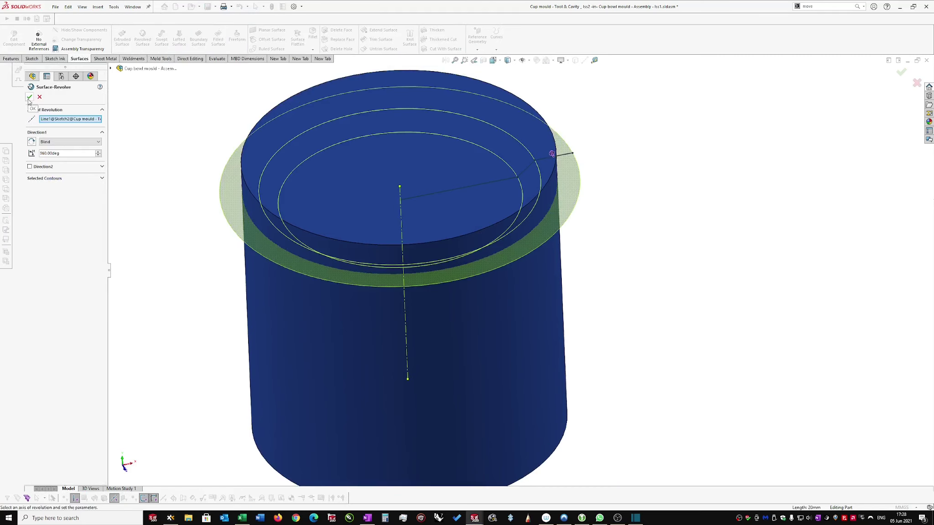
{"action": "left_click", "coordinate": [29, 97]}
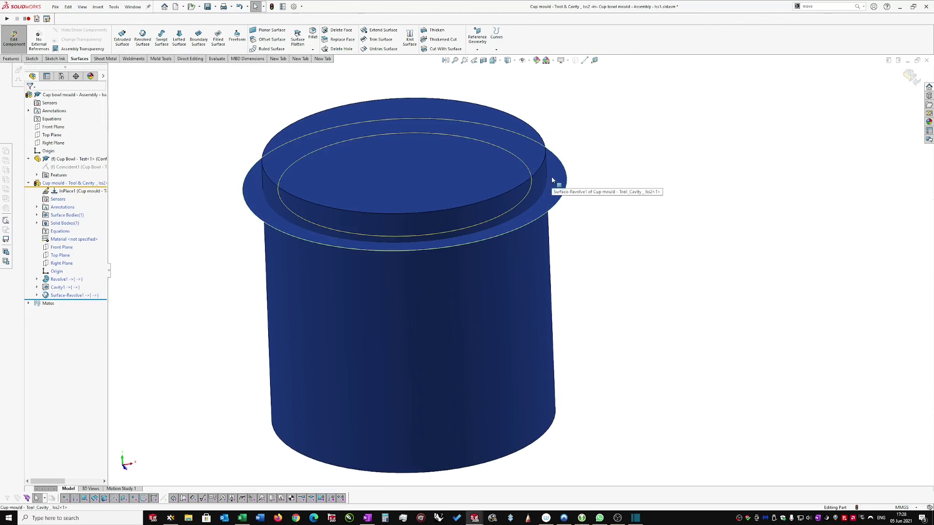
- Split the cylindrical mould body with the revolved surface, using the Part template and keeping both resulting bodies
{"action": "left_click", "coordinate": [552, 180]}
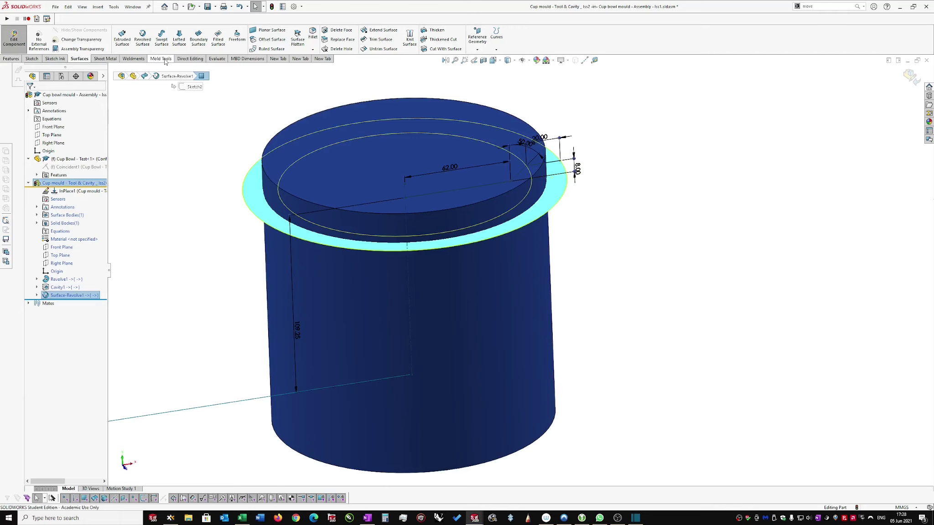
{"action": "left_click", "coordinate": [10, 60]}
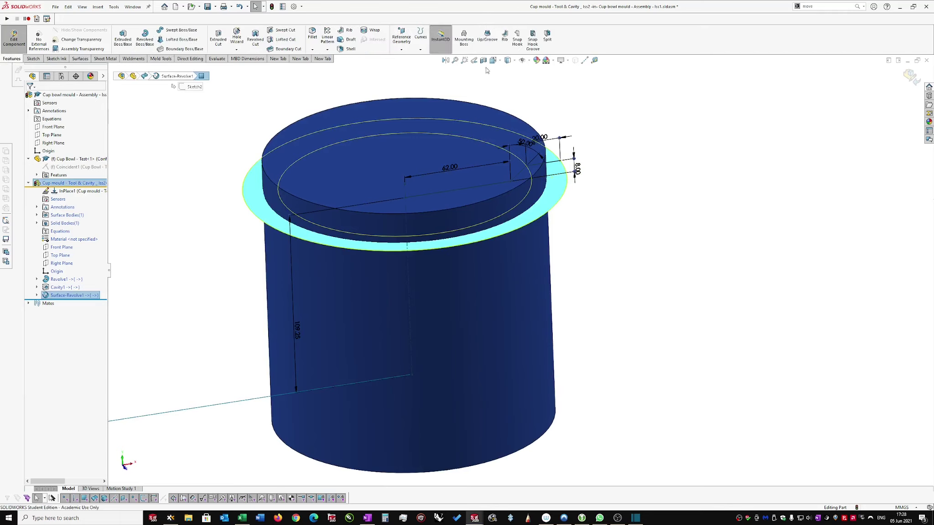
{"action": "left_click", "coordinate": [547, 36]}
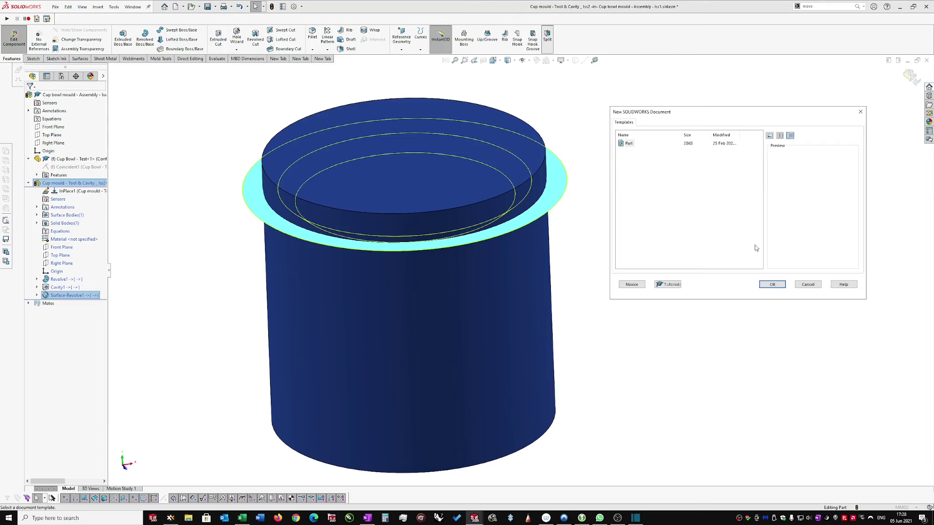
{"action": "left_click", "coordinate": [778, 285]}
{"action": "left_click", "coordinate": [770, 283]}
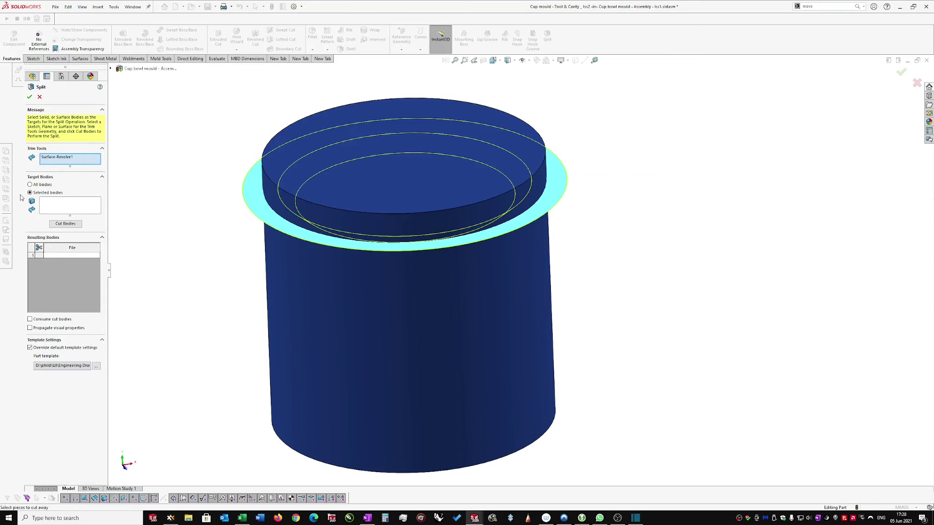
{"action": "left_click", "coordinate": [47, 208]}
{"action": "left_click", "coordinate": [273, 275]}
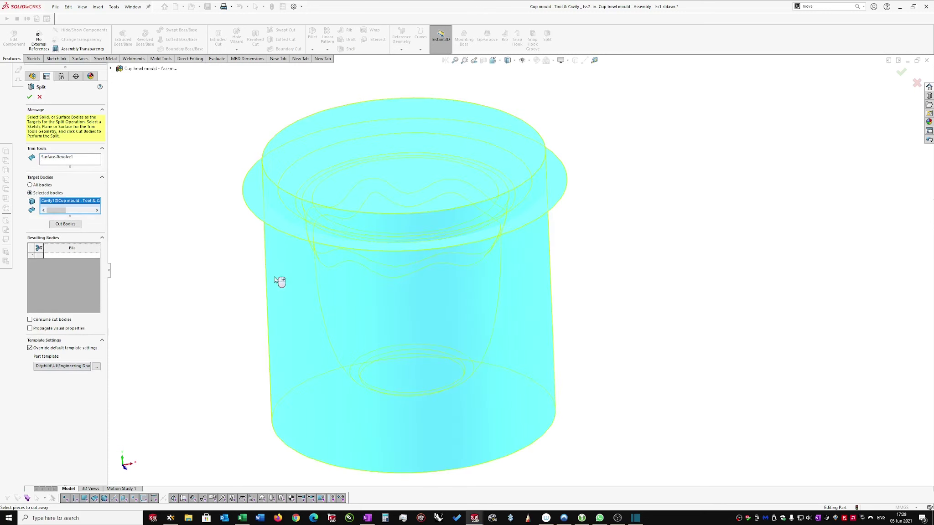
{"action": "left_click", "coordinate": [66, 225]}
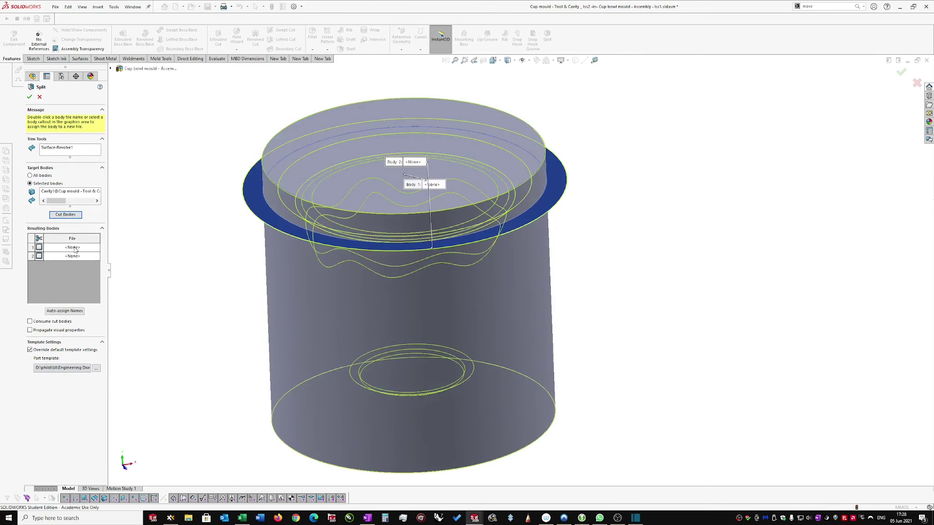
{"action": "left_click", "coordinate": [268, 219]}
{"action": "left_click", "coordinate": [411, 142]}
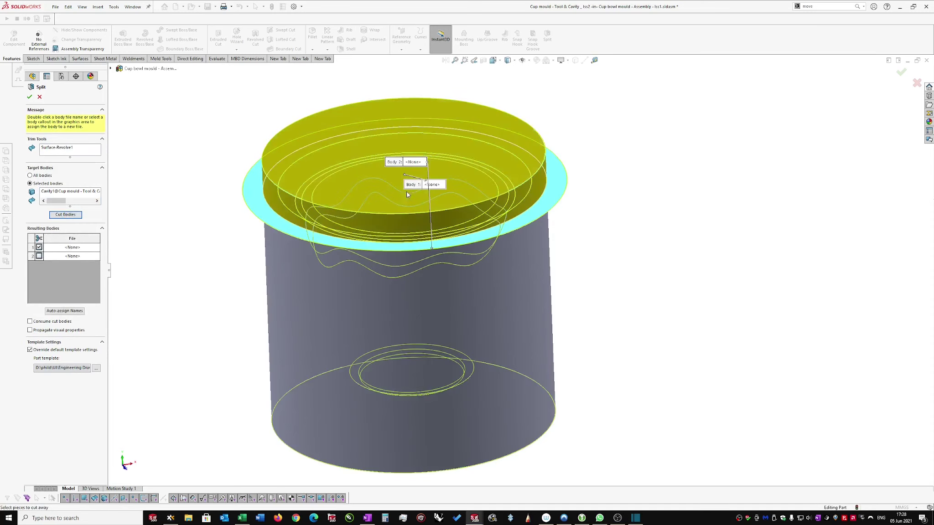
- Assign resulting body 2 to the existing file Cup mould - Tool _ Iss1.SLDPRT, replacing that file
{"action": "left_click", "coordinate": [413, 165]}
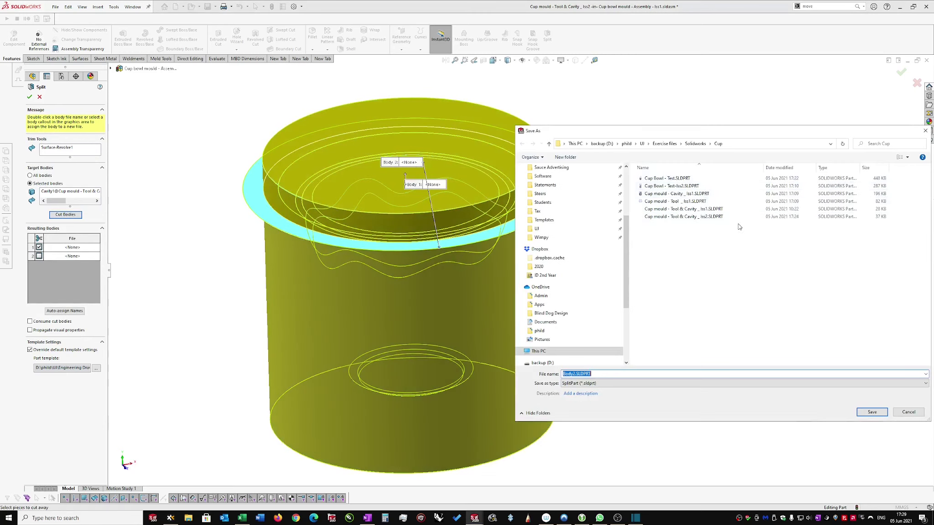
{"action": "double_click", "coordinate": [672, 206]}
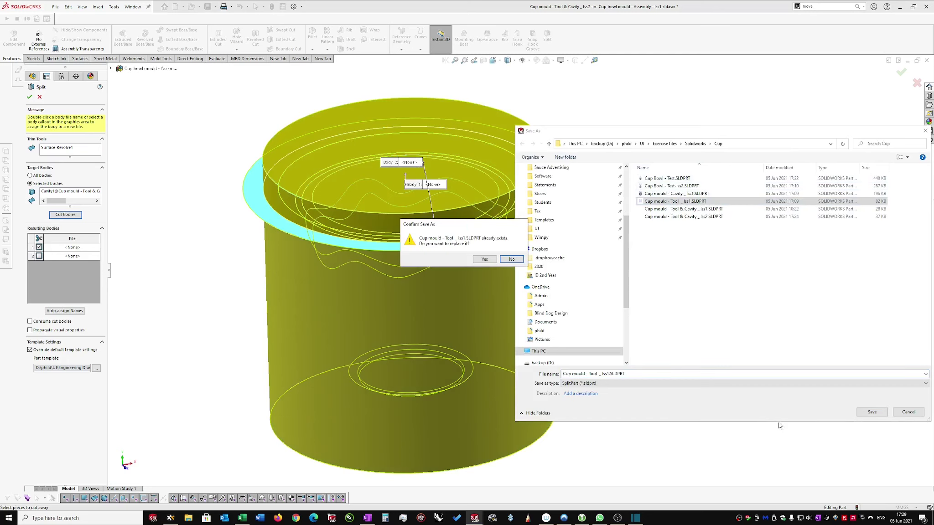
{"action": "left_click", "coordinate": [485, 259]}
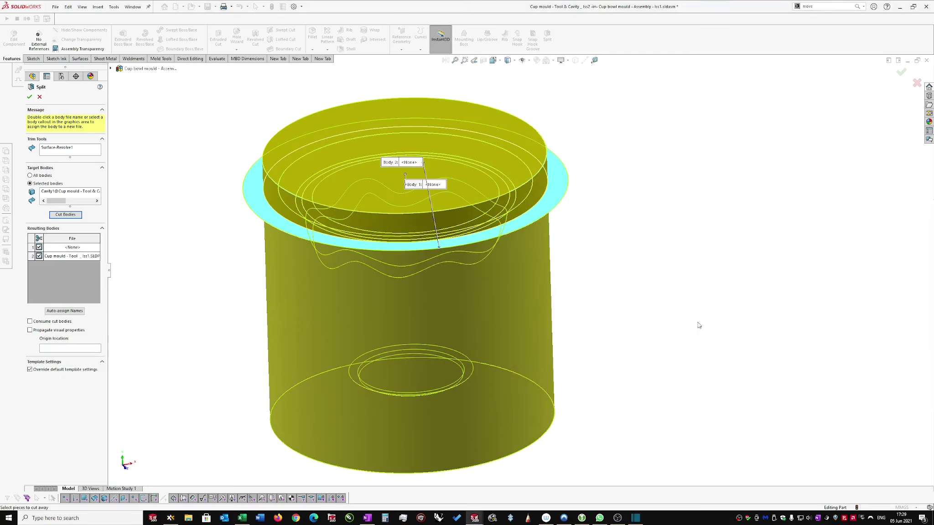
- Reassign resulting body 2 to the existing file Cup mould - Cavity _ Iss1.SLDPRT, replacing that file
{"action": "double_click", "coordinate": [73, 257]}
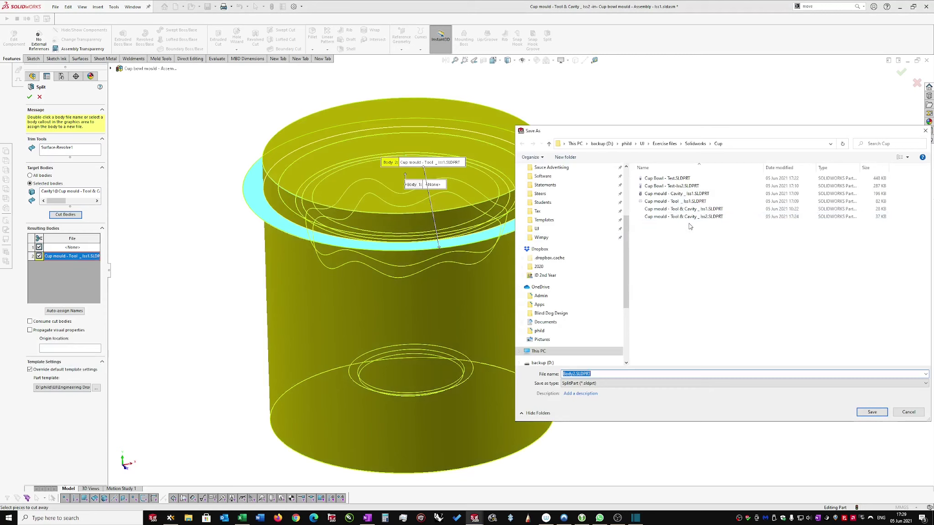
{"action": "double_click", "coordinate": [688, 196]}
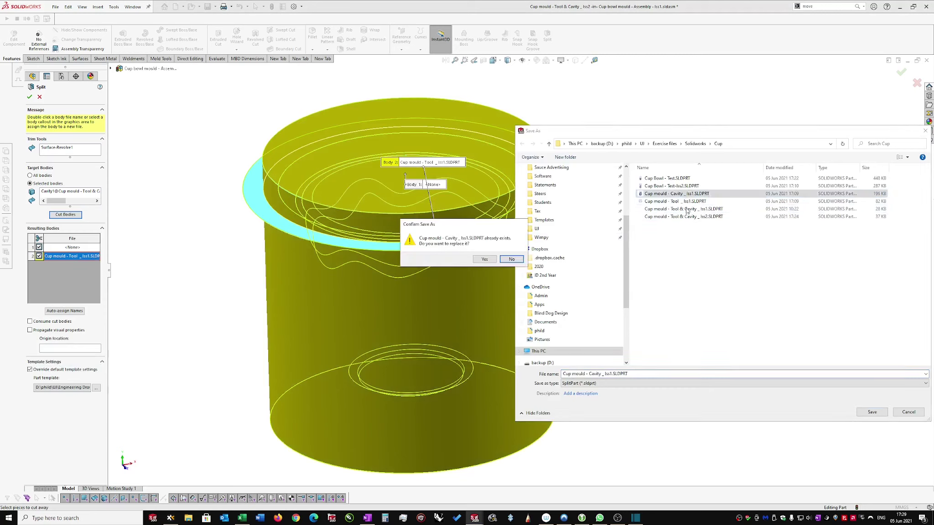
{"action": "left_click", "coordinate": [484, 262]}
- Assign resulting body 1 to the existing file Cup mould - Tool _ Iss1.SLDPRT, replacing that file, and complete the split
{"action": "left_click", "coordinate": [57, 257]}
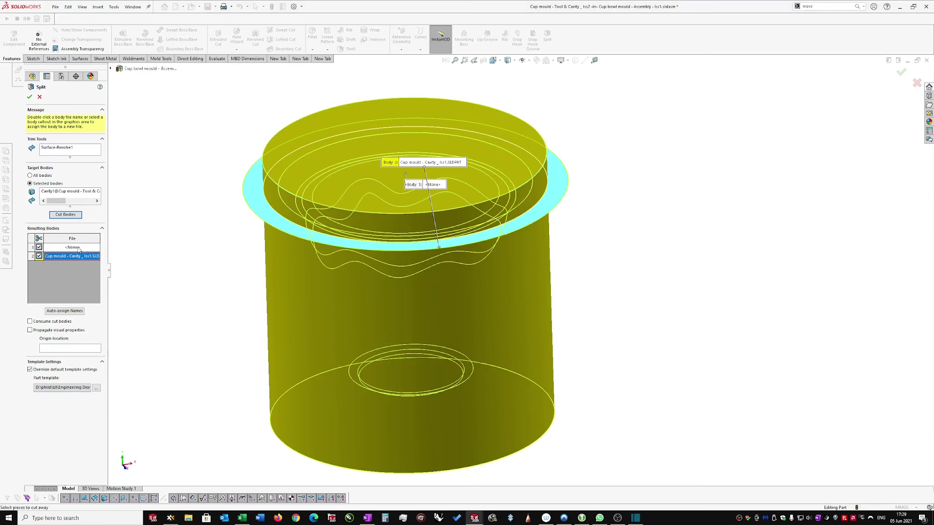
{"action": "double_click", "coordinate": [73, 248]}
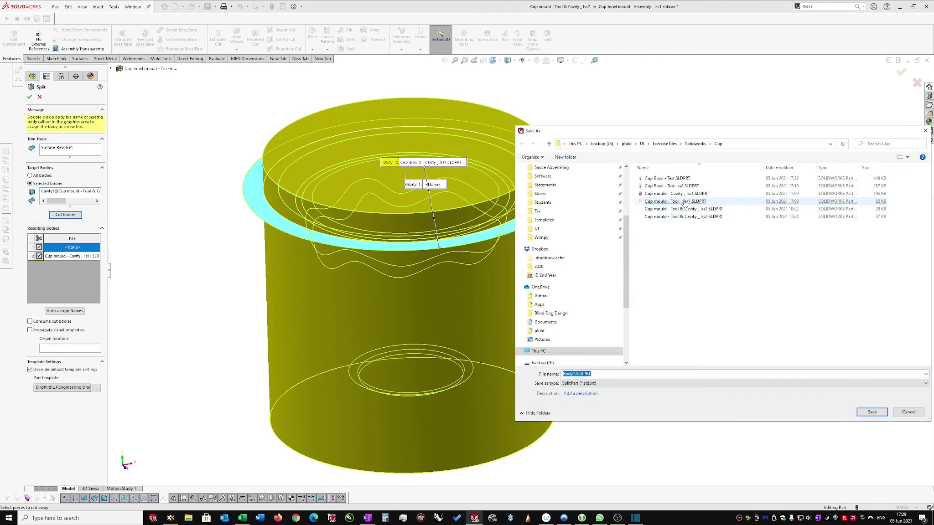
{"action": "double_click", "coordinate": [684, 201]}
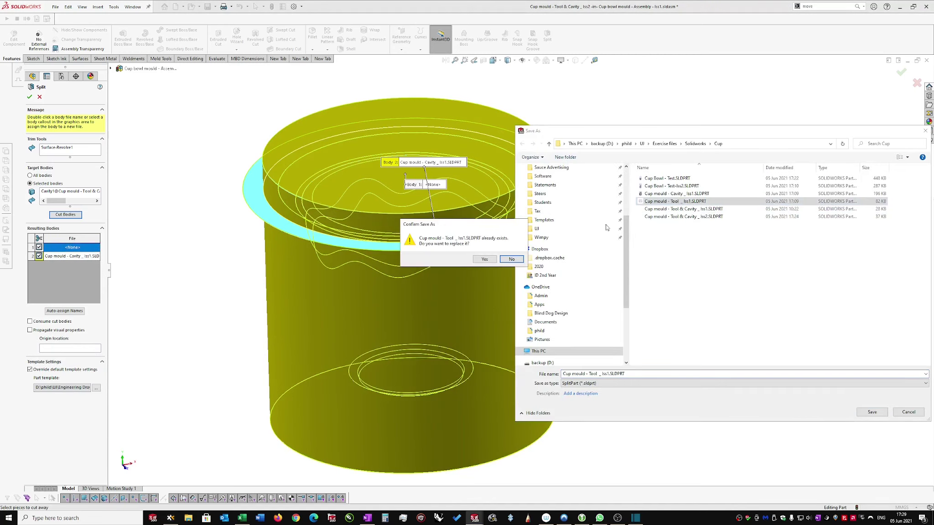
{"action": "left_click", "coordinate": [483, 259]}
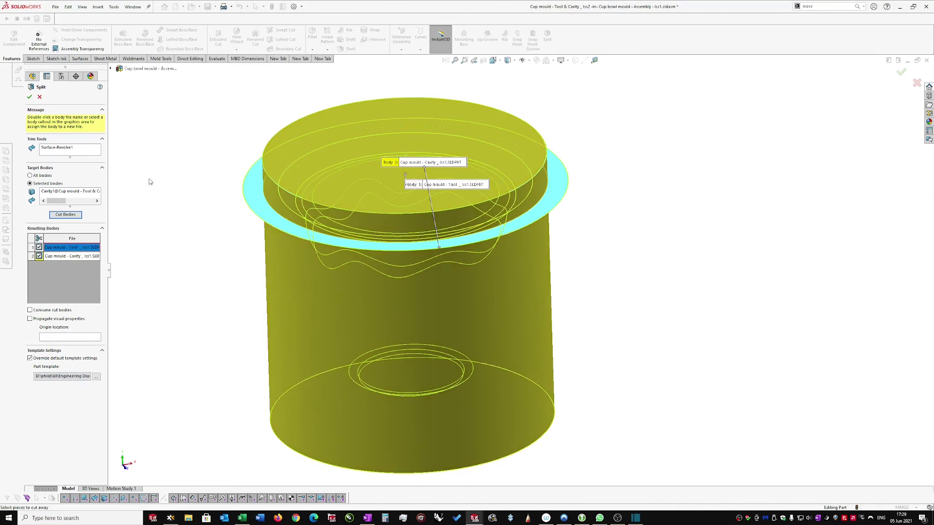
{"action": "left_click", "coordinate": [29, 98]}
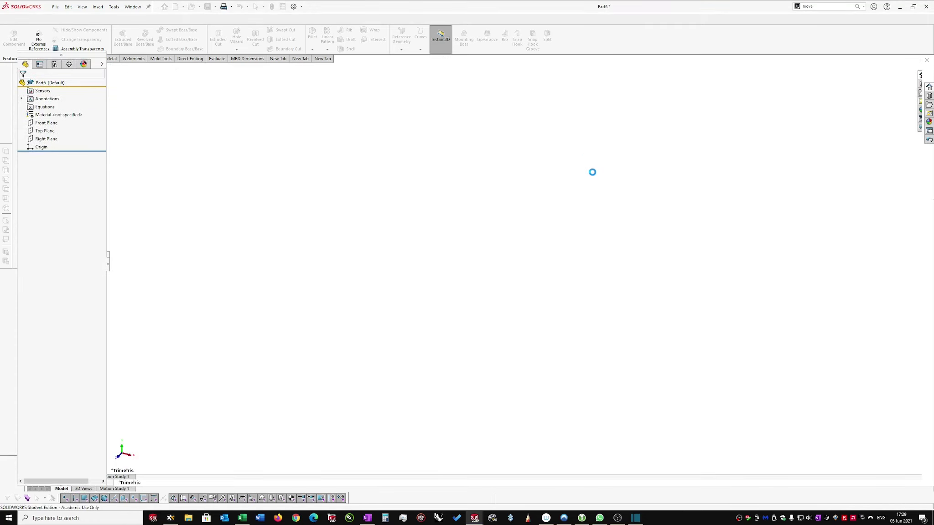
- Return to the mould assembly, finish editing the component in place, and open the Cup mould - Tool & Cavity part on its own
{"action": "key", "text": "ctrl+Tab"}
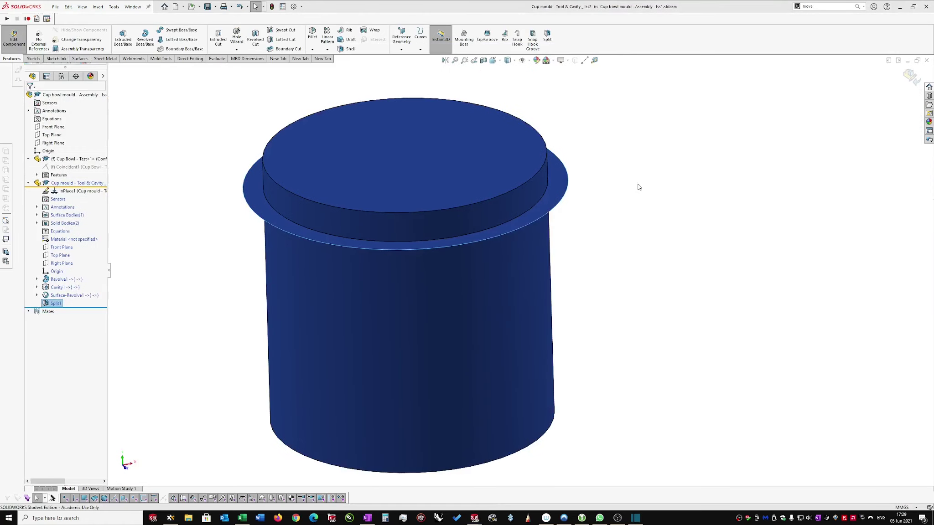
{"action": "left_click", "coordinate": [618, 241]}
{"action": "middle_click_drag", "start_coordinate": [610, 191], "coordinate": [579, 132]}
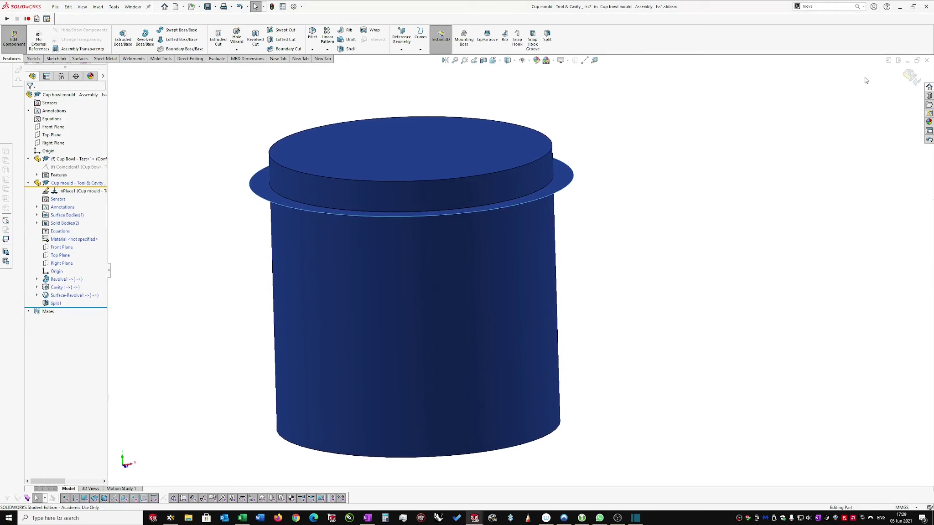
{"action": "middle_click_drag", "start_coordinate": [706, 141], "coordinate": [459, 156]}
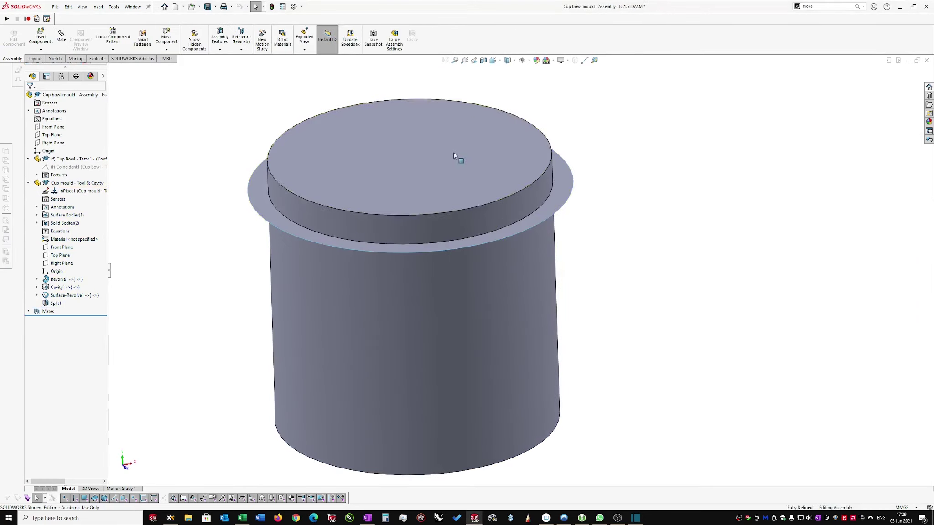
{"action": "left_click", "coordinate": [567, 178]}
{"action": "left_click", "coordinate": [481, 176]}
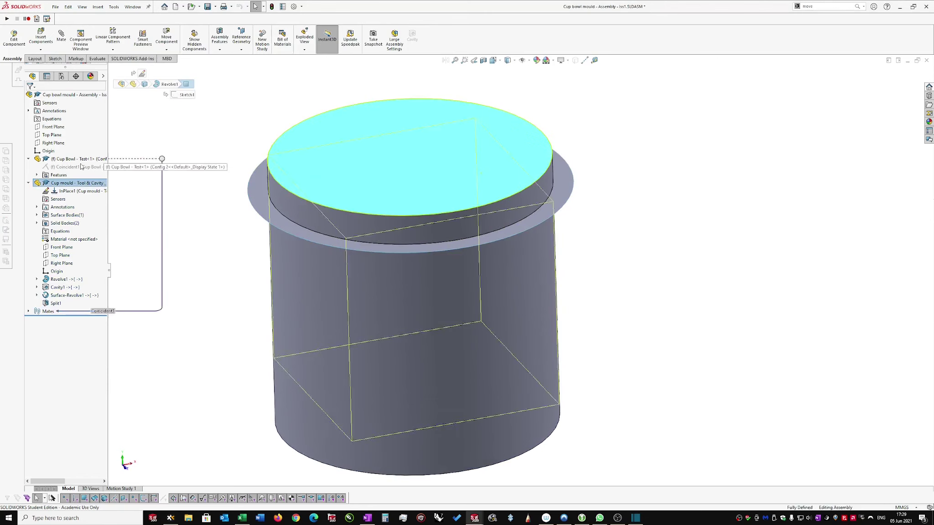
{"action": "right_click", "coordinate": [88, 184]}
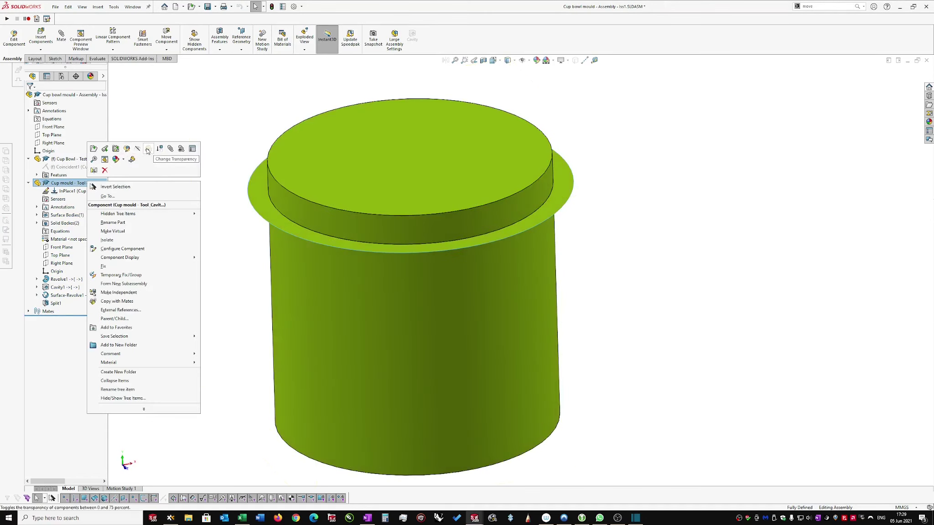
{"action": "left_click", "coordinate": [93, 149]}
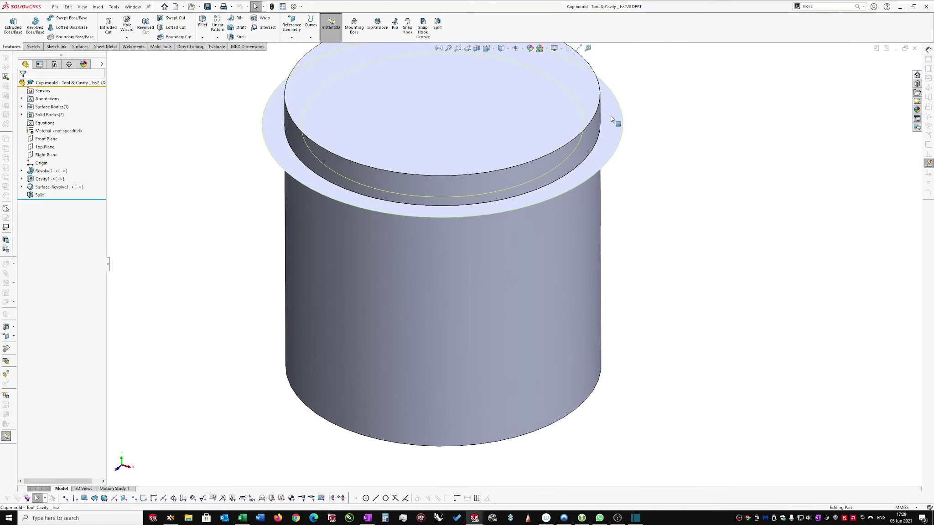
- Hide the revolved parting surface body around the split mould
{"action": "left_click", "coordinate": [612, 119]}
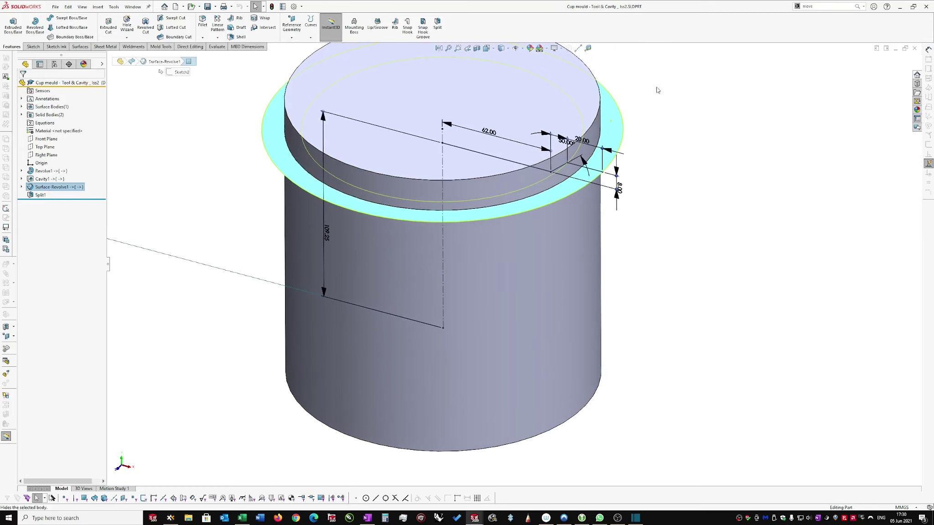
{"action": "left_click", "coordinate": [658, 89]}
{"action": "left_click", "coordinate": [666, 121]}
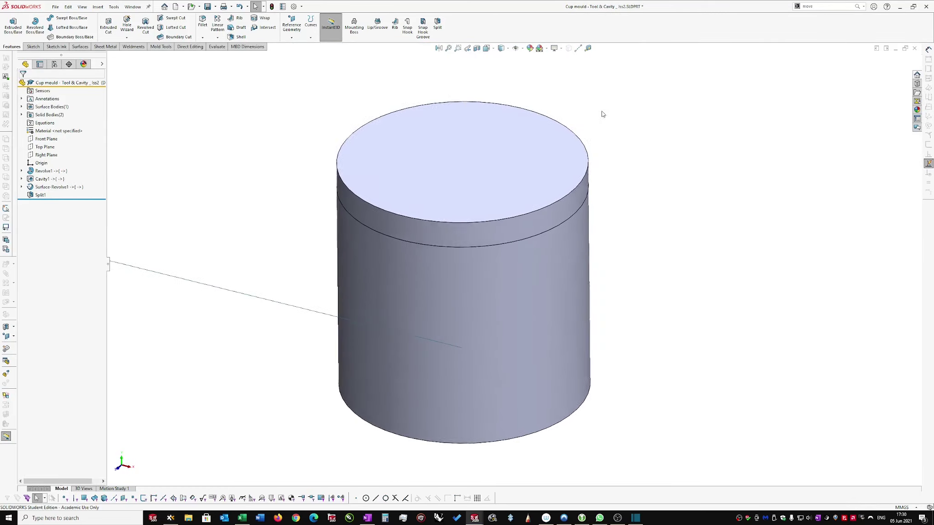
{"action": "middle_click_drag", "start_coordinate": [391, 110], "coordinate": [588, 145]}
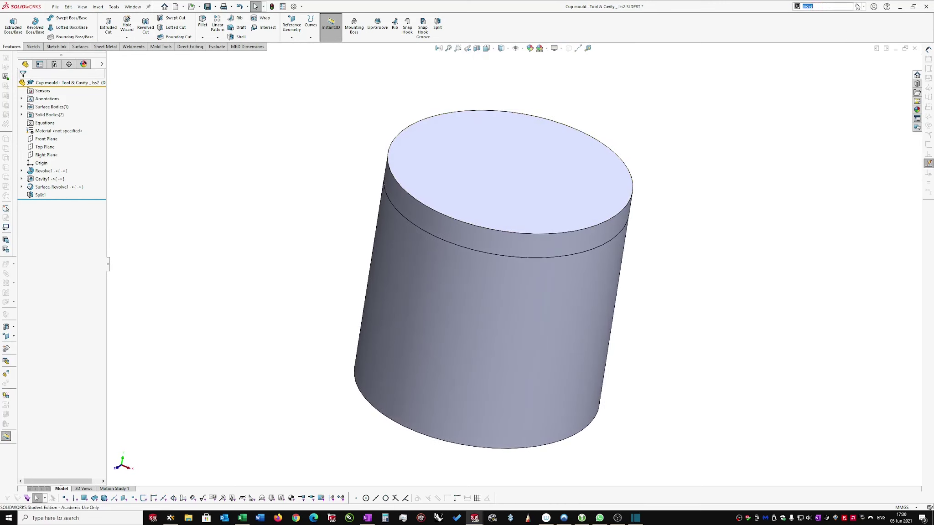
- Lift the upper mould body about 112 mm along Y with Move/Copy Bodies to separate it from the lower body
{"action": "left_click", "coordinate": [857, 7]}
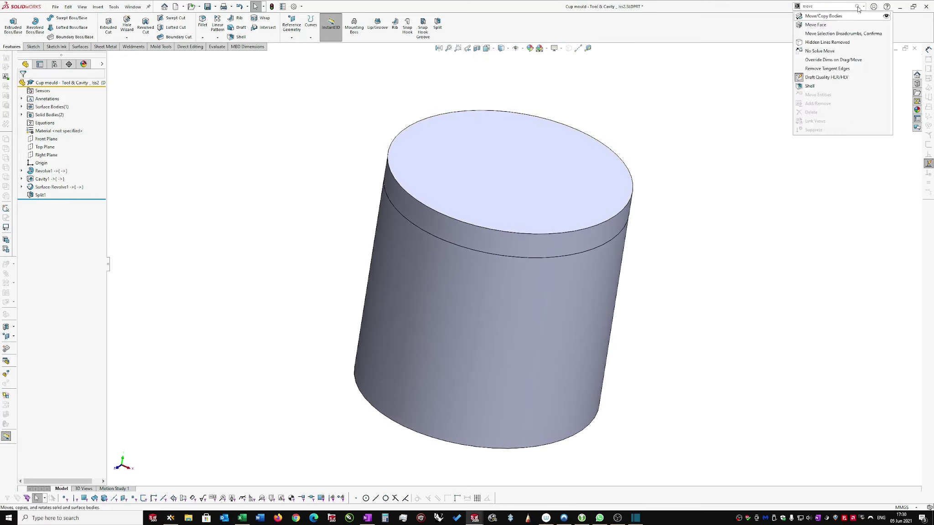
{"action": "left_click", "coordinate": [821, 17]}
{"action": "left_click", "coordinate": [546, 155]}
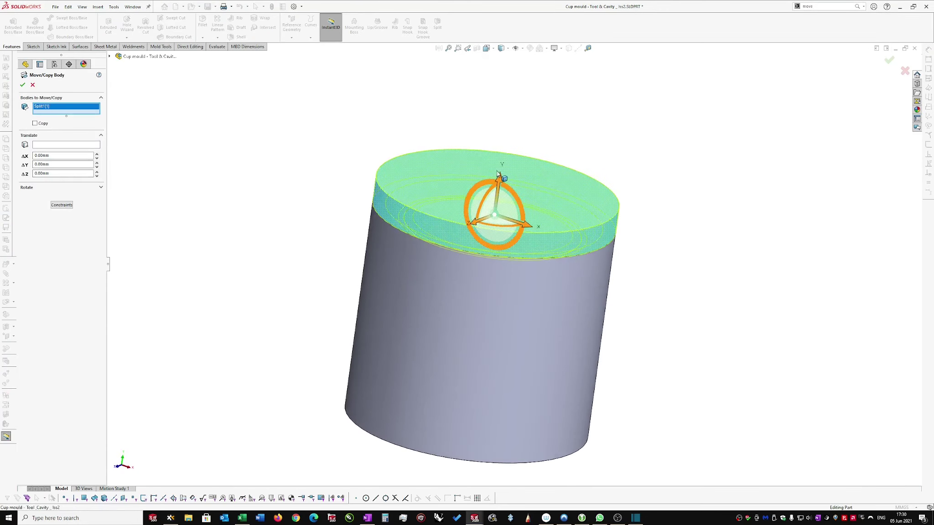
{"action": "left_click_drag", "start_coordinate": [500, 176], "coordinate": [508, 93]}
{"action": "scroll", "coordinate": [507, 93], "scroll_direction": "down", "scroll_amount": 2}
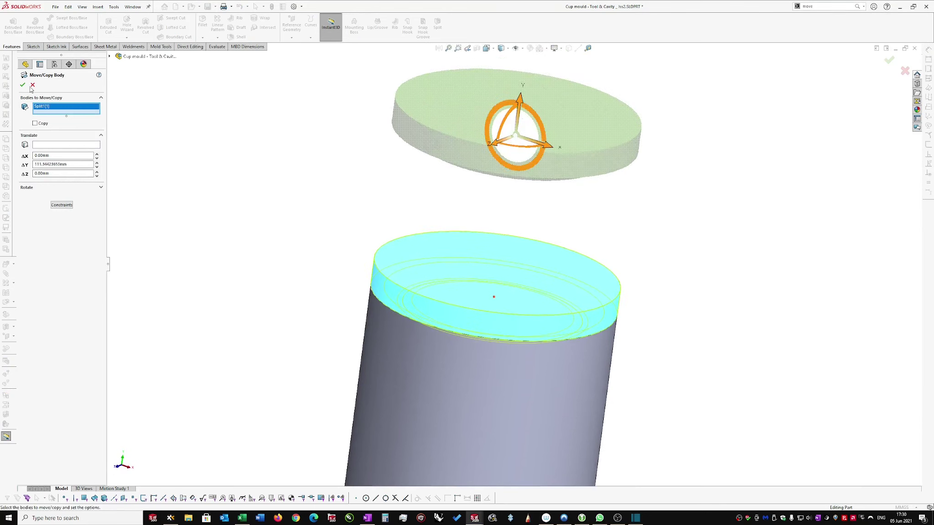
{"action": "middle_click_drag", "start_coordinate": [659, 201], "coordinate": [609, 234]}
{"action": "middle_click_drag", "start_coordinate": [510, 241], "coordinate": [602, 206]}
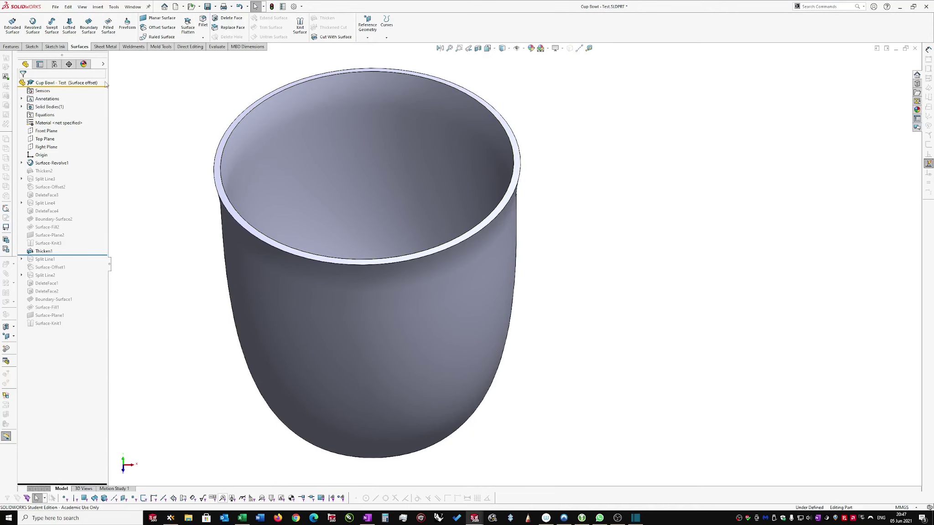
- Draw a closed five-point Spline on Surface on the cup's outer wall below the rim in a new 3D sketch
{"action": "left_click", "coordinate": [31, 46]}
{"action": "left_click", "coordinate": [10, 38]}
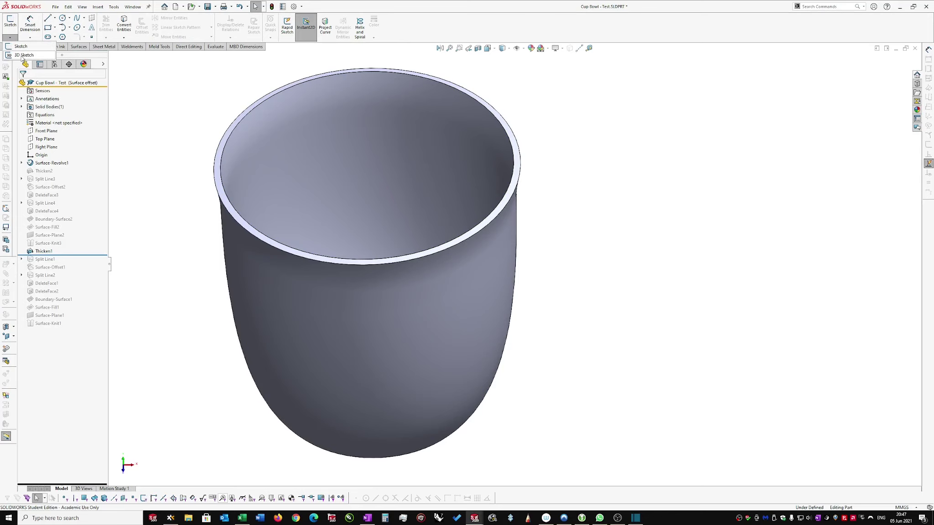
{"action": "left_click", "coordinate": [23, 55]}
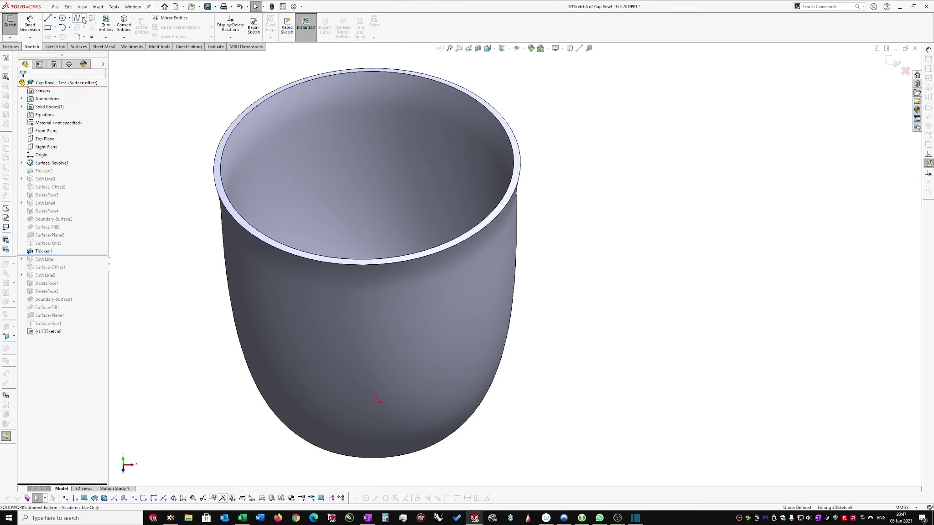
{"action": "left_click", "coordinate": [84, 18]}
{"action": "left_click", "coordinate": [92, 46]}
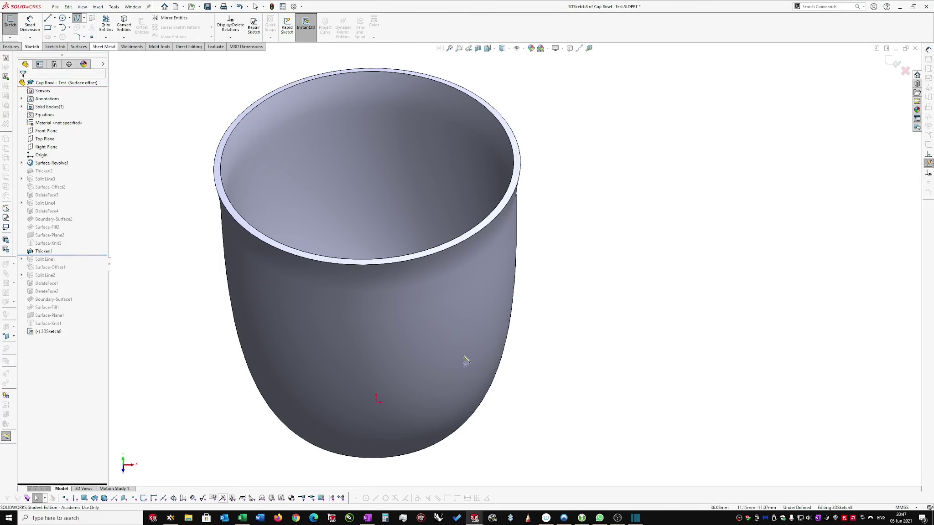
{"action": "left_click", "coordinate": [418, 293]}
{"action": "left_click", "coordinate": [445, 277]}
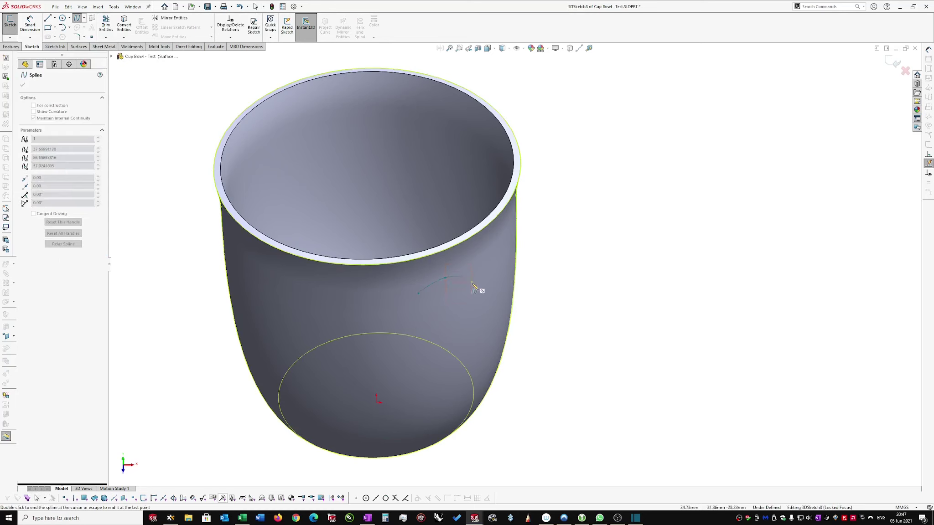
{"action": "left_click", "coordinate": [418, 294]}
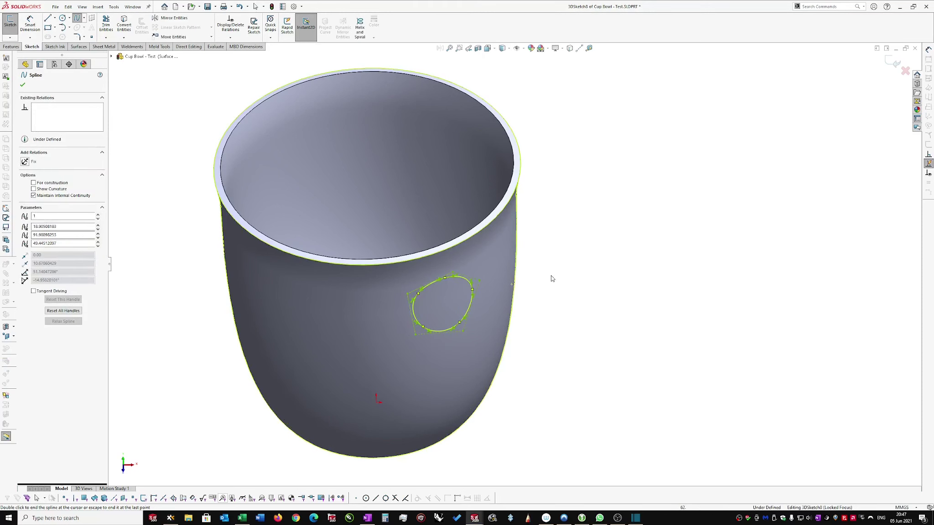
{"action": "key", "text": "Escape"}
{"action": "left_click", "coordinate": [896, 63]}
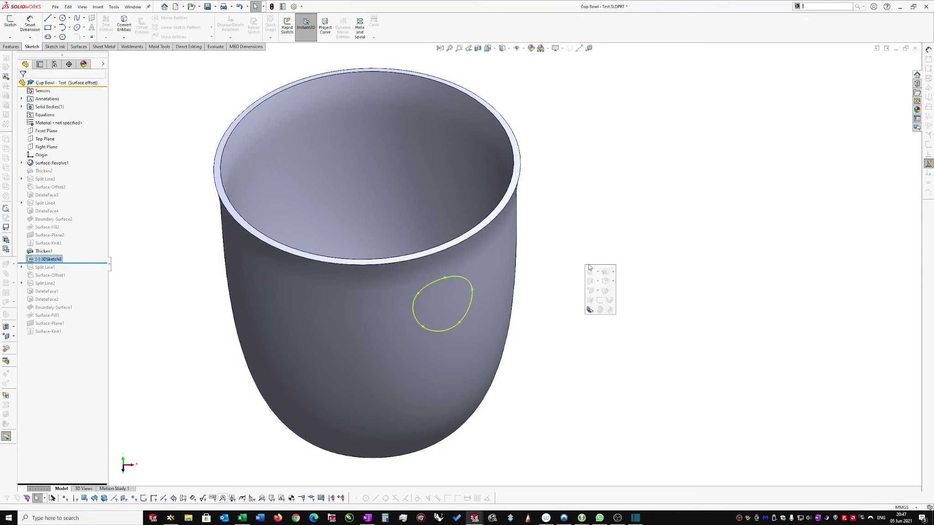
{"action": "left_click", "coordinate": [606, 272]}
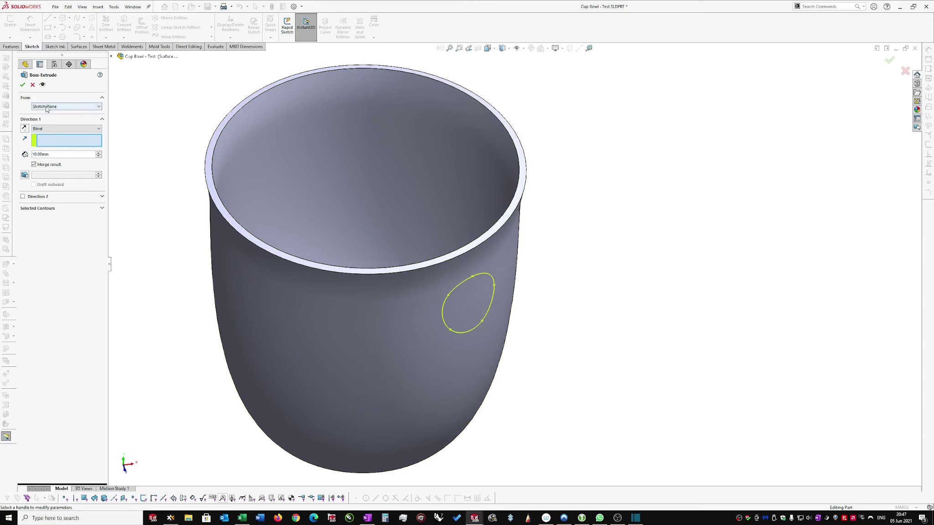
{"action": "left_click", "coordinate": [33, 85]}
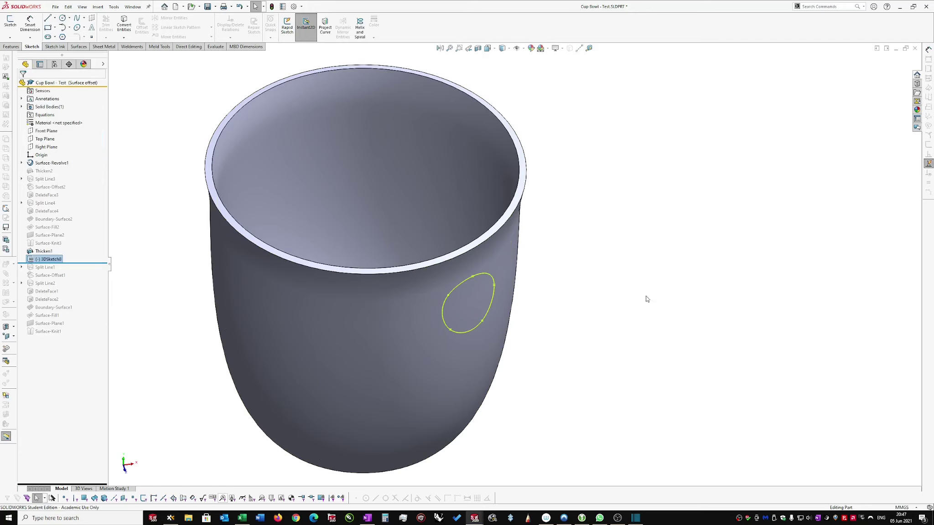
{"action": "left_click", "coordinate": [586, 284]}
- Show the temporary axes so the cup's central axis can be used as a reference
{"action": "scroll", "coordinate": [567, 225], "scroll_direction": "up", "scroll_amount": 1}
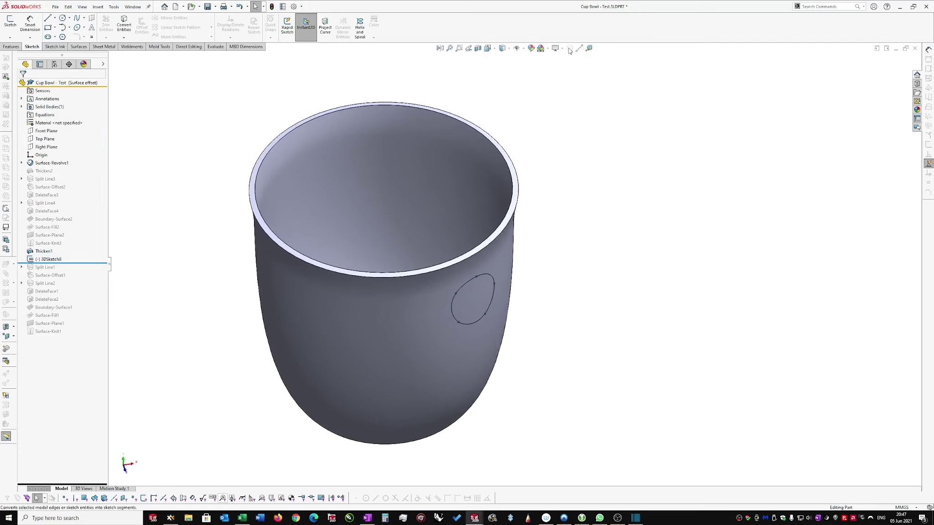
{"action": "scroll", "coordinate": [566, 54], "scroll_direction": "down", "scroll_amount": 1}
{"action": "left_click", "coordinate": [524, 49]}
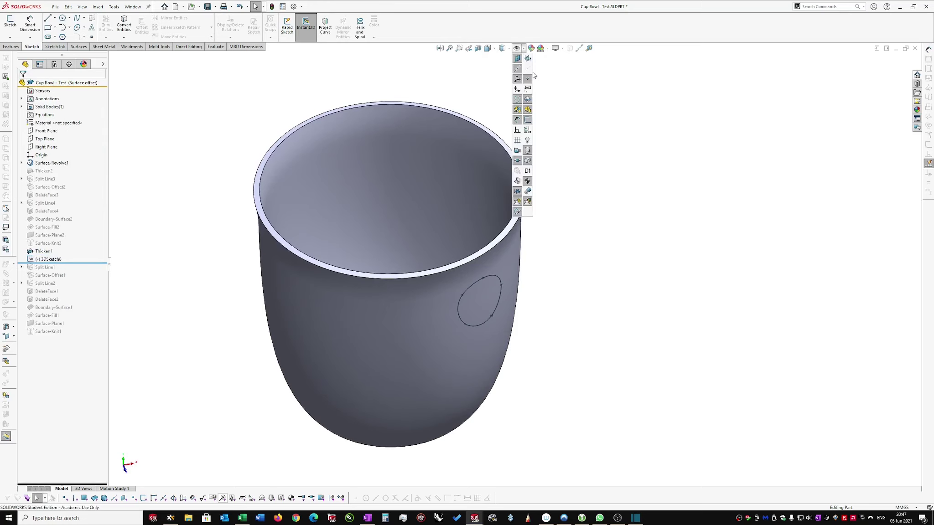
{"action": "left_click", "coordinate": [528, 69]}
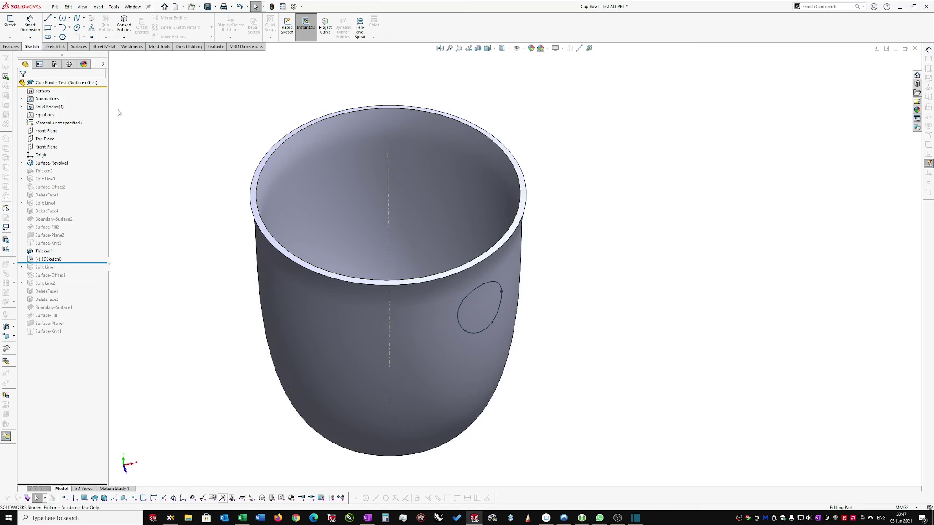
- Create a reference plane coincident with the cup's central axis and the upper point of the closed spline
{"action": "left_click", "coordinate": [19, 48]}
{"action": "left_click", "coordinate": [288, 32]}
{"action": "left_click", "coordinate": [299, 56]}
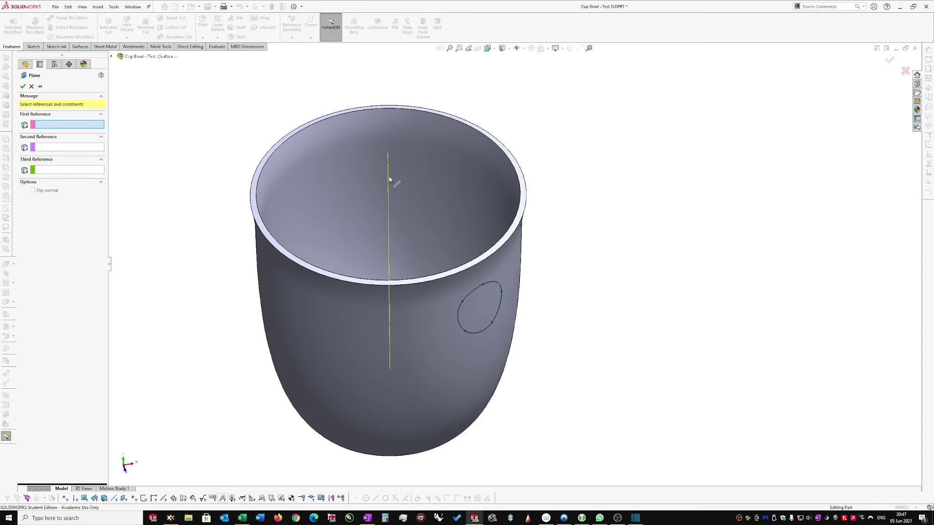
{"action": "left_click", "coordinate": [388, 180]}
{"action": "scroll", "coordinate": [513, 302], "scroll_direction": "down", "scroll_amount": 1}
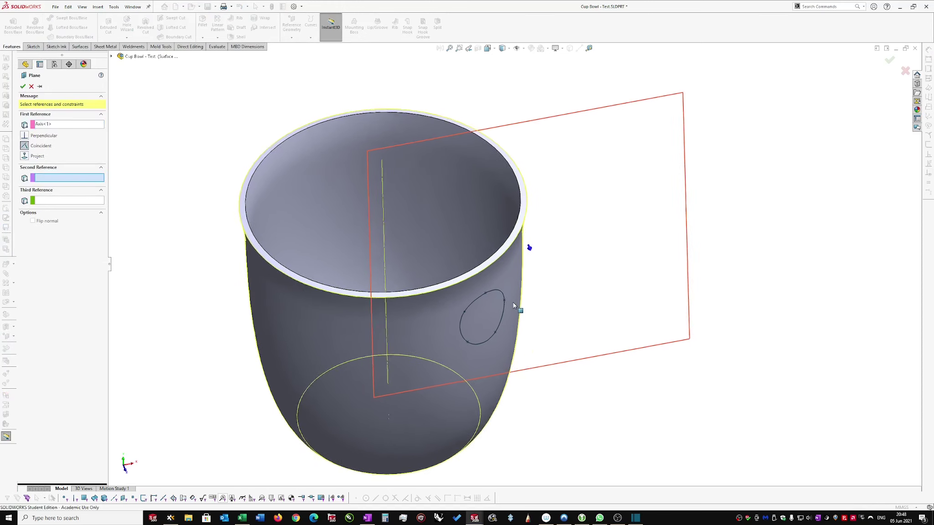
{"action": "left_click", "coordinate": [487, 295]}
{"action": "mouse_move", "coordinate": [546, 299]}
{"action": "middle_mouse_down"}
{"action": "mouse_move", "coordinate": [501, 327]}
{"action": "mouse_move", "coordinate": [486, 306]}
{"action": "middle_mouse_up"}
{"action": "left_click", "coordinate": [23, 86]}
- Sketch a slightly inclined line on the new reference plane, crossing the cup wall at the closed spline, and hide the plane
{"action": "middle_click_drag", "start_coordinate": [636, 255], "coordinate": [582, 248]}
{"action": "right_click", "coordinate": [582, 247]}
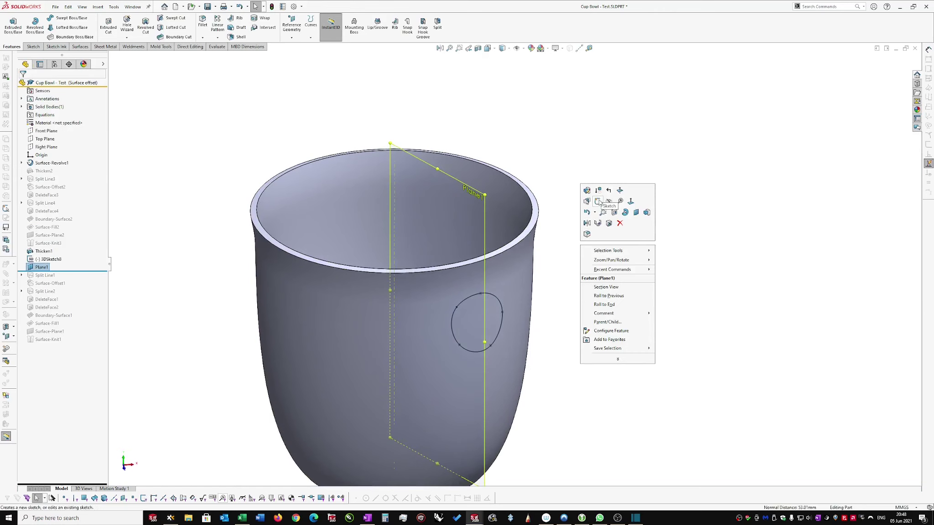
{"action": "left_click", "coordinate": [598, 201]}
{"action": "scroll", "coordinate": [536, 161], "scroll_direction": "down", "scroll_amount": 1}
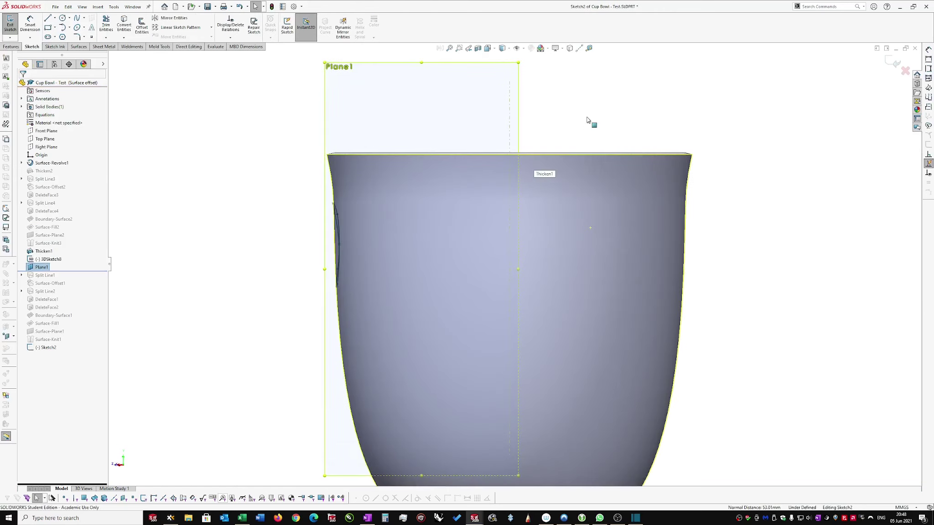
{"action": "right_click_drag", "start_coordinate": [593, 115], "coordinate": [625, 116]}
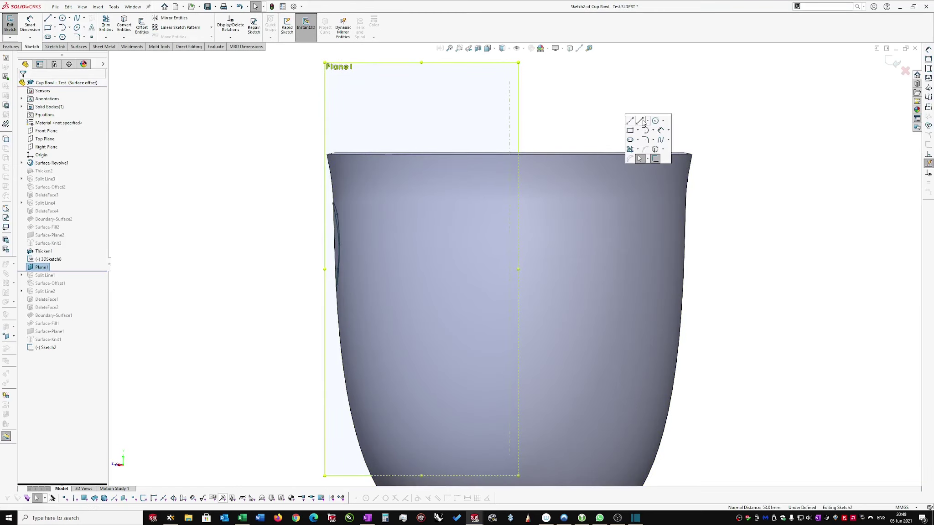
{"action": "left_click", "coordinate": [641, 121]}
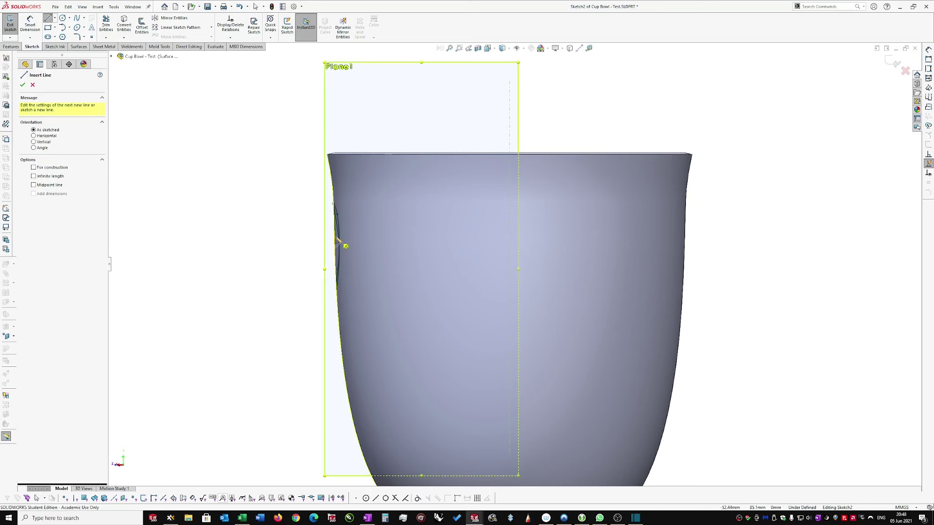
{"action": "left_click", "coordinate": [268, 246]}
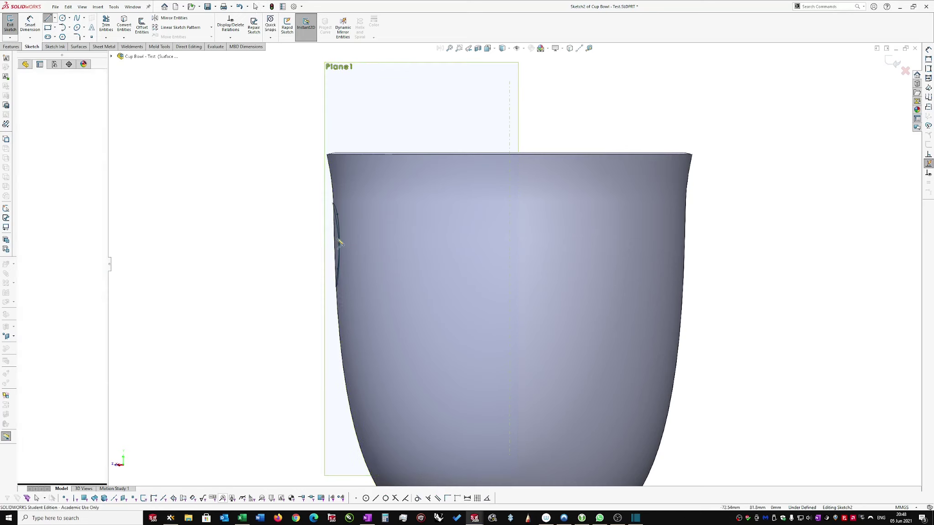
{"action": "left_click", "coordinate": [387, 234]}
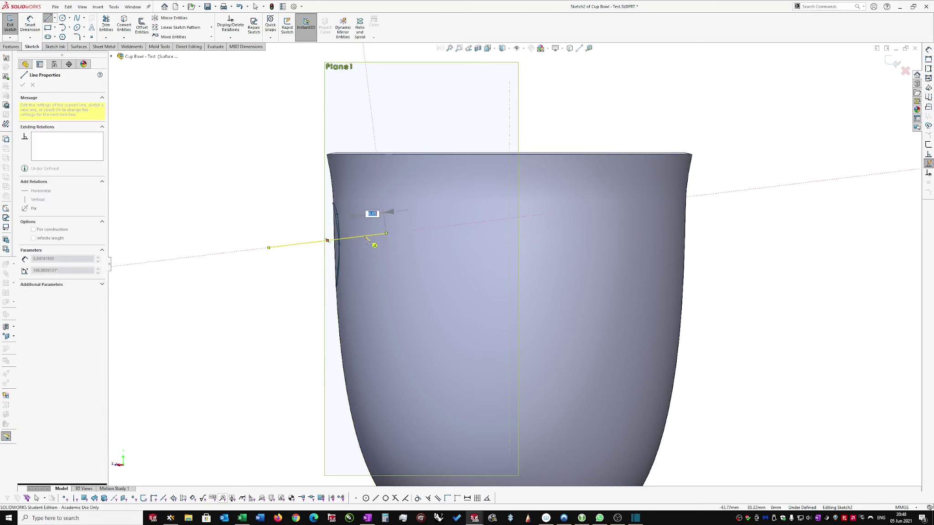
{"action": "key", "text": "Escape"}
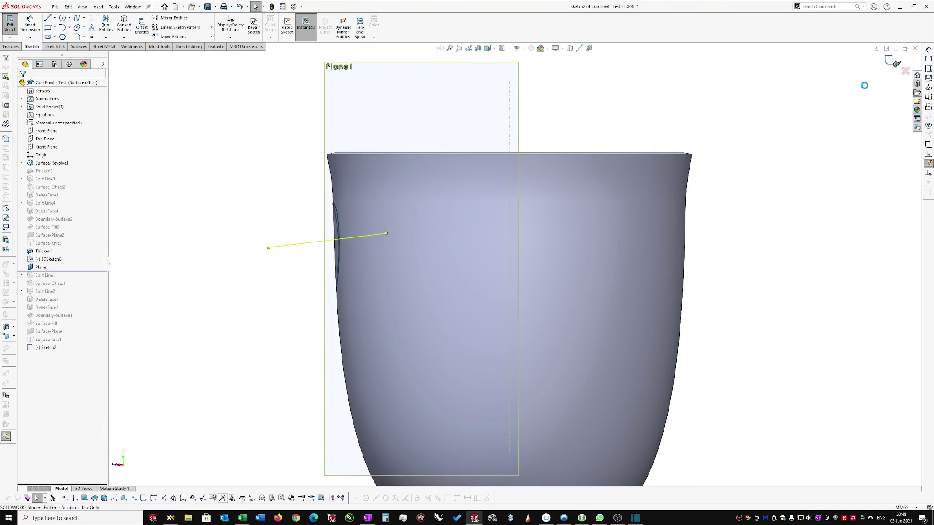
{"action": "left_click", "coordinate": [896, 61]}
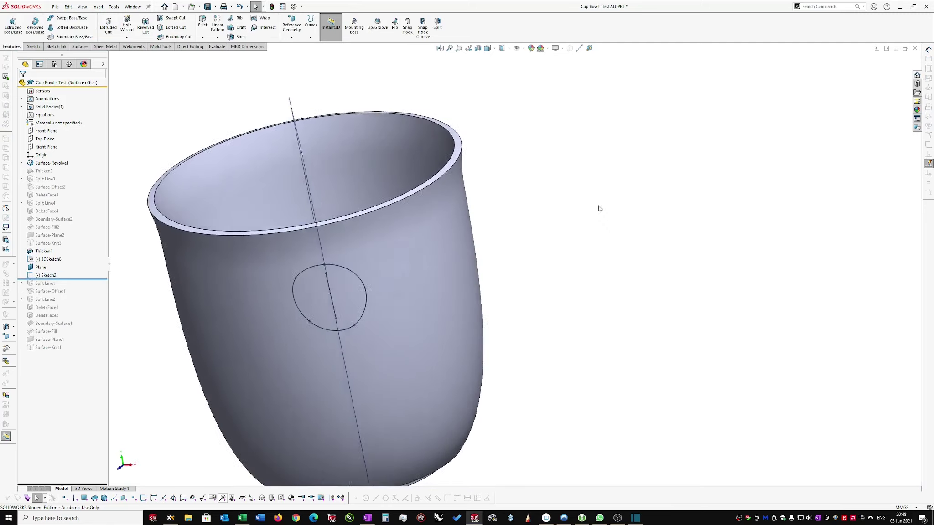
{"action": "left_click", "coordinate": [335, 121]}
{"action": "left_click", "coordinate": [368, 61]}
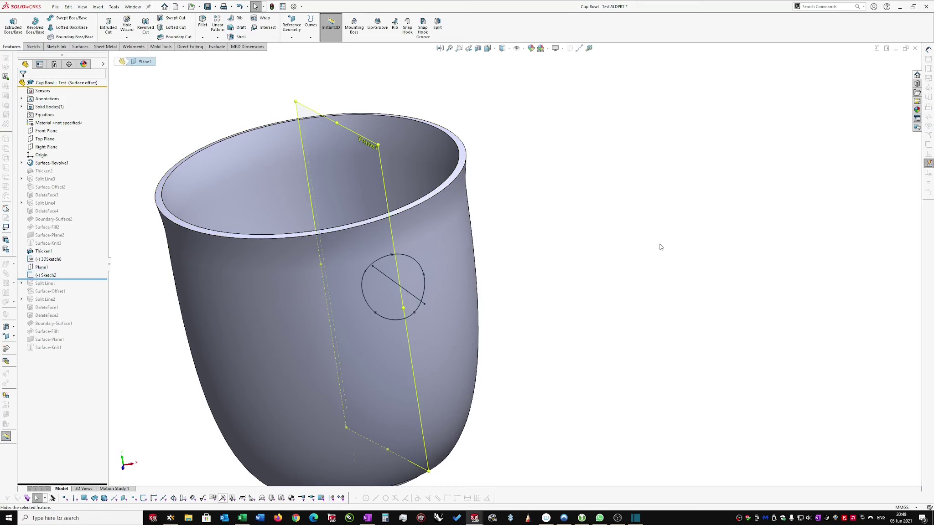
- Extrude the closed 3D spline 2 mm outward from the cup wall along the sketched line, with a 5° draft
{"action": "right_click_drag", "start_coordinate": [579, 253], "coordinate": [611, 260]}
{"action": "key", "text": "s"}
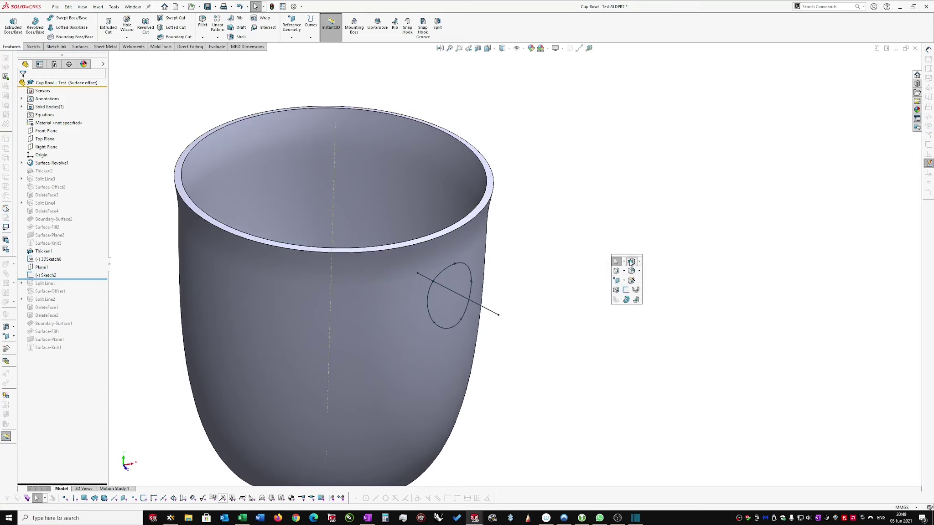
{"action": "left_click", "coordinate": [631, 262]}
{"action": "left_click", "coordinate": [462, 273]}
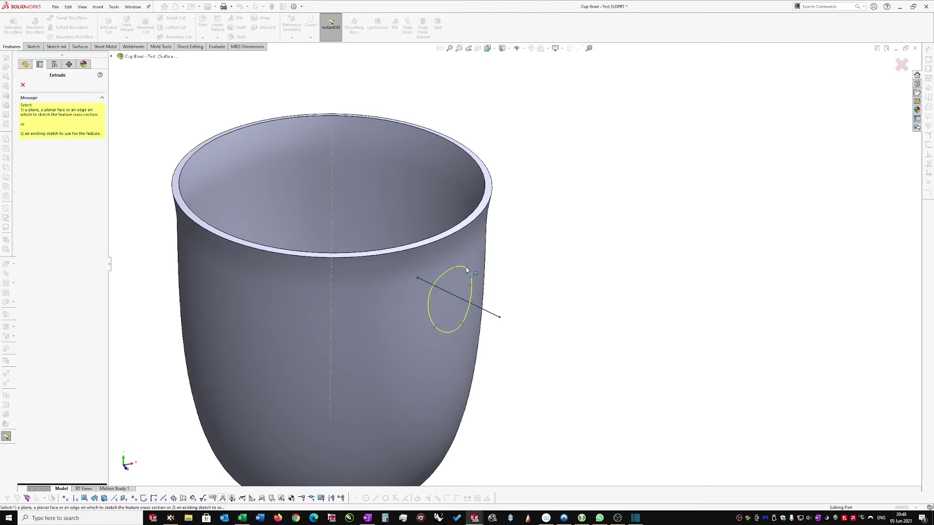
{"action": "left_click", "coordinate": [495, 318]}
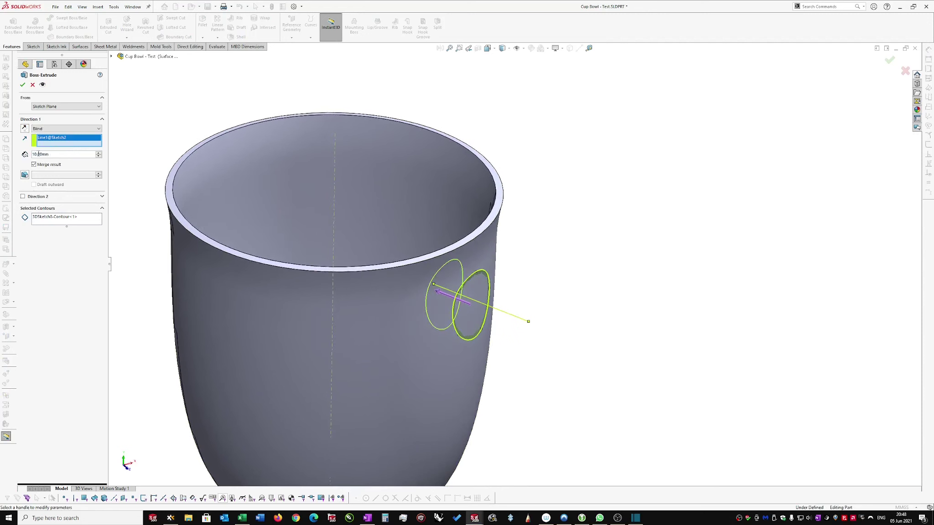
{"action": "left_click", "coordinate": [25, 128]}
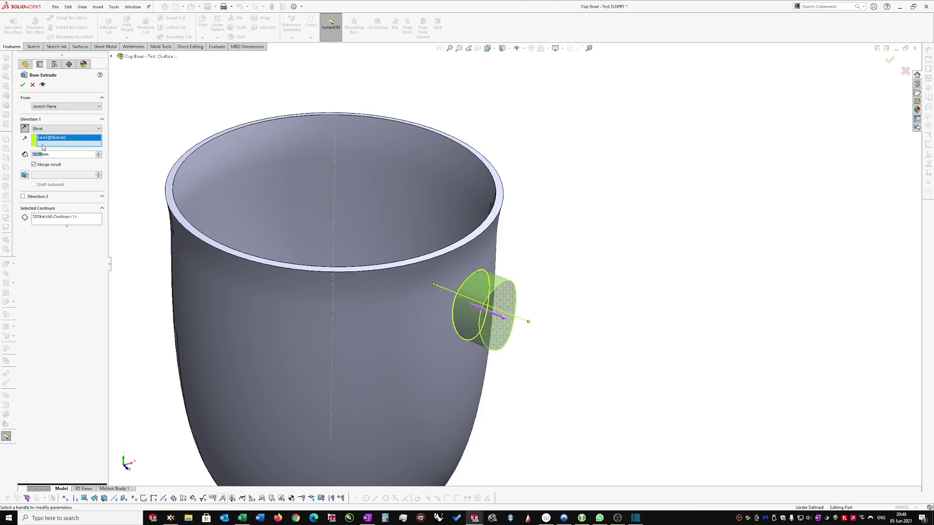
{"action": "type", "text": "2"}
{"action": "key", "text": "Return"}
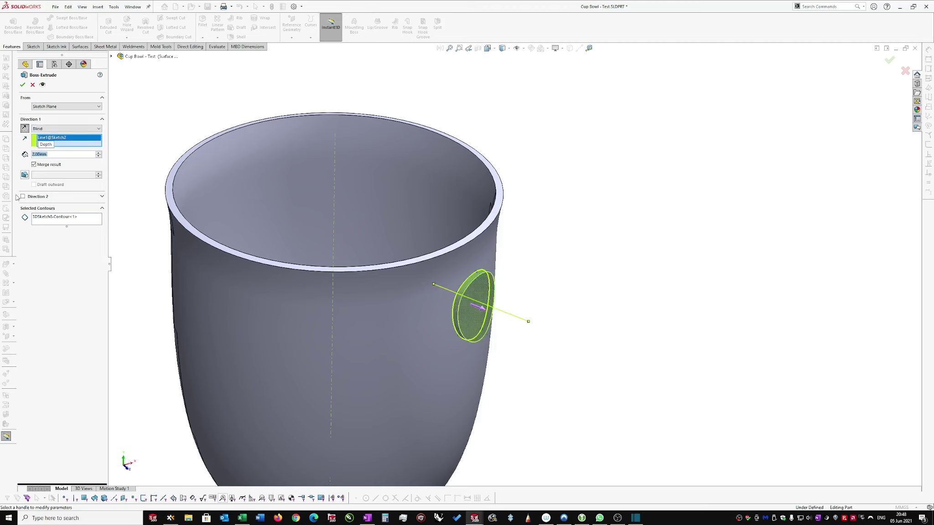
{"action": "left_click", "coordinate": [25, 175]}
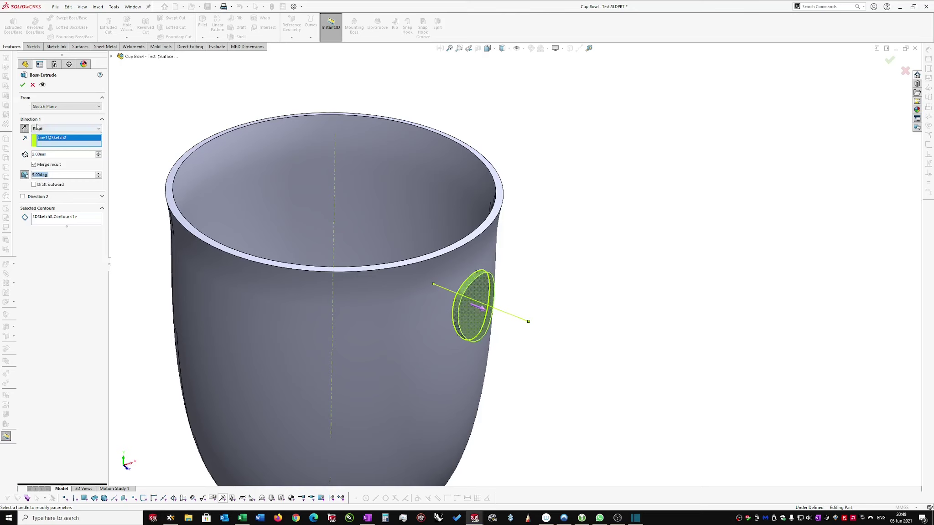
{"action": "left_click", "coordinate": [23, 86]}
- Roll the feature history back to directly after the Thicken1 feature
{"action": "middle_click_drag", "start_coordinate": [460, 296], "coordinate": [498, 267]}
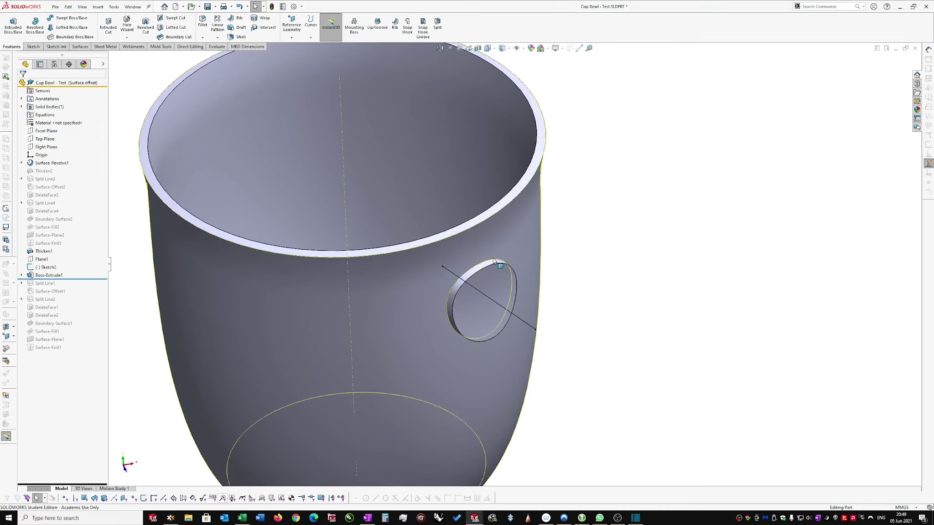
{"action": "middle_click_drag", "start_coordinate": [578, 312], "coordinate": [510, 231]}
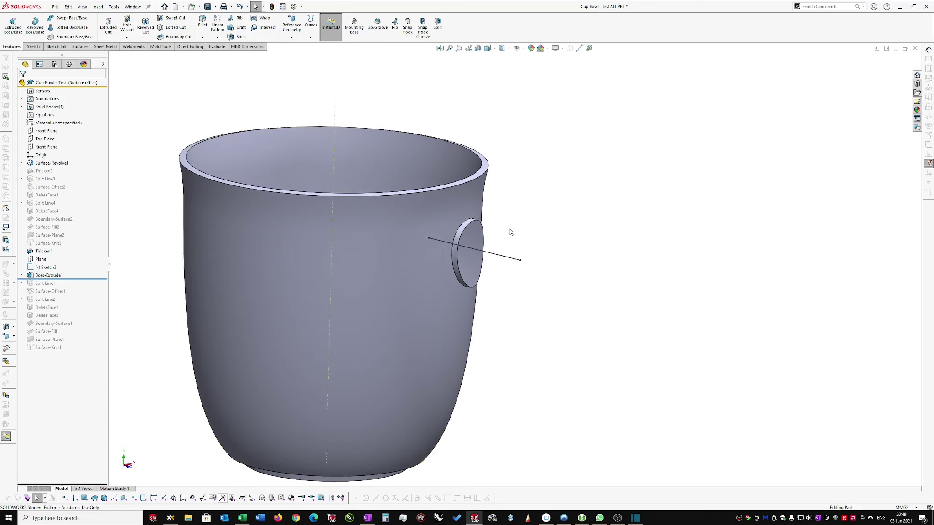
{"action": "middle_click_drag", "start_coordinate": [524, 226], "coordinate": [487, 267]}
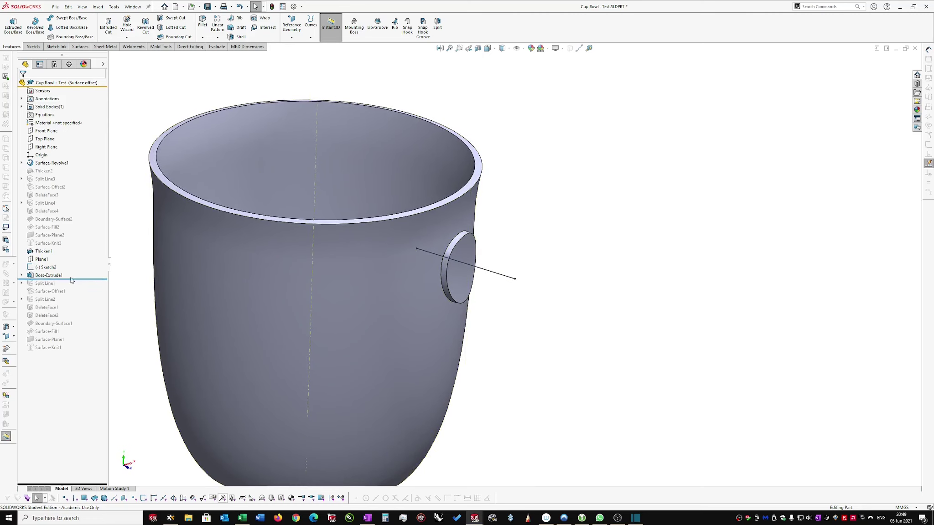
{"action": "left_click_drag", "start_coordinate": [73, 279], "coordinate": [74, 254]}
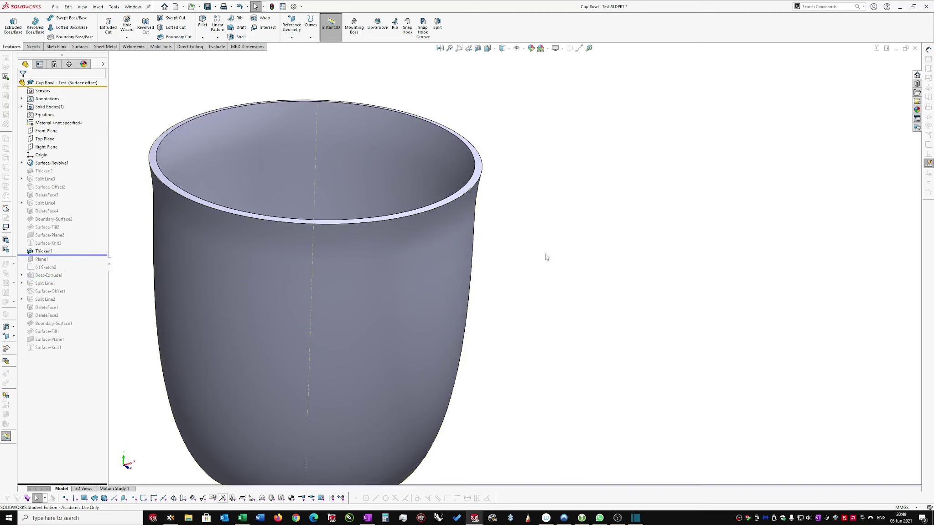
{"action": "middle_click_drag", "start_coordinate": [450, 242], "coordinate": [455, 247]}
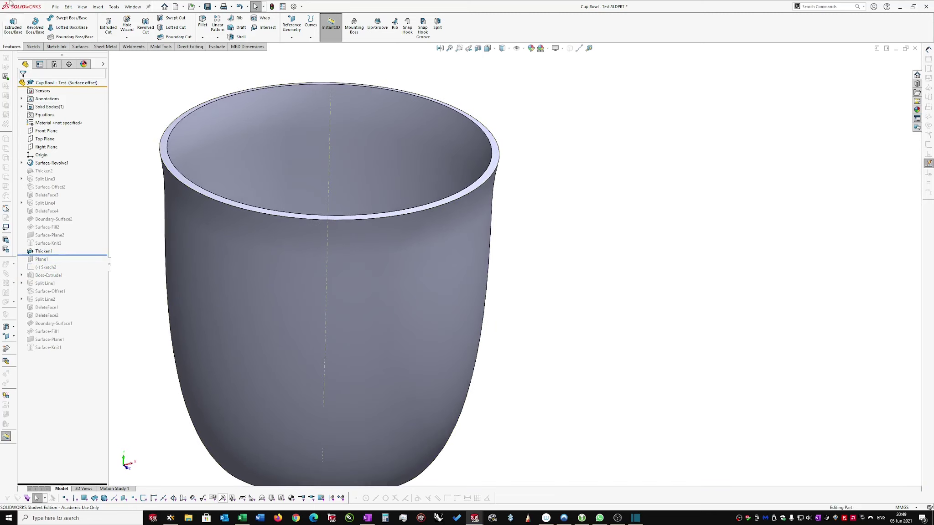
- Draw a closed five-point spline on the cup's outer wall below the rim in a new 3D sketch
{"action": "left_click", "coordinate": [32, 46]}
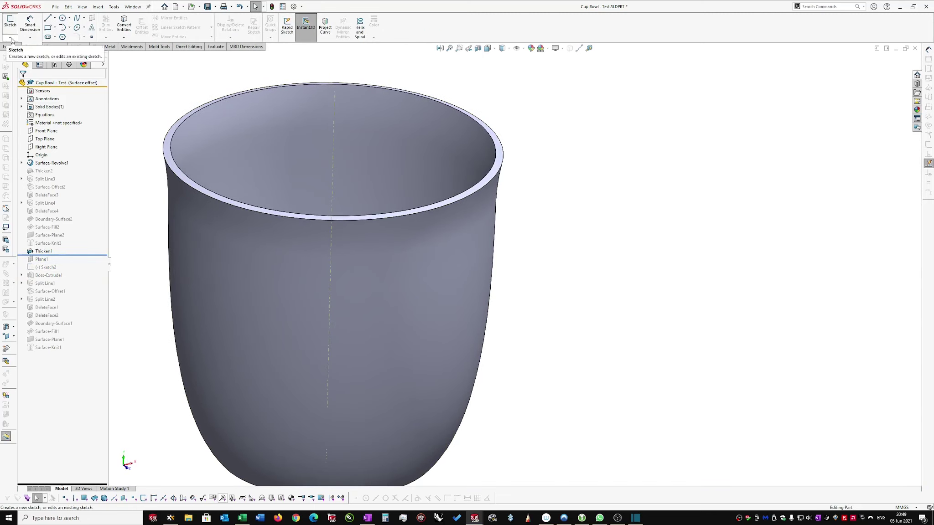
{"action": "left_click", "coordinate": [11, 40]}
{"action": "left_click", "coordinate": [16, 57]}
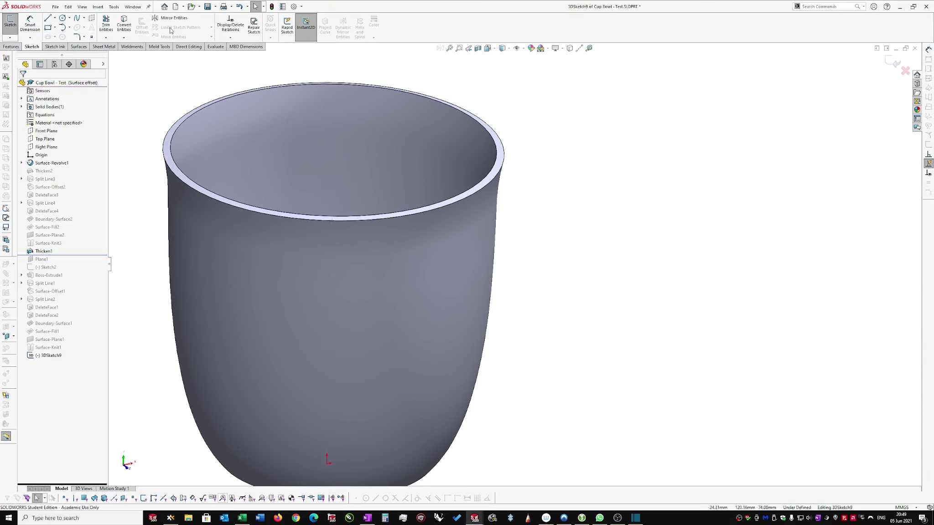
{"action": "left_click", "coordinate": [85, 19]}
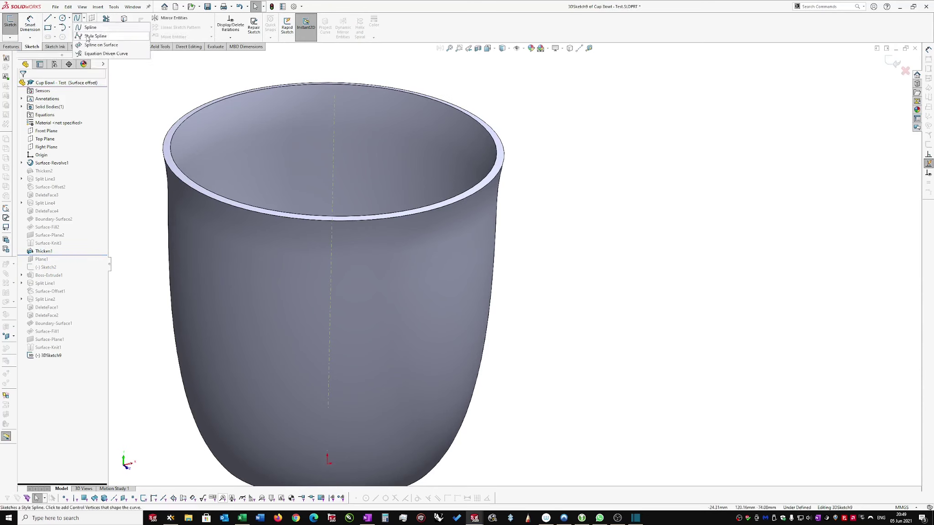
{"action": "left_click", "coordinate": [90, 27]}
{"action": "left_click", "coordinate": [392, 268]}
{"action": "left_click", "coordinate": [425, 272]}
{"action": "left_click", "coordinate": [402, 317]}
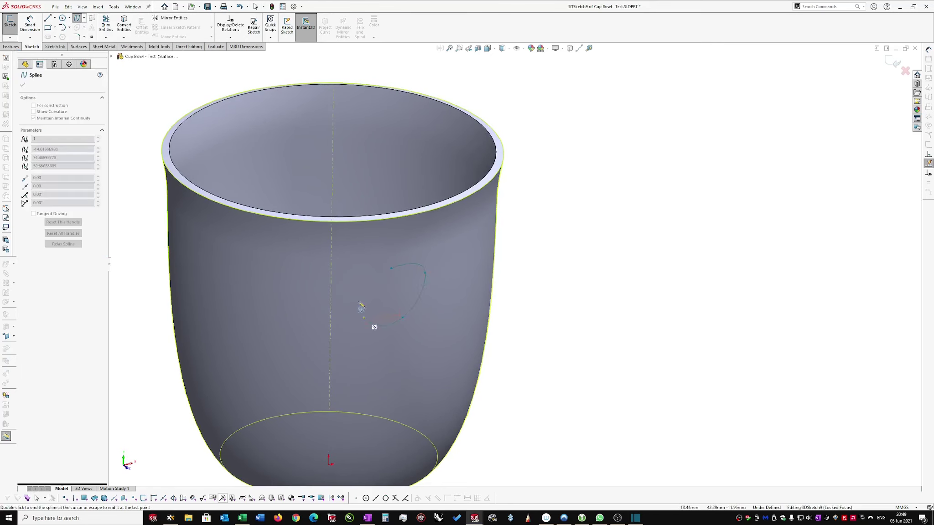
{"action": "left_click", "coordinate": [391, 269]}
{"action": "key", "text": "Escape"}
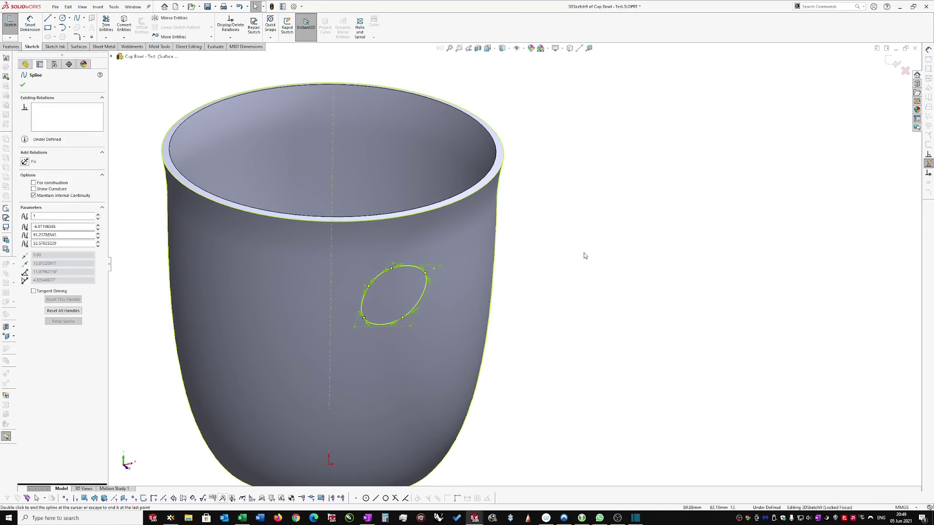
{"action": "left_click", "coordinate": [891, 65]}
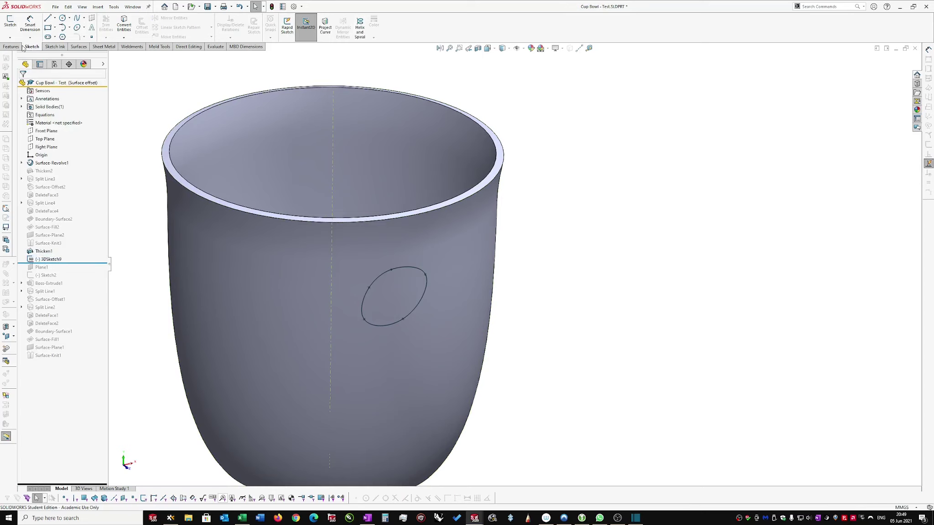
- Split the cup's outer face with the closed spline sketch using an Intersection split line, and check the enclosed face
{"action": "left_click", "coordinate": [79, 47]}
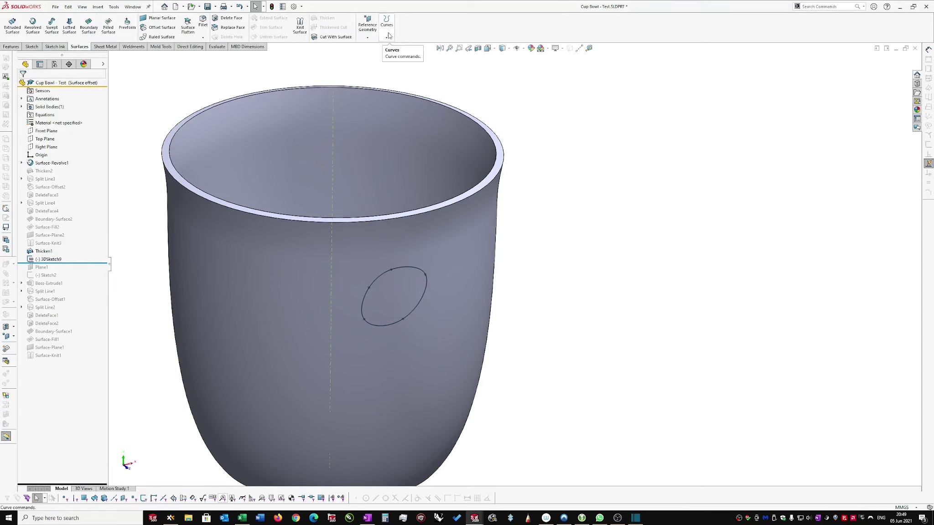
{"action": "left_click", "coordinate": [387, 36]}
{"action": "left_click", "coordinate": [399, 47]}
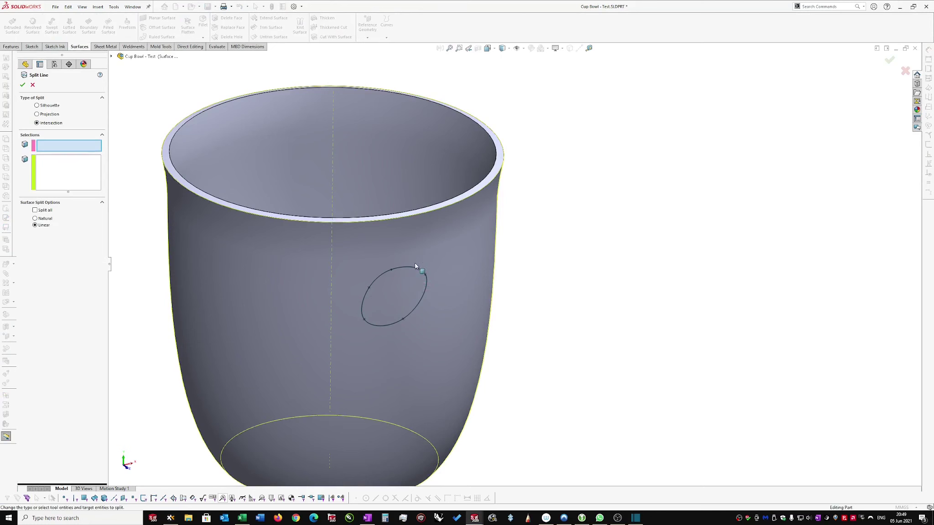
{"action": "left_click", "coordinate": [423, 273]}
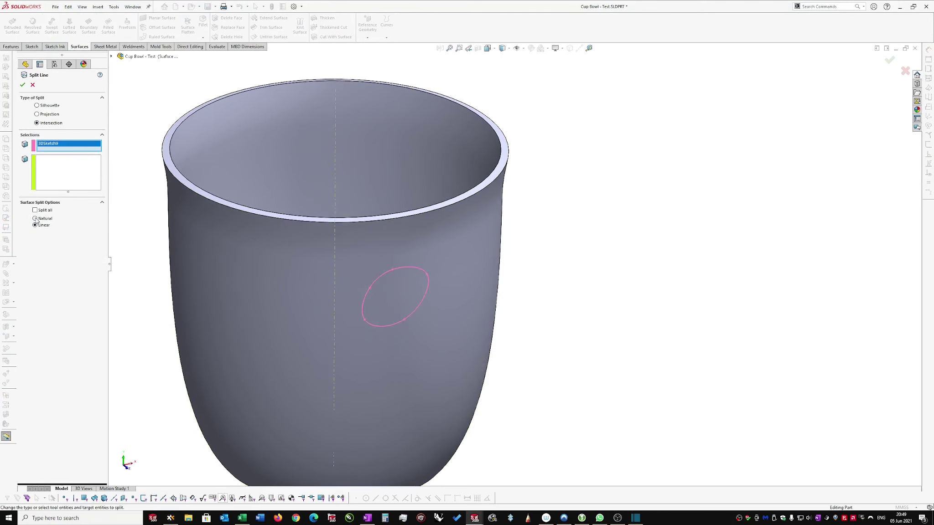
{"action": "left_click", "coordinate": [74, 175]}
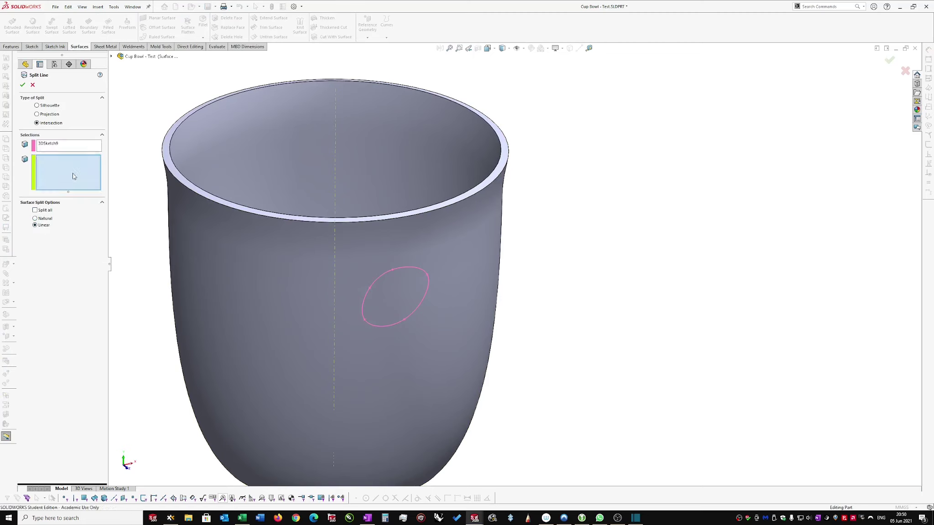
{"action": "left_click", "coordinate": [449, 252]}
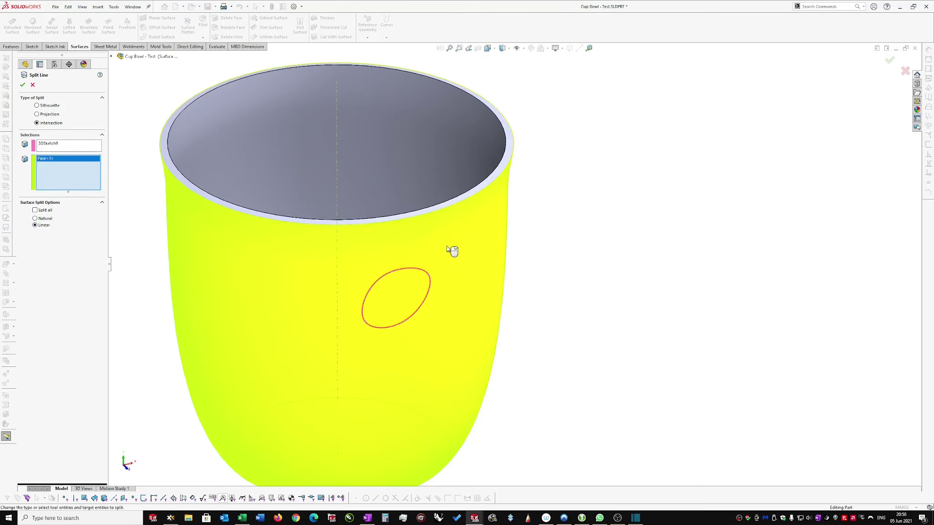
{"action": "left_click", "coordinate": [22, 87]}
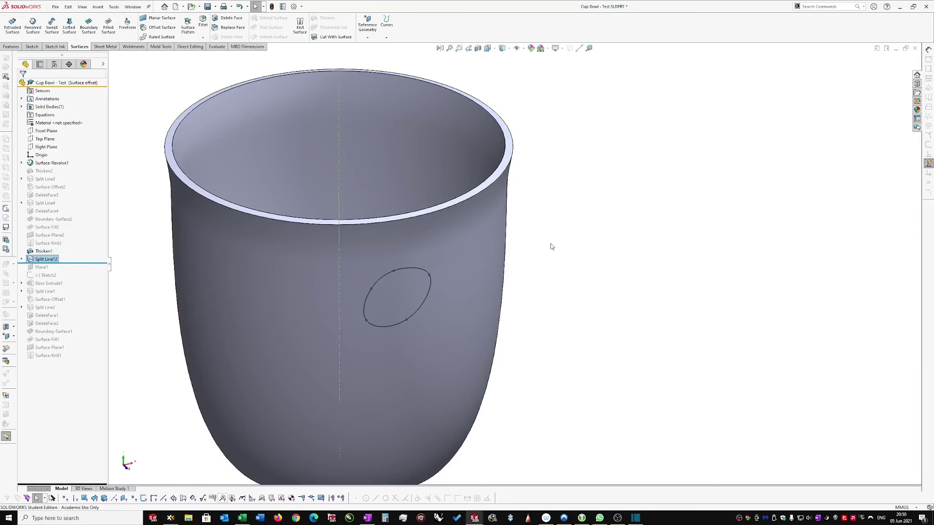
{"action": "left_click", "coordinate": [416, 278]}
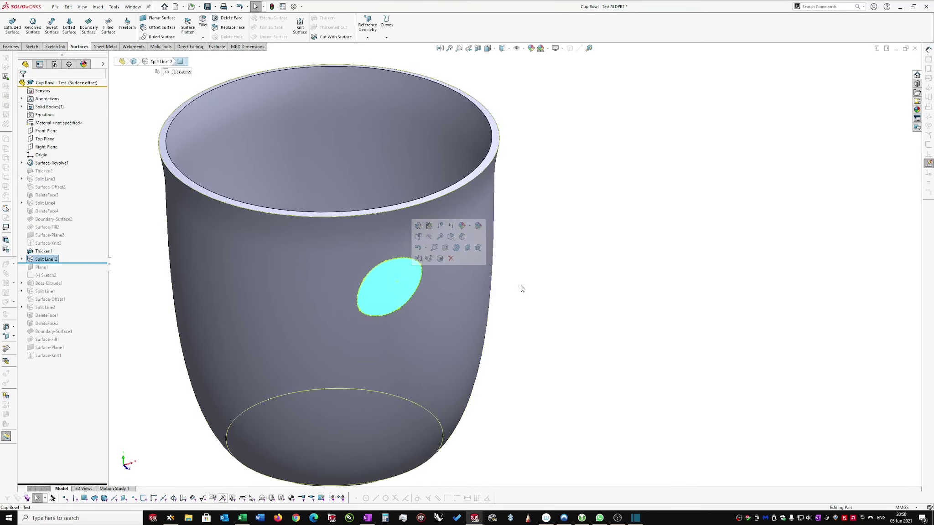
{"action": "left_click", "coordinate": [536, 251]}
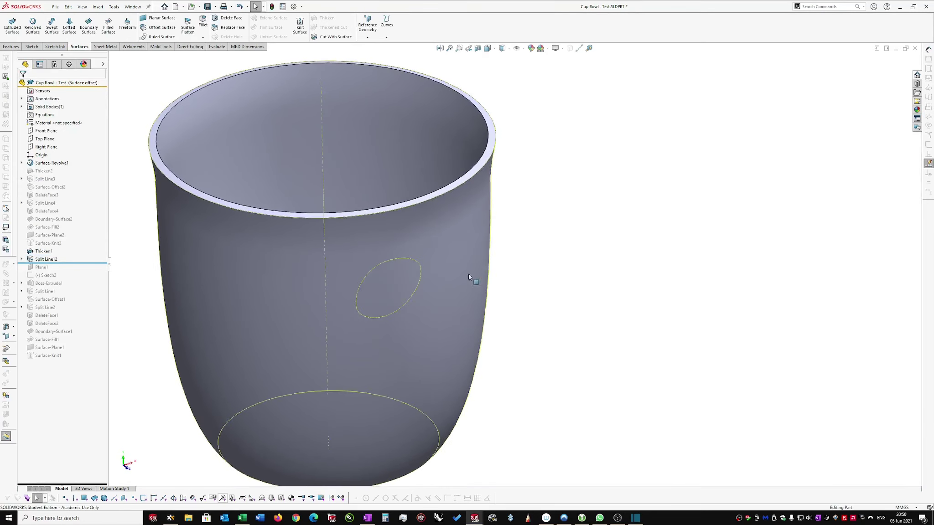
{"action": "right_click_drag", "start_coordinate": [546, 256], "coordinate": [558, 263]}
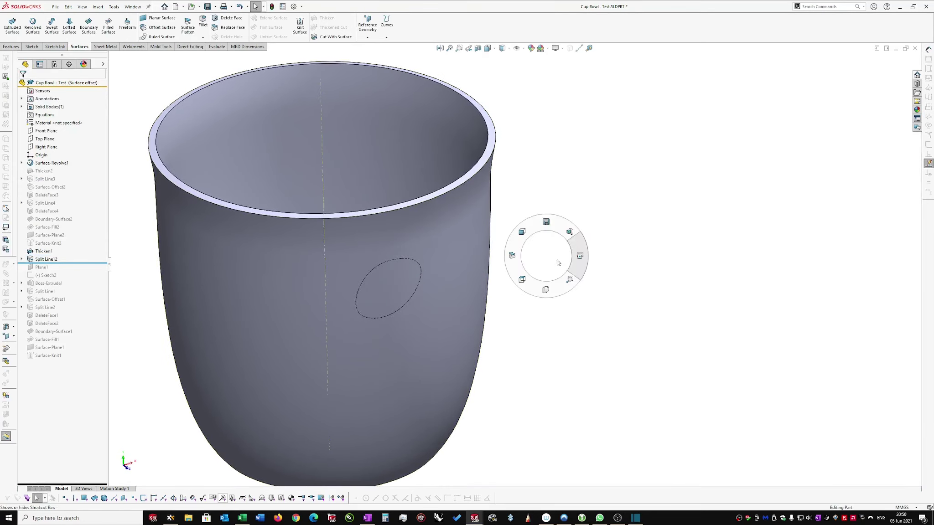
- Offset the enclosed split face outward from the cup wall as a separate surface and check the result
{"action": "left_click", "coordinate": [406, 279]}
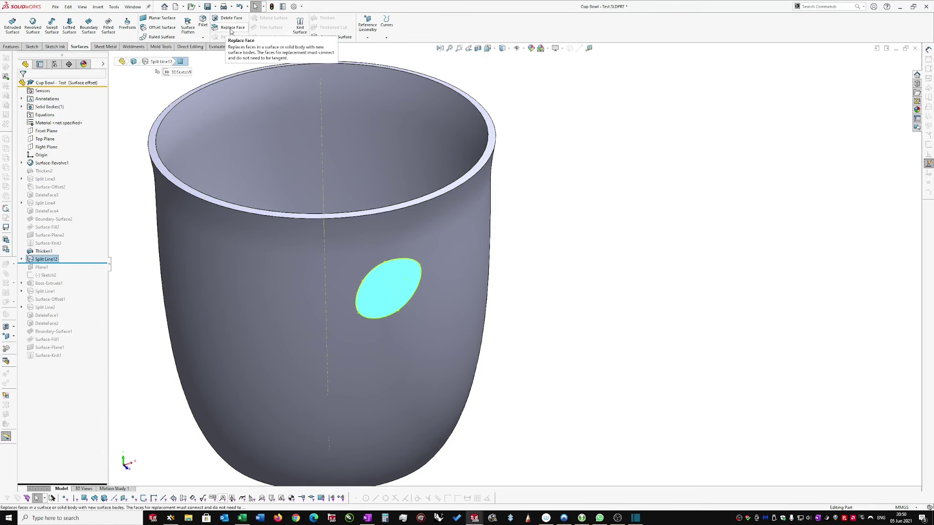
{"action": "left_click", "coordinate": [151, 29]}
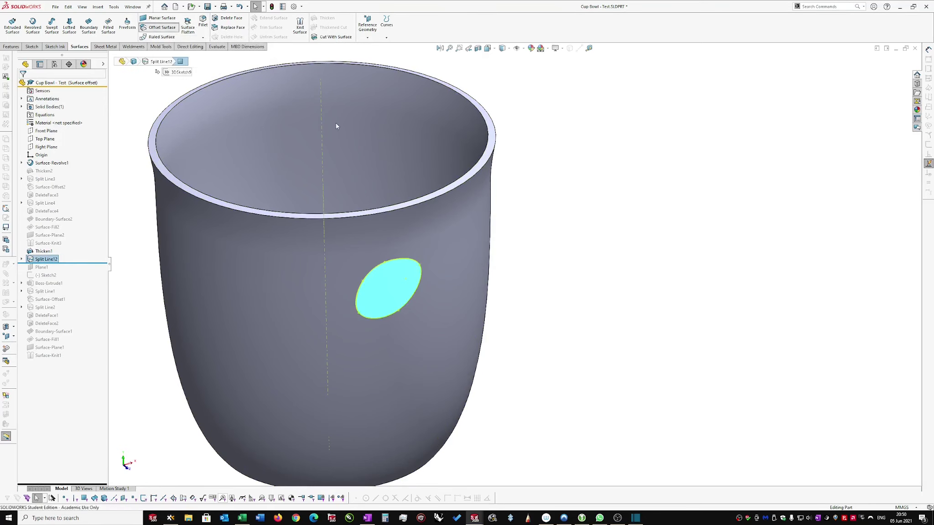
{"action": "left_click", "coordinate": [56, 123]}
{"action": "key", "text": "Return"}
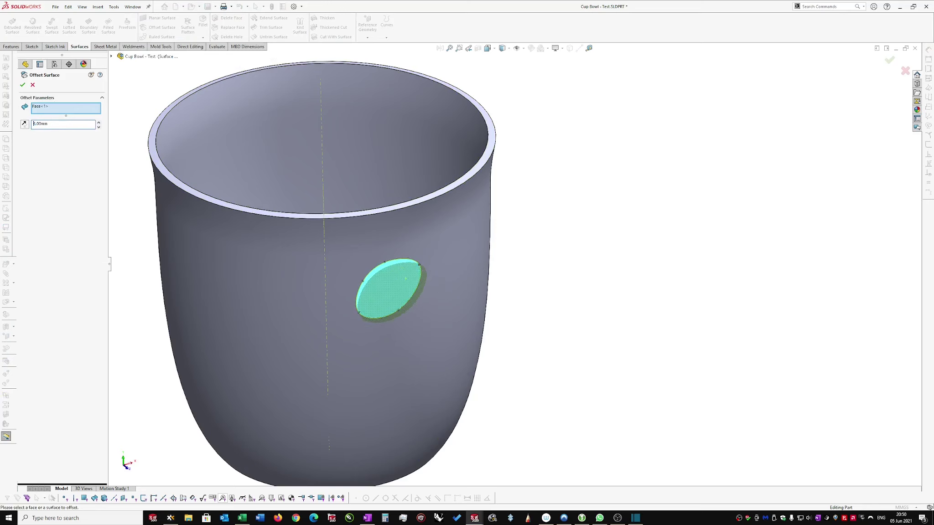
{"action": "left_click", "coordinate": [24, 86]}
{"action": "middle_click_drag", "start_coordinate": [542, 319], "coordinate": [391, 290]}
{"action": "left_click", "coordinate": [391, 291]}
{"action": "middle_click_drag", "start_coordinate": [324, 218], "coordinate": [224, 117]}
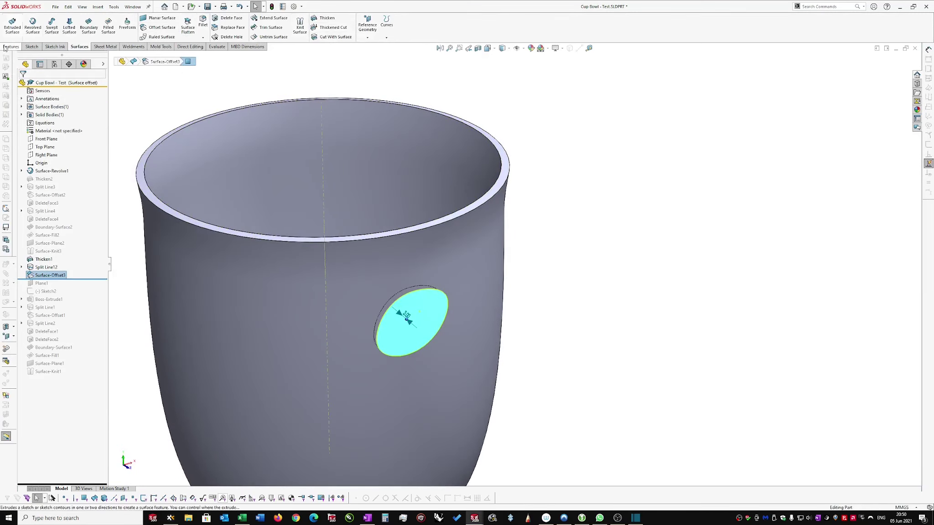
- Draw a closed eight-point spline on the offset surface, just inside its outline, in a new 3D sketch
{"action": "left_click", "coordinate": [32, 47]}
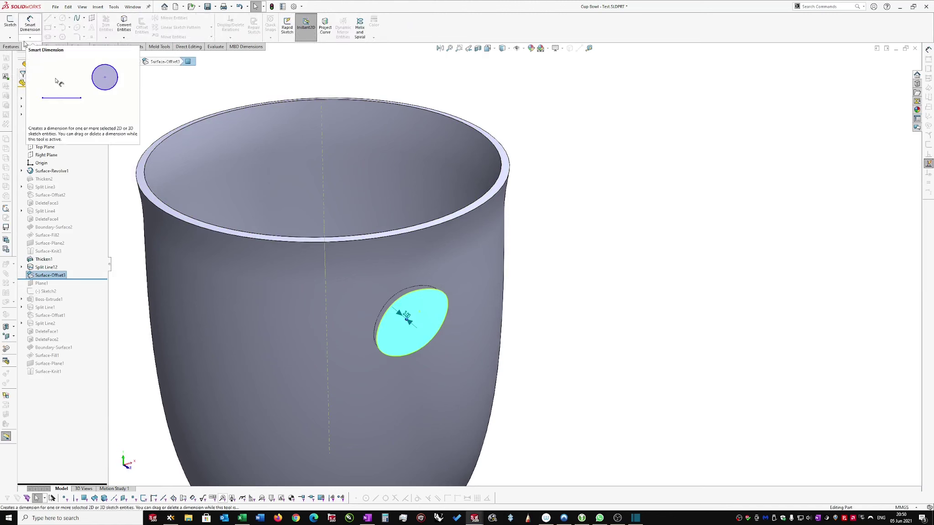
{"action": "left_click", "coordinate": [12, 39]}
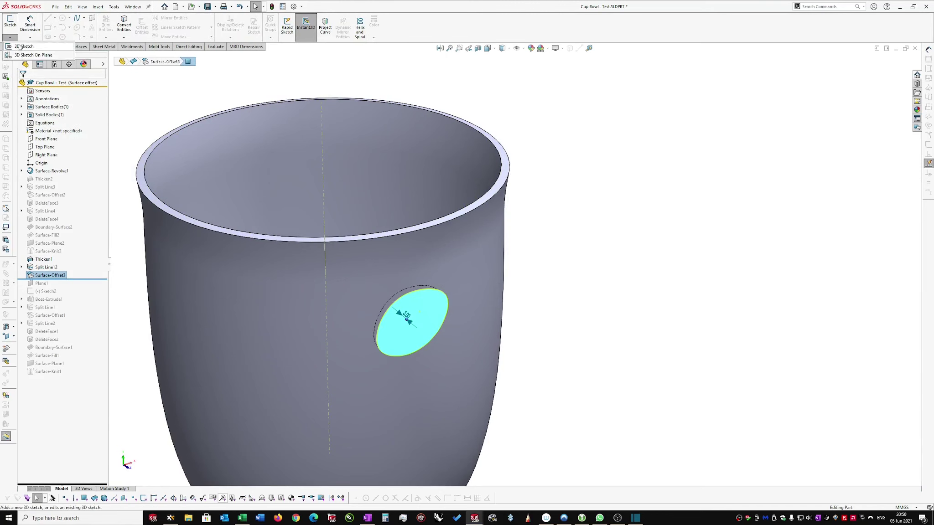
{"action": "left_click", "coordinate": [20, 47]}
{"action": "left_click", "coordinate": [85, 19]}
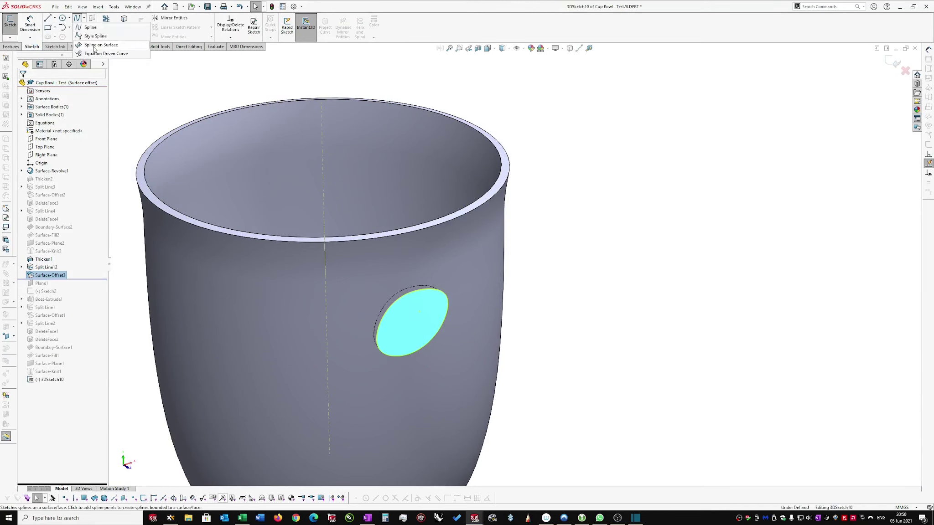
{"action": "left_click", "coordinate": [91, 48]}
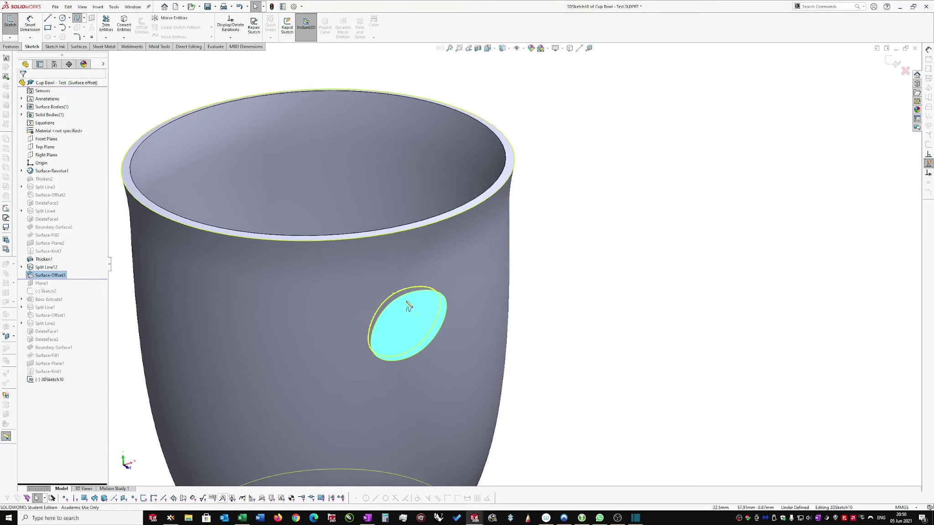
{"action": "middle_click_drag", "start_coordinate": [436, 175], "coordinate": [400, 257]}
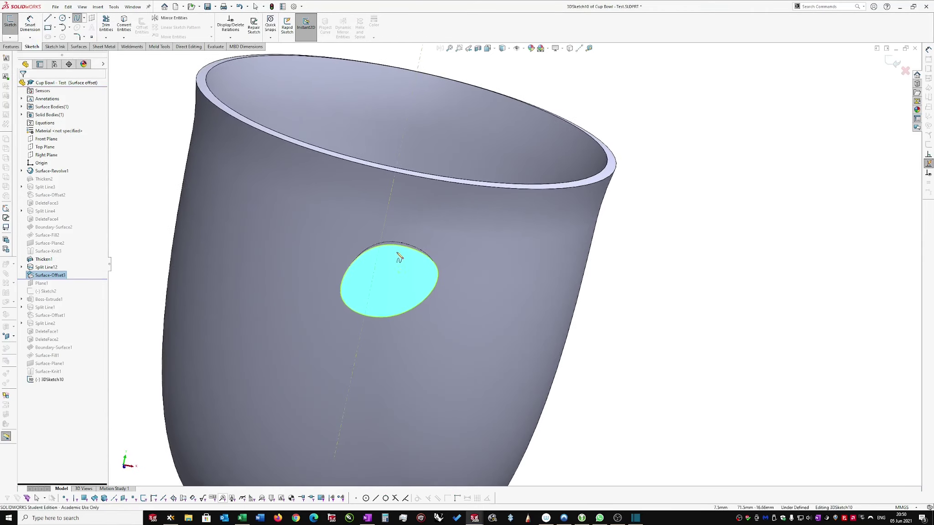
{"action": "left_click", "coordinate": [394, 253]}
{"action": "left_click", "coordinate": [416, 260]}
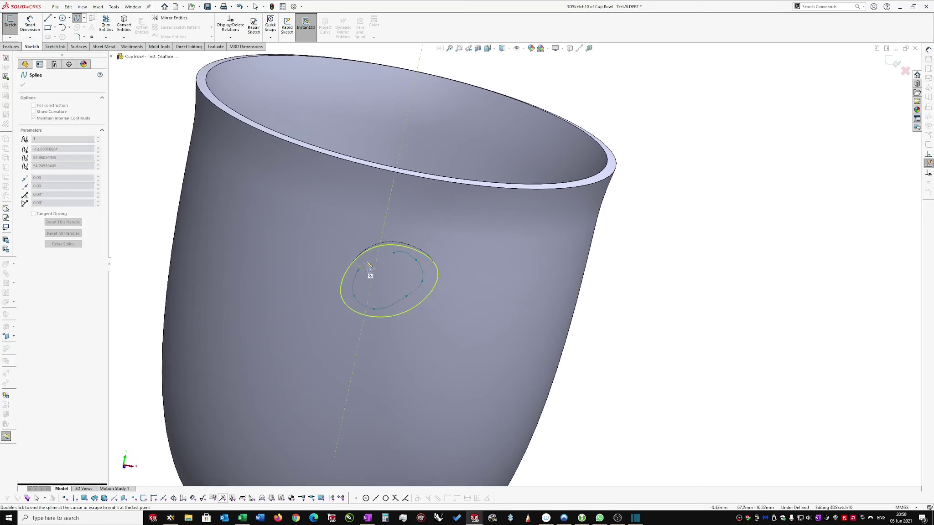
{"action": "left_click", "coordinate": [394, 253]}
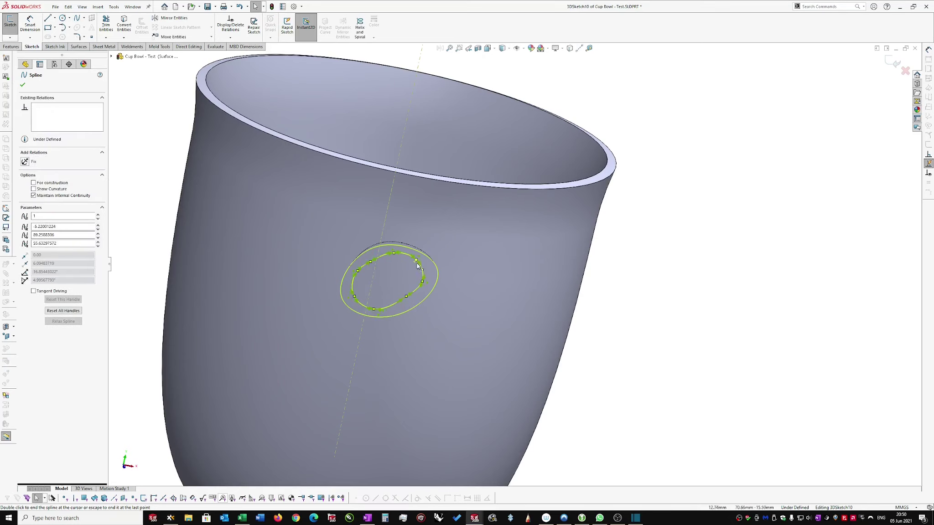
- Move one lower point of the inner spline slightly outward to smooth the curve, and finish the 3D sketch
{"action": "key", "text": "Escape"}
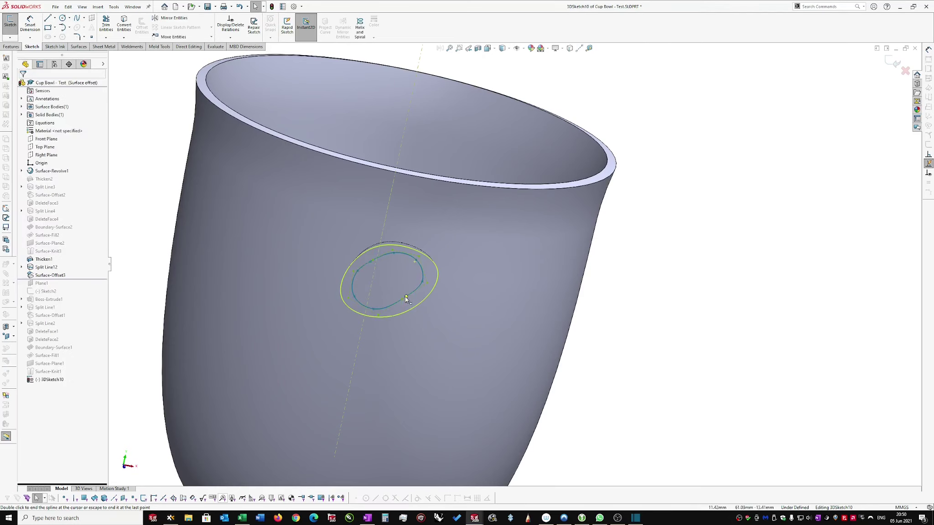
{"action": "left_click", "coordinate": [406, 297]}
{"action": "left_click_drag", "start_coordinate": [414, 300], "coordinate": [413, 297]}
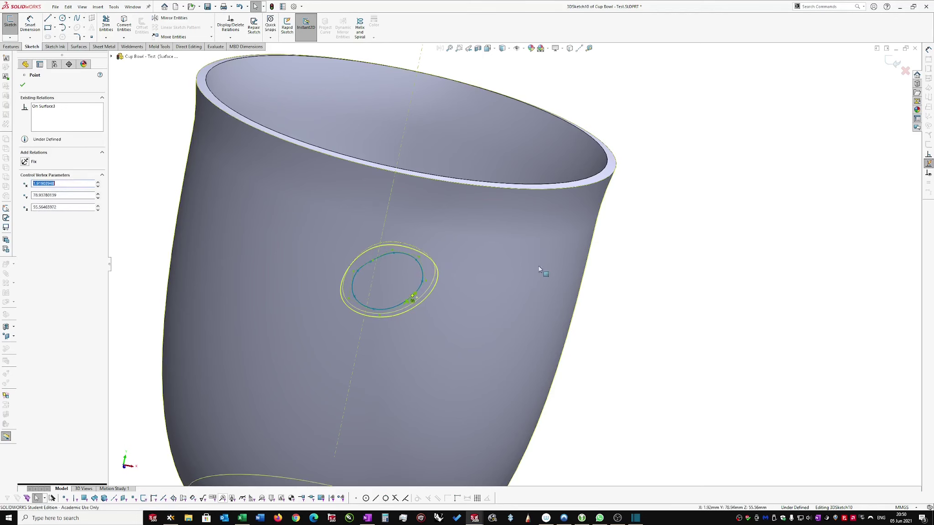
{"action": "left_click", "coordinate": [693, 231]}
{"action": "middle_click_drag", "start_coordinate": [403, 267], "coordinate": [450, 275]}
{"action": "left_click", "coordinate": [894, 63]}
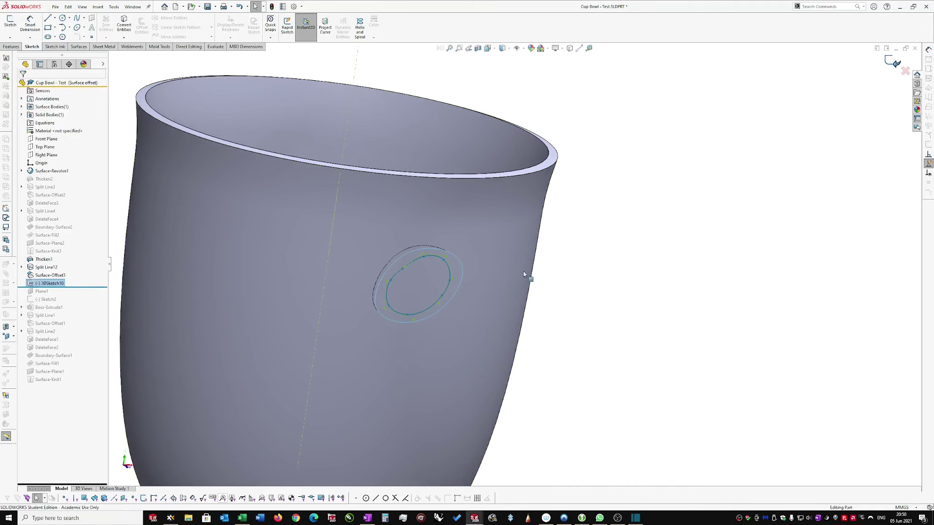
{"action": "left_click", "coordinate": [449, 268]}
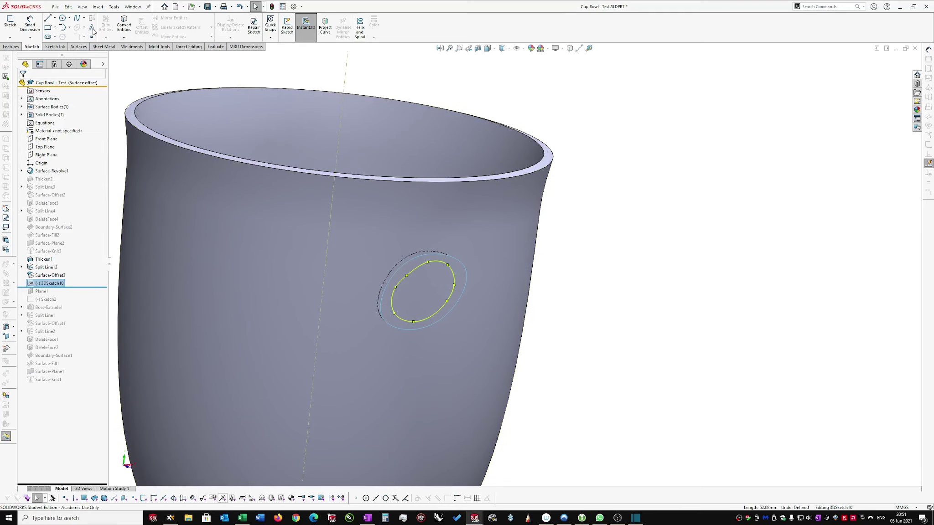
{"action": "left_click", "coordinate": [80, 47]}
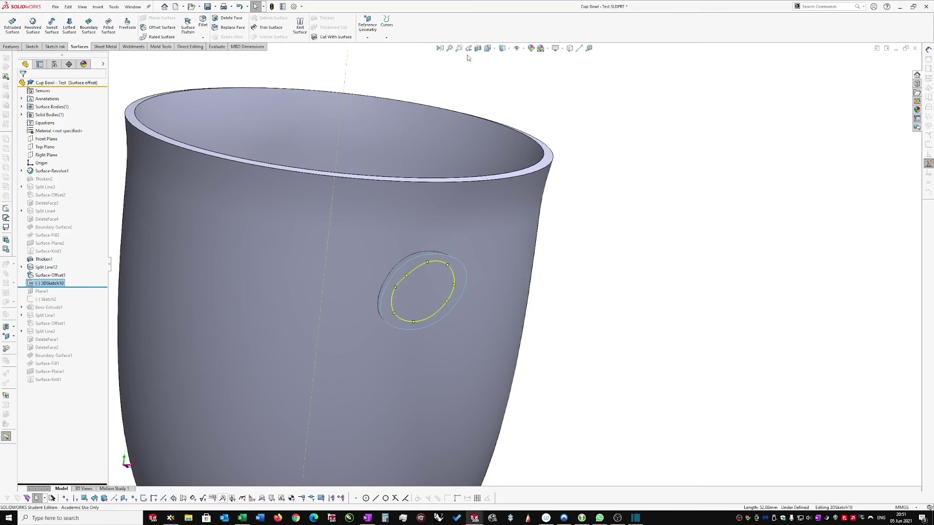
{"action": "left_click", "coordinate": [387, 38]}
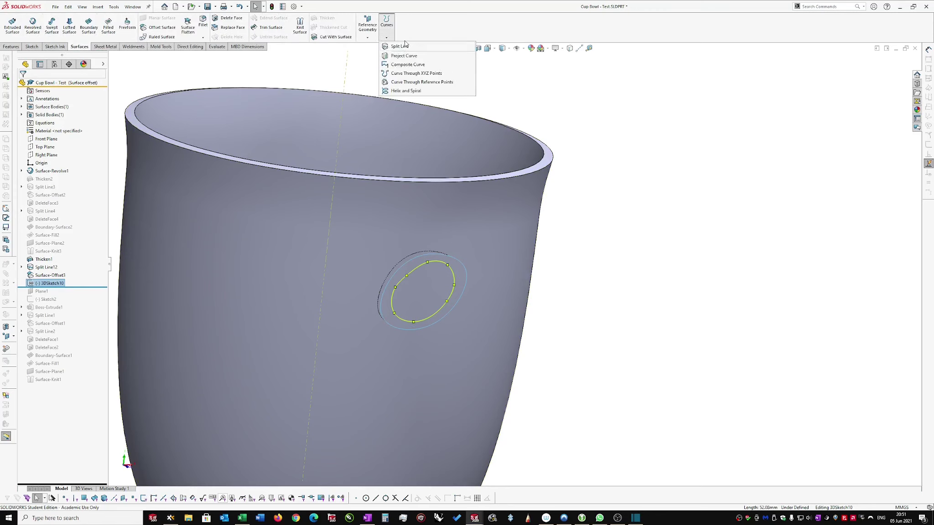
{"action": "left_click", "coordinate": [269, 28]}
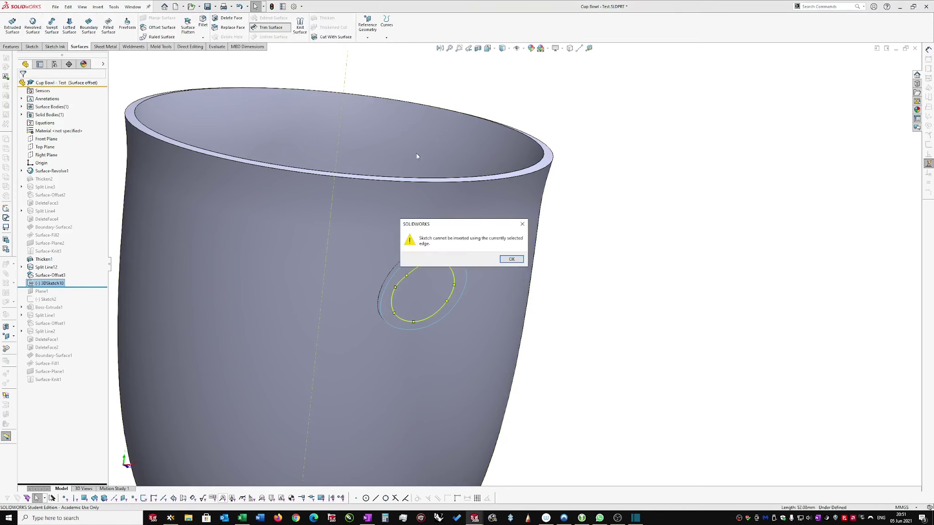
{"action": "left_click", "coordinate": [512, 259]}
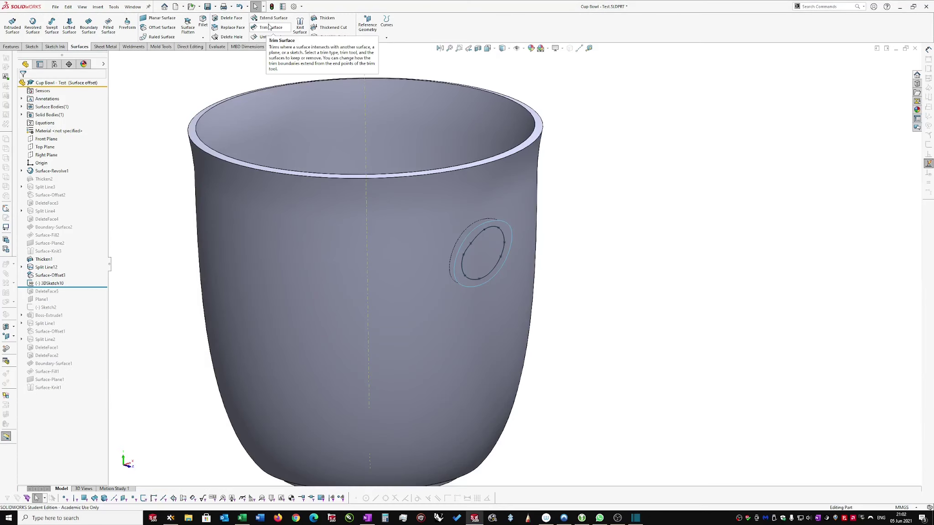
- Trim the offset surface with the inner spline sketch, removing the ring outside the spline
{"action": "left_click", "coordinate": [268, 28]}
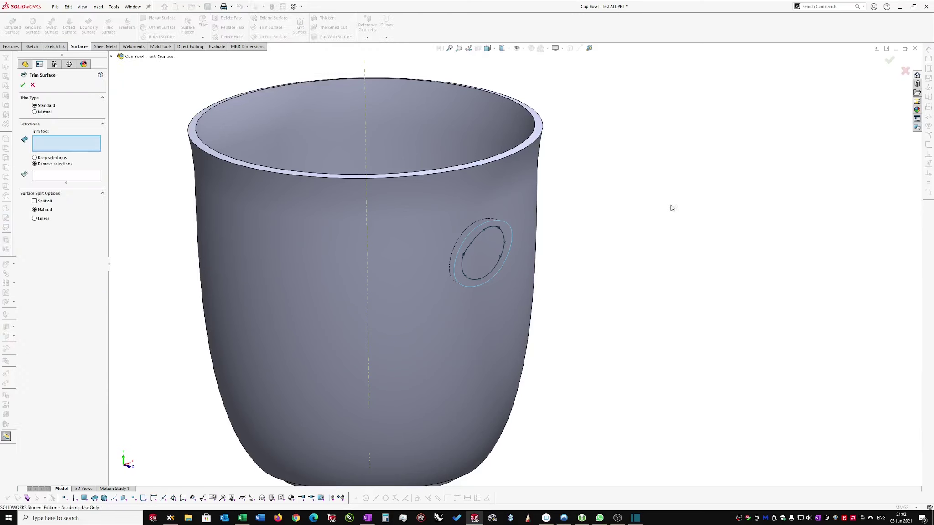
{"action": "left_click", "coordinate": [499, 228]}
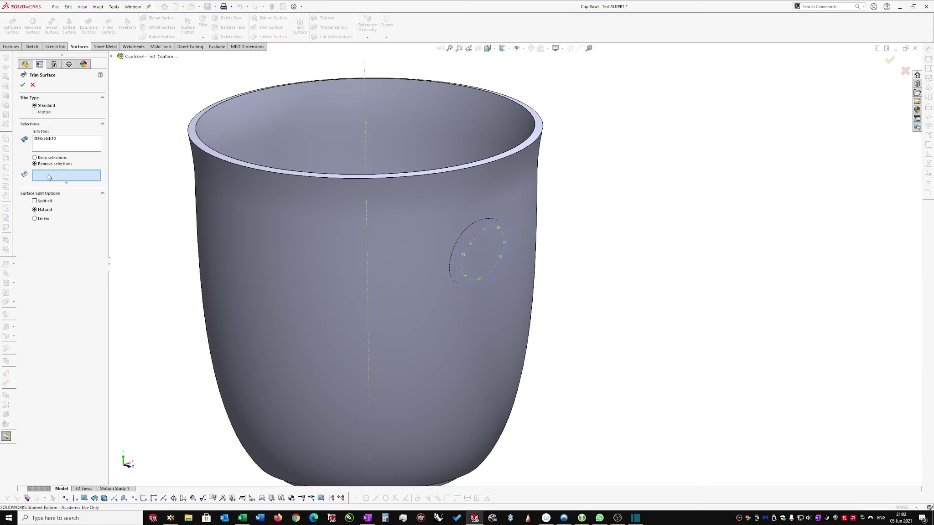
{"action": "left_click", "coordinate": [501, 230]}
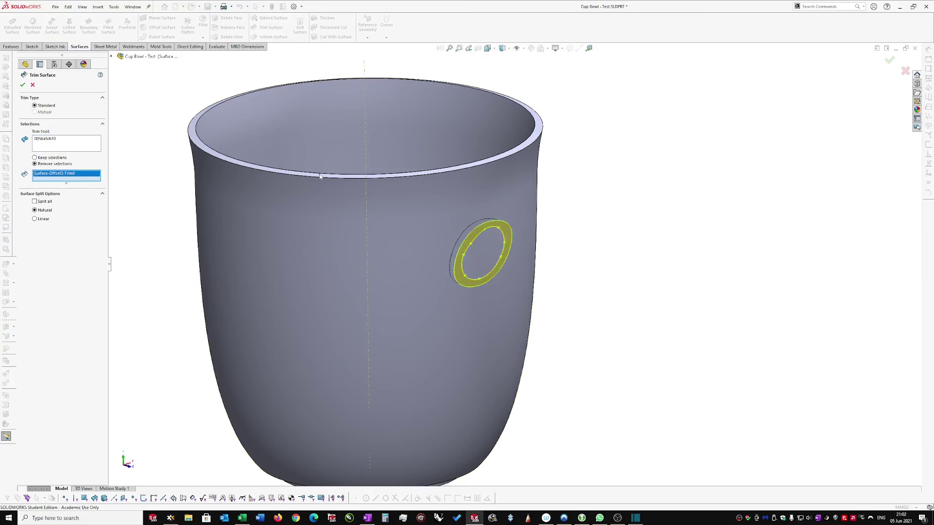
{"action": "left_click", "coordinate": [23, 85]}
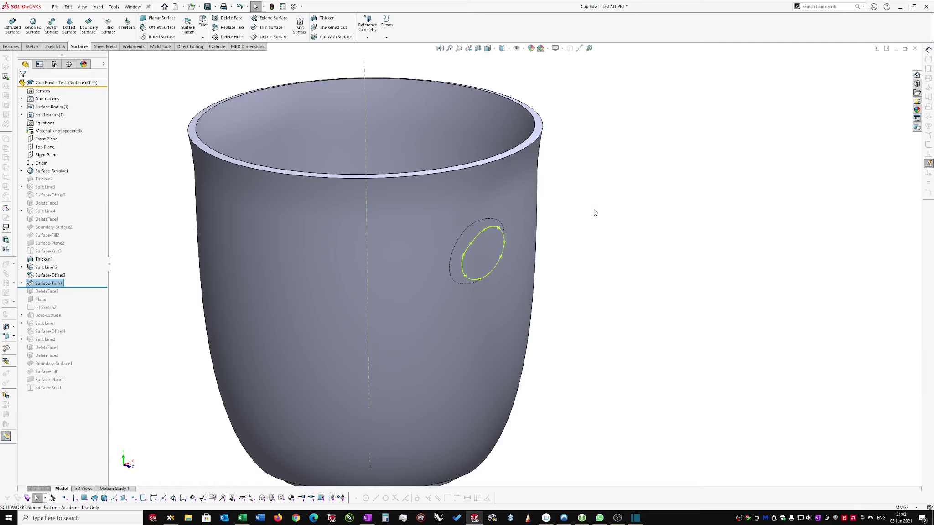
- Delete the split face on the cup's outer wall behind the trimmed surface, using the Delete option without patching
{"action": "scroll", "coordinate": [564, 214], "scroll_direction": "down", "scroll_amount": 3}
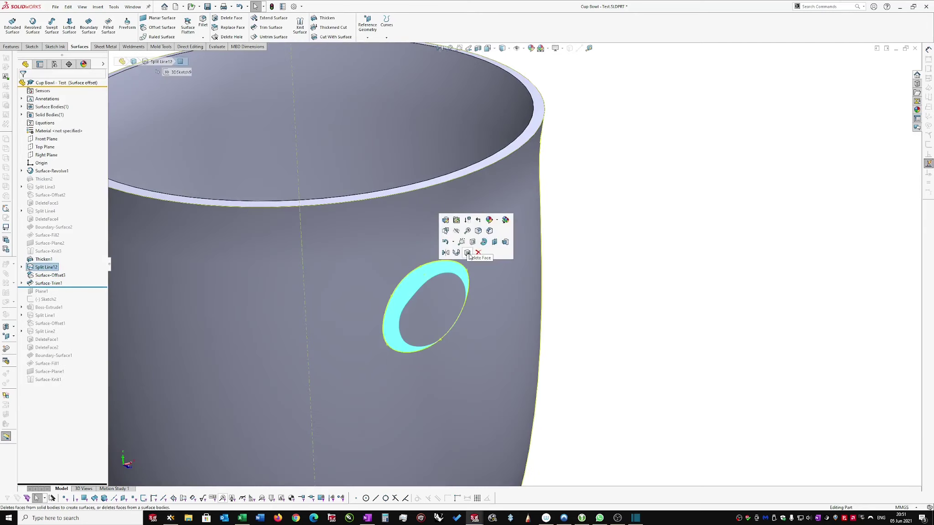
{"action": "key", "text": "Delete"}
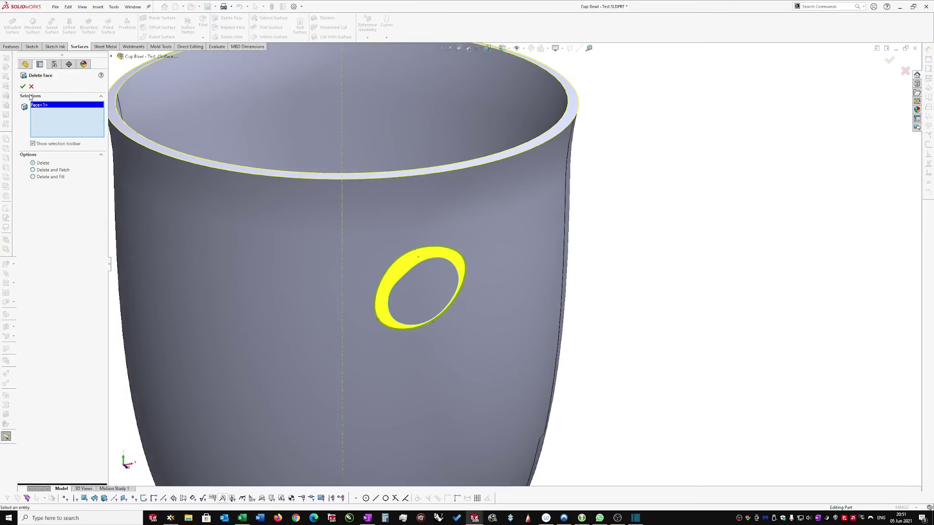
{"action": "left_click", "coordinate": [23, 86]}
{"action": "middle_click_drag", "start_coordinate": [611, 218], "coordinate": [485, 252]}
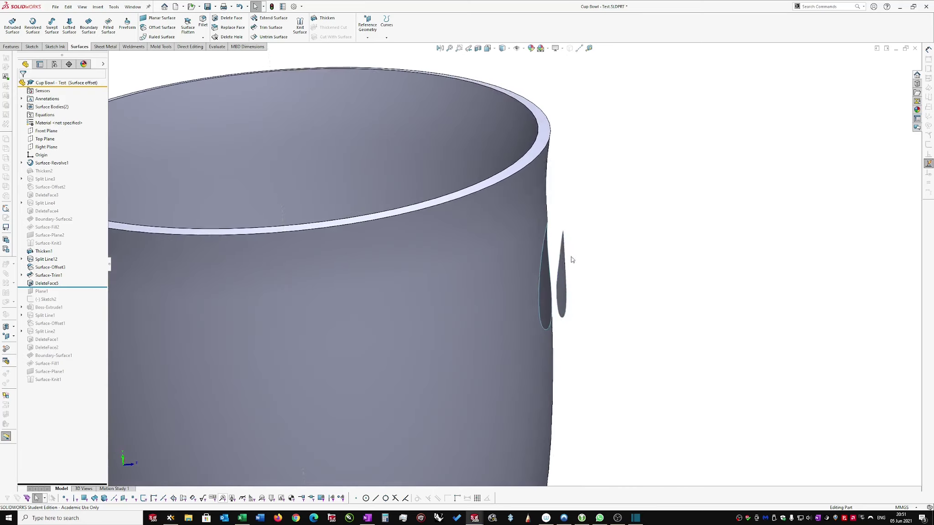
- Bridge the trimmed patch's edge and the cup wall opening with a boundary surface matching the adjoining faces, using Curvature To Face at the patch edge
{"action": "left_click", "coordinate": [560, 260]}
{"action": "left_click", "coordinate": [541, 253], "text": "ctrl"}
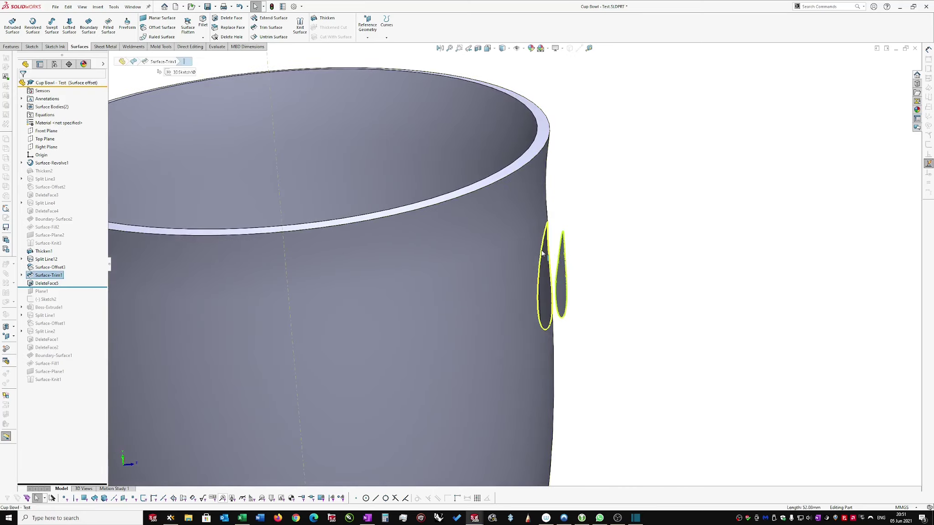
{"action": "left_click", "coordinate": [89, 28]}
{"action": "left_click", "coordinate": [50, 141]}
{"action": "left_click", "coordinate": [47, 168]}
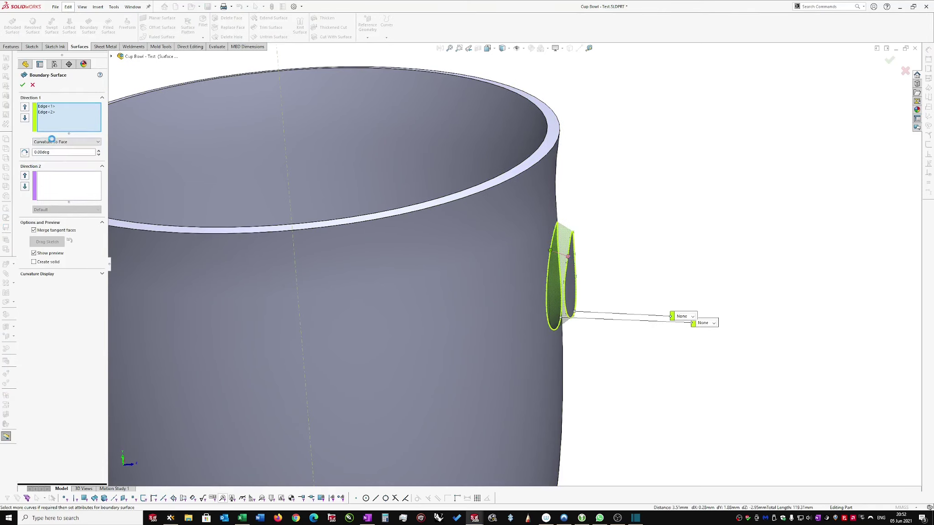
{"action": "left_click", "coordinate": [46, 113]}
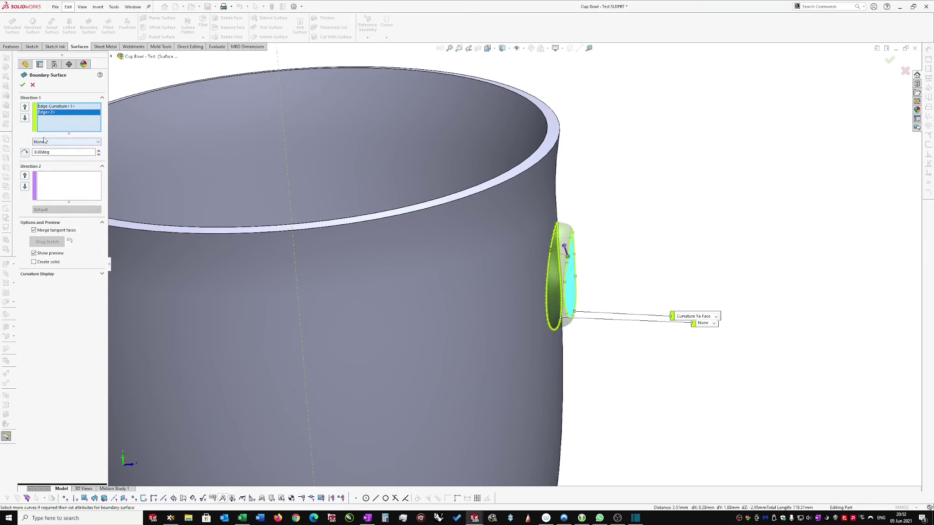
{"action": "left_click", "coordinate": [48, 142]}
{"action": "left_click", "coordinate": [49, 163]}
{"action": "left_click", "coordinate": [23, 85]}
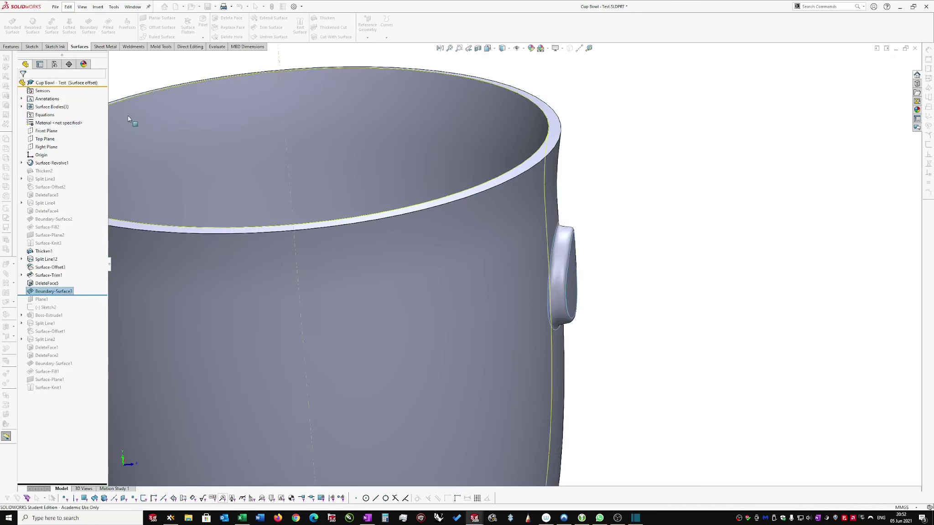
{"action": "key", "text": "ctrl+1"}
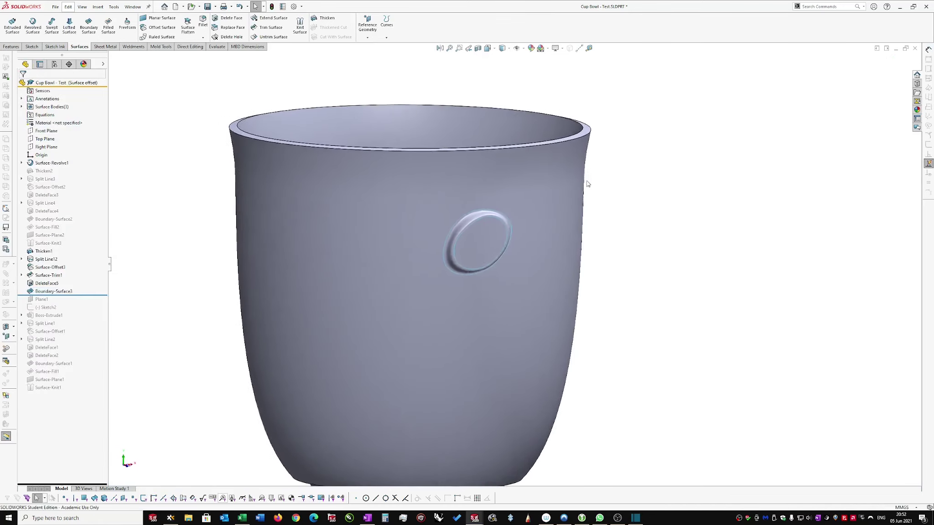